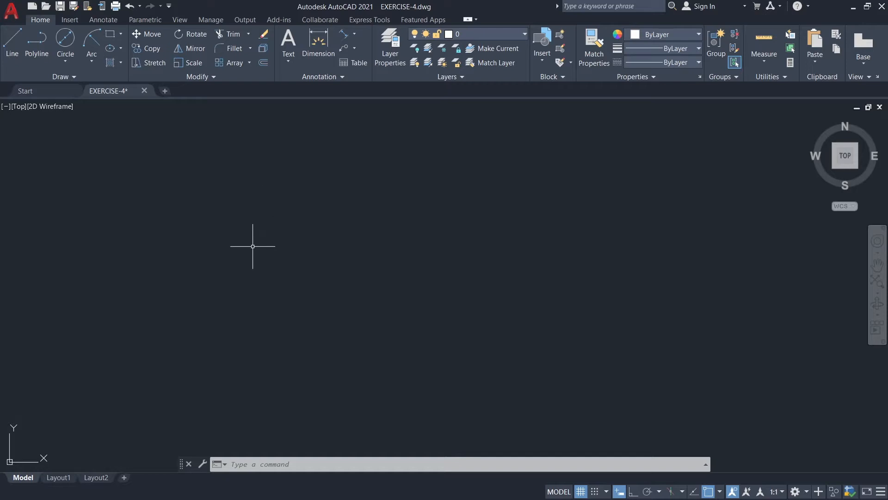
Examine the dimensioned two-view reference drawing of the bracket, including its circle diameters and centre distances.
mouse_move(208, 254)
middle_mouse_down()
mouse_move(439, 263)
mouse_move(514, 276)
mouse_move(476, 278)
mouse_move(685, 297)
middle_mouse_up()
scroll(680, 288, "up", 2)
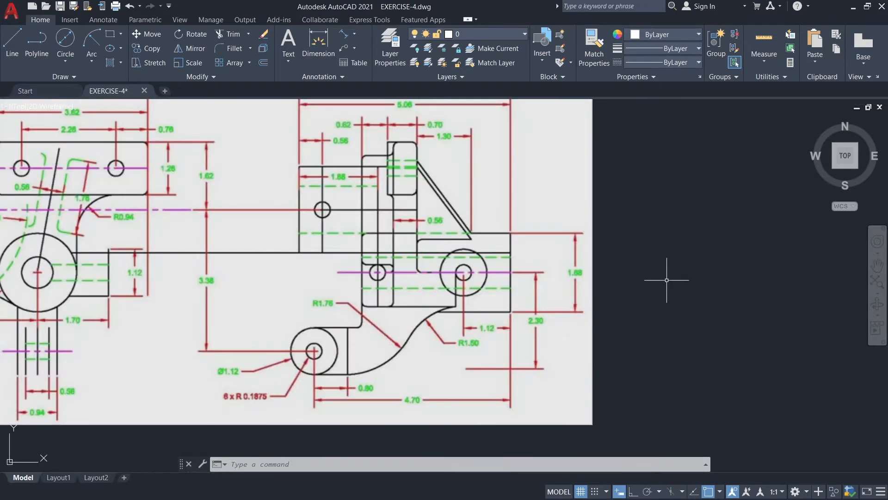
scroll(671, 284, "down", 2)
scroll(670, 284, "down", 1)
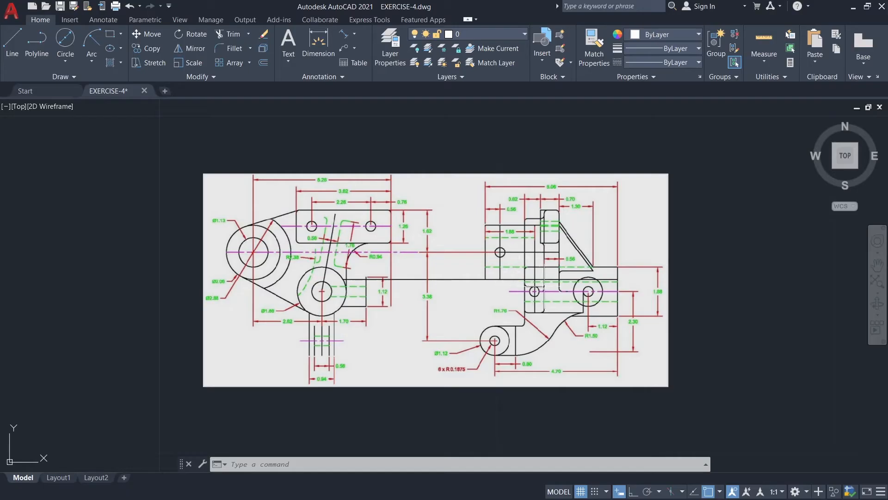
scroll(732, 267, "down", 2)
mouse_move(736, 287)
middle_mouse_down()
mouse_move(458, 248)
mouse_move(347, 221)
middle_mouse_up()
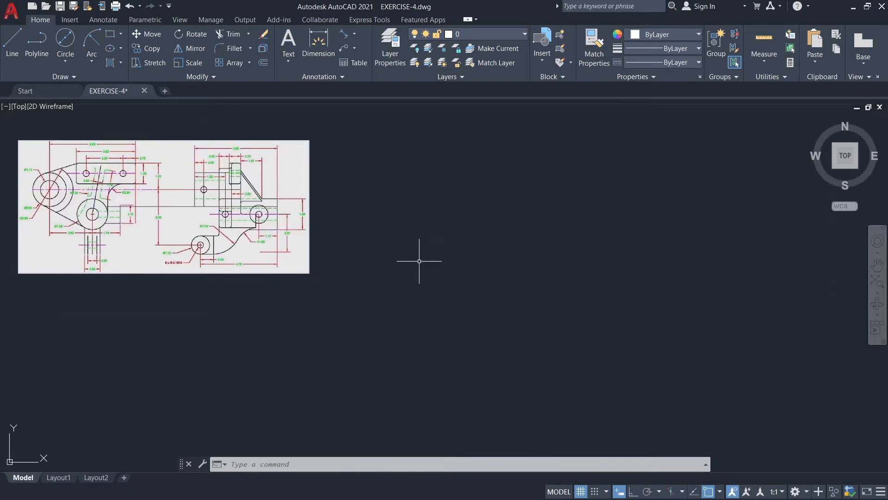
Review the colours and linetypes of the RED, GREEN, MAGENTA and GUIDE layers in the layer properties.
left_click(384, 56)
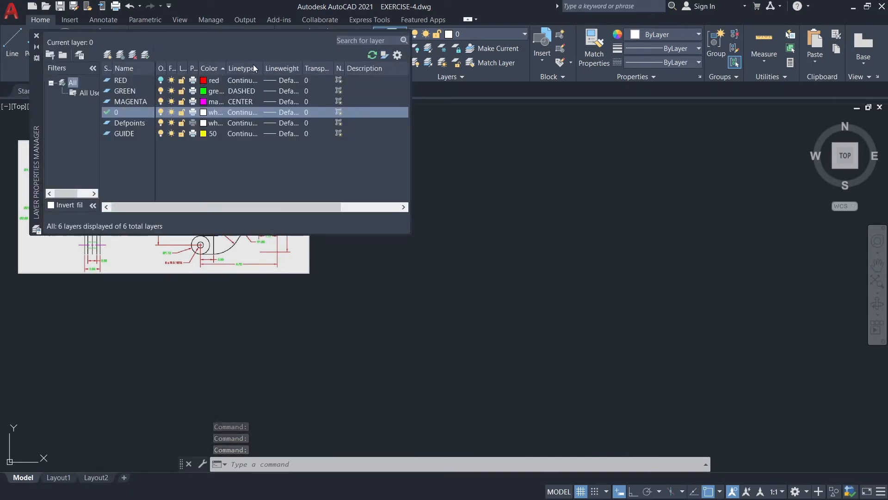
left_click(113, 81)
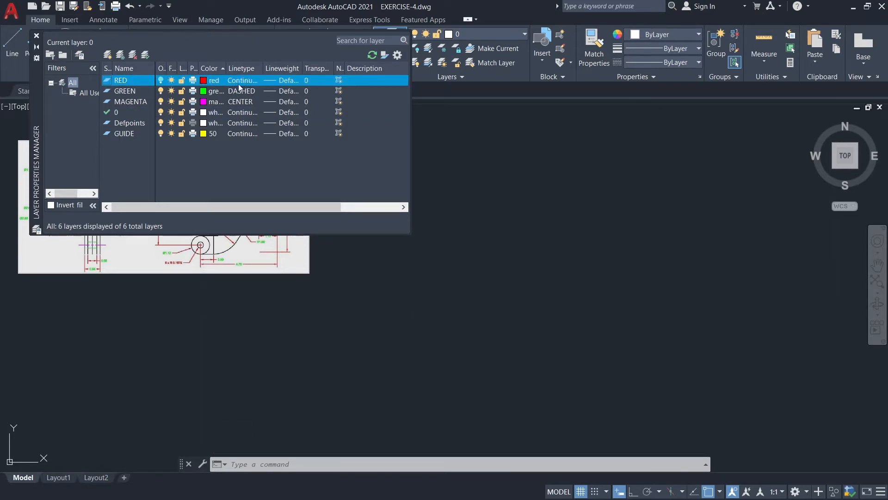
left_click(121, 92)
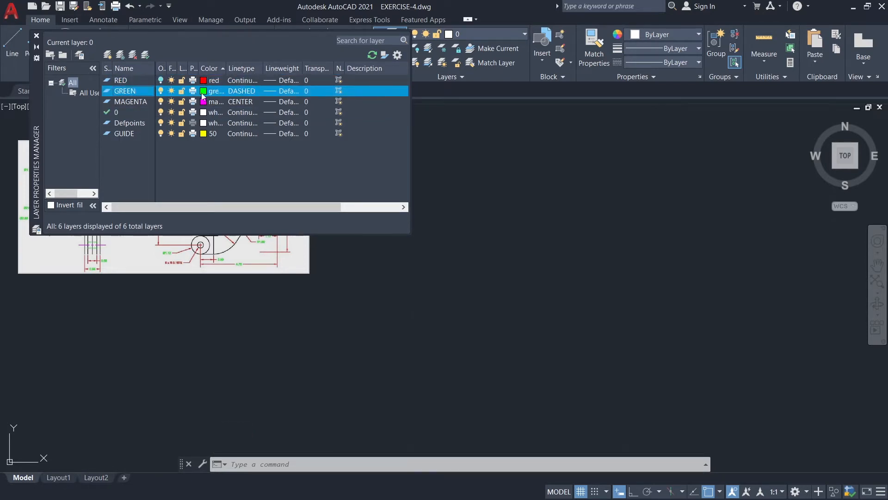
left_click(129, 103)
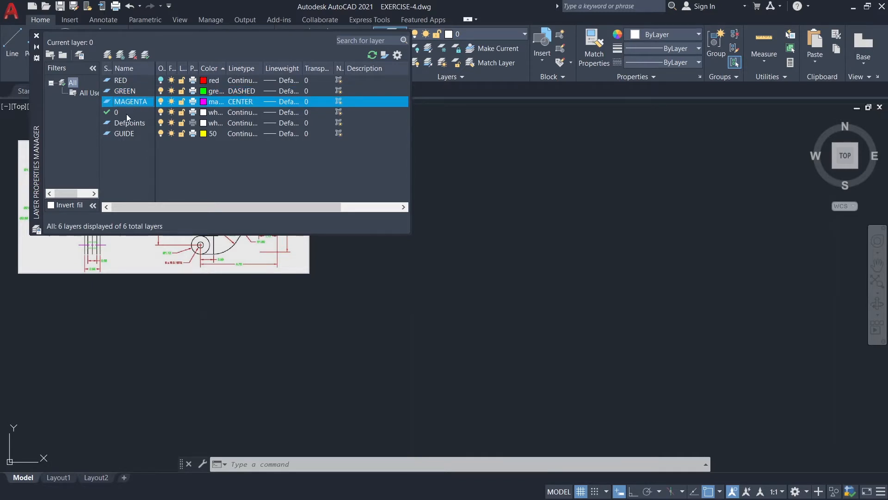
left_click(127, 133)
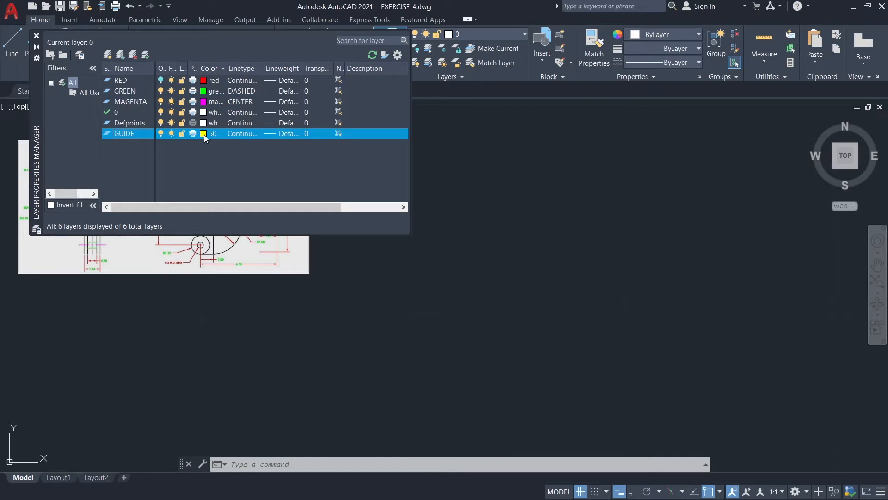
left_click(37, 36)
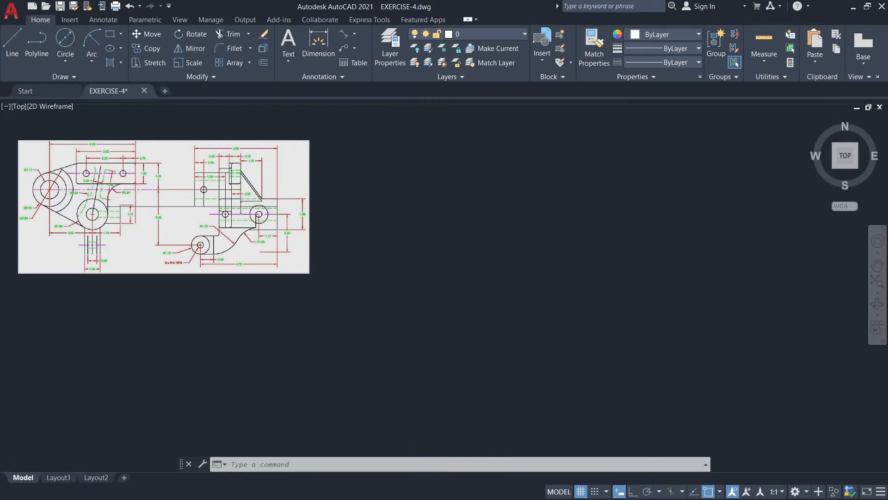
Draw a circle of diameter 1.13 in the empty space to the right of the reference image.
scroll(449, 191, "up", 2)
middle_click_drag(446, 175, 278, 204)
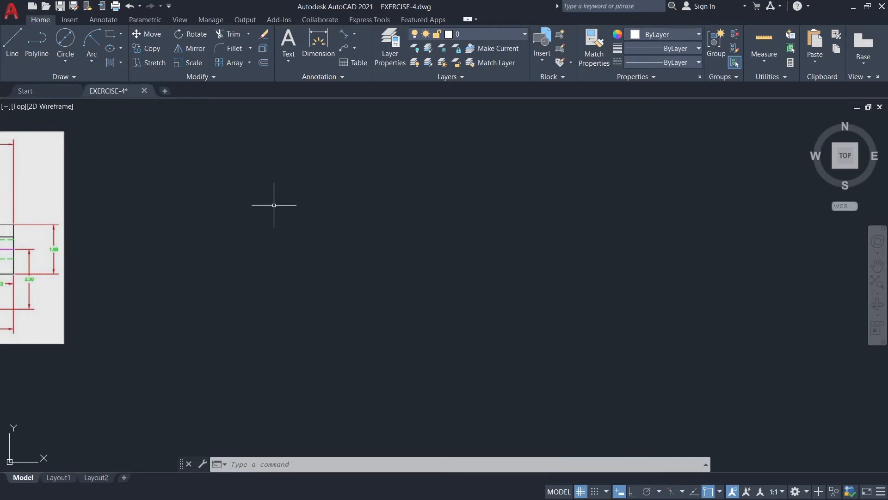
left_click(65, 39)
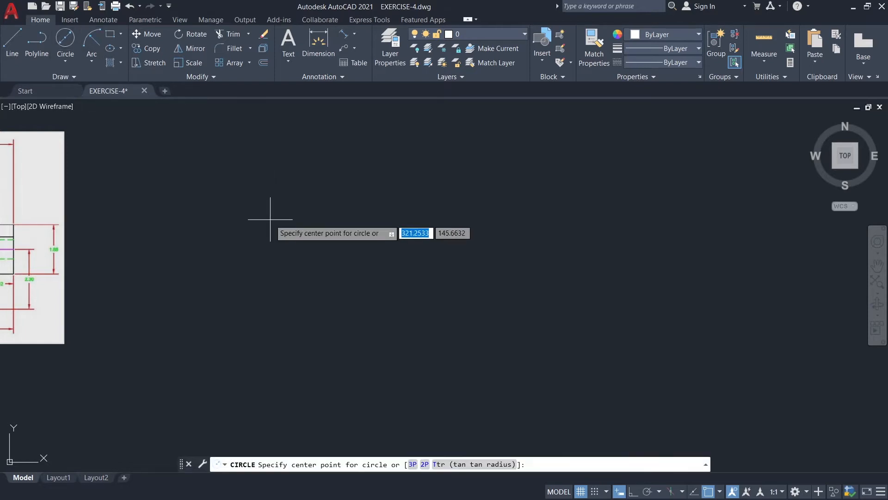
left_click(306, 220)
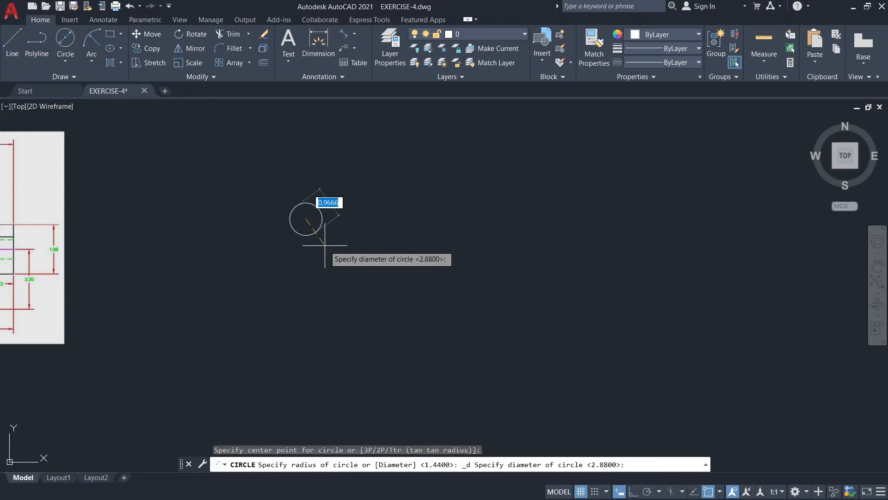
type("1.13")
key("Return")
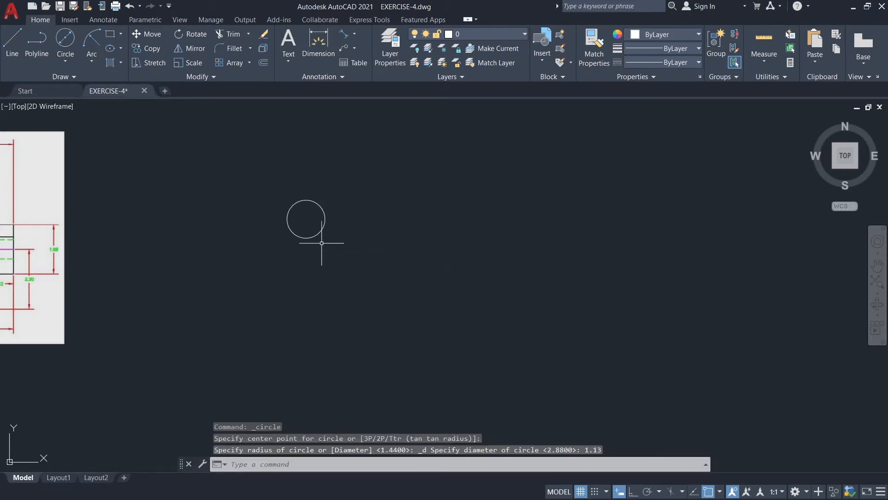
Draw two more circles of diameters 2.06 and 2.88, concentric with the 1.13 circle.
key("Return")
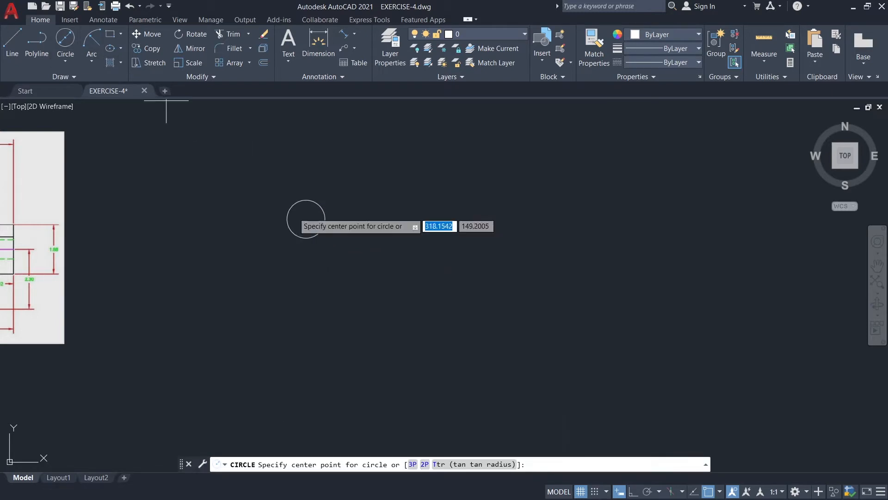
left_click(307, 218)
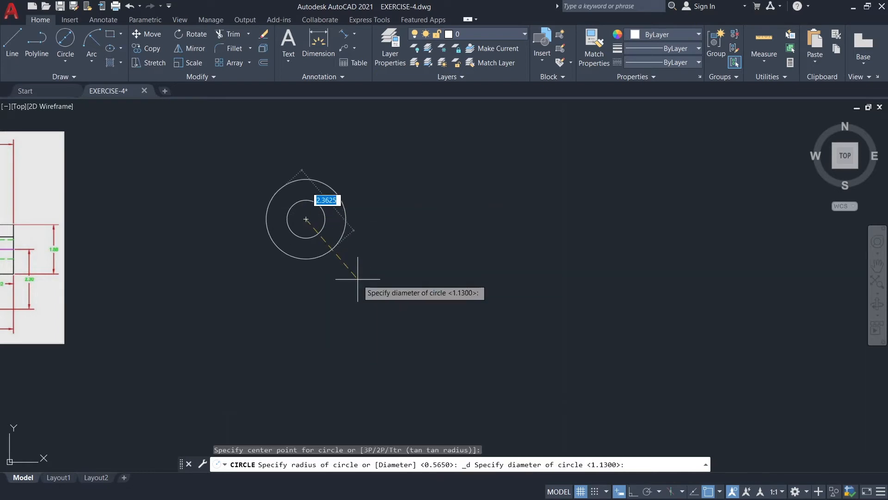
type("2.0")
key("Return")
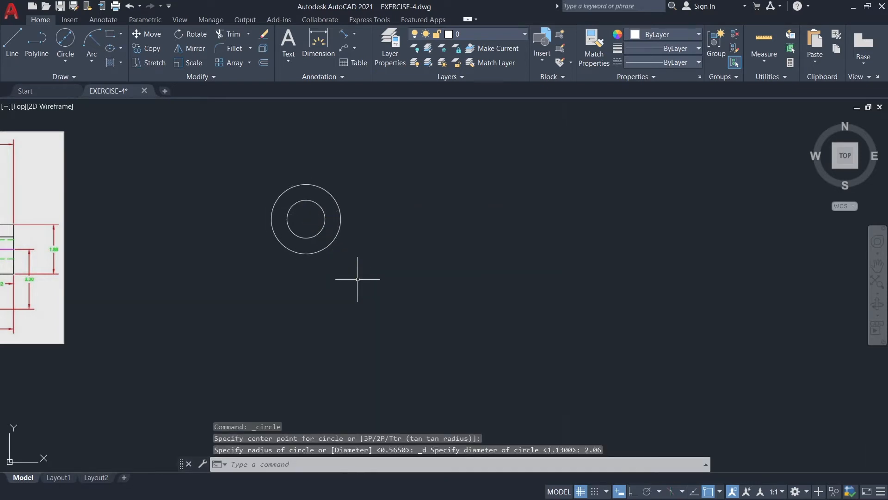
left_click(66, 40)
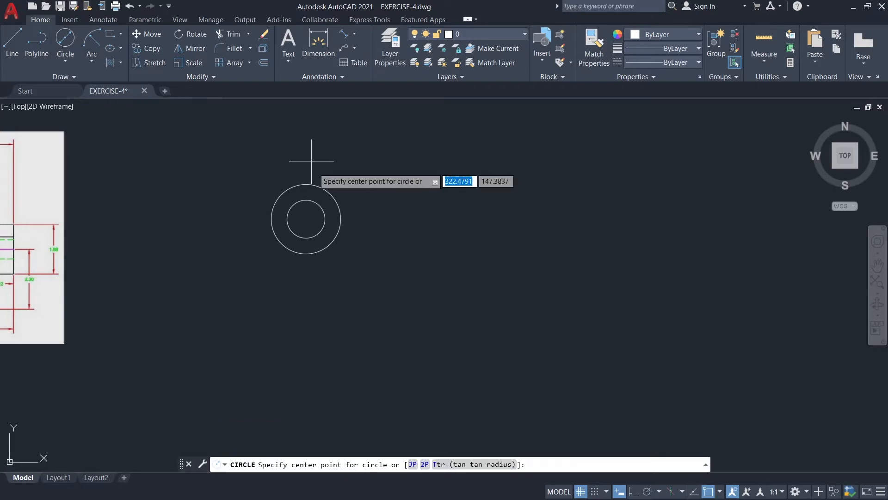
left_click(306, 219)
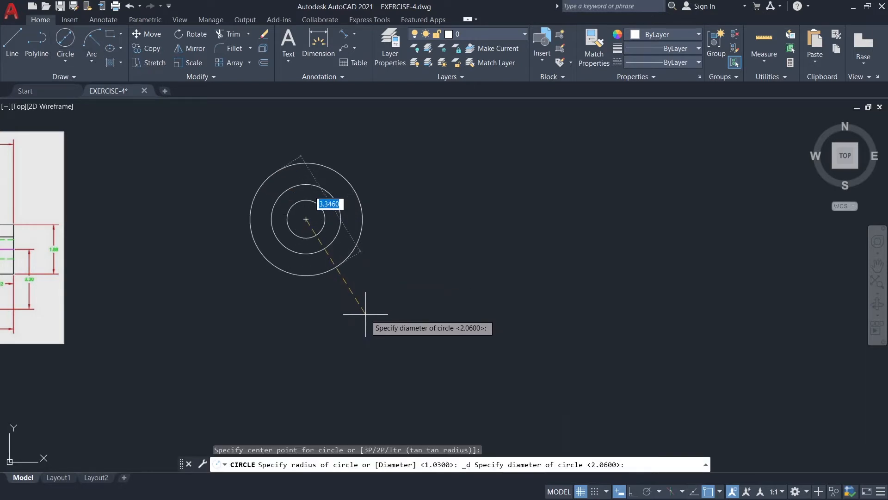
type("2.88")
key("Return")
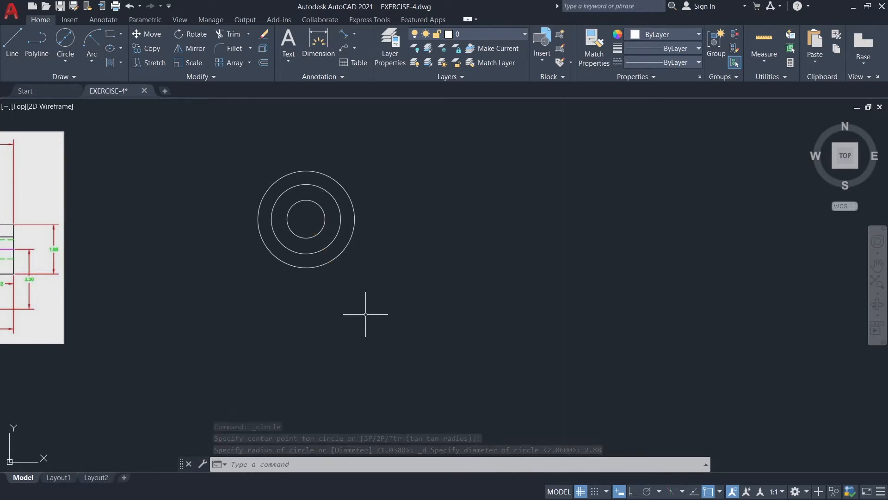
On the GUIDE layer with Ortho on, draw a line from the circles' centre 1.5 down, continuing 2.62 to the right.
left_click(461, 34)
left_click(468, 88)
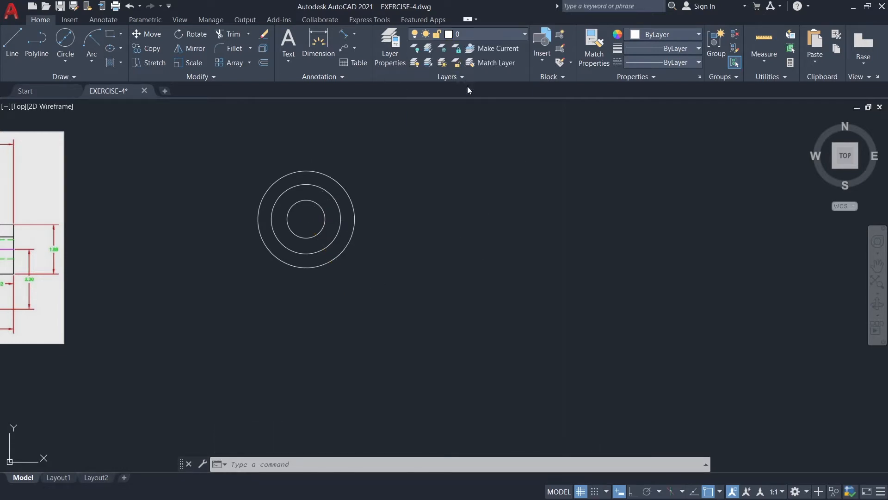
left_click(5, 50)
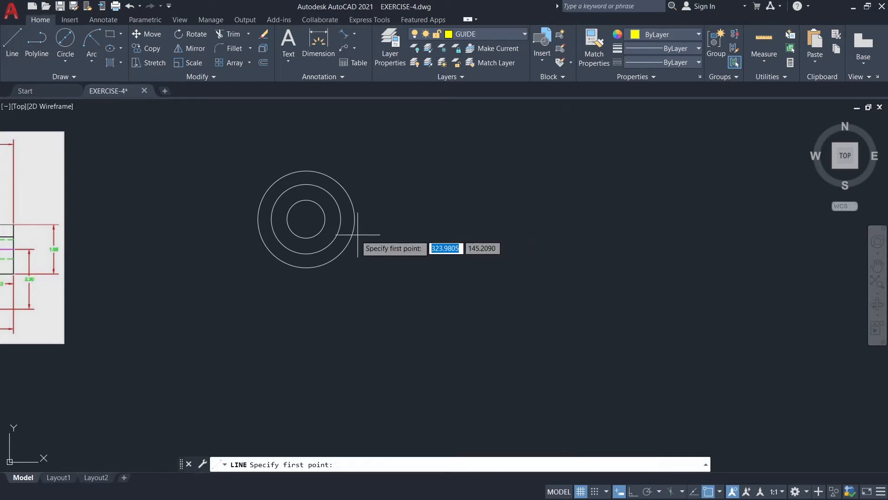
left_click(306, 219)
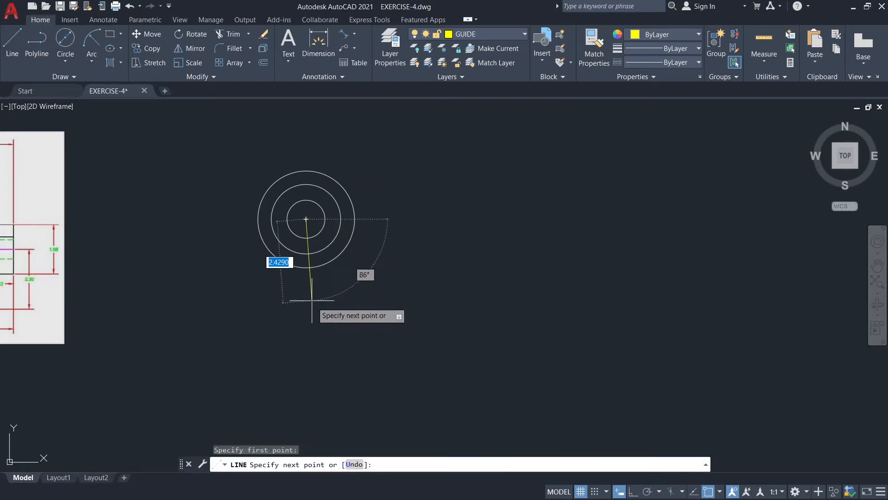
key("F8")
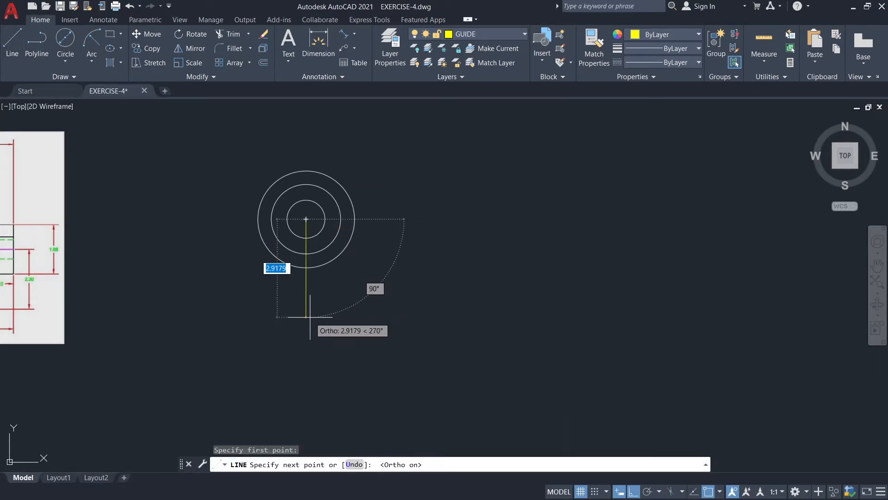
type("1.5")
key("Return")
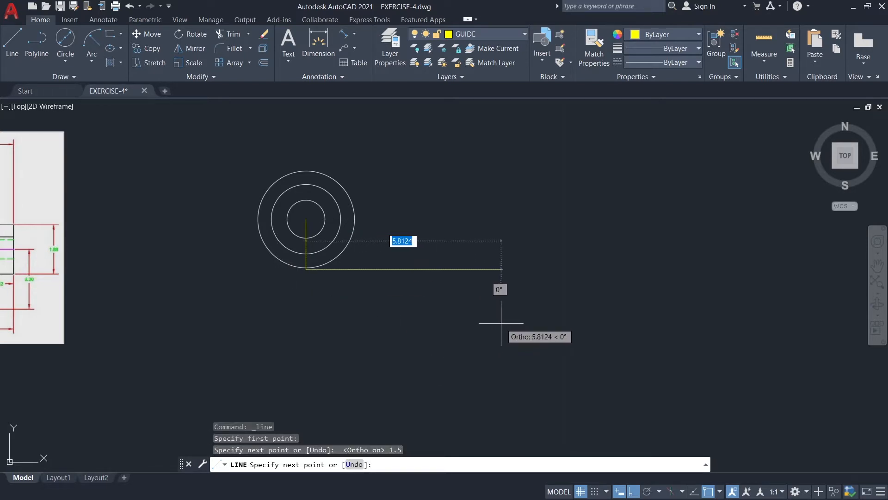
type("2.62")
key("Return")
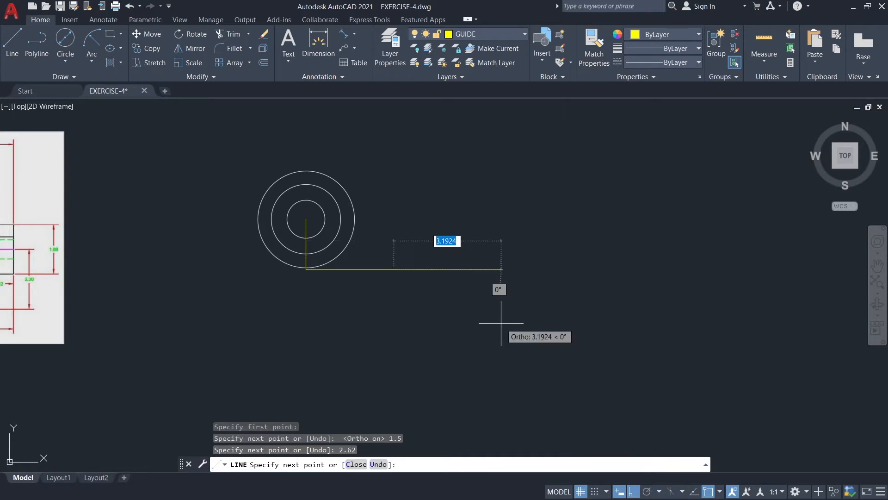
key("Escape")
Make layer 0 current and draw a circle of diameter 0.75 centred on the free end of the horizontal guide line.
scroll(435, 282, "up", 2)
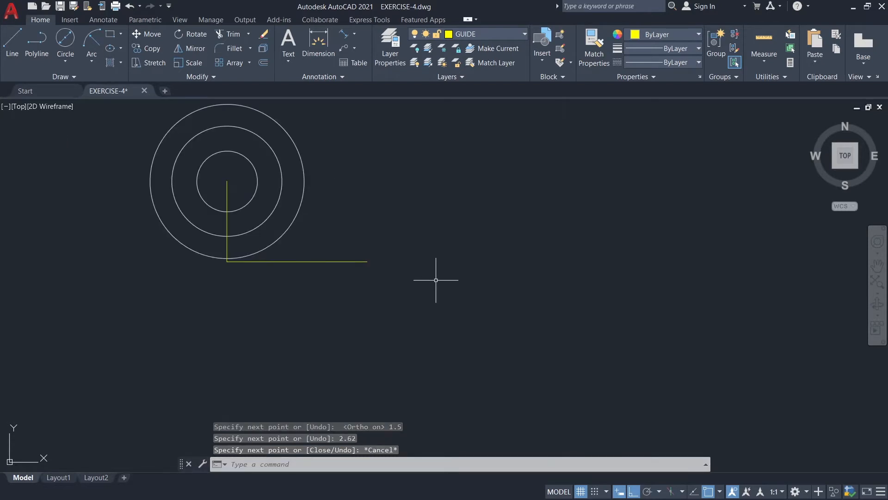
middle_click_drag(434, 281, 431, 278)
left_click(463, 35)
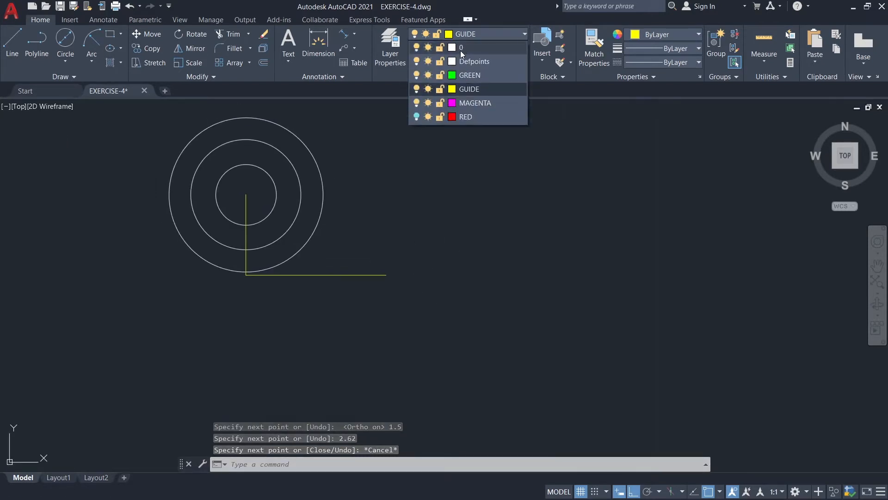
left_click(460, 51)
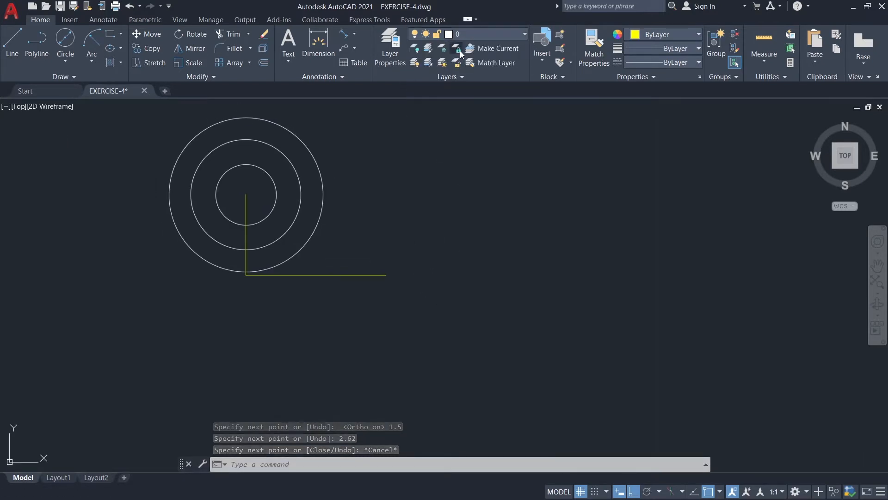
left_click(66, 39)
left_click(386, 274)
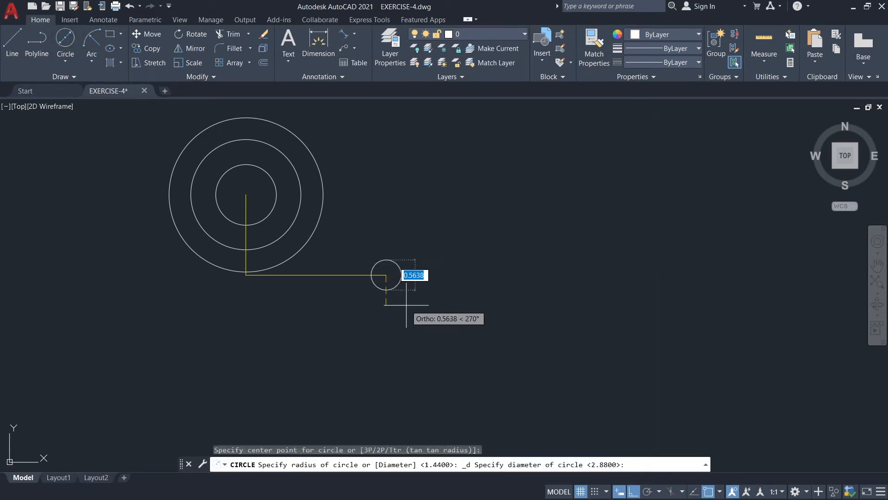
type("0.7")
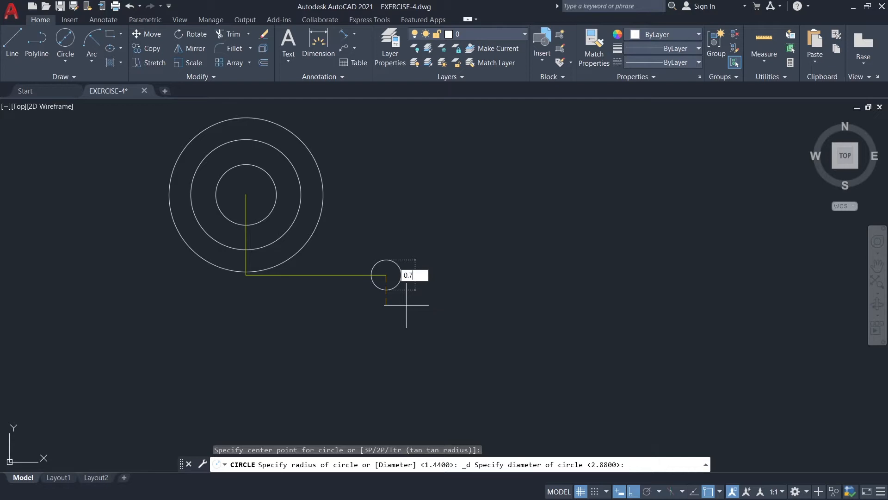
key("Return")
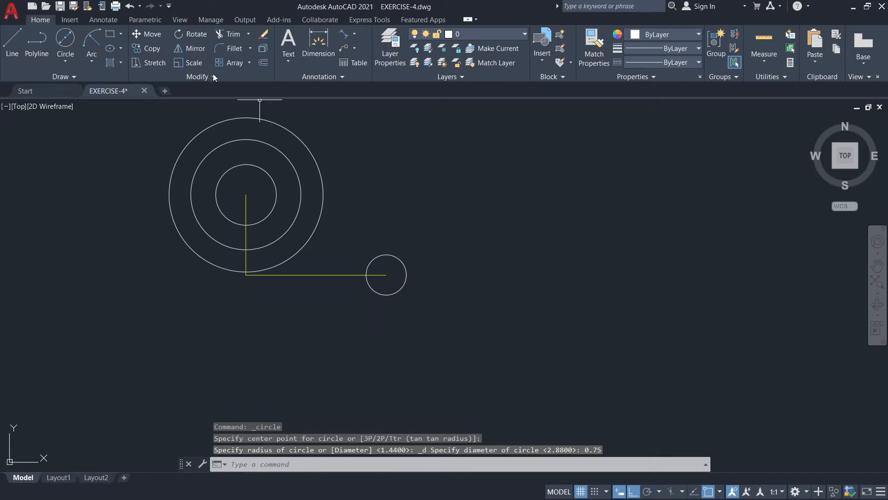
Draw a circle of diameter 1.88 concentric with the 0.75 circle at the guide line's end.
left_click(65, 39)
left_click(385, 275)
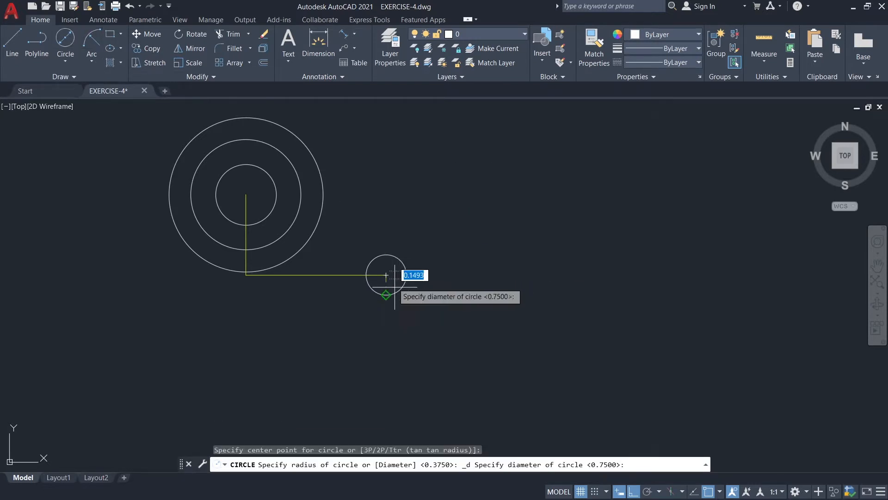
type("1.88")
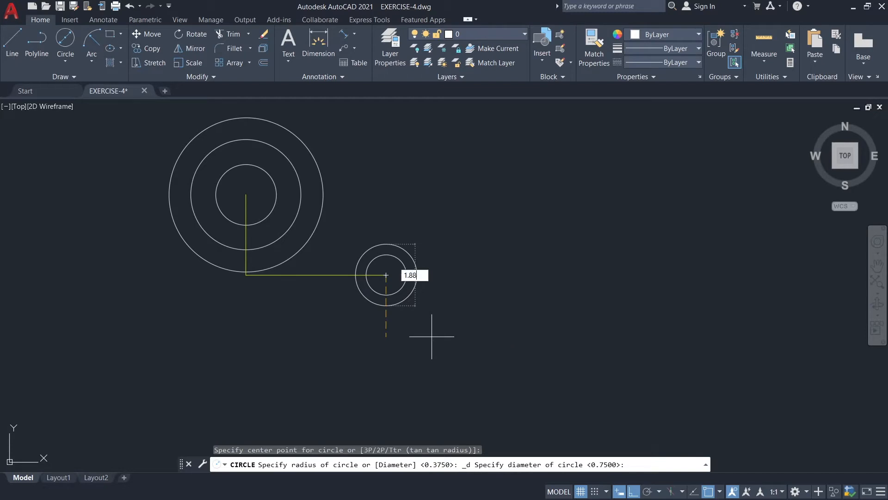
key("Return")
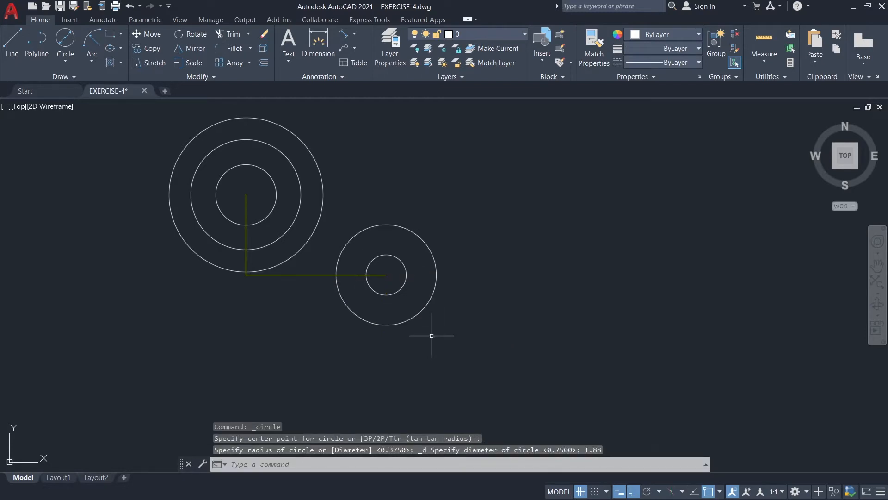
On the GUIDE layer, draw a line 0.38 straight down from the bottom quadrant of the 1.88 circle.
left_click(471, 35)
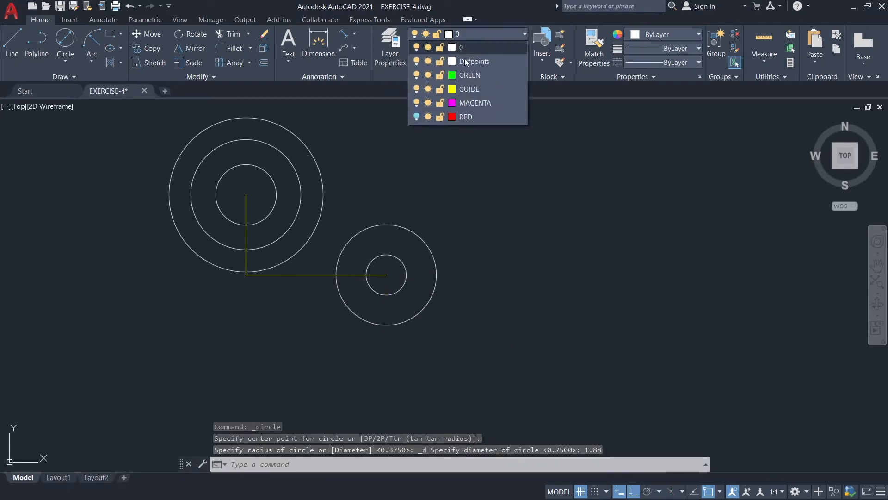
left_click(463, 90)
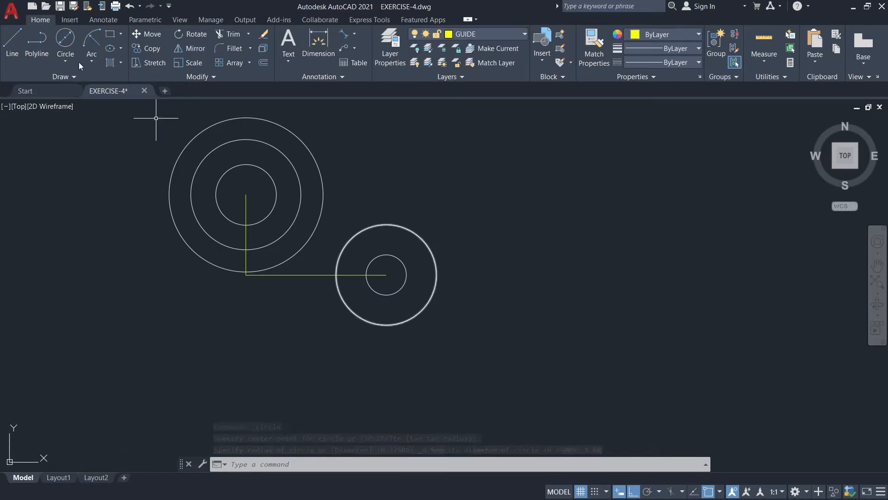
left_click(12, 44)
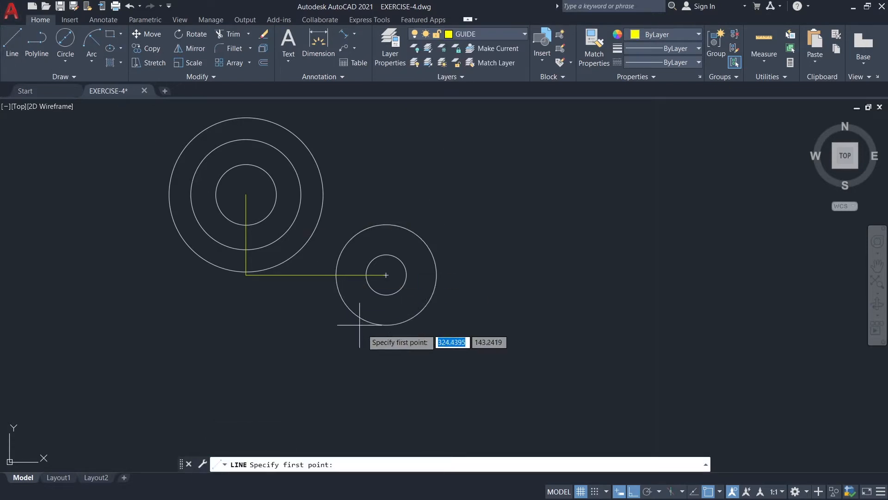
left_click(386, 325)
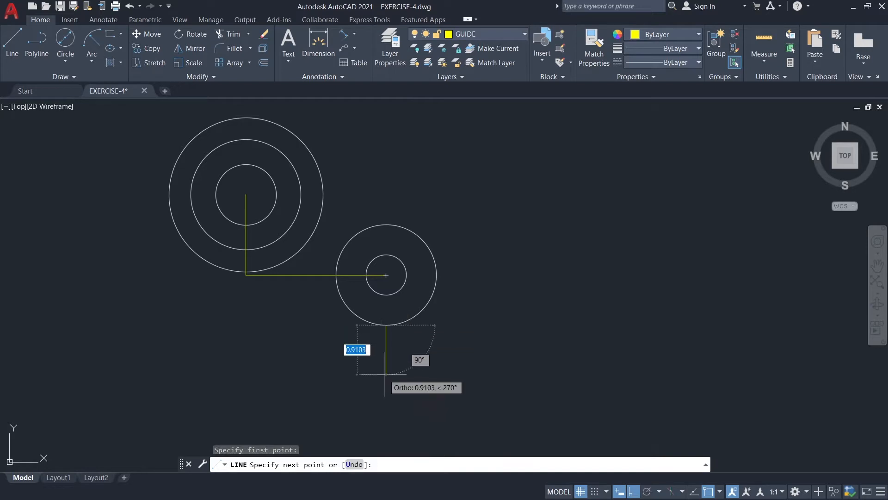
type("0.38")
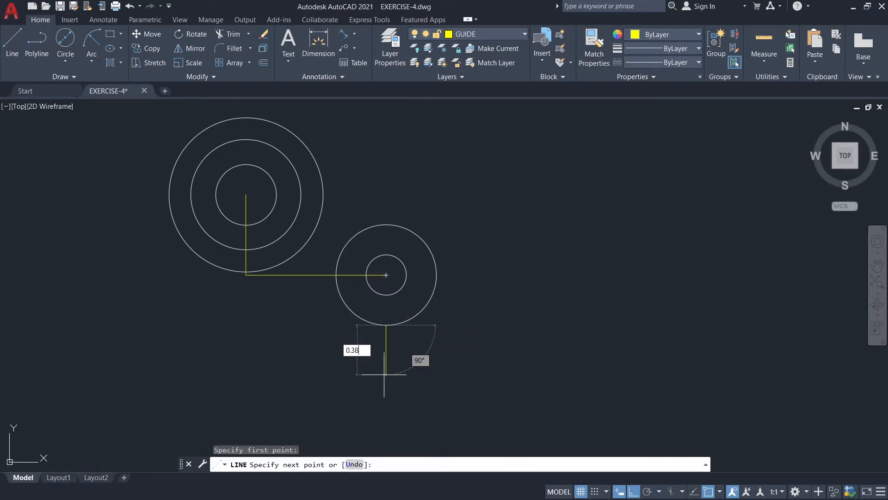
key("Return")
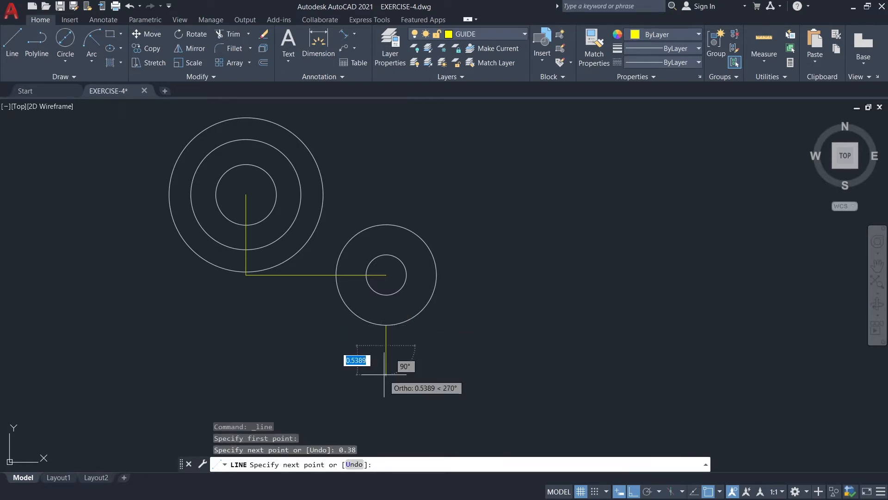
key("Escape")
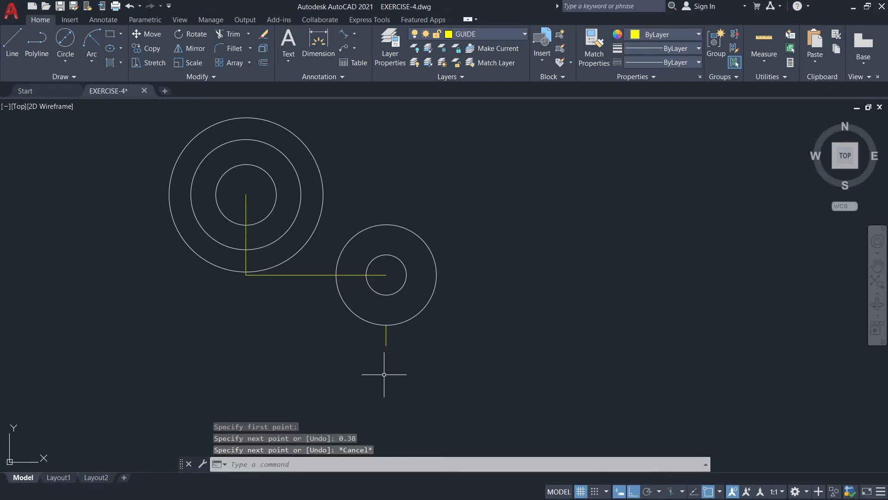
Make layer 0 current and draw a line 1.12 straight down from the lower end of the short guide line.
left_click(466, 34)
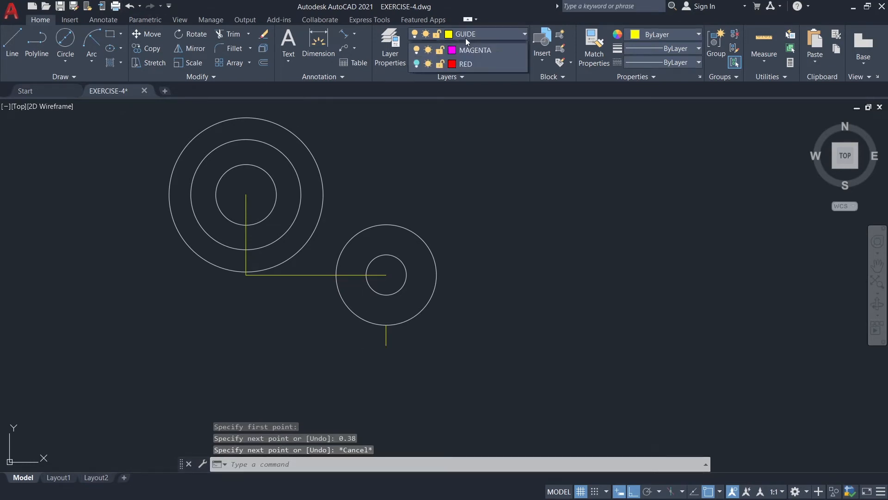
left_click(463, 50)
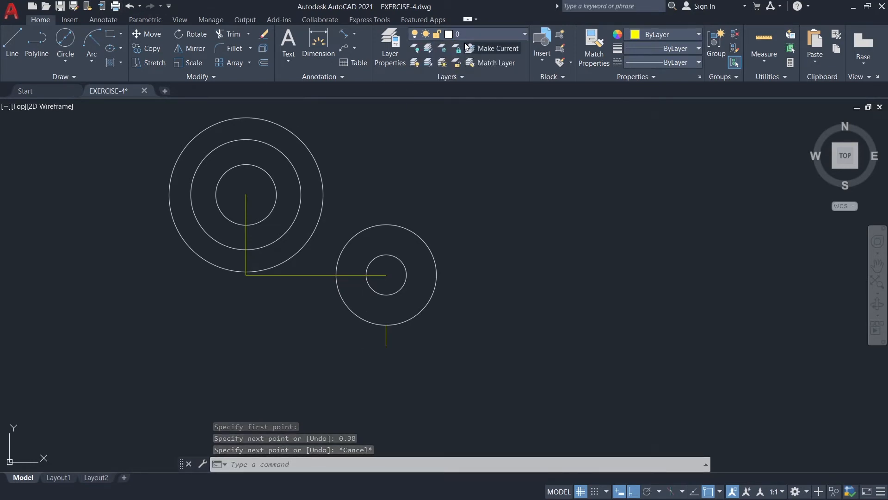
left_click(9, 52)
scroll(386, 343, "up", 2)
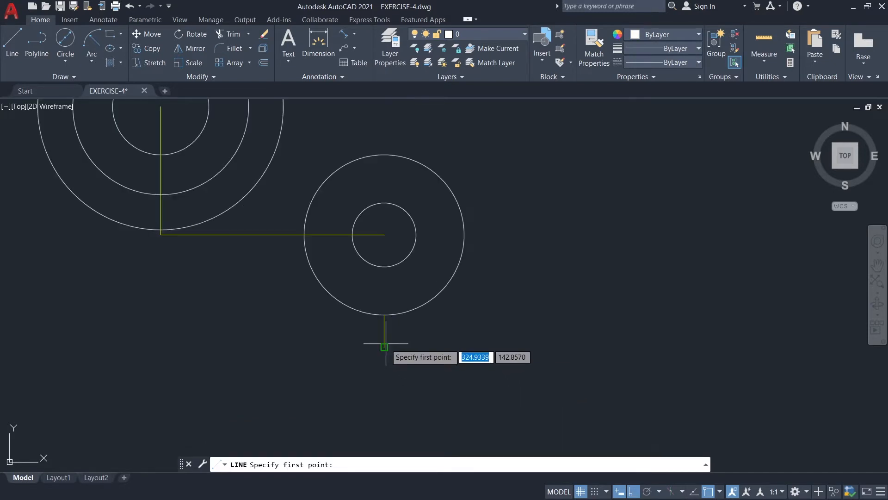
middle_click_drag(388, 349, 402, 270)
left_click(398, 271)
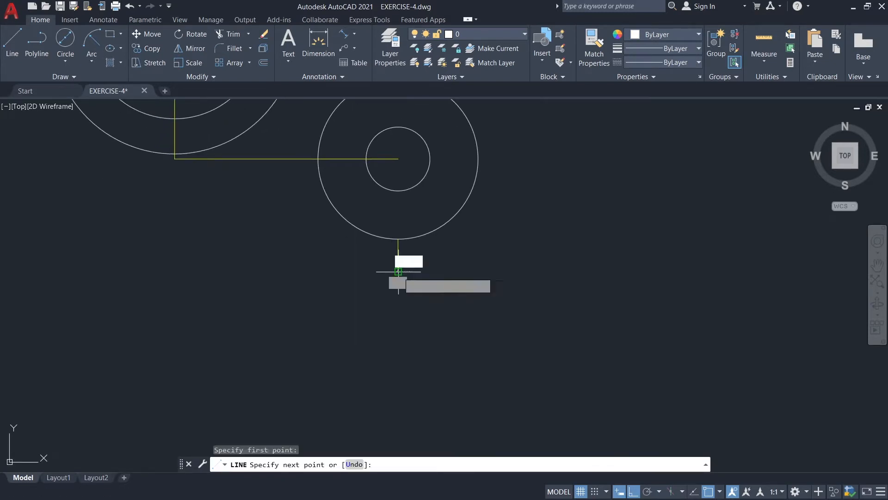
type("1")
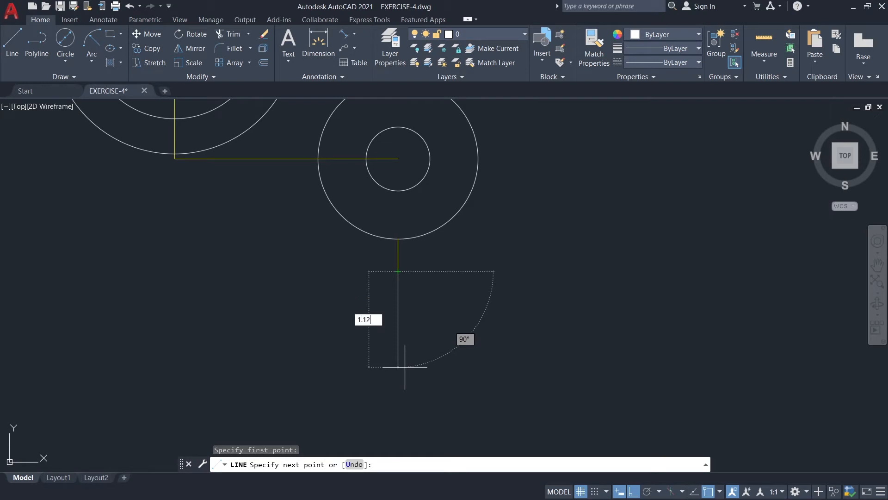
type(".12")
key("Return")
key("Escape")
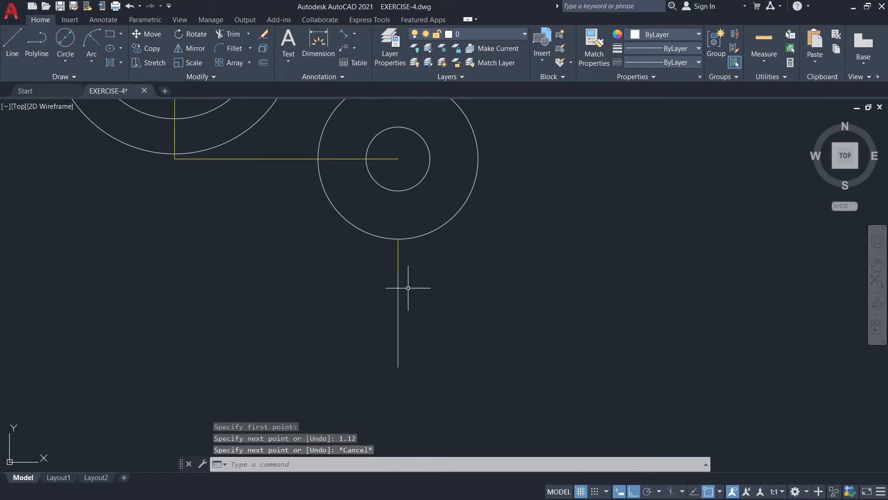
Offset the 1.12 vertical line by 0.28 to each side.
type("o")
key("Return")
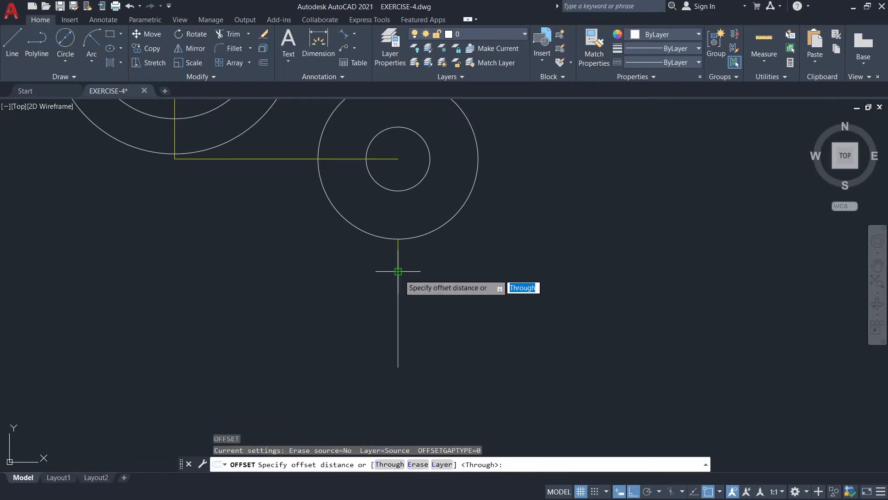
left_click(398, 271)
left_click(398, 366)
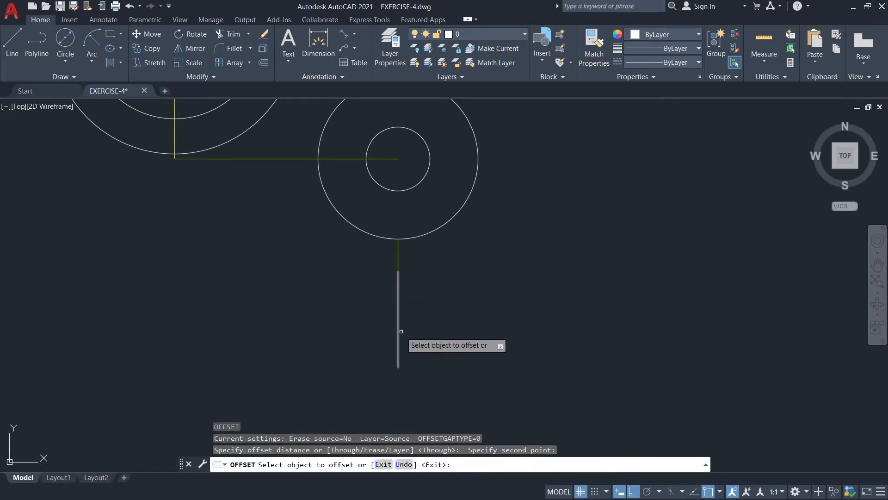
left_click(398, 320)
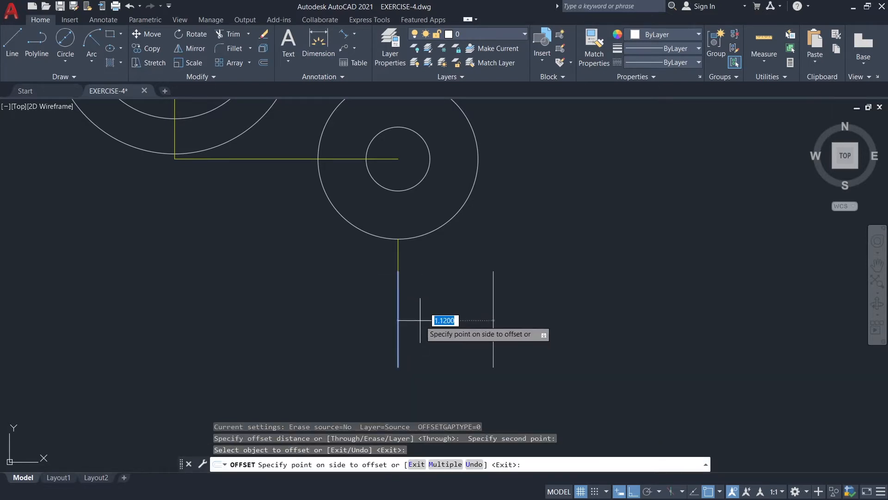
type("0.28")
key("Return")
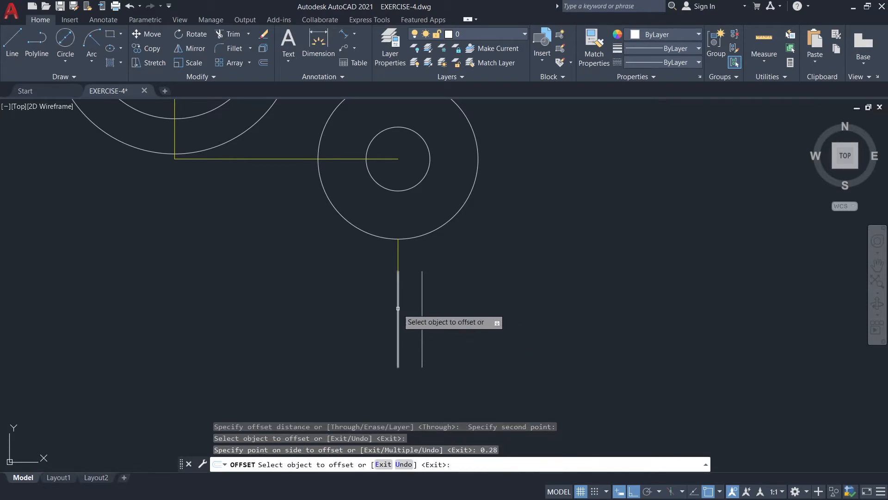
left_click(398, 310)
type("0.28")
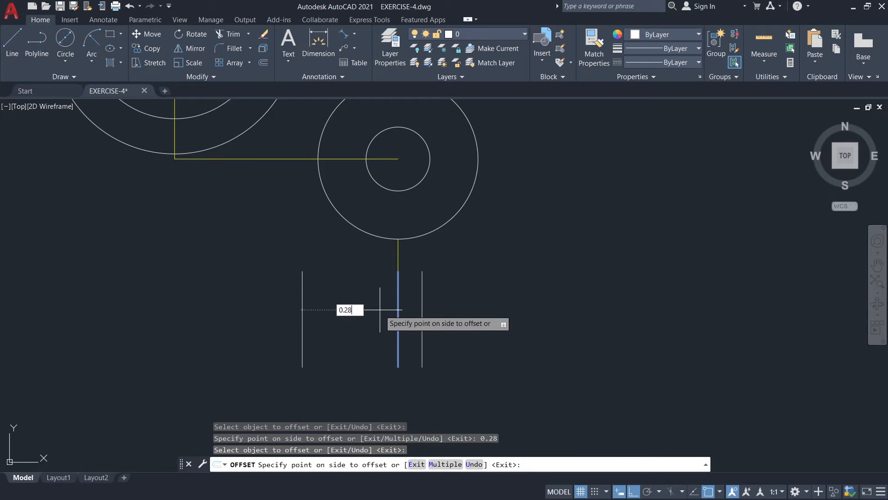
key("Return")
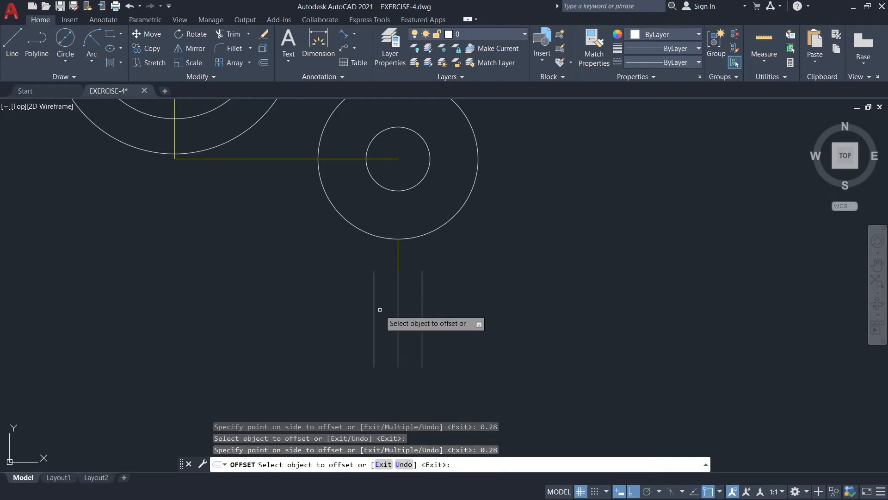
Offset each of the two side lines outward by 0.19.
left_click(421, 289)
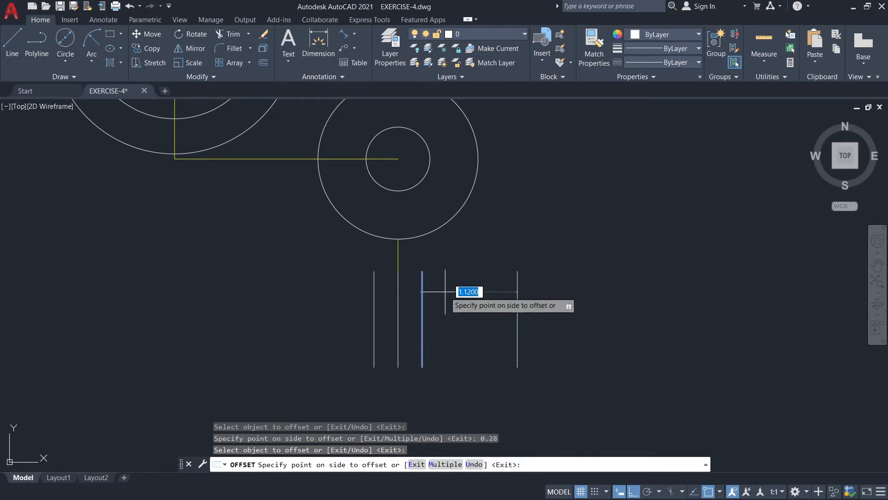
type("0.19")
key("Return")
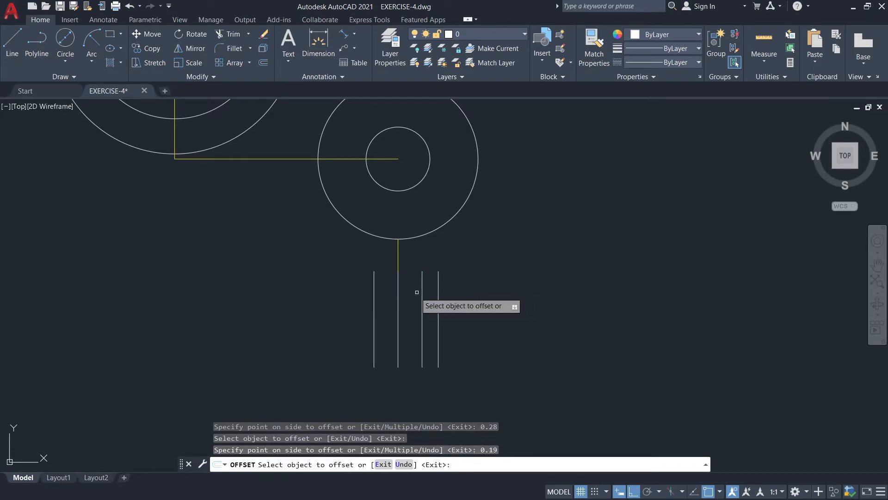
left_click(373, 300)
type("0.19")
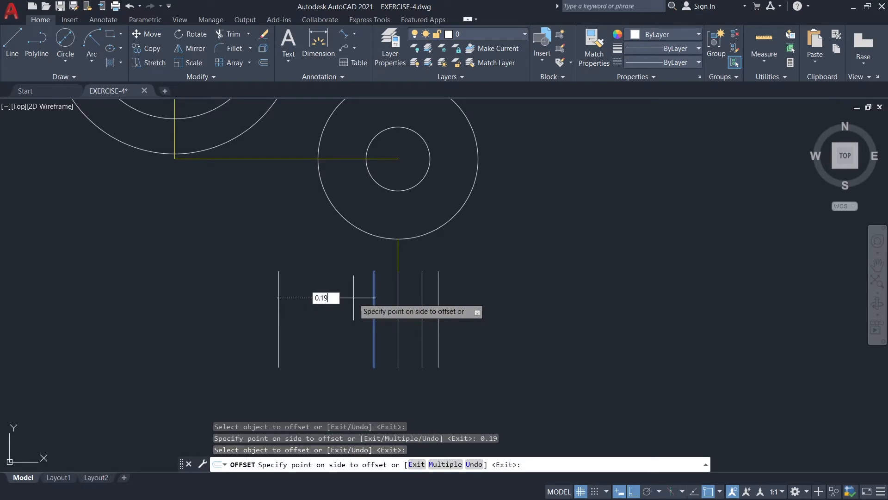
key("Return")
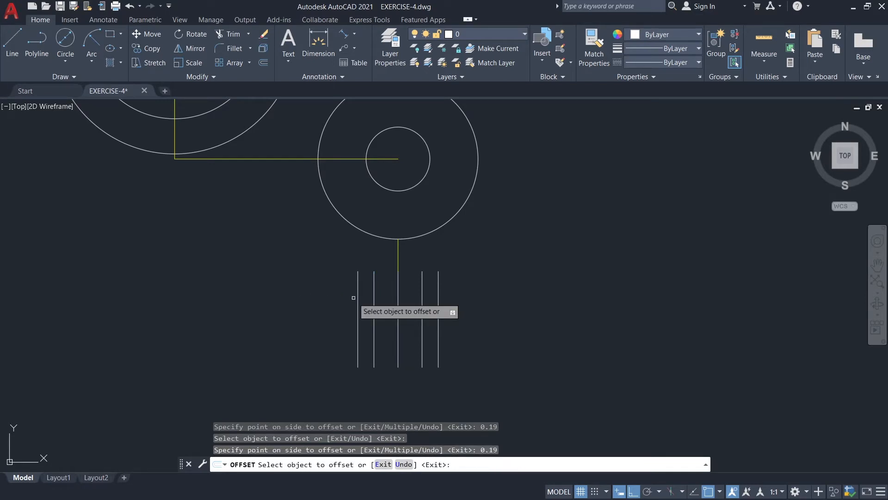
key("Escape")
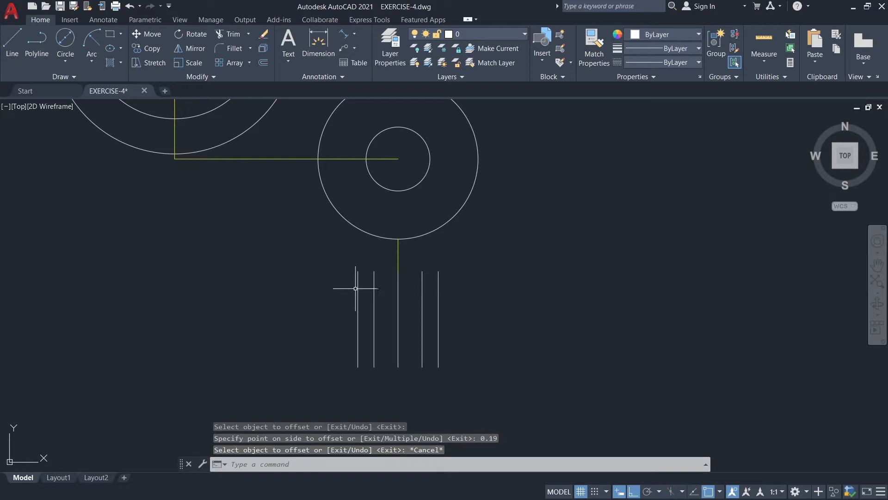
Stretch the upper ends of the two outermost vertical lines up by about 0.75, past the edge of the 1.88 circle.
left_click(358, 298)
left_click(438, 277)
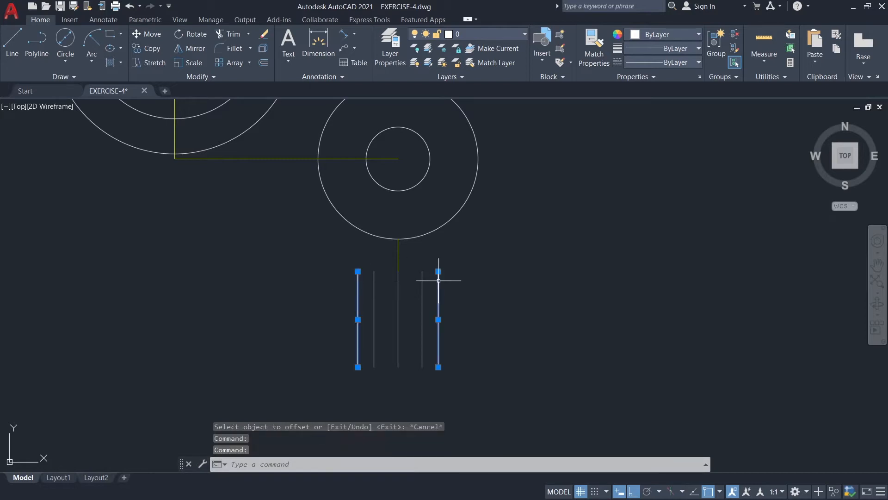
left_click(357, 272)
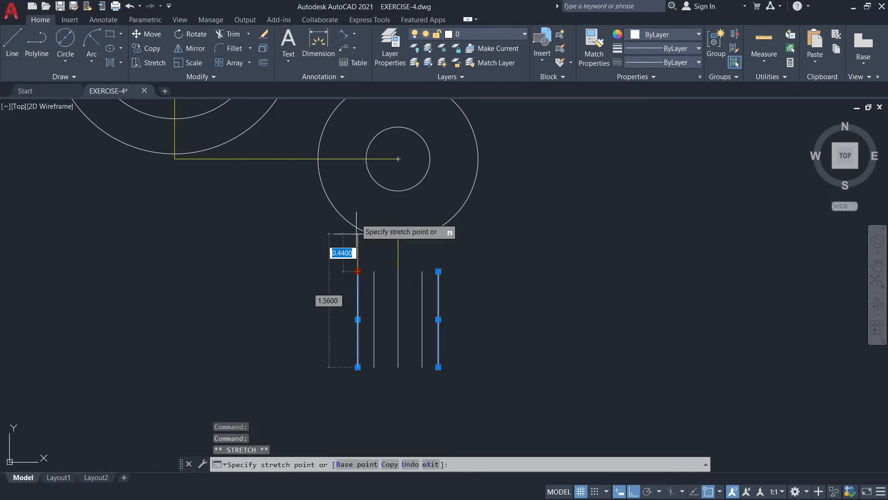
left_click(358, 207)
key("Escape")
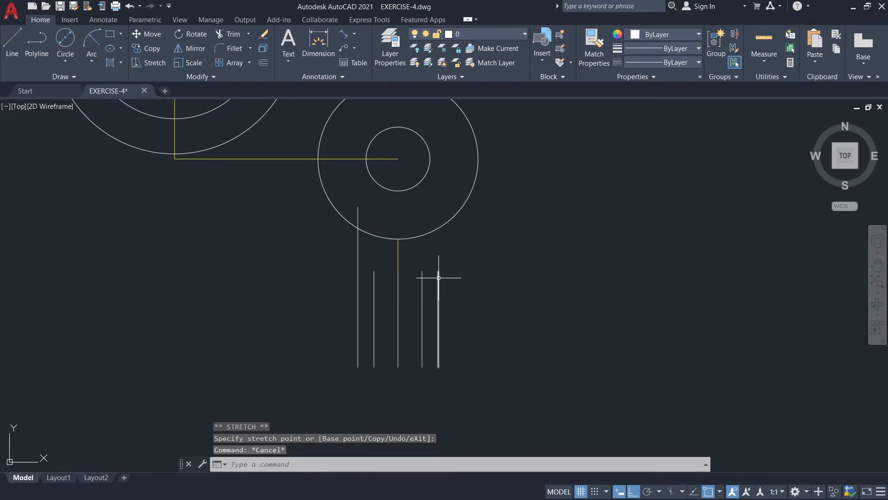
left_click(438, 283)
left_click(438, 272)
key("Escape")
key("Escape")
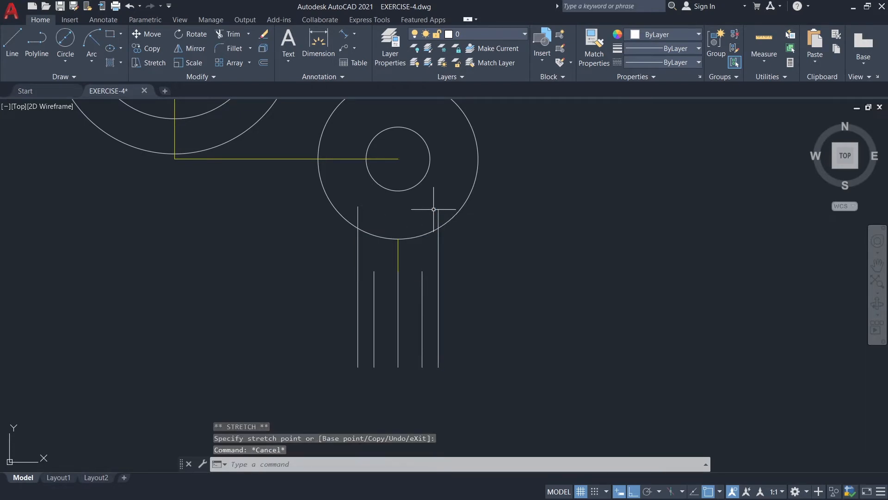
Trim the parts of the two outermost vertical lines that lie inside the 1.88 circle.
type("tr")
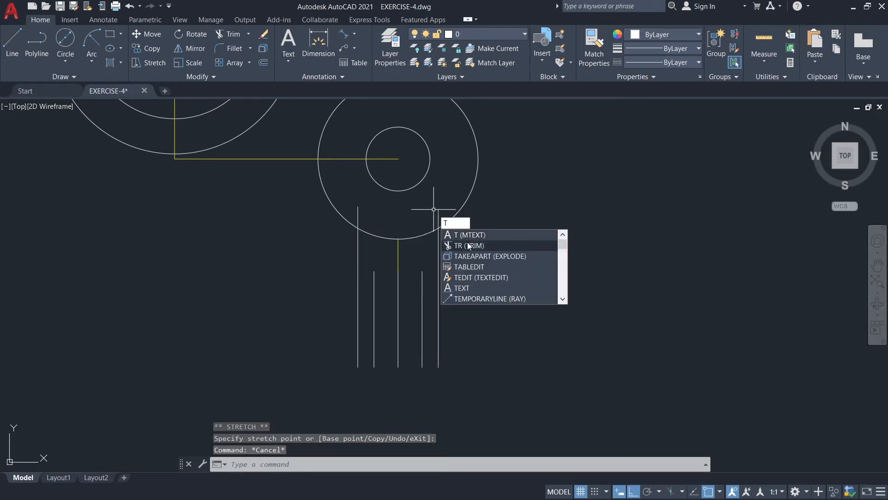
key("Return")
left_click(357, 213)
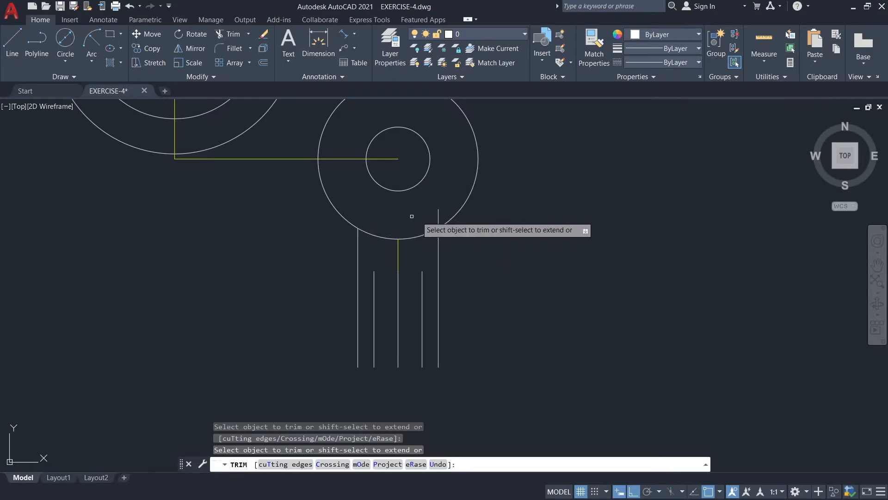
left_click(438, 215)
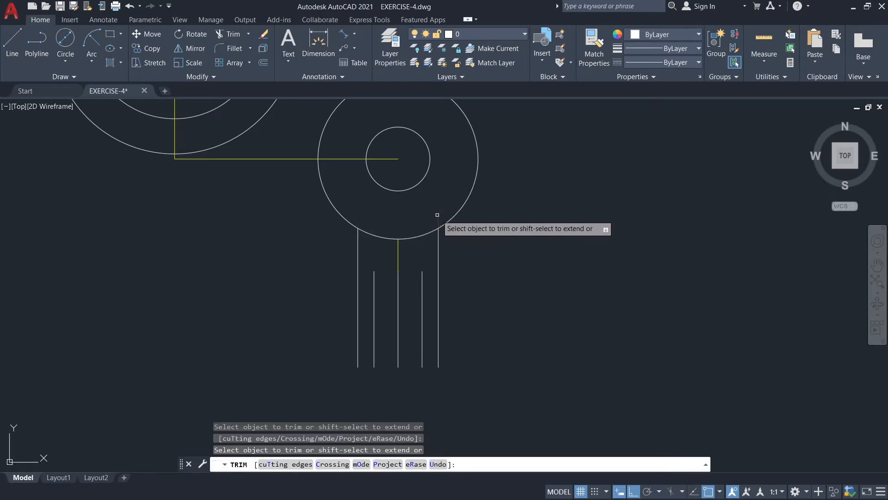
key("Escape")
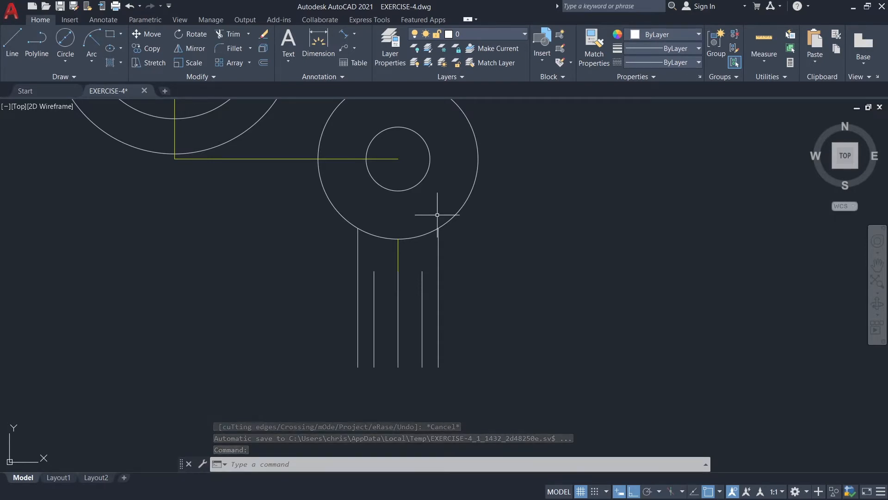
Draw a line tangent to the lower sides of the middle large concentric circle and the 1.88 circle.
middle_click_drag(300, 238, 382, 267)
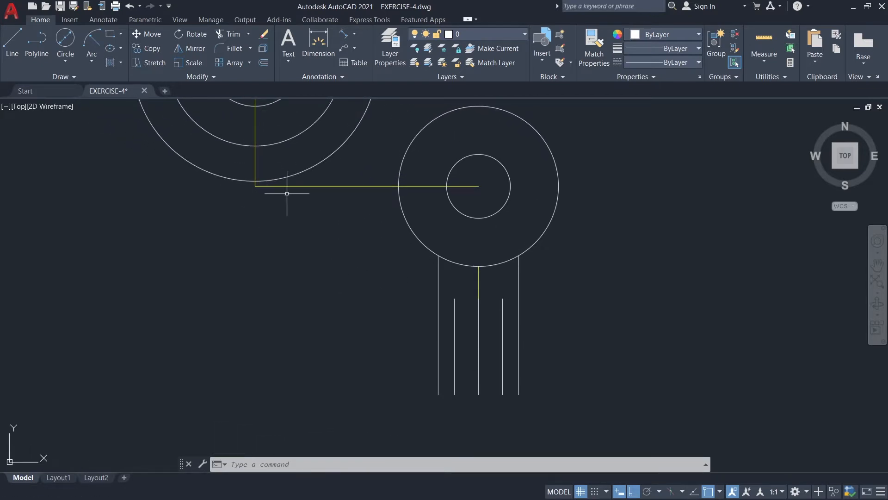
scroll(244, 144, "down", 2)
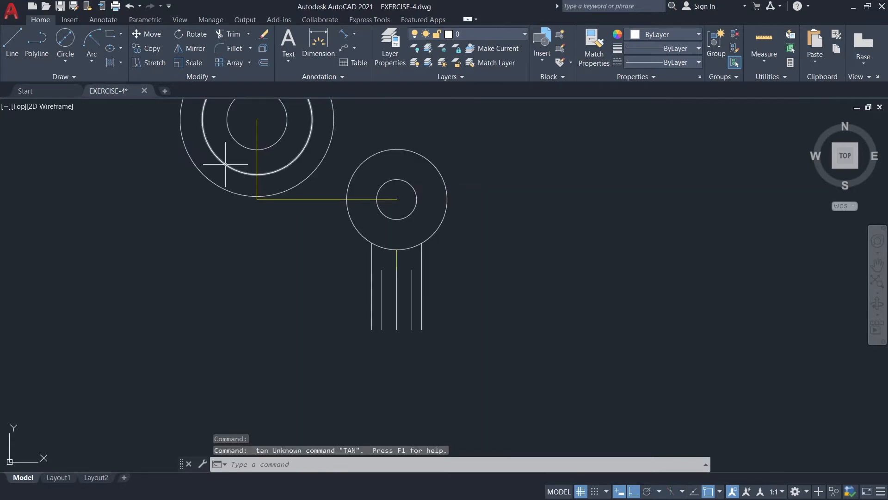
left_click(9, 55)
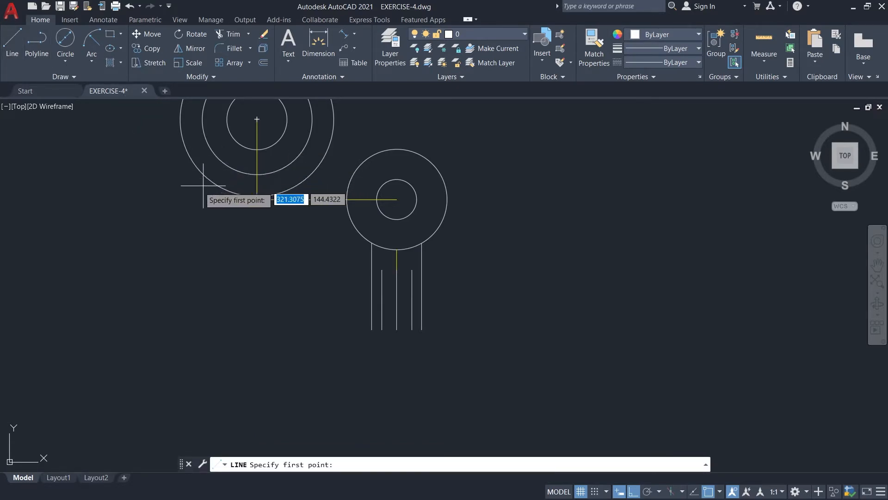
right_click(177, 193, "shift")
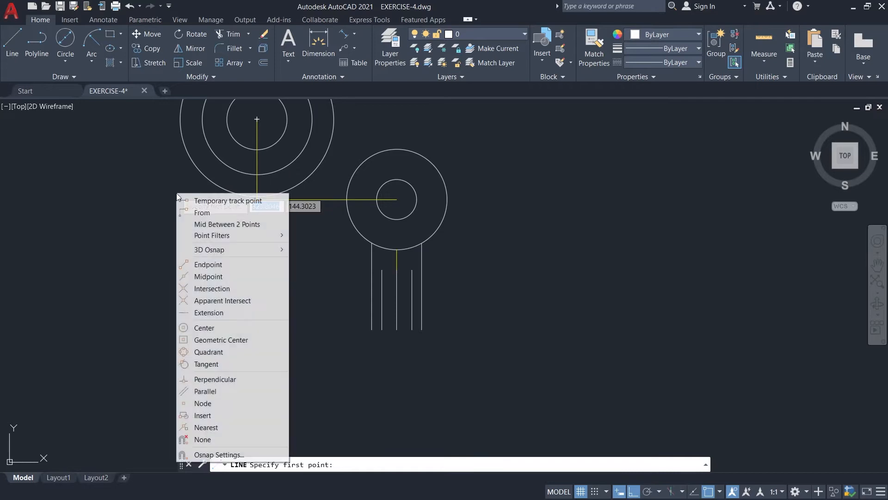
left_click(209, 364)
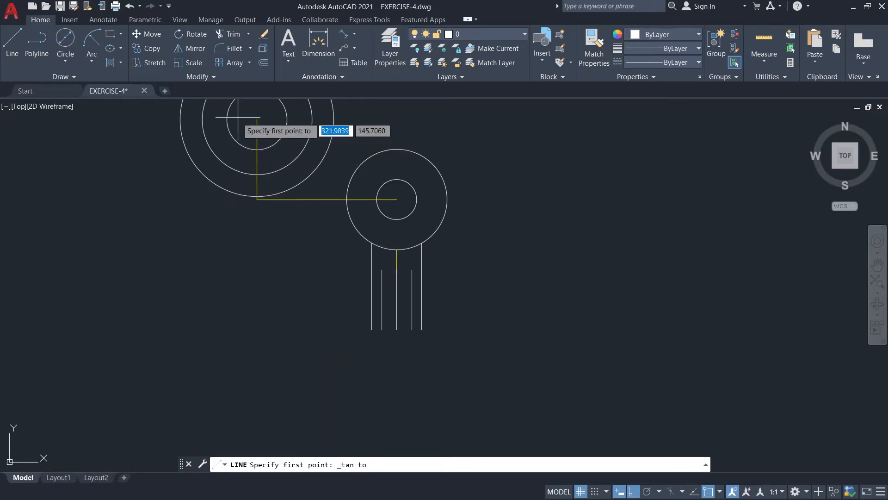
left_click(224, 166)
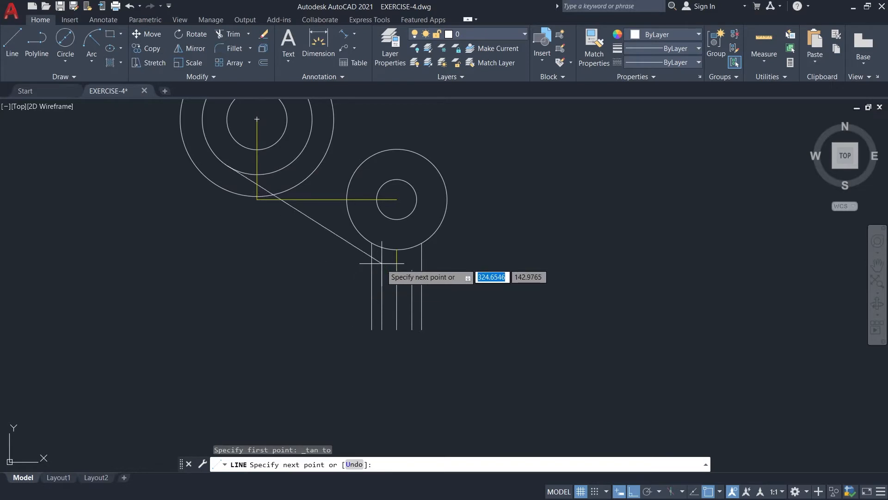
right_click(359, 246, "shift")
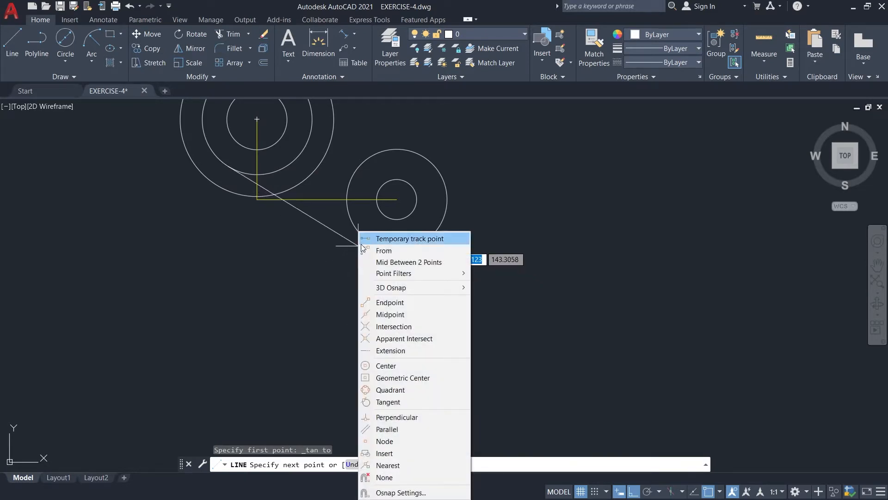
left_click(387, 402)
left_click(368, 241)
key("Escape")
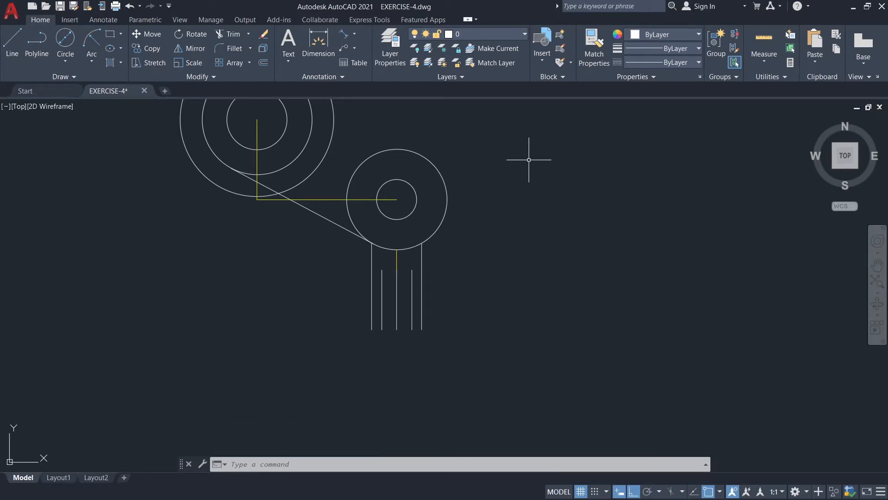
On the GUIDE layer, draw a 5.26 horizontal line rightward from the centre of the large concentric circles.
left_click(465, 39)
left_click(461, 88)
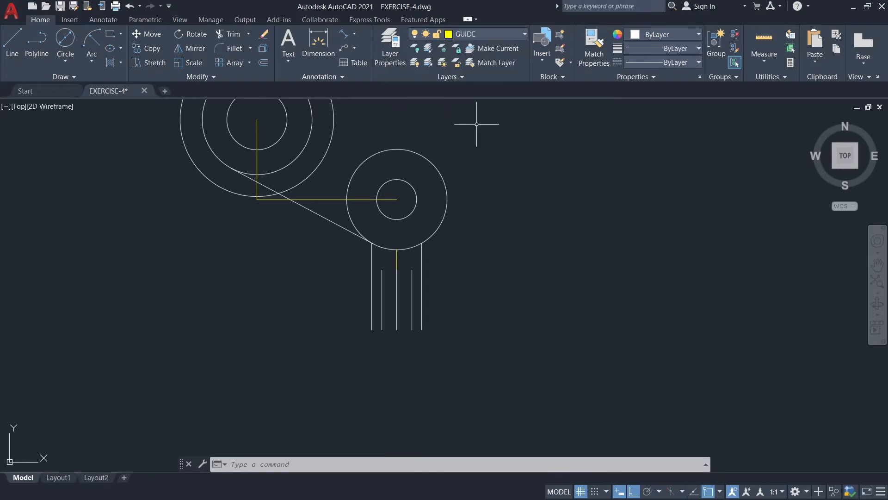
middle_click_drag(490, 164, 487, 248)
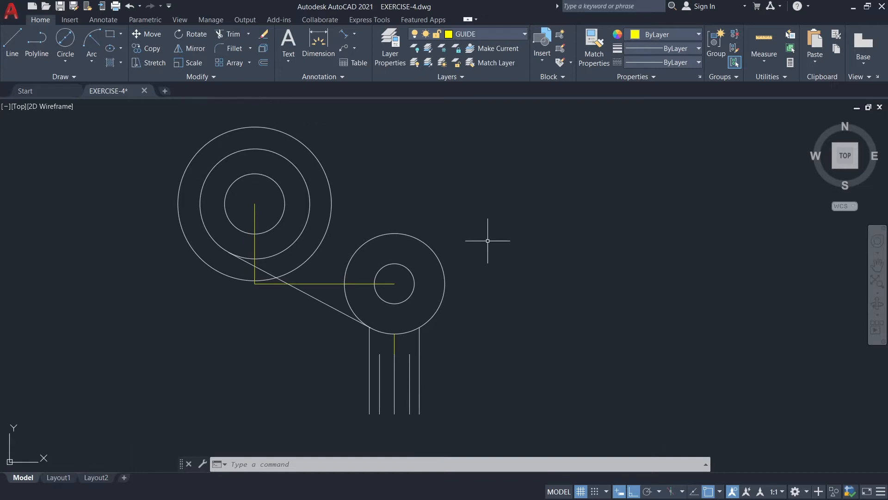
left_click(12, 44)
left_click(254, 204)
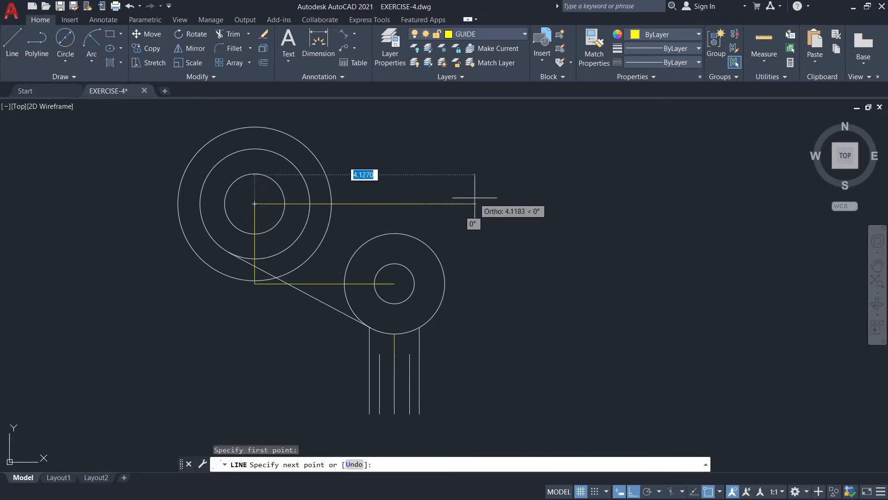
type("5.")
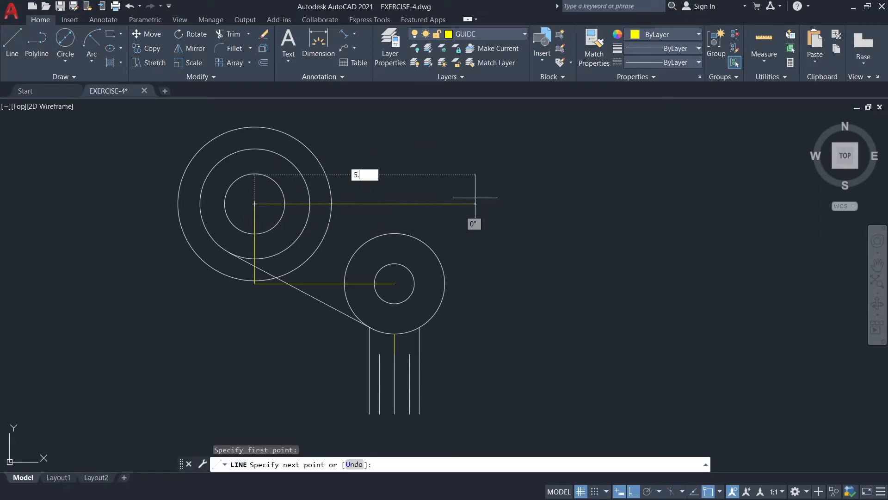
type("26")
key("Return")
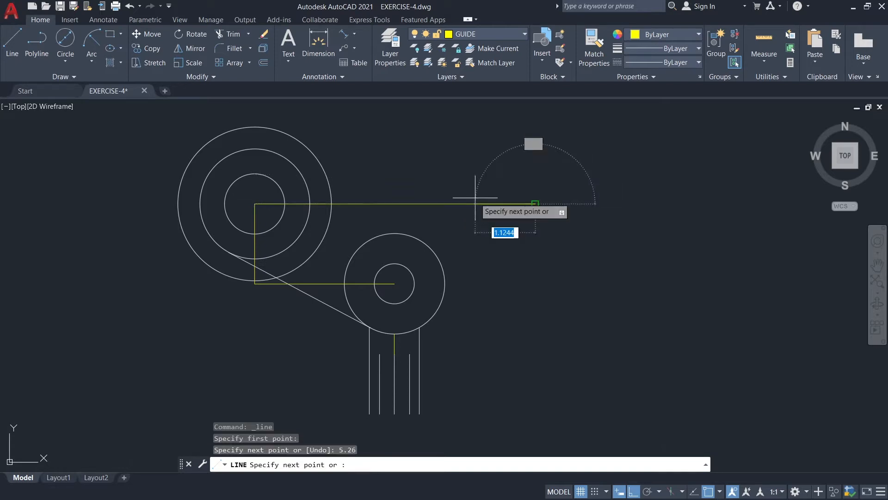
key("Escape")
On layer 0, draw a vertical line from the 1.88 circle's right quadrant up to the 5.26 guide line.
left_click(479, 31)
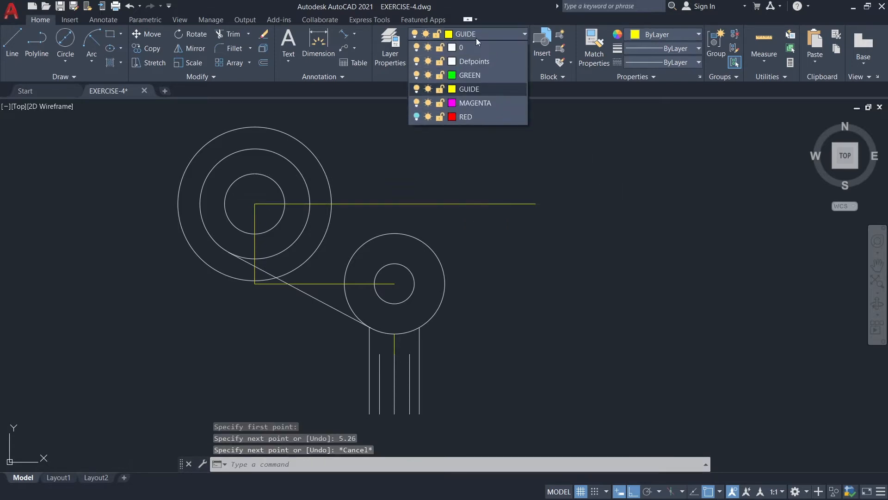
left_click(476, 46)
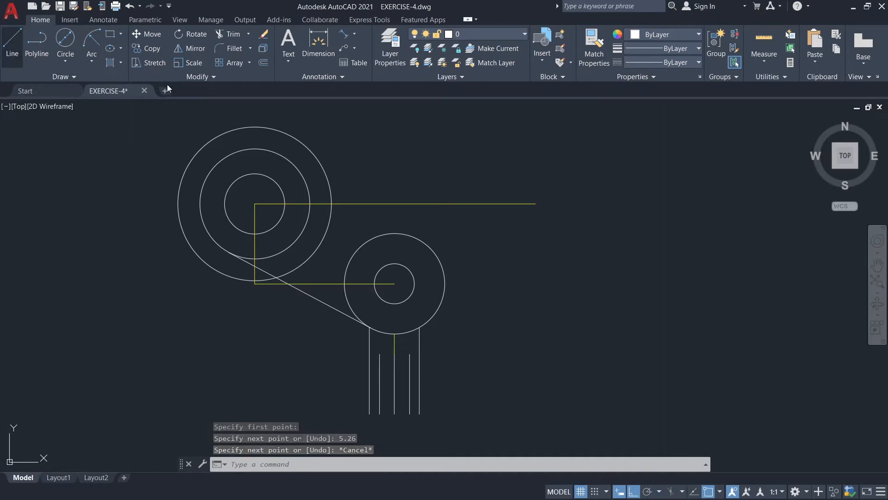
key("space")
left_click(444, 284)
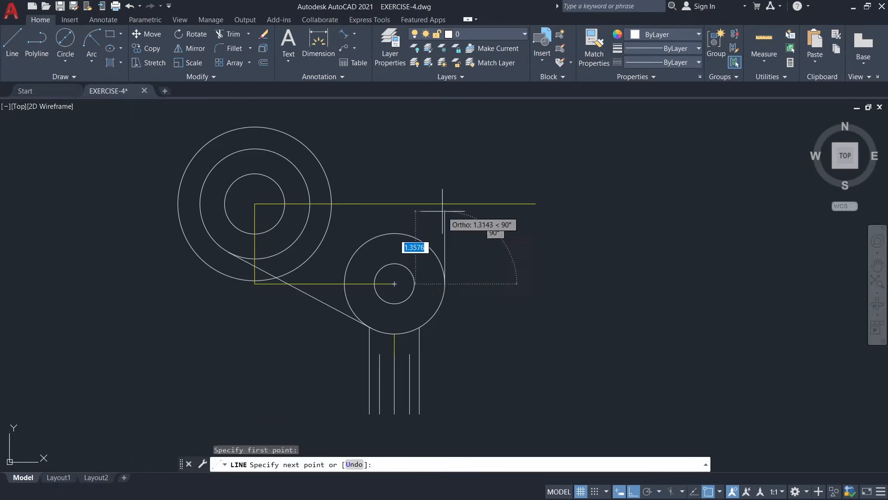
left_click(444, 204)
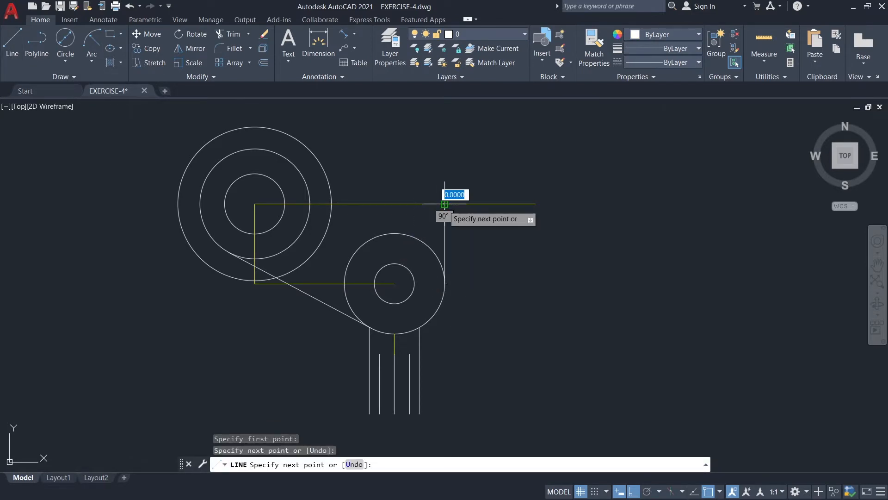
key("Escape")
Draw connected lines from the 5.26 guide's right end: 1.62 up, 3.62 left, 1.26 down, and right back to the 1.62 line.
key("space")
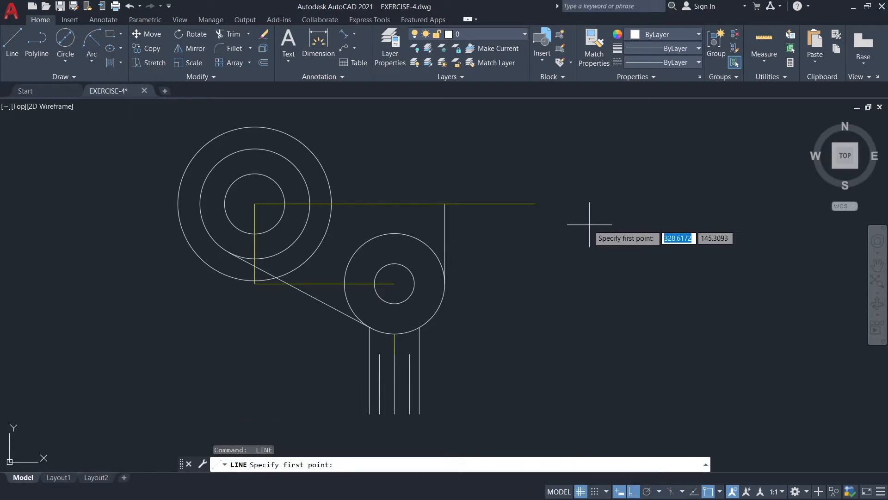
left_click(535, 204)
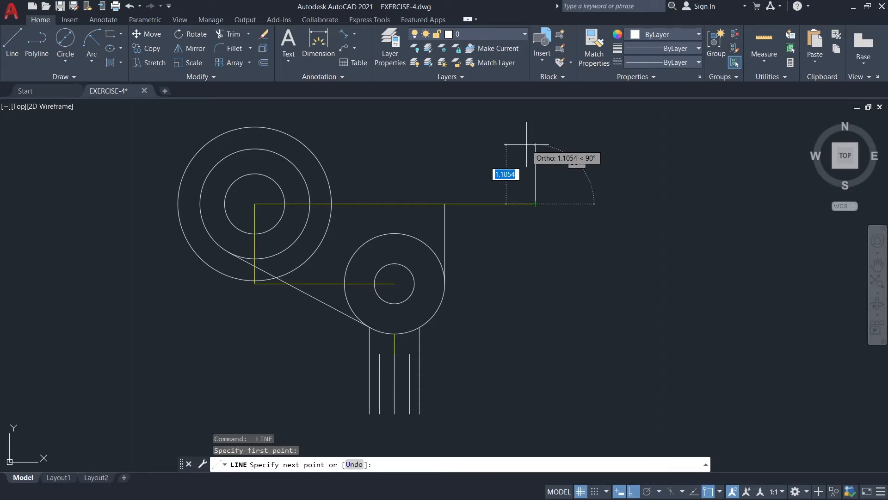
type("1.")
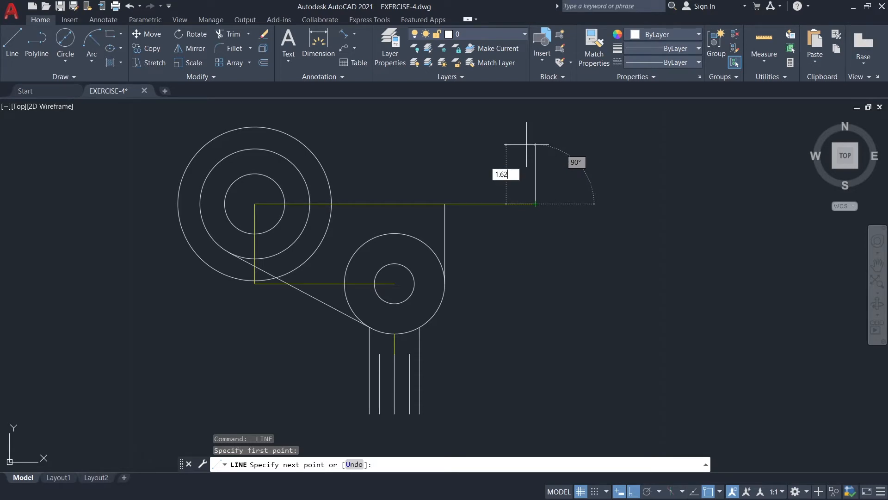
type("62")
key("Return")
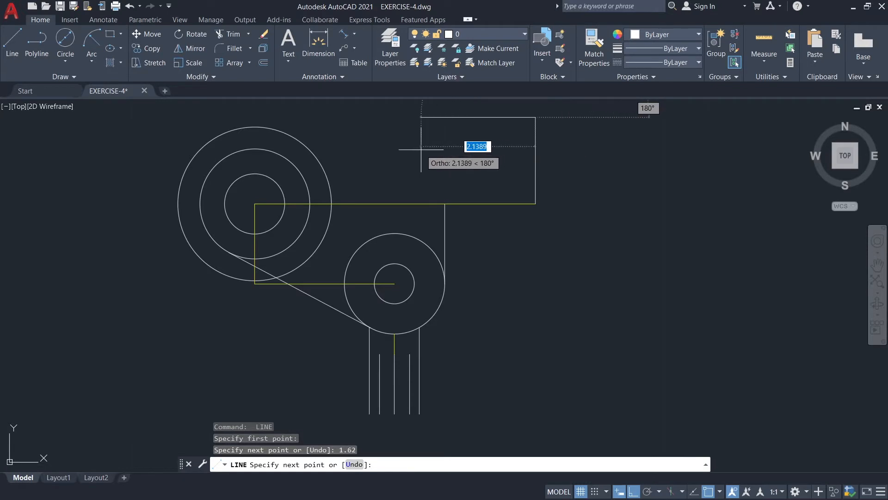
type("3.")
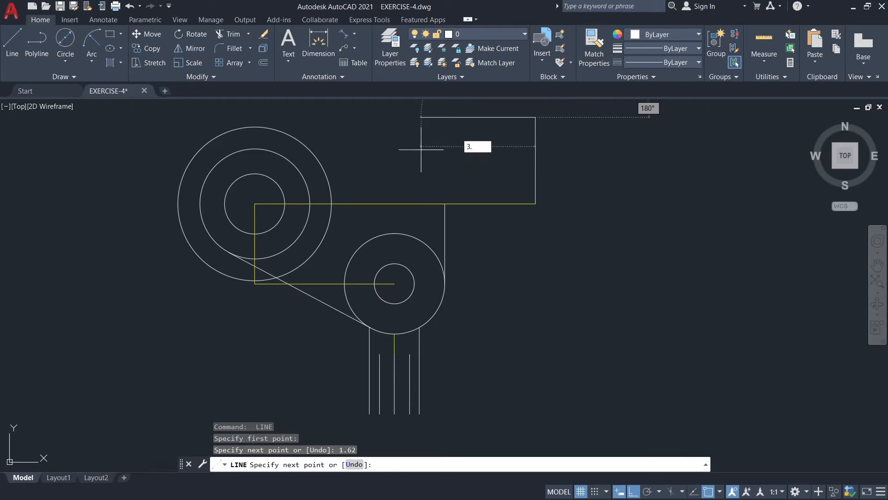
type("62")
key("Return")
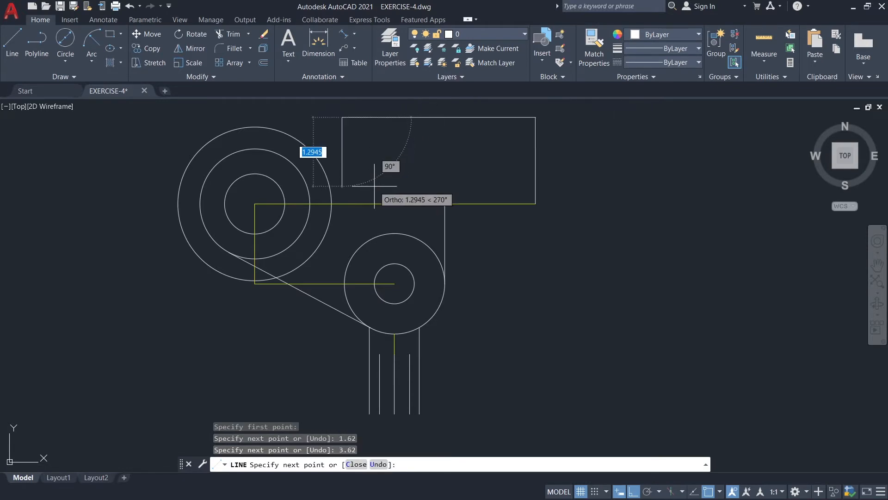
type("1")
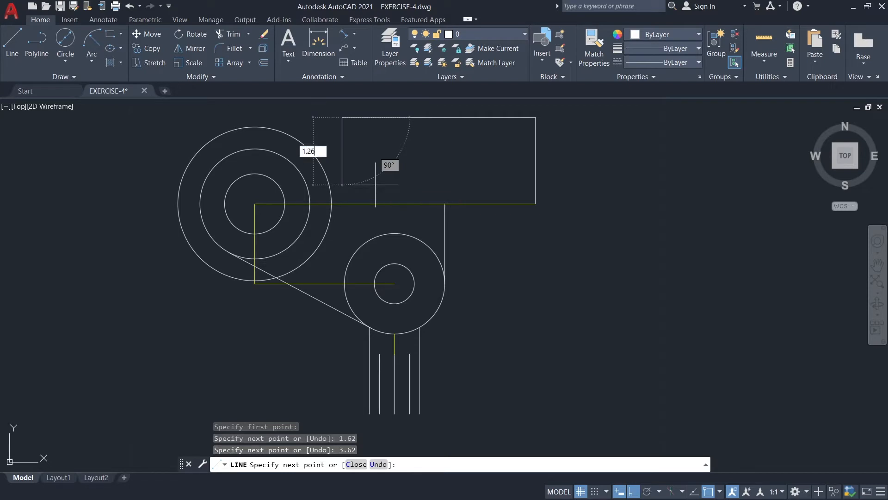
type(".26")
key("Return")
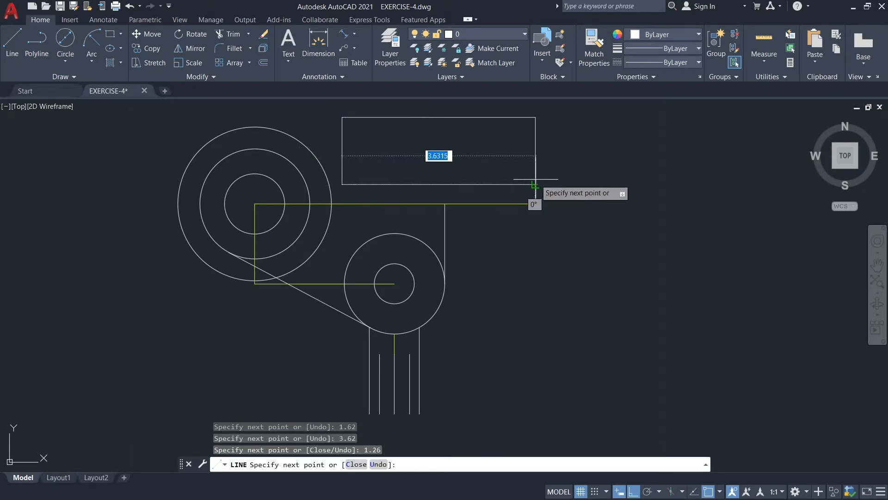
left_click(535, 204)
key("Escape")
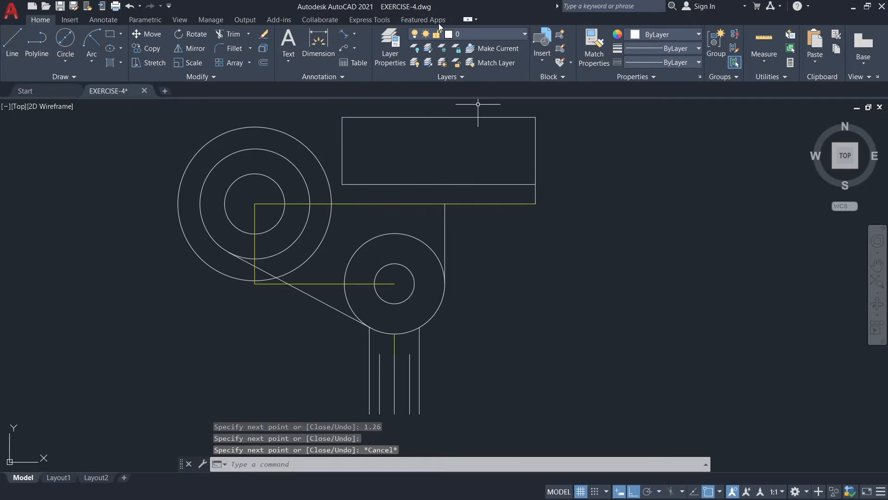
On the GUIDE layer, draw a vertical line over the rectangle's right edge from its lower to its upper corner.
left_click(460, 35)
left_click(466, 90)
left_click(20, 45)
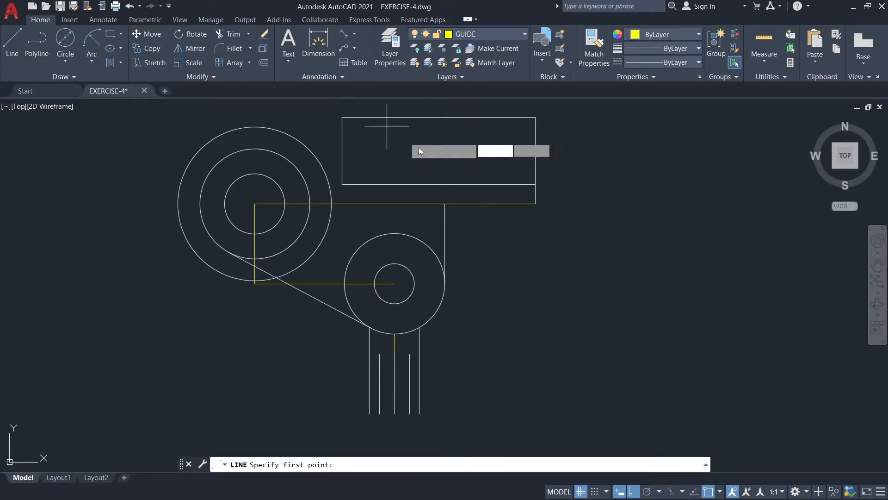
left_click(536, 184)
left_click(536, 117)
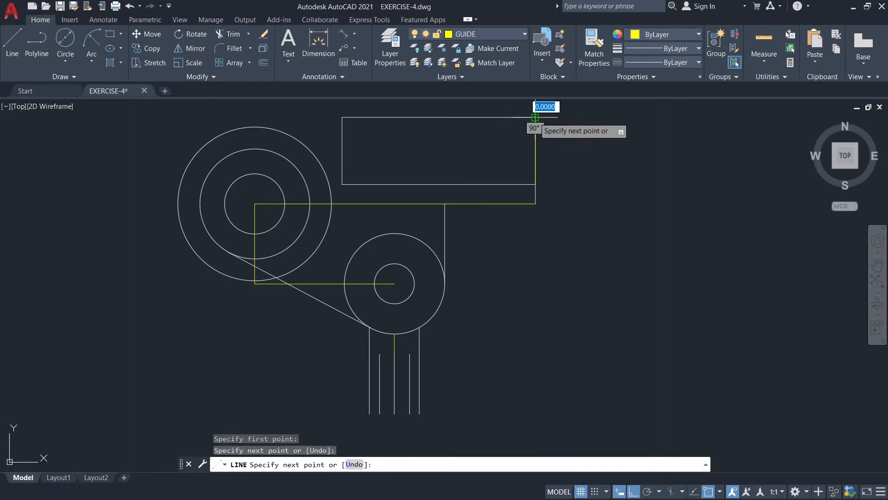
key("Escape")
Draw two consecutive guide lines, 0.76 and 2.26 long, leftward from the midpoint of the rectangle's right edge.
key("Return")
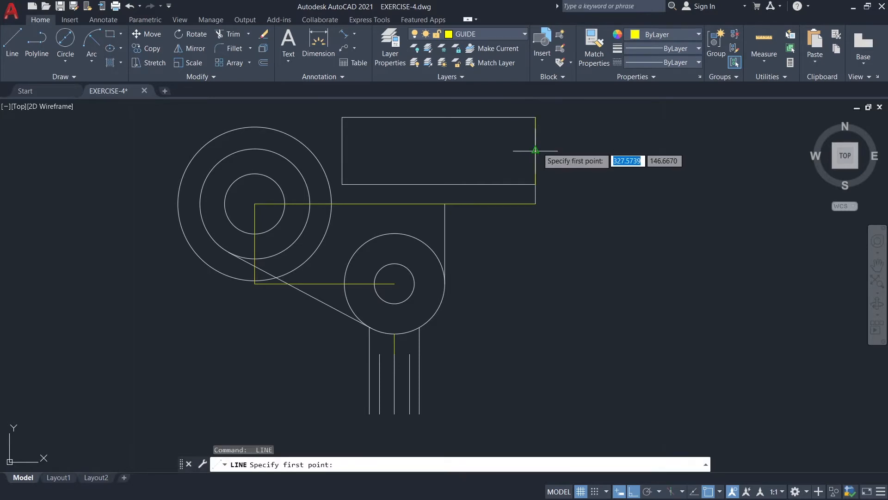
left_click(535, 148)
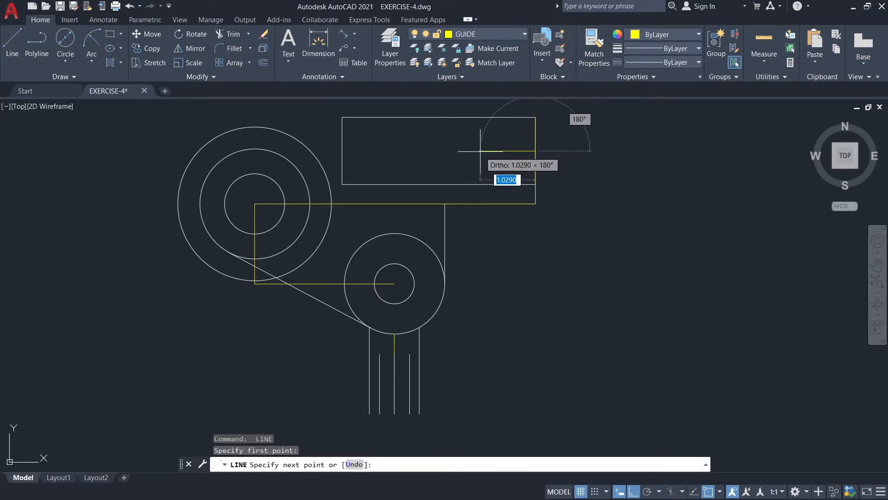
type("0")
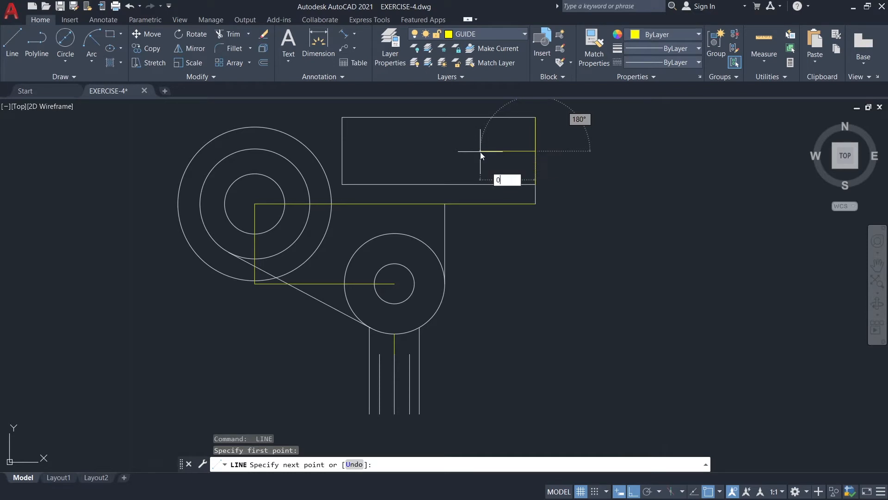
type(".76")
key("Return")
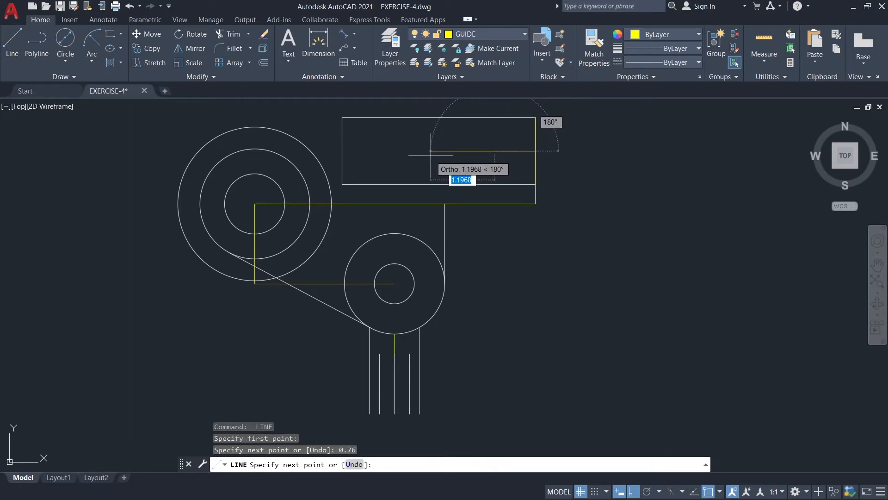
type("2.26")
key("Return")
key("Escape")
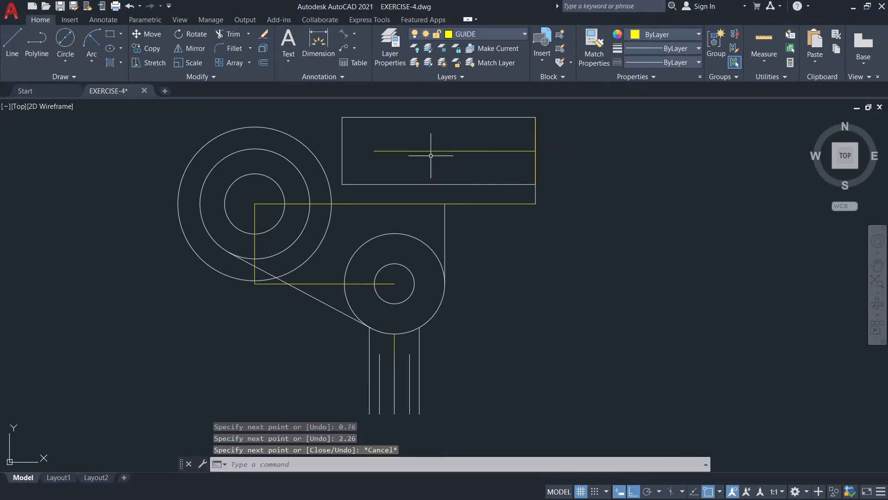
Make layer 0 the current layer.
left_click(470, 34)
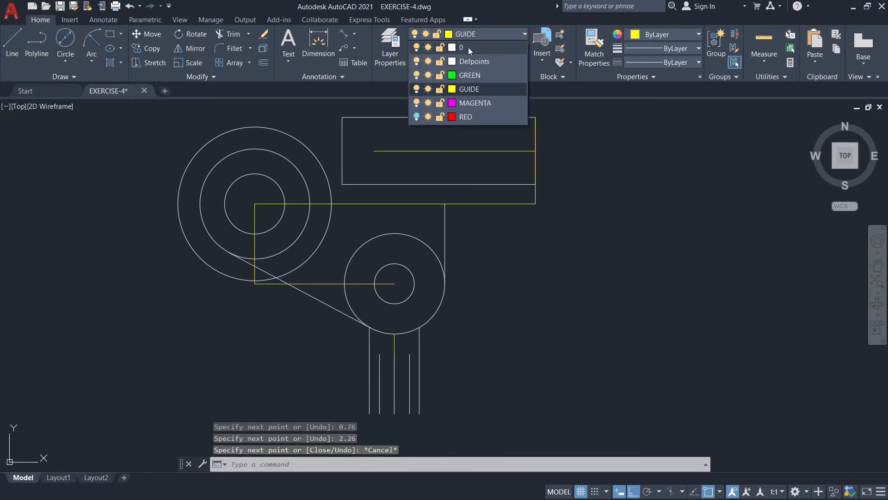
left_click(468, 47)
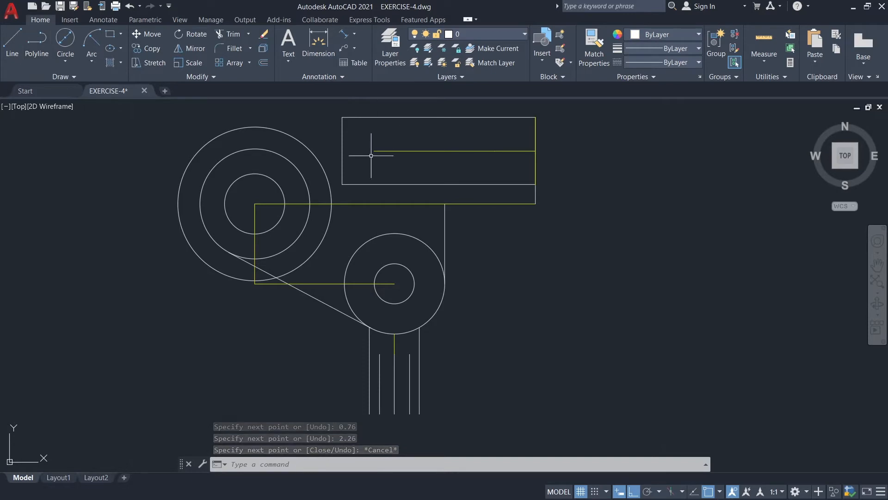
Draw a 0.375-diameter circle centered on the left end of the guide line inside the rectangular plate.
left_click(65, 41)
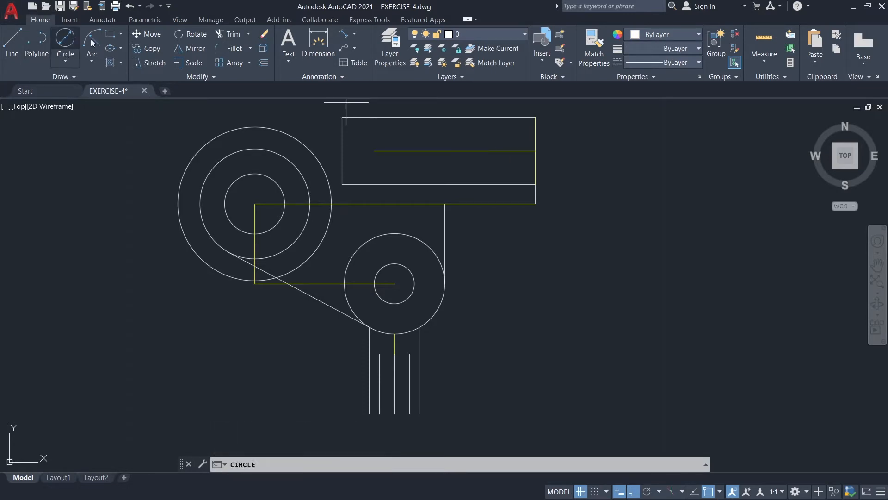
left_click(374, 151)
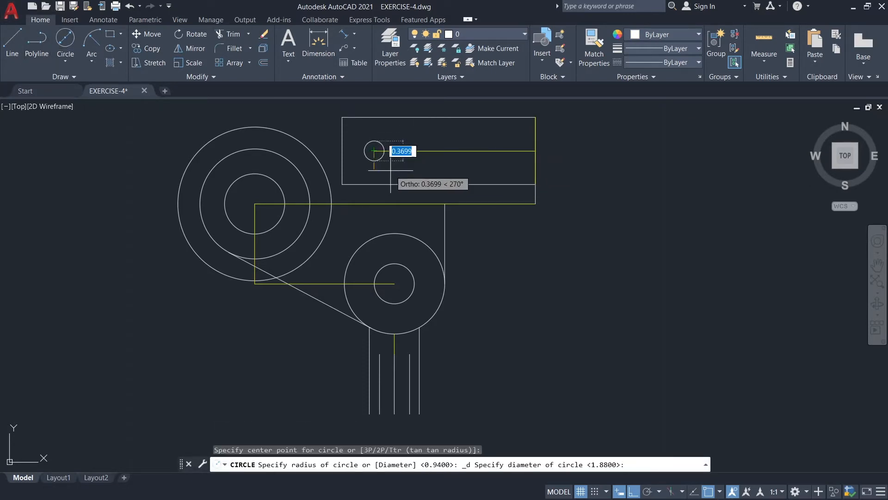
type("0.37")
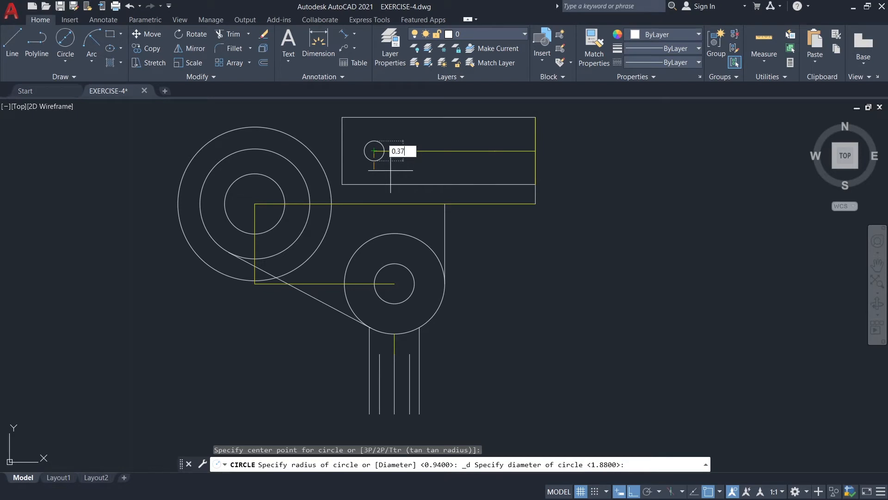
type("5")
key("Return")
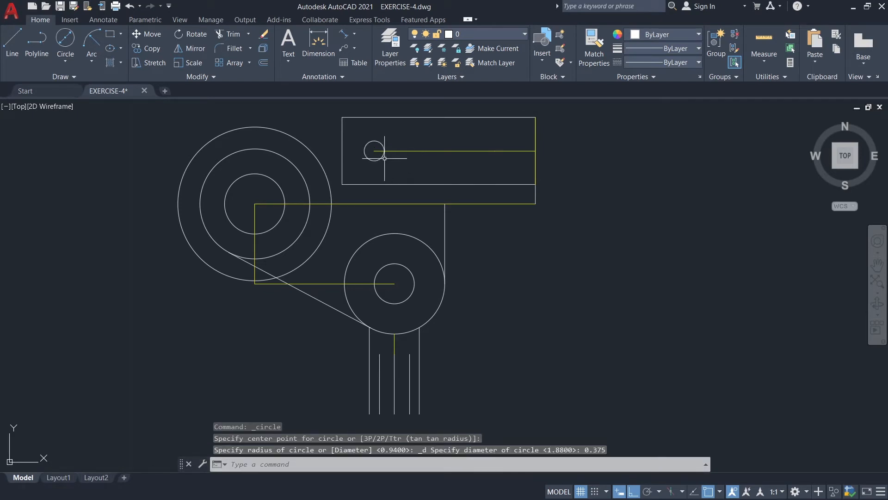
Copy the small plate circle from its center to the joint of the 2.26 and 0.76 guide lines.
left_click(382, 158)
left_click(154, 51)
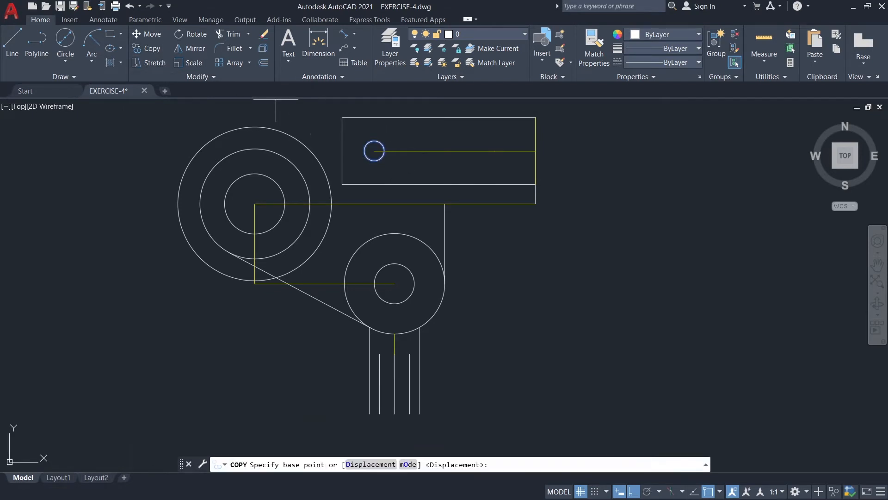
left_click(374, 150)
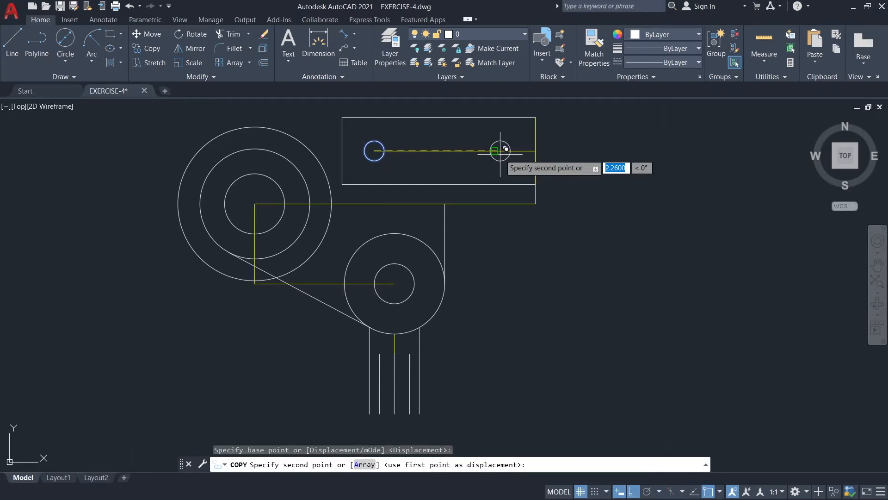
left_click(494, 151)
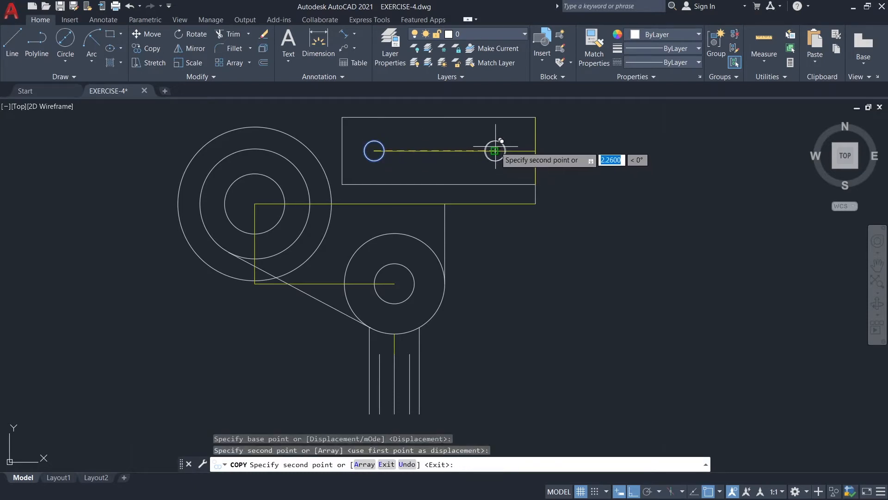
key("Escape")
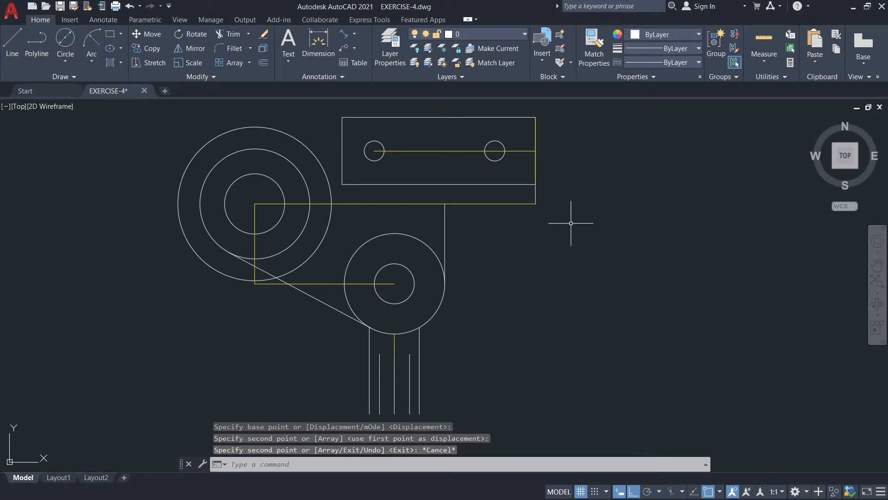
Turn off the GUIDE layer.
left_click(493, 34)
left_click(418, 89)
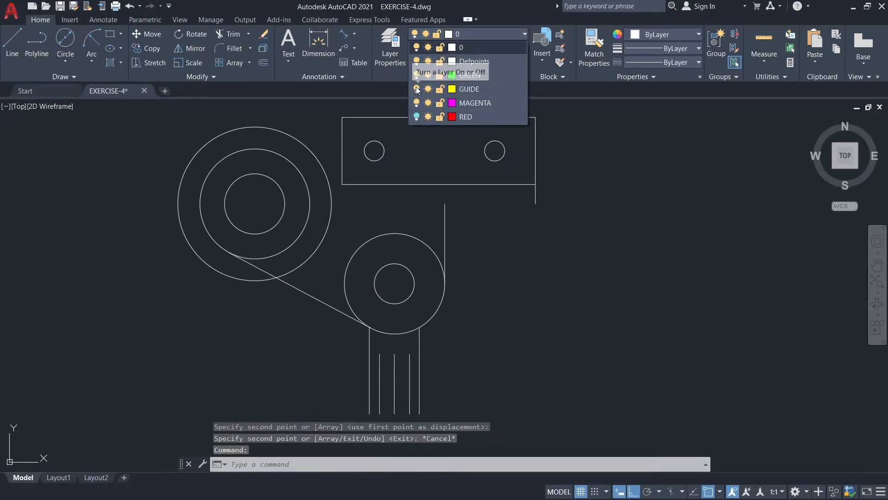
left_click(481, 31)
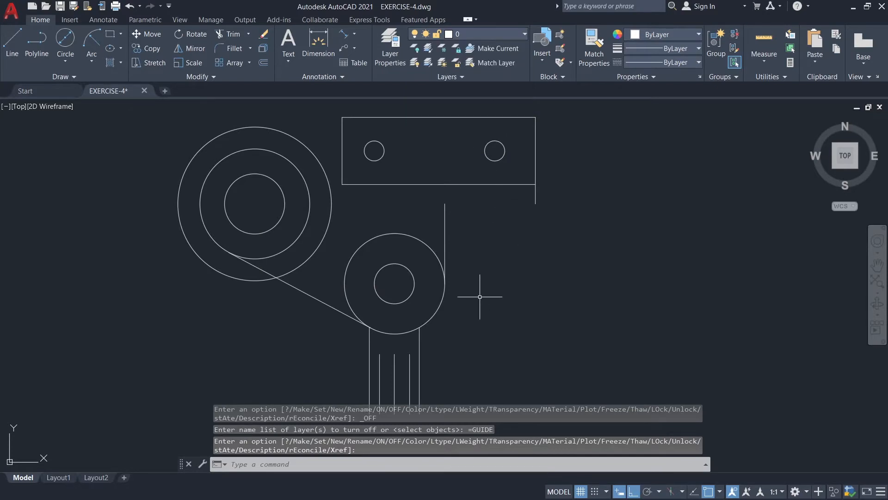
Fillet the upper-left and lower-left corners of the rectangular plate with a 0.12 radius.
middle_click_drag(479, 297, 476, 297)
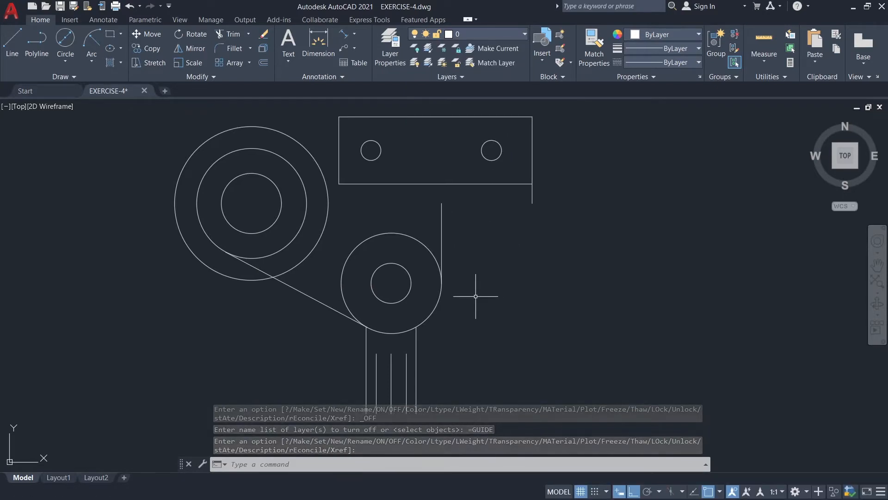
type("f")
left_click(507, 324)
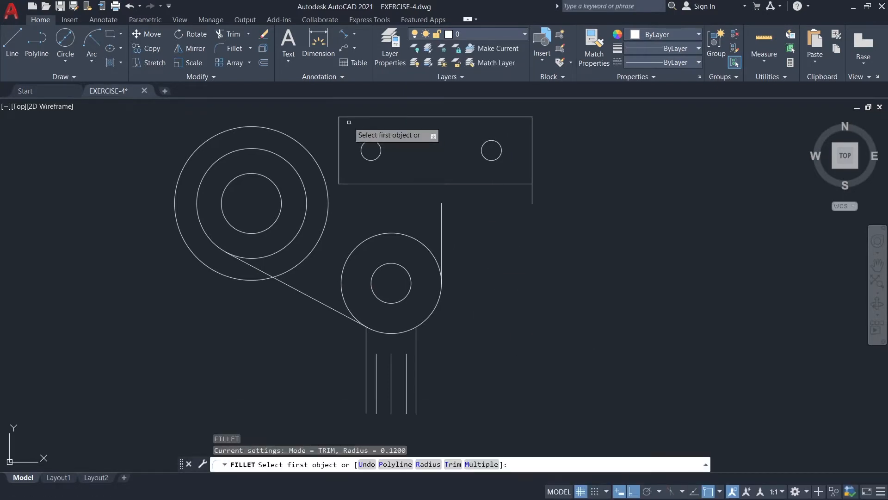
left_click(341, 124)
left_click(339, 125)
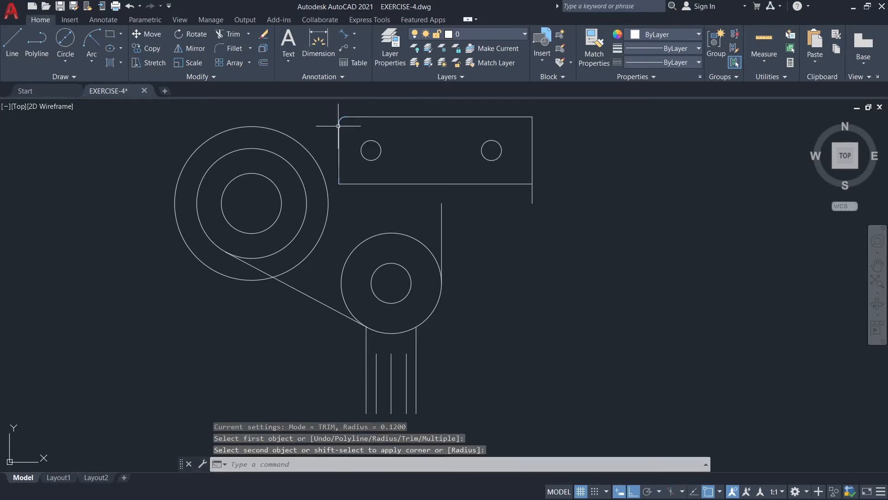
key("Return")
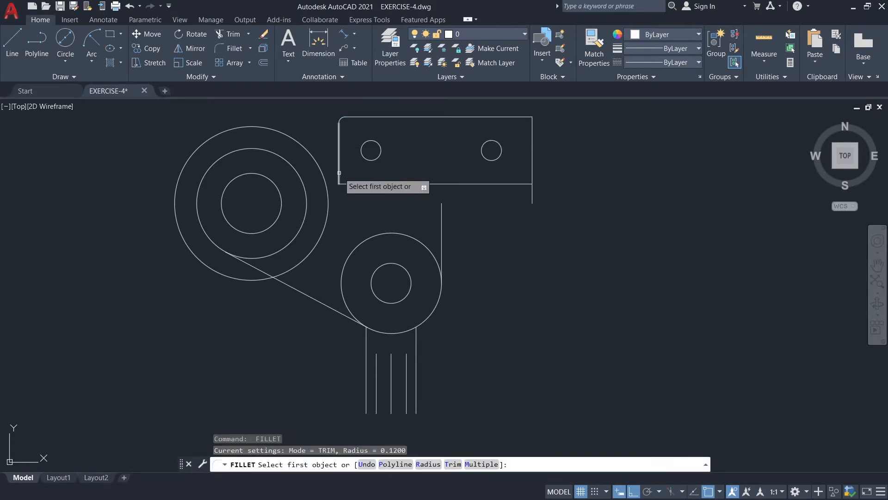
left_click(482, 464)
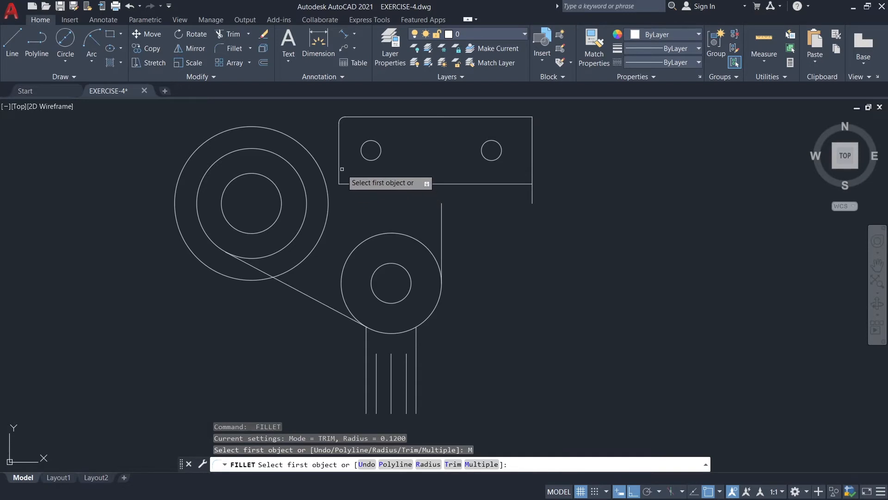
left_click(340, 175)
left_click(355, 184)
key("Escape")
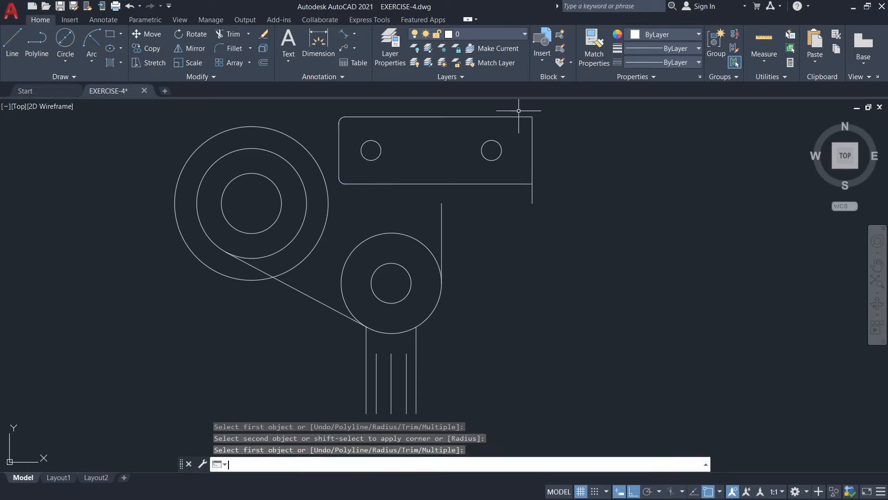
Fillet the upper-right and lower-right corners of the rectangular plate with a 0.12 radius.
key("Return")
left_click(527, 118)
left_click(532, 126)
key("Return")
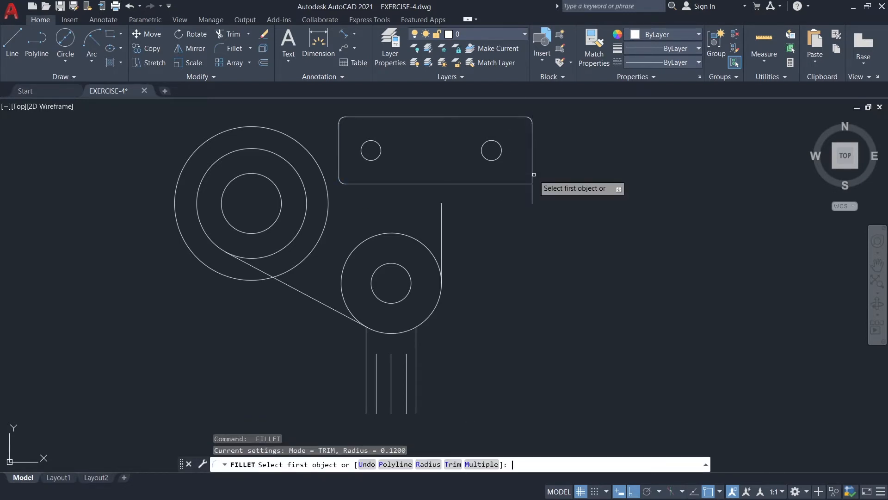
left_click(529, 185)
left_click(532, 177)
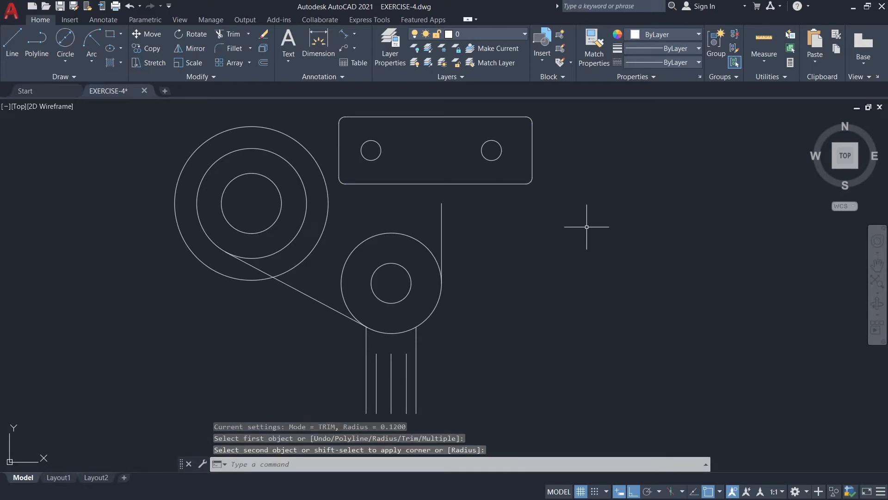
Stretch the upper end of the vertical line beside the lower circles up to the plate's lower edge.
left_click(442, 218)
left_click(441, 202)
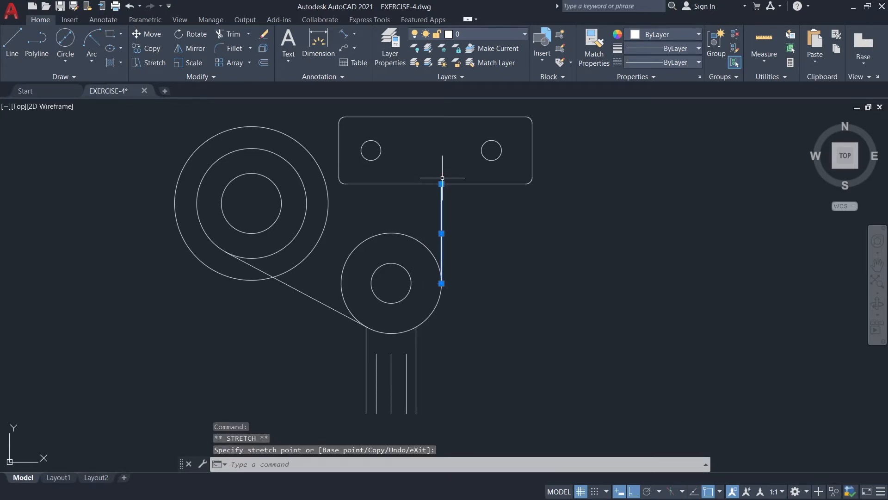
key("Escape")
Draw a line over the plate's lower edge from the vertical line's upper end to the start of the lower-right fillet.
left_click(12, 52)
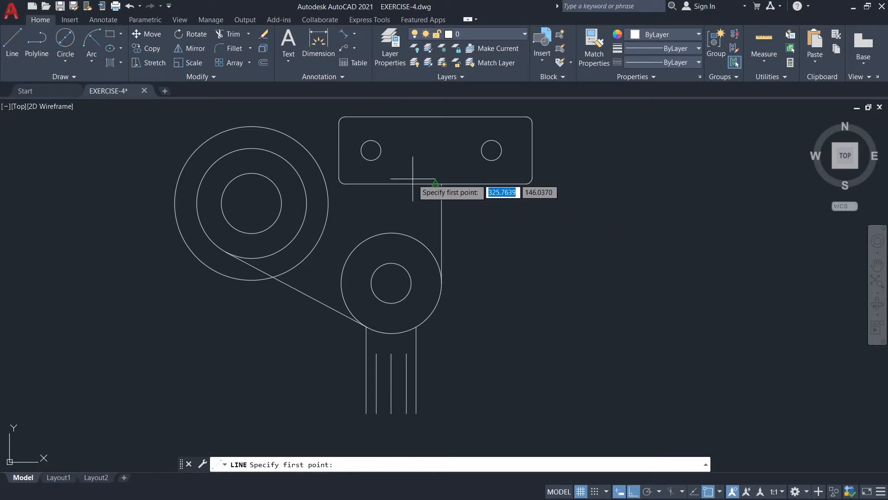
left_click(442, 183)
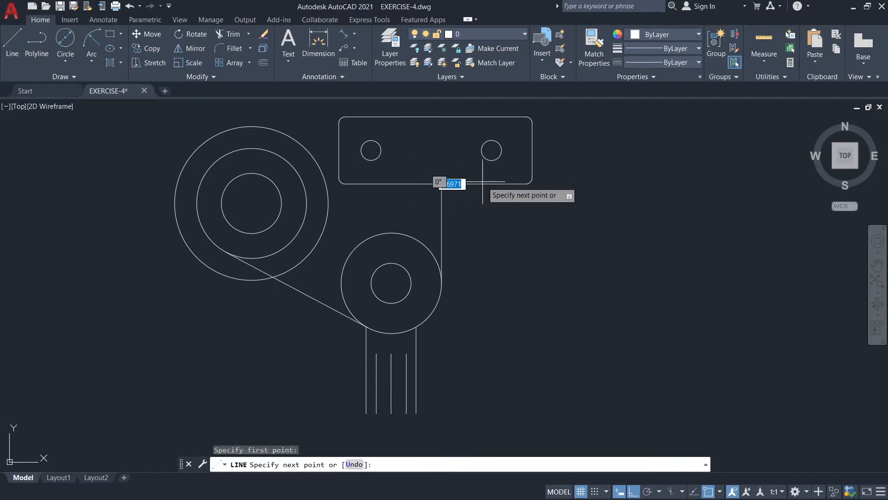
left_click(525, 182)
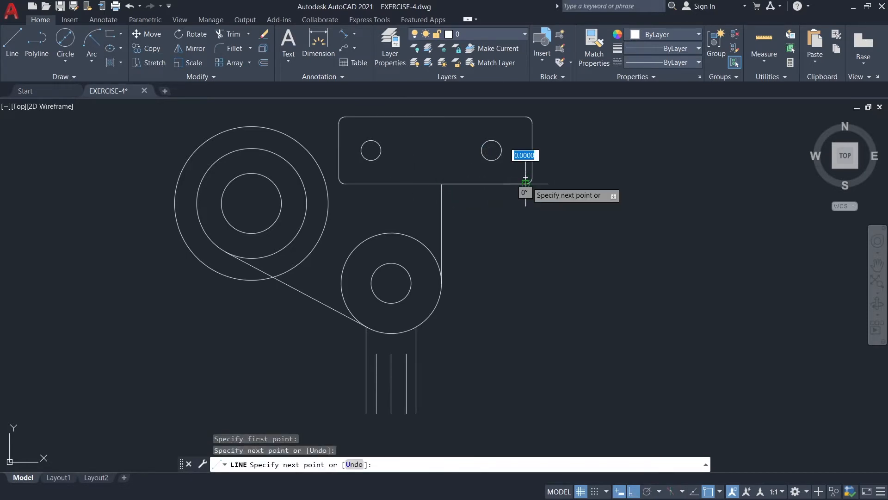
key("Escape")
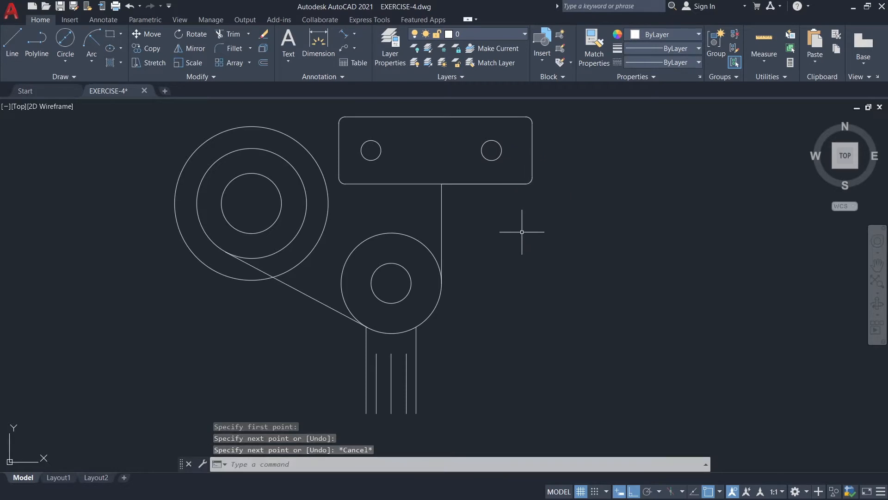
Fillet the vertical line and the overlaid horizontal line with a 0.94 radius, and delete the leftover horizontal segment.
type("F")
left_click(540, 258)
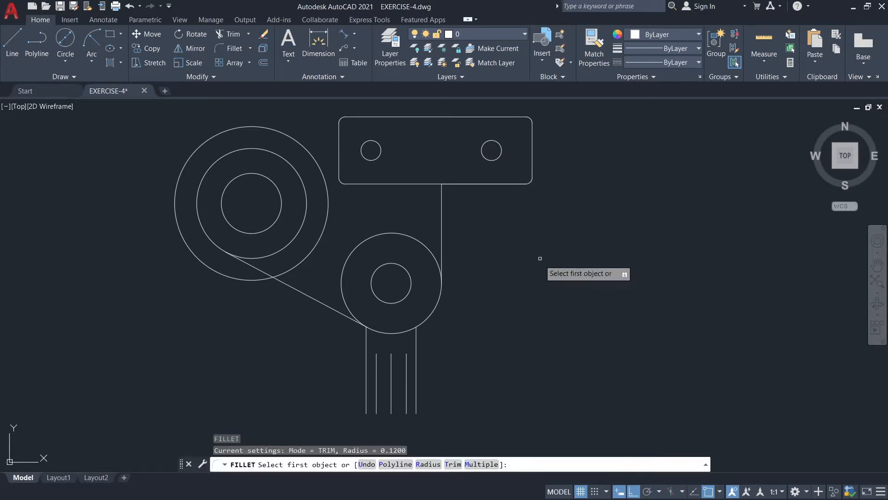
left_click(431, 464)
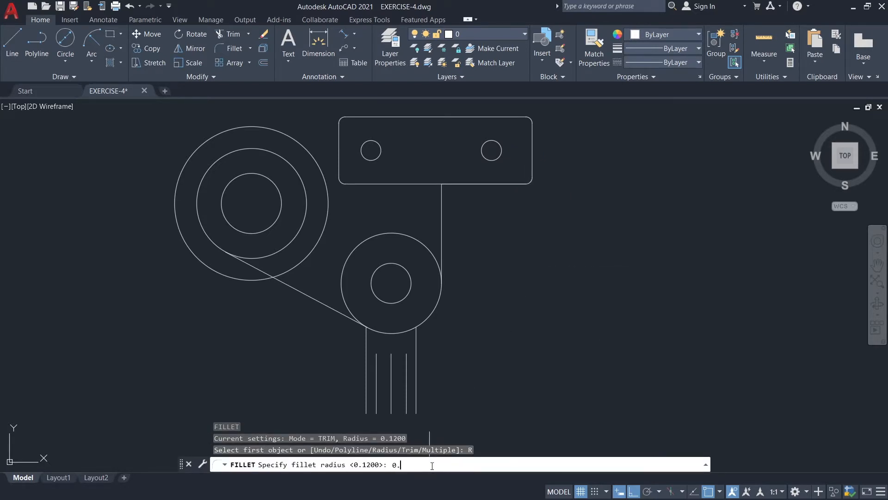
key("Return")
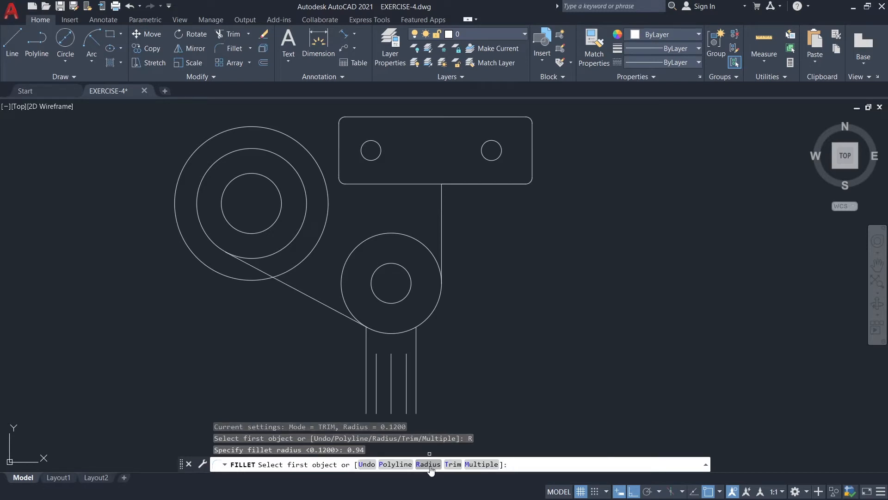
left_click(457, 185)
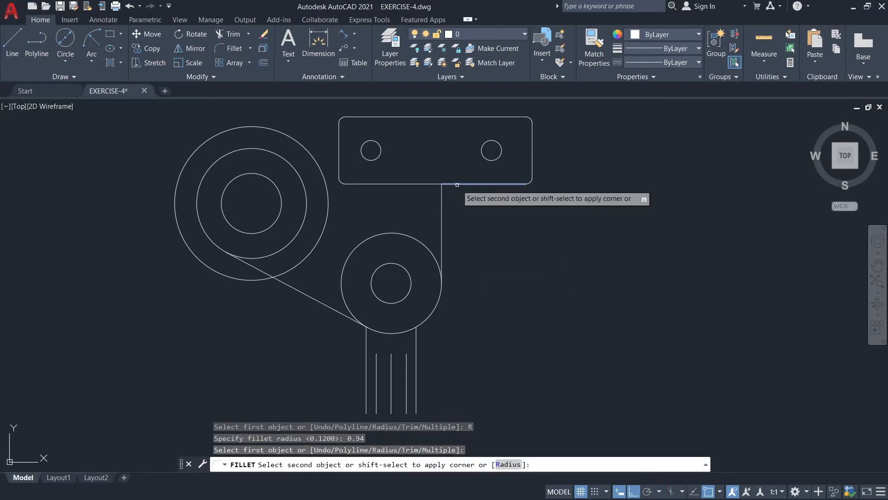
left_click(443, 203)
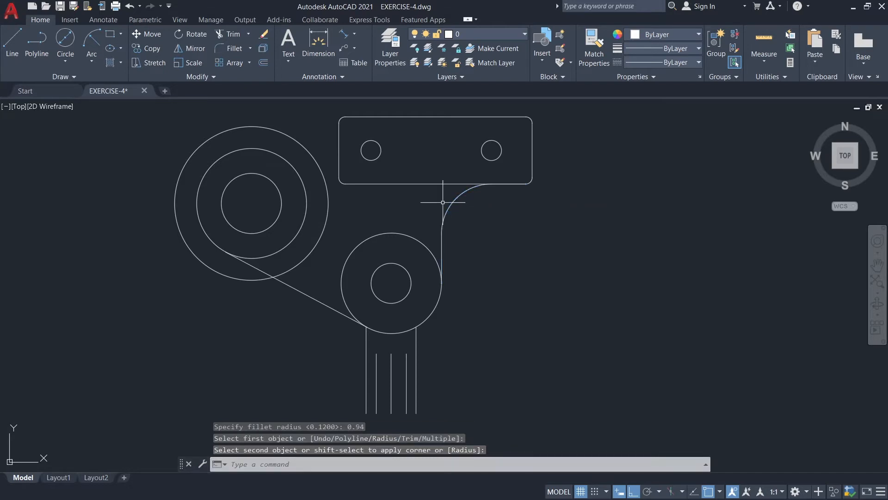
left_click(502, 183)
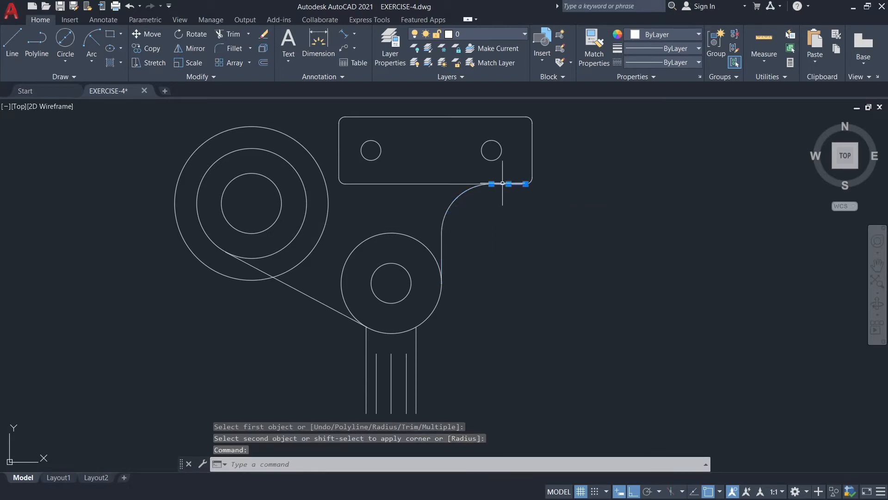
key("Delete")
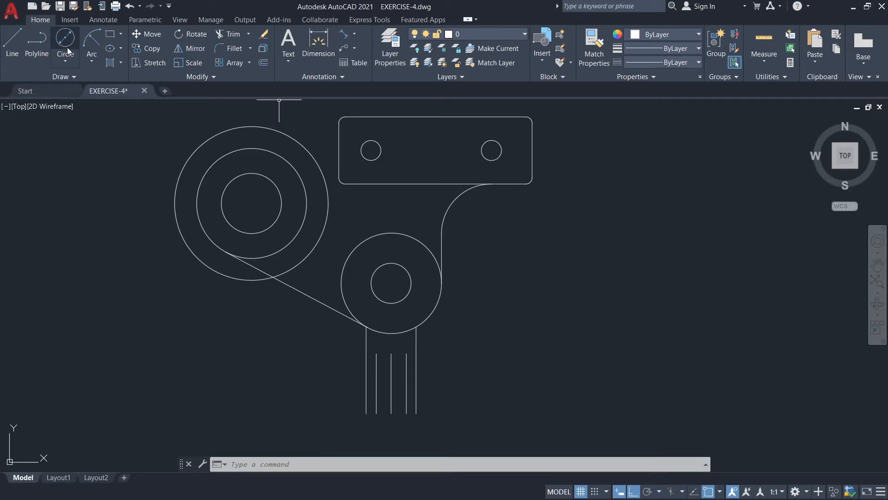
Draw a line tangent to the upper side of the left boss's middle circle and to the plate's upper-left corner fillet.
right_click(163, 128, "shift")
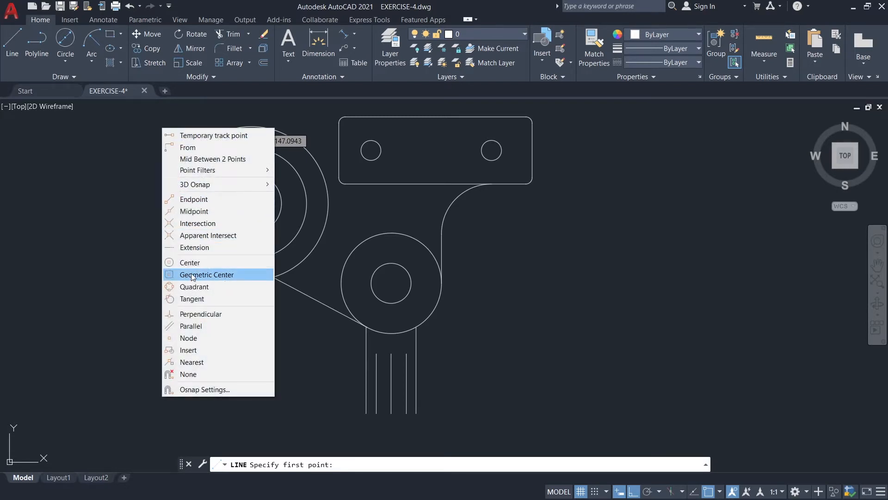
left_click(193, 298)
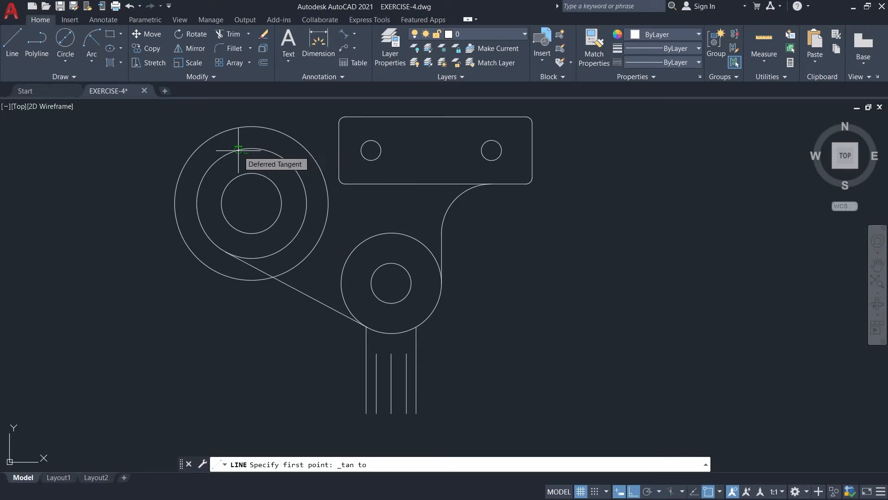
left_click(238, 150)
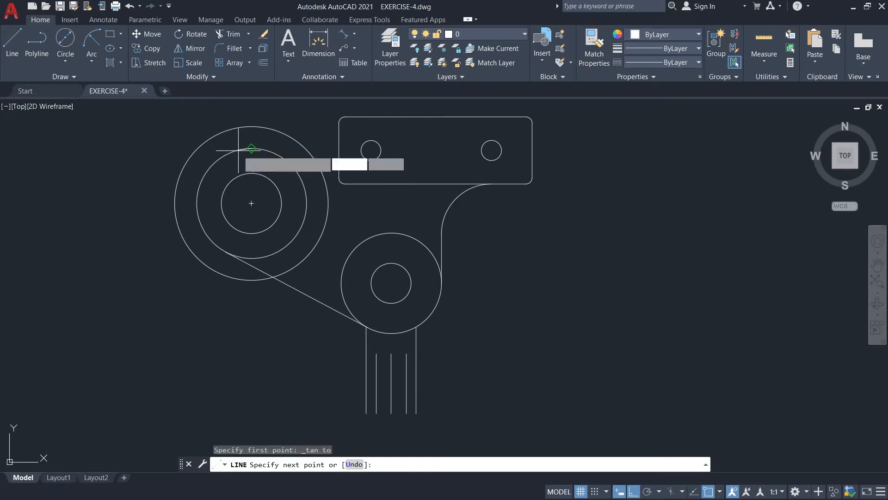
right_click(335, 116, "shift")
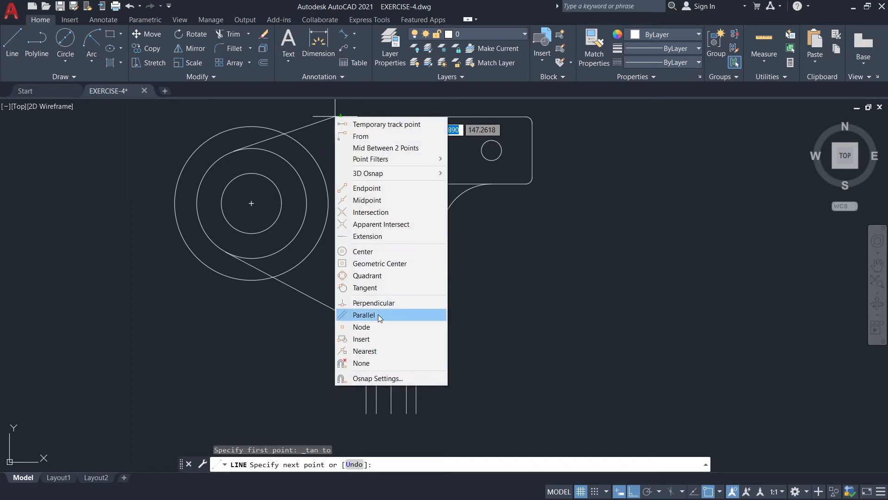
left_click(368, 287)
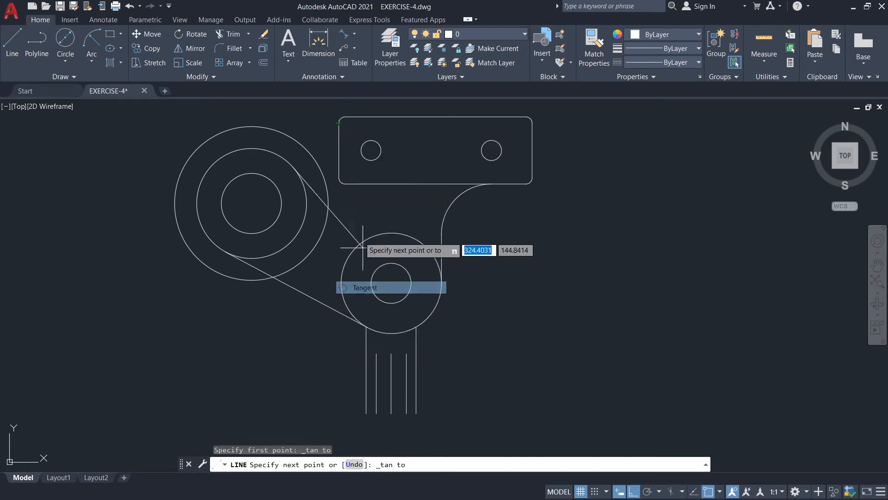
left_click(342, 117)
key("Escape")
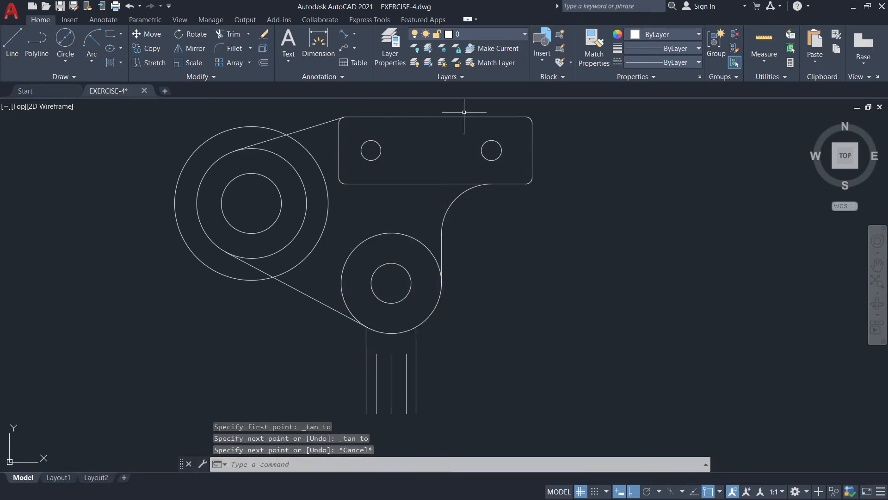
Trim away the part of the left boss's outermost circle that lies outside the two tangent lines.
type("tr")
key("Return")
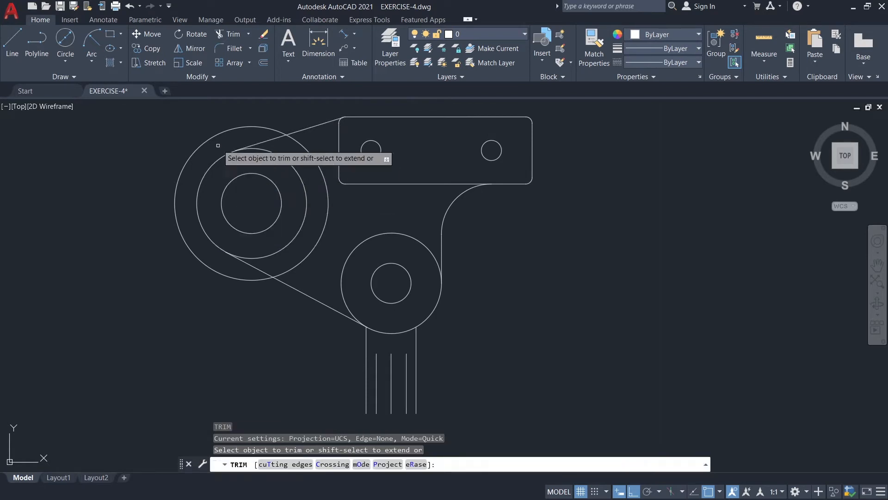
left_click(216, 136)
key("Escape")
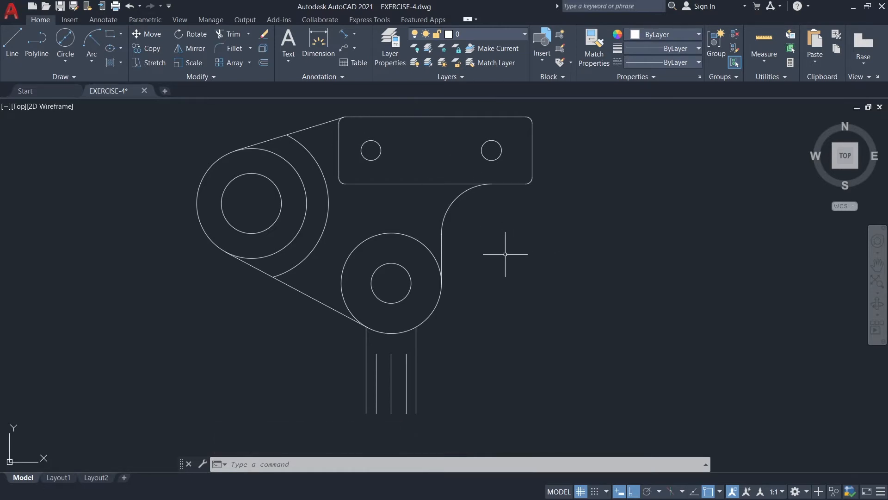
Draw a line 0.5 up from the right quadrant of the lower outer circle, continuing 0.76 horizontally to the right.
left_click(6, 66)
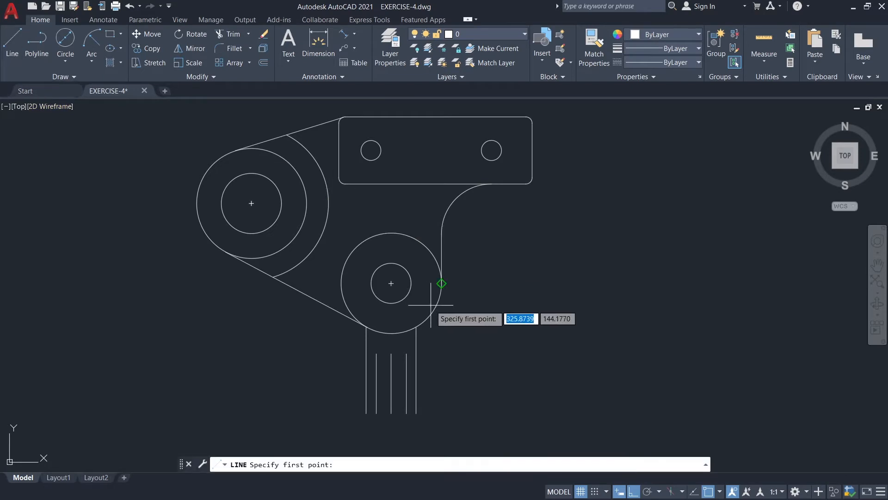
scroll(437, 283, "up", 2)
left_click(438, 266)
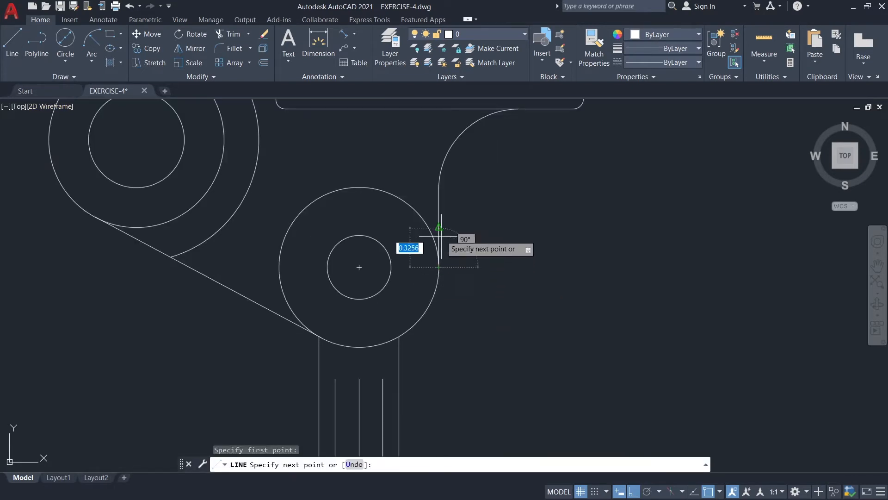
type("0")
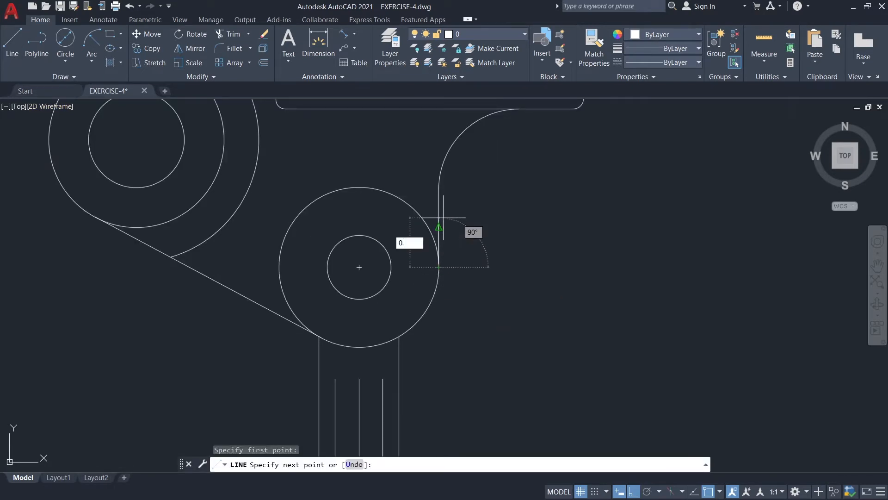
type(".5")
key("Return")
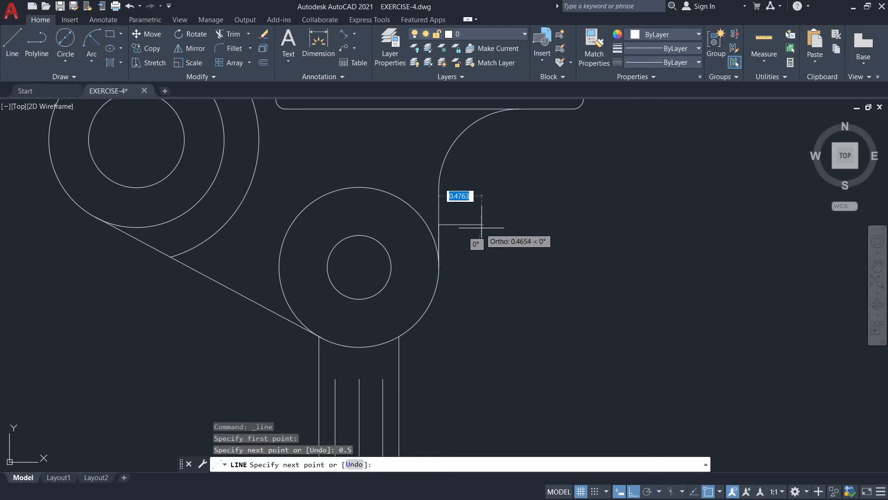
type("0")
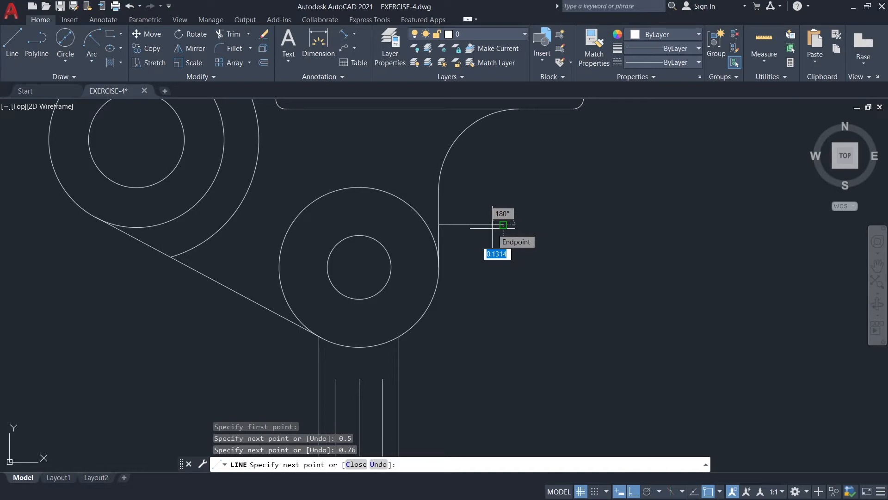
key("Escape")
Stretch the left end of the 0.76 horizontal line to a point inside the lower outer circle.
left_click(489, 223)
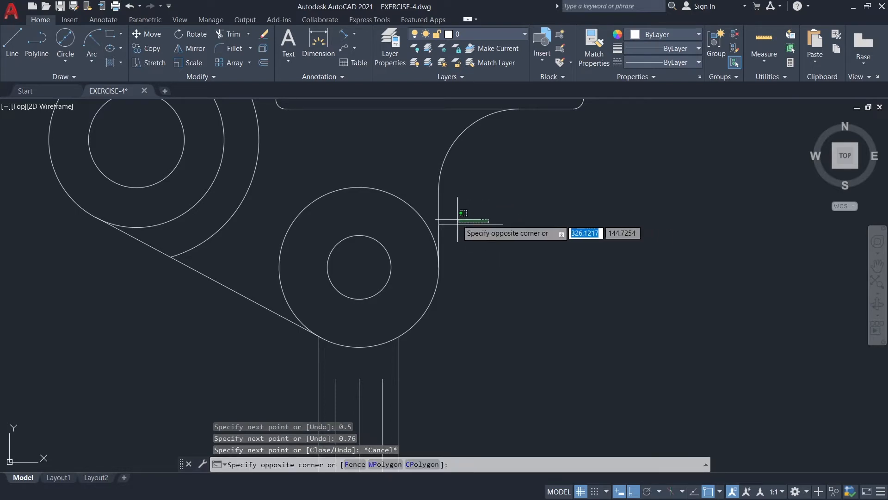
key("Escape")
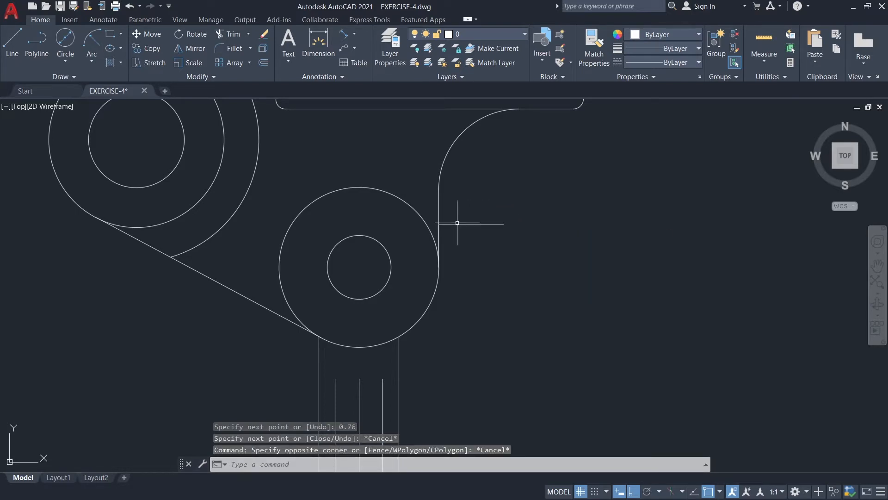
left_click(457, 224)
left_click(439, 225)
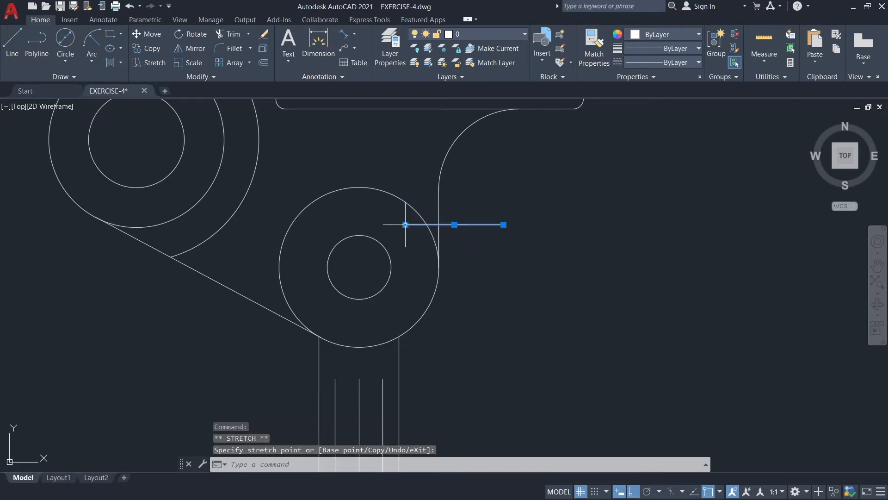
left_click(406, 224)
key("Escape")
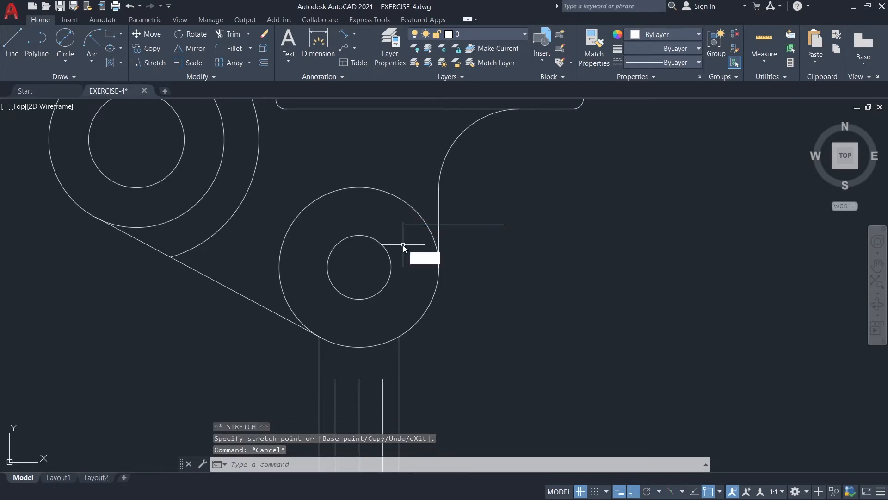
Trim the portion of the horizontal line that lies inside the lower outer circle.
type("tr")
key("Return")
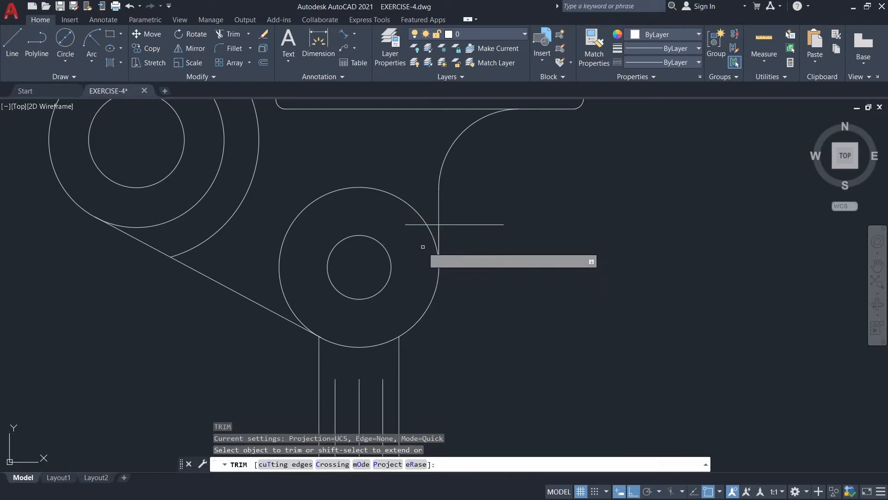
left_click(415, 225)
key("Escape")
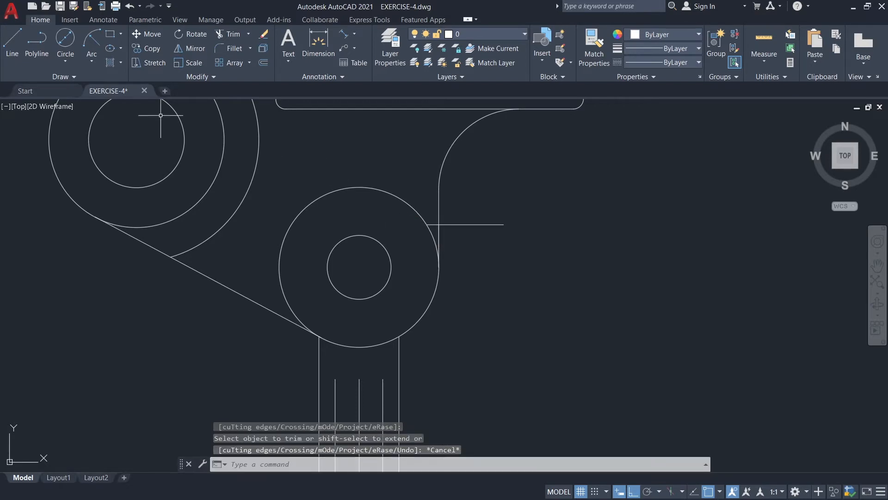
Draw a 1.06 vertical line downward from the right end of the horizontal line beside the lower circles.
left_click(13, 51)
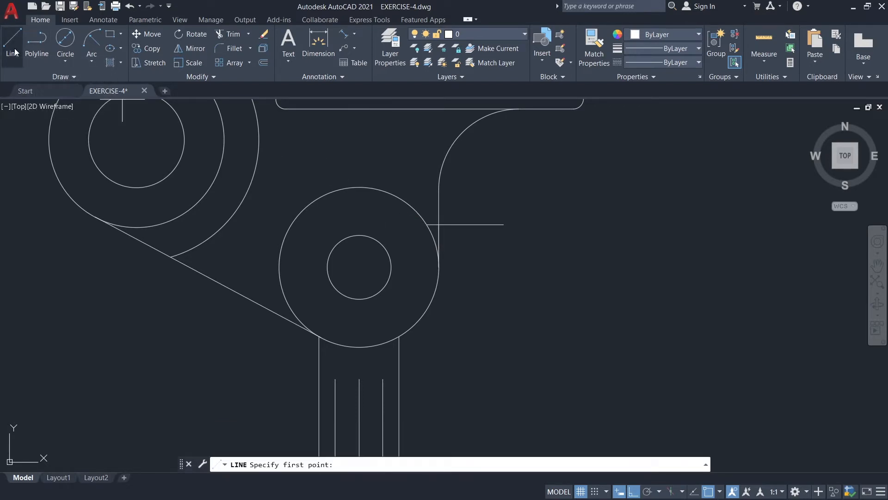
left_click(503, 225)
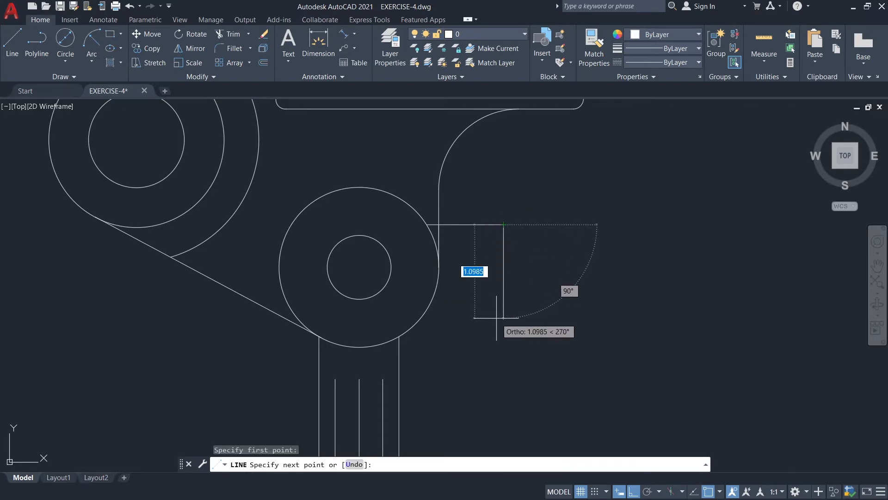
type("1.0")
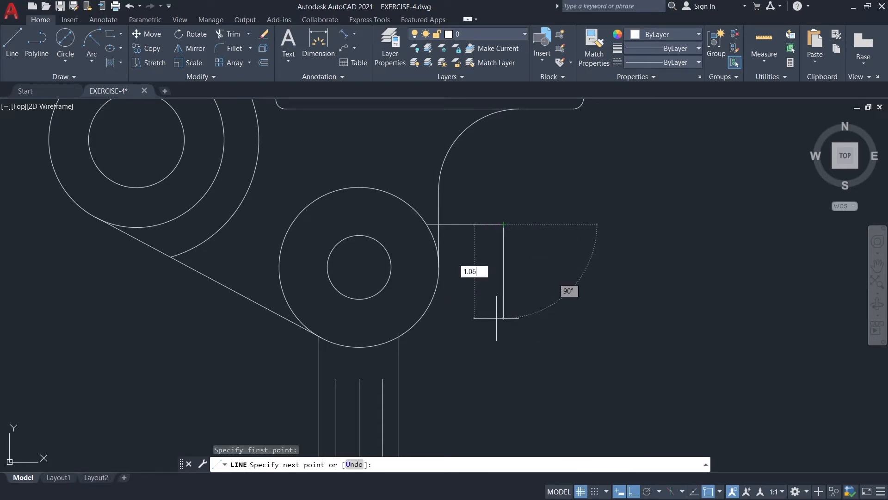
type("6")
key("Return")
key("Escape")
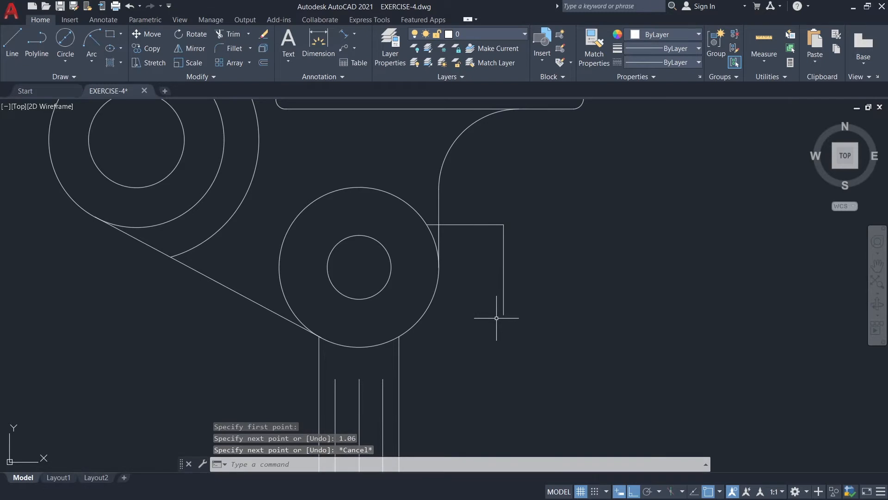
Stretch the upper end of the 1.06 vertical line upward by 0.06.
left_click(504, 228)
left_click(503, 225)
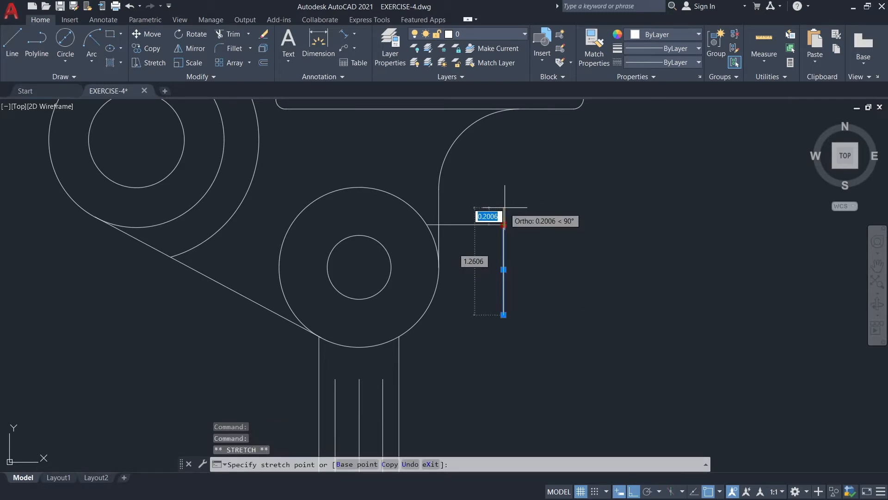
type("0")
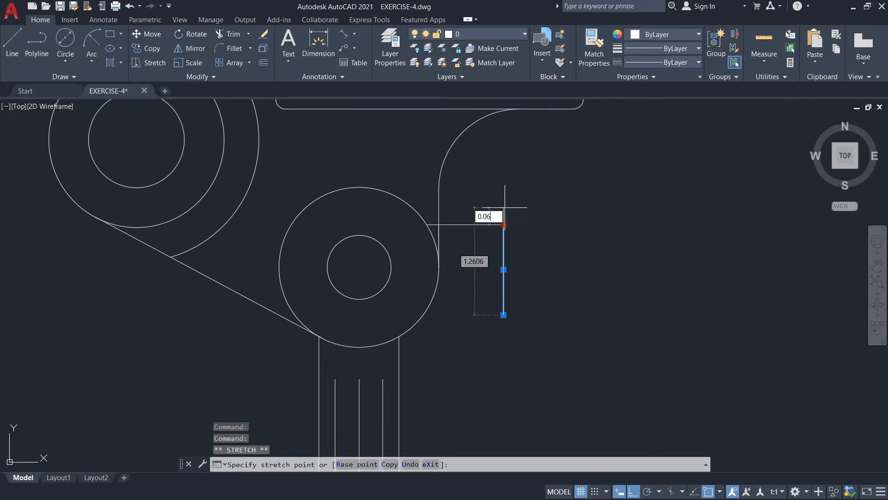
key("Return")
key("Escape")
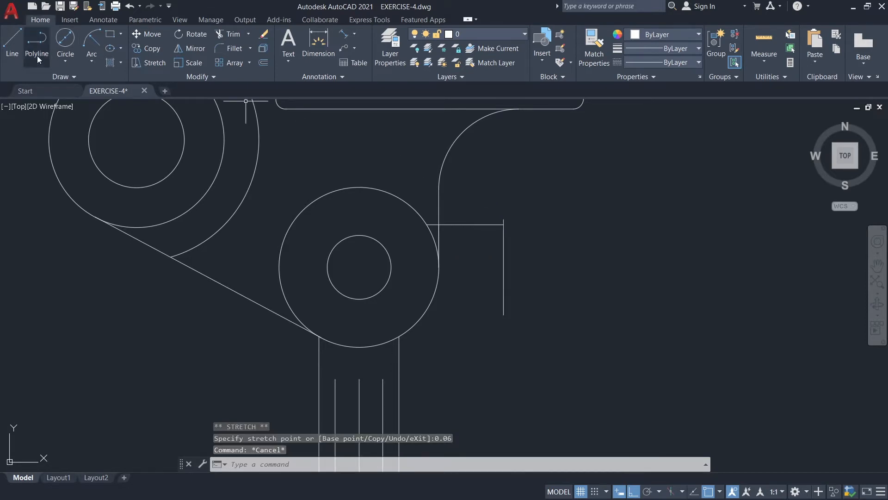
Draw a horizontal line from the vertical line's lower end leftward into the lower outer circle, and trim the part inside the circle.
left_click(21, 44)
left_click(504, 315)
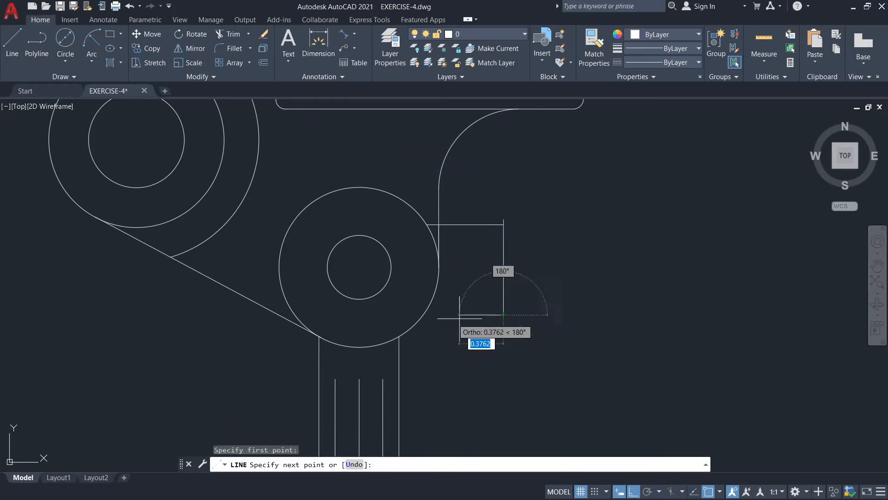
left_click(405, 317)
key("Escape")
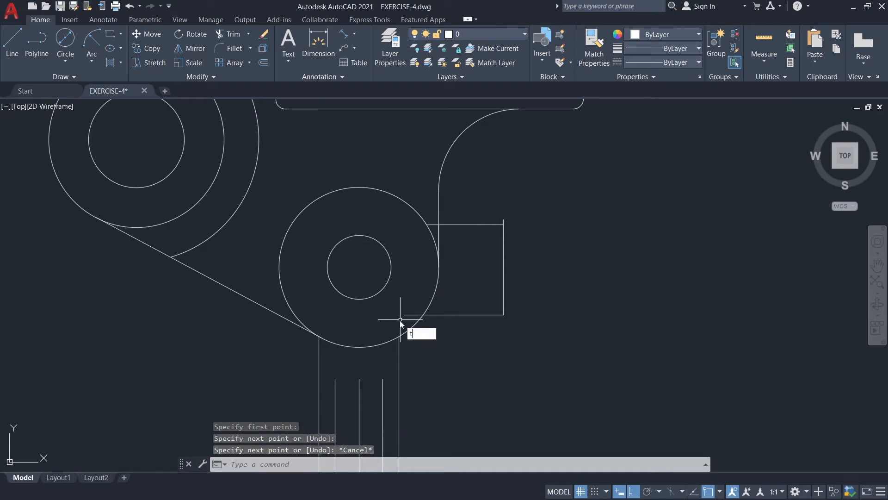
left_click(440, 351)
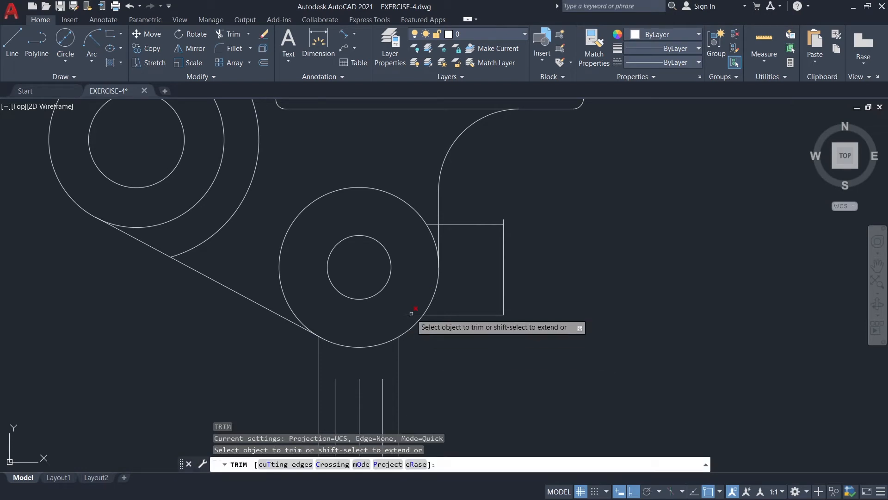
key("Escape")
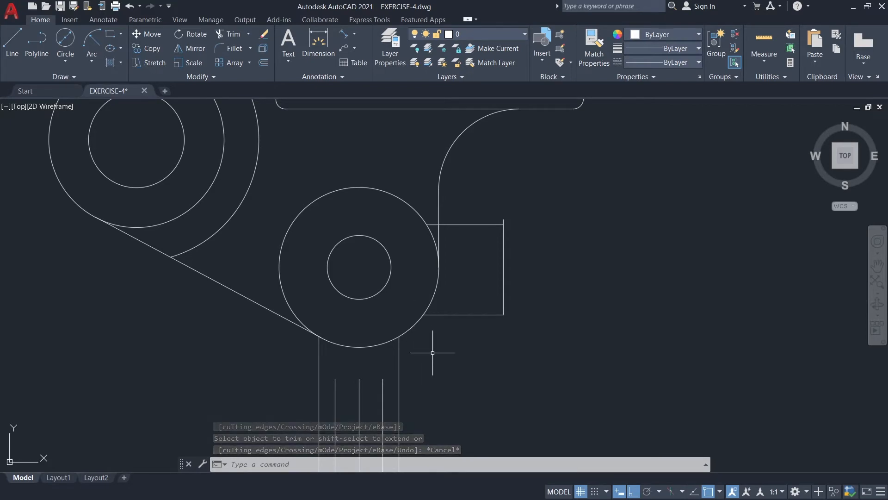
Turn on the GUIDE layer.
left_click(483, 33)
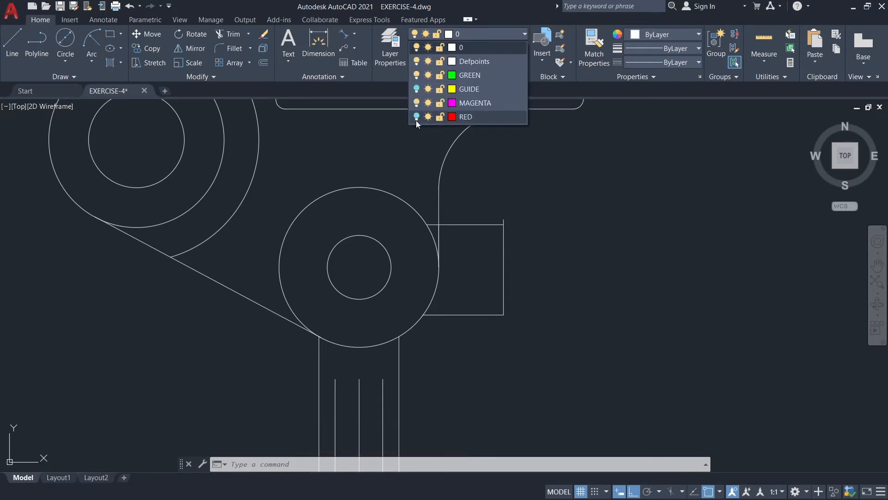
left_click(416, 89)
left_click(468, 36)
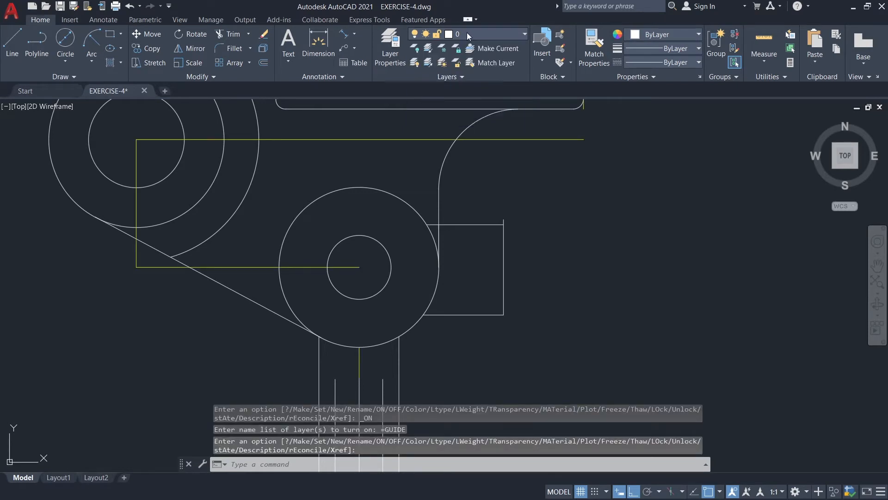
scroll(487, 179, "down", 2)
middle_click_drag(547, 218, 535, 258)
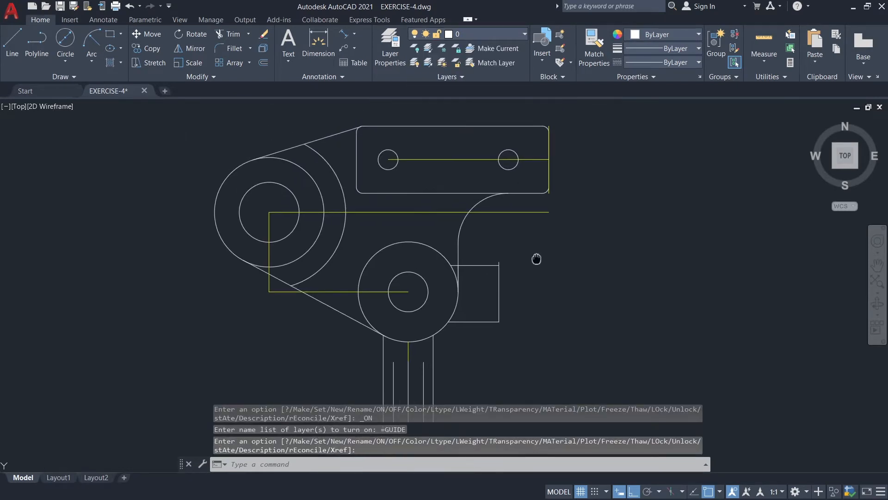
Draw a 3.05 line at 79° from the centre of the lower circles, with Ortho turned off.
left_click(12, 44)
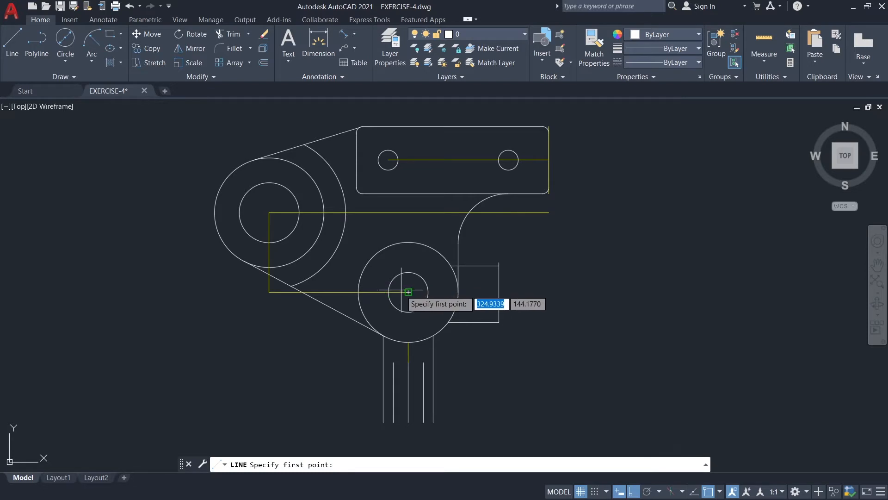
left_click(408, 292)
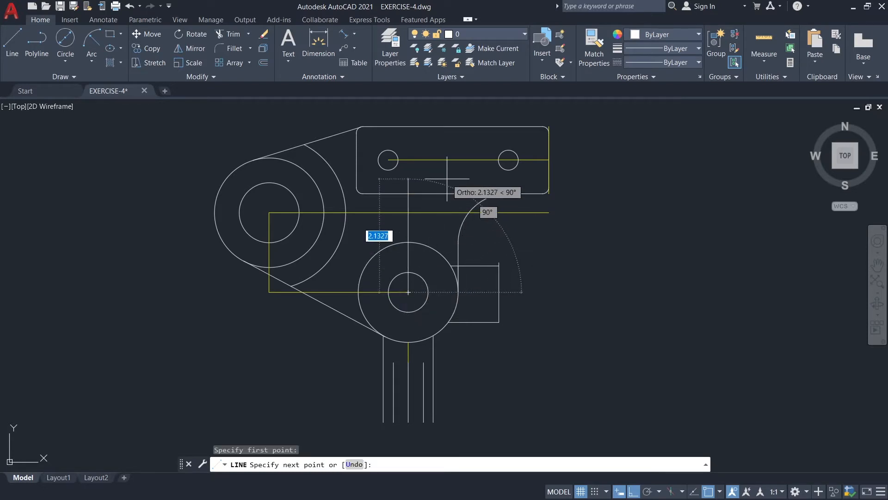
key("F8")
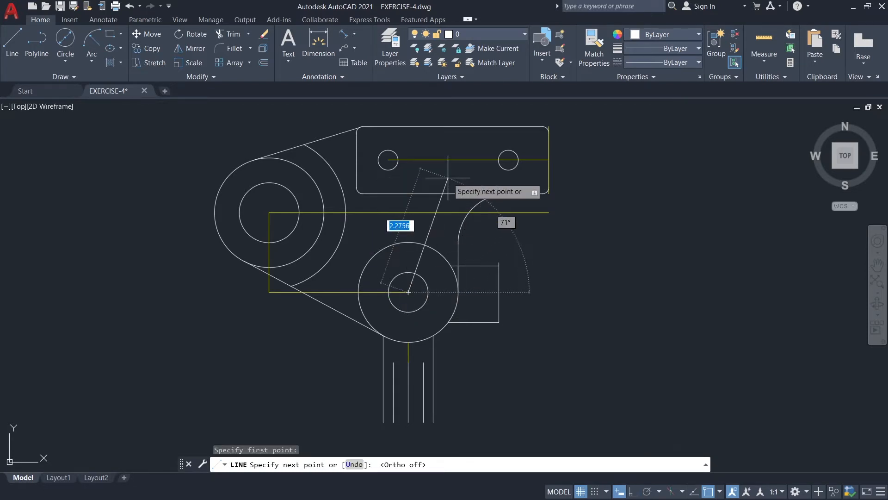
type("@")
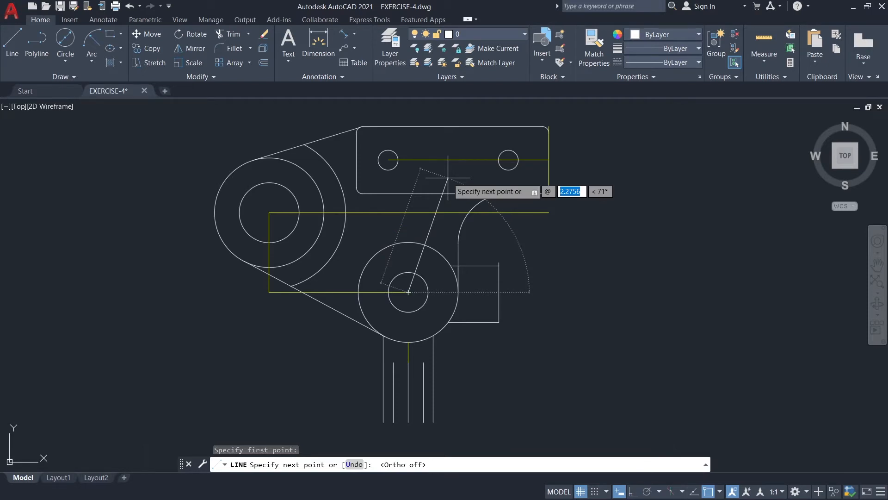
type("3.05")
key("Tab")
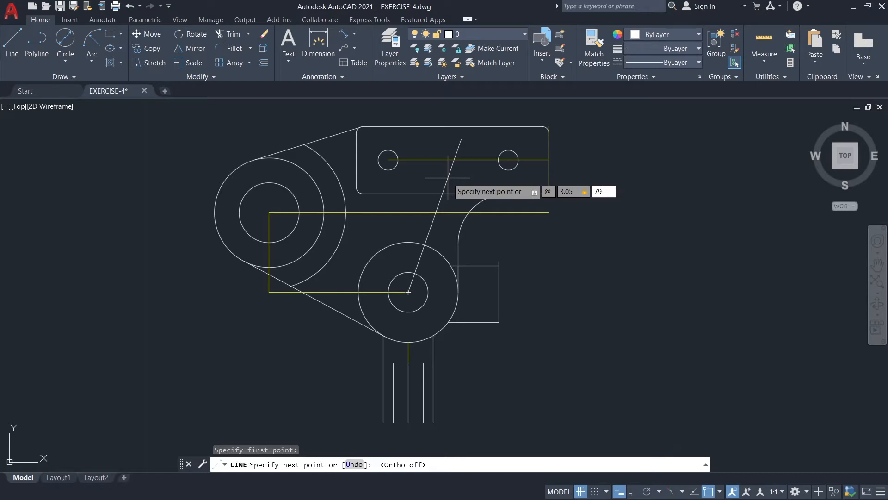
type("79")
key("Return")
Draw a 2.75 line from the lower circles' centre upward along the 79° line.
key("Return")
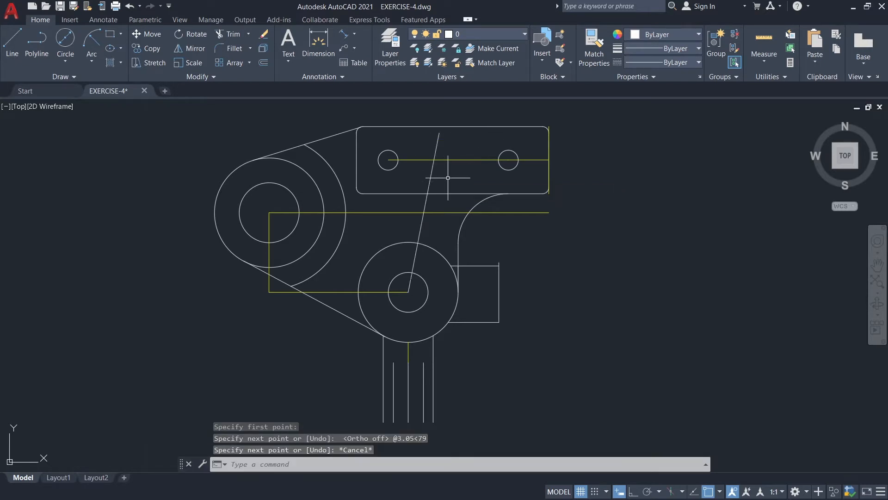
key("Return")
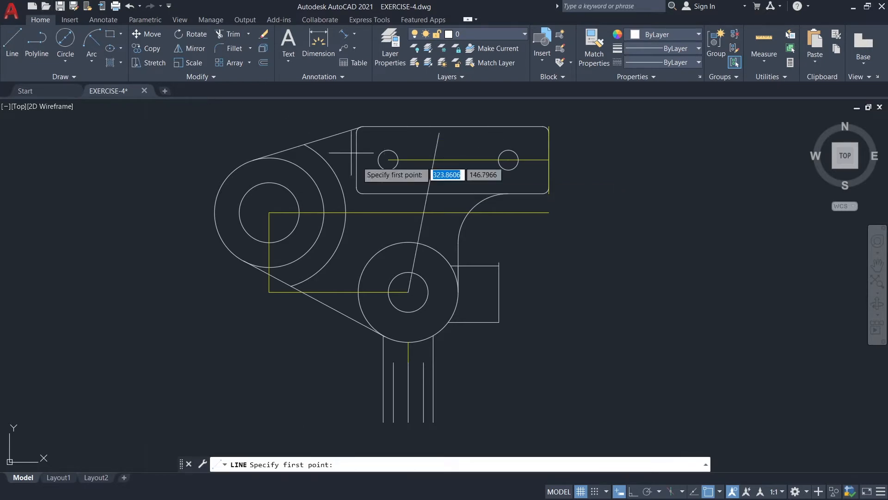
left_click(408, 292)
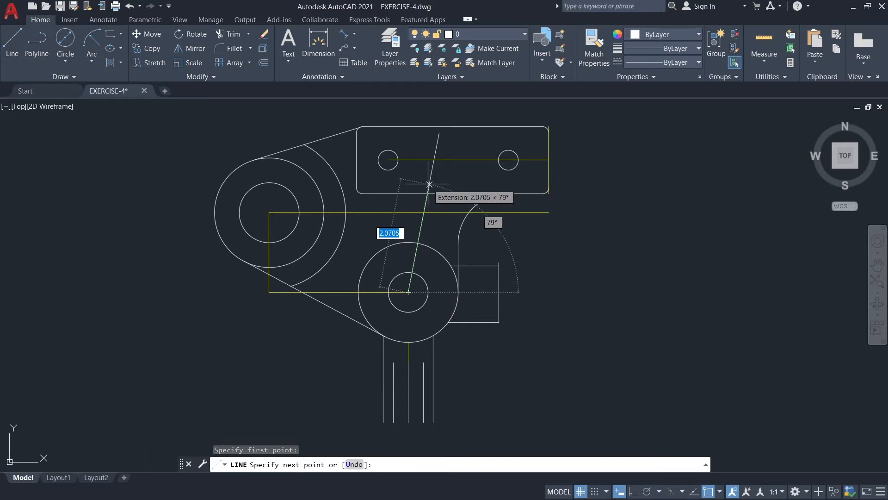
type("2.75")
key("Return")
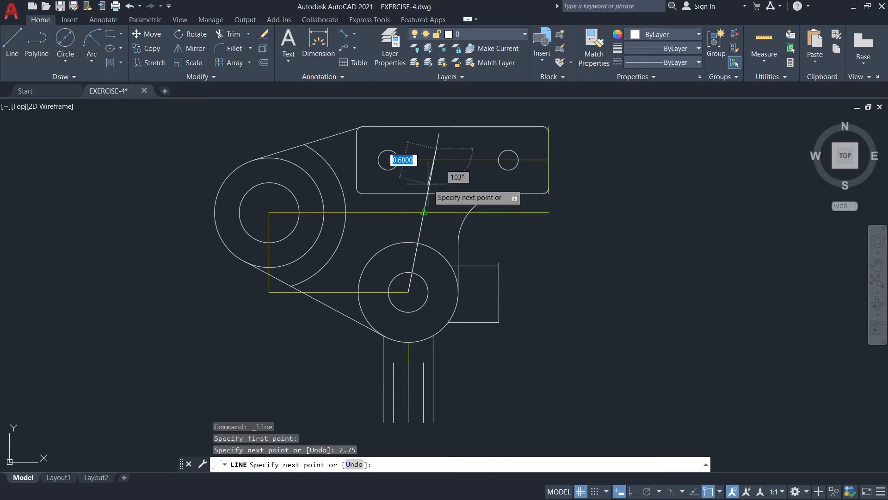
key("Escape")
Offset the 2.75 inclined line by 0.28 to both its right and left sides.
type("o")
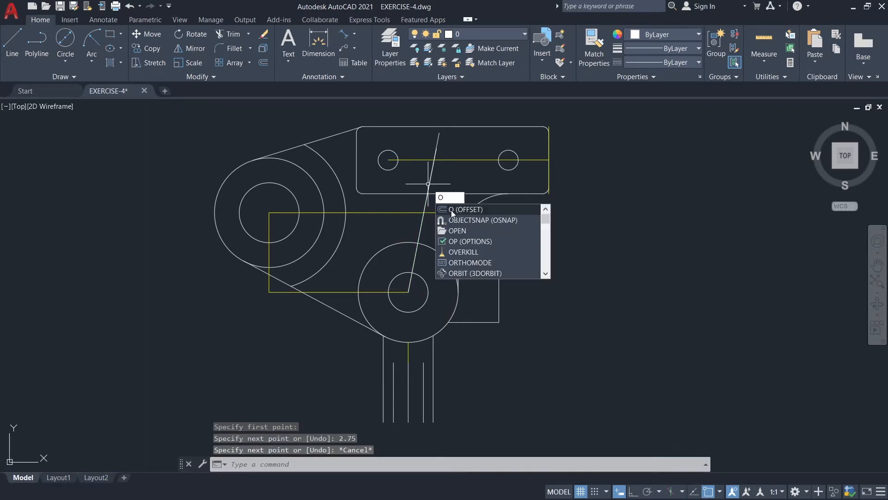
left_click(452, 209)
left_click(439, 134)
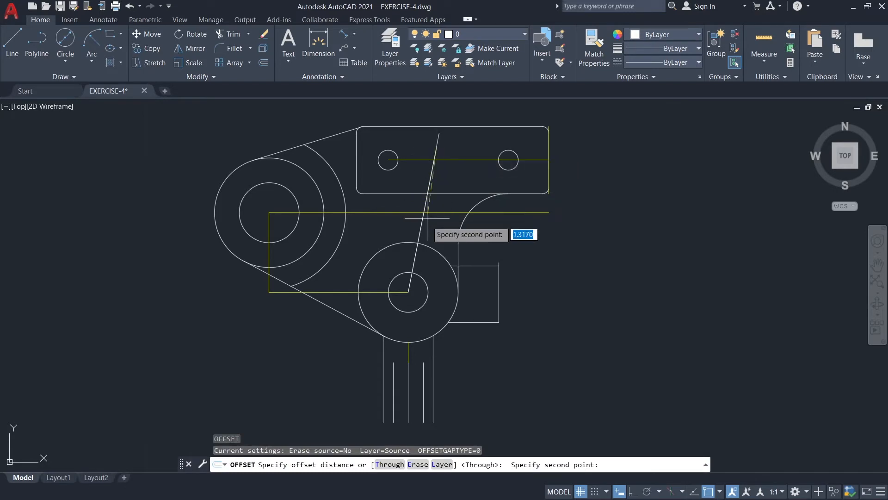
left_click(408, 292)
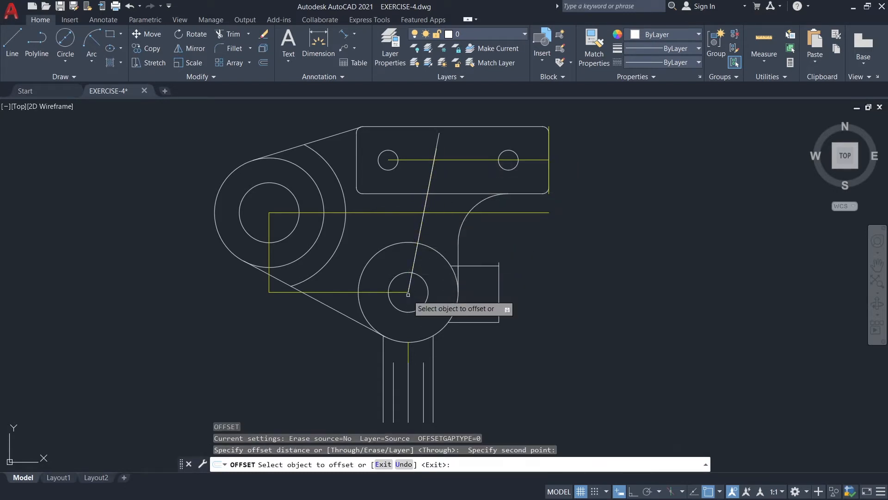
left_click(419, 234)
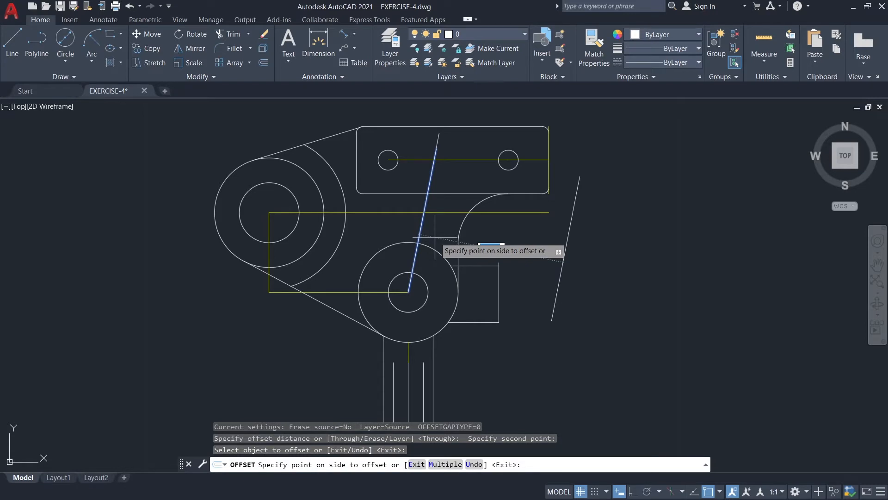
type("0.28")
key("Return")
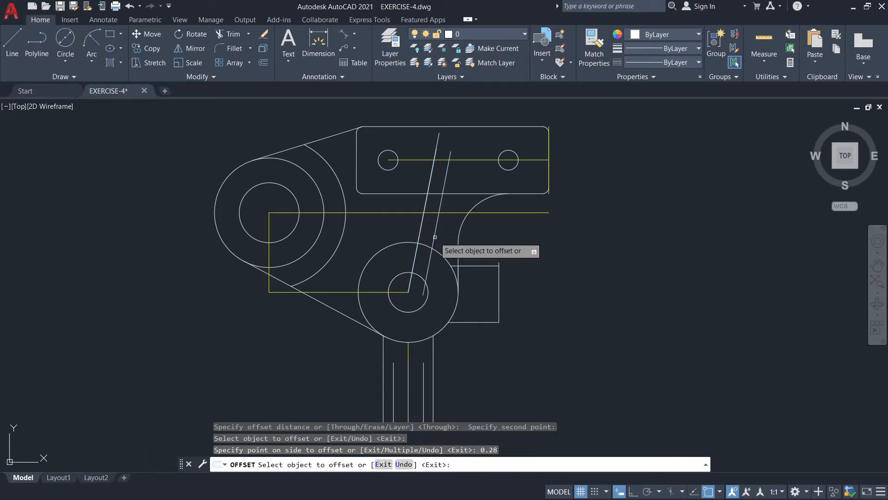
left_click(421, 224)
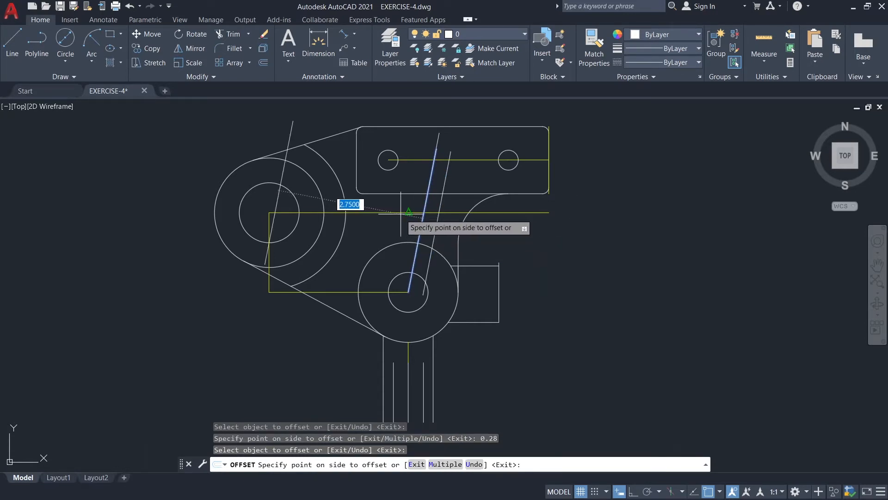
key("Return")
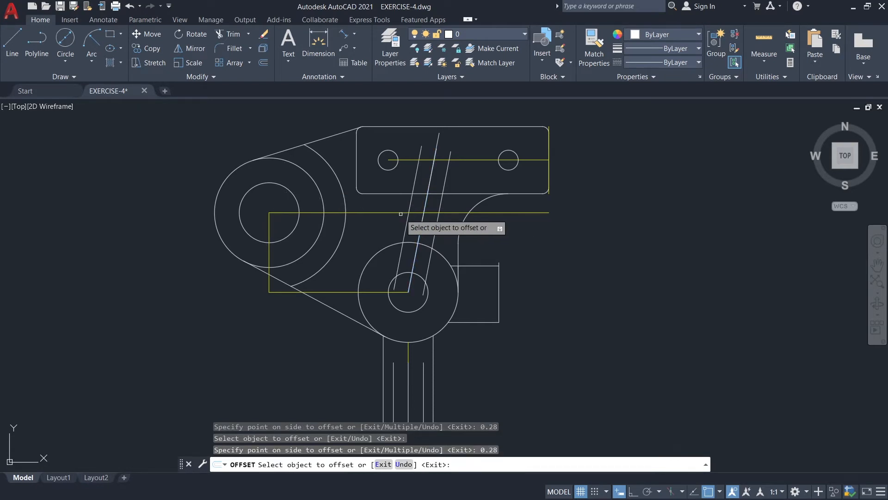
key("Escape")
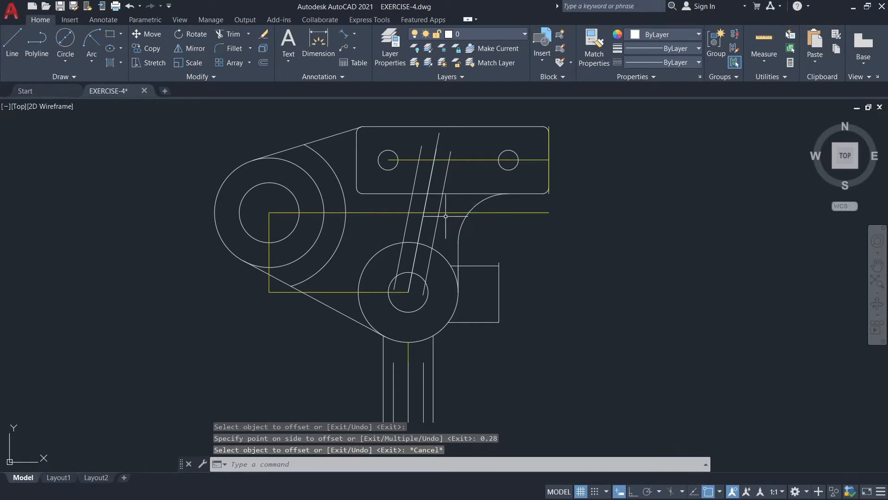
Draw a 1.76 line from the right offset line's upper end downward along that line.
left_click(14, 44)
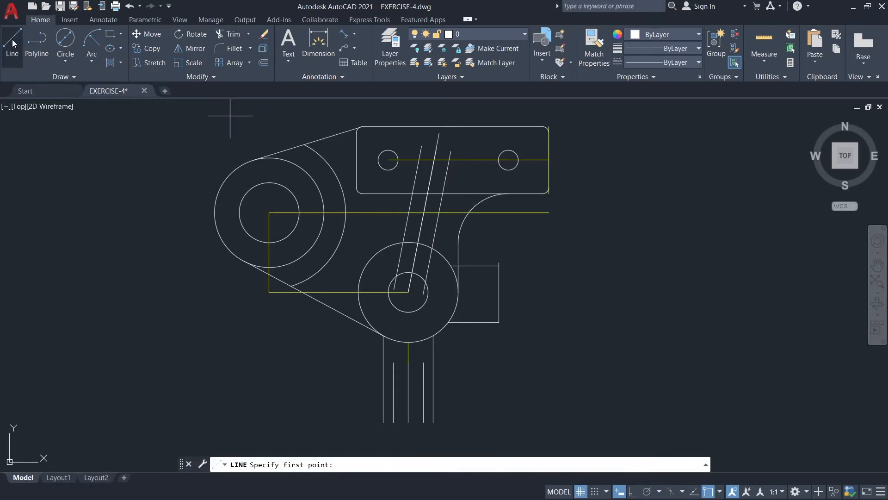
left_click(451, 152)
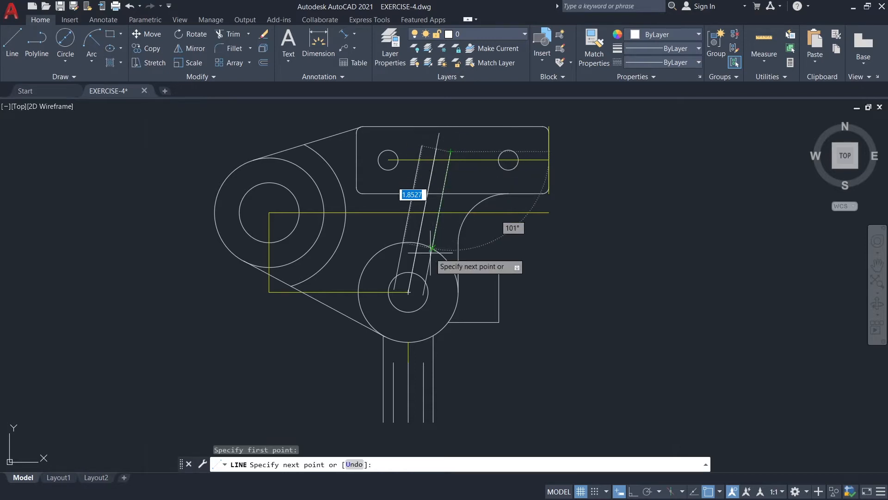
type("1.")
key("Return")
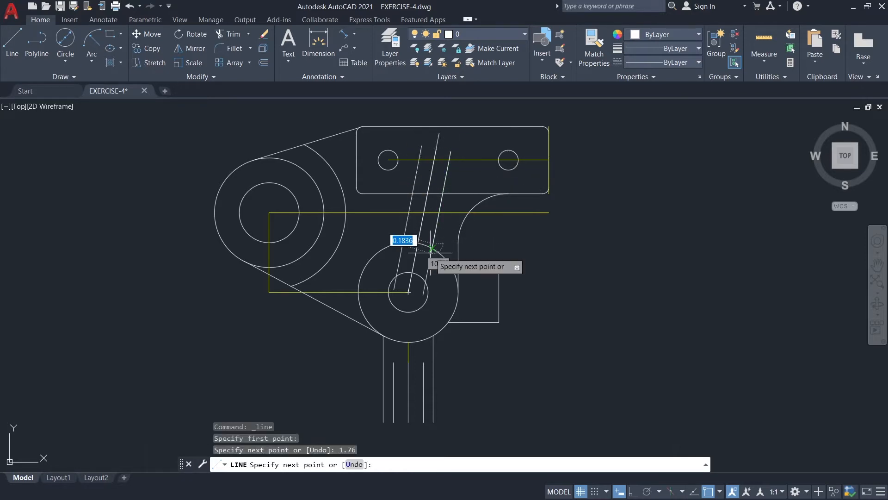
key("Escape")
Draw a 1.76 line from the left offset line's upper end downward along that line.
key("Return")
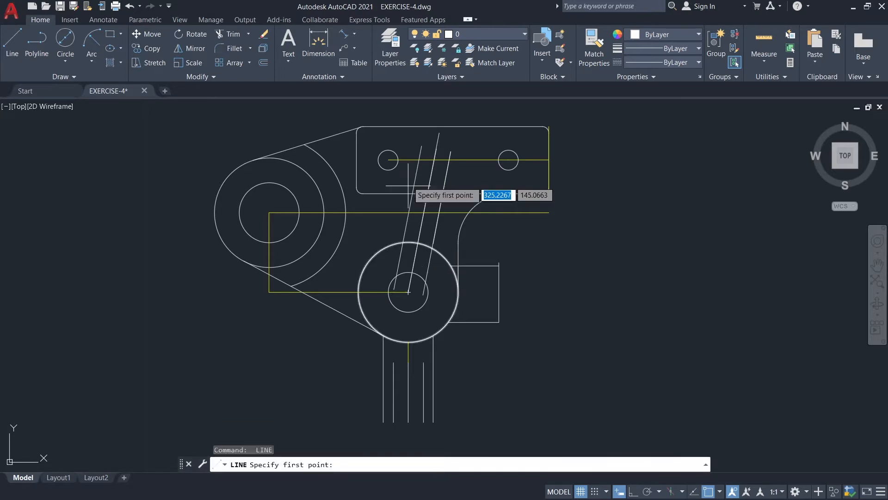
left_click(421, 147)
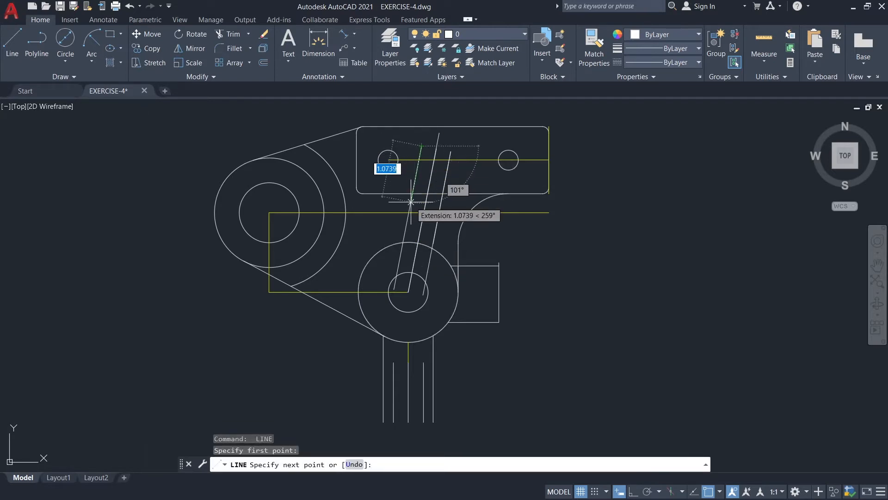
type("1.")
key("Return")
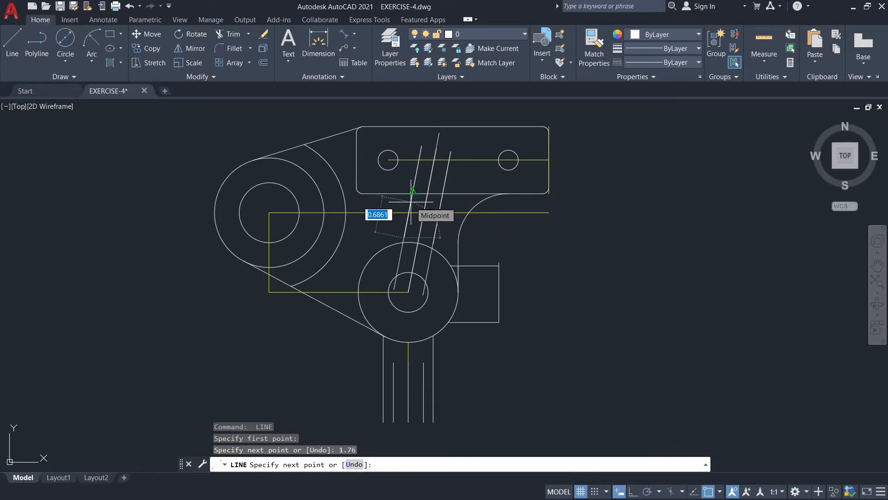
key("Escape")
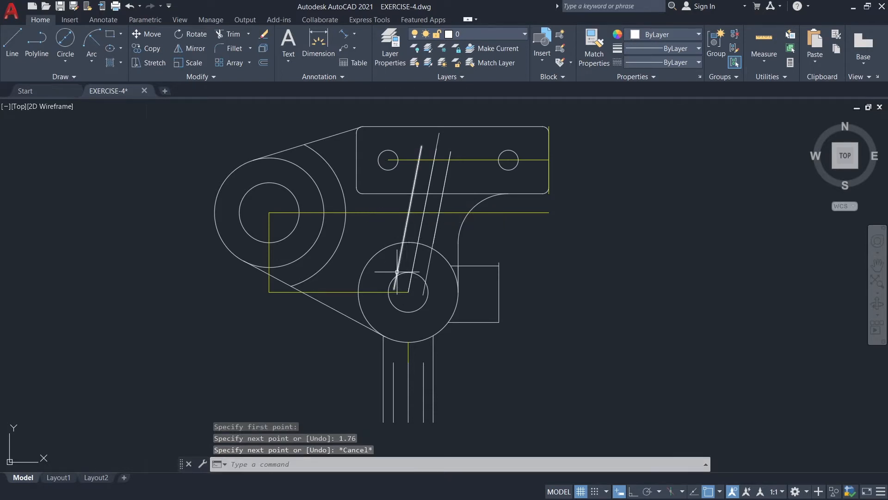
Erase both full-length offset lines and the 2.75 inclined line, keeping the 1.76 lines and the 3.05 line.
left_click(398, 269)
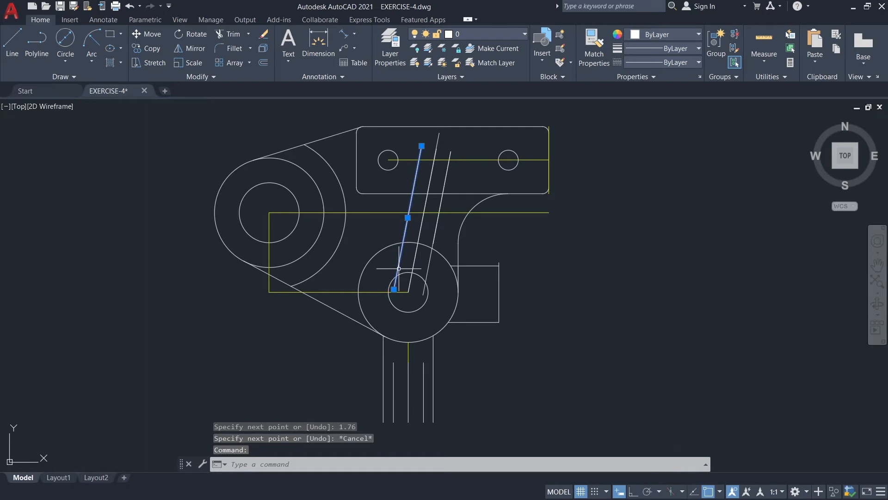
key("Delete")
left_click(429, 262)
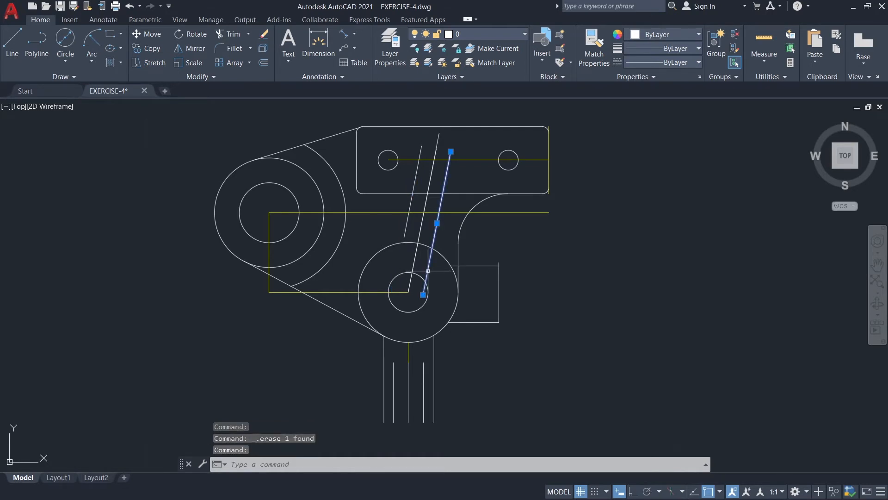
key("Delete")
left_click(412, 264)
key("Delete")
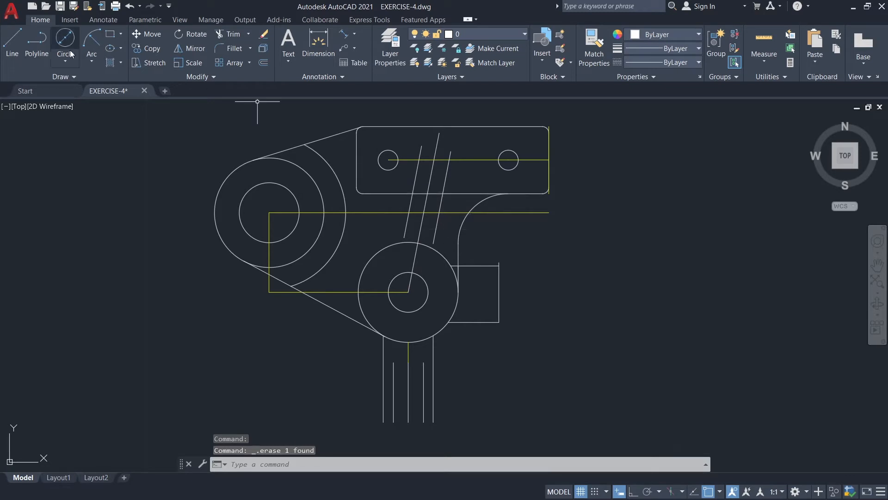
Draw a 0.30 line outward from the upper end of the right 1.76 line, perpendicular to it.
left_click(12, 43)
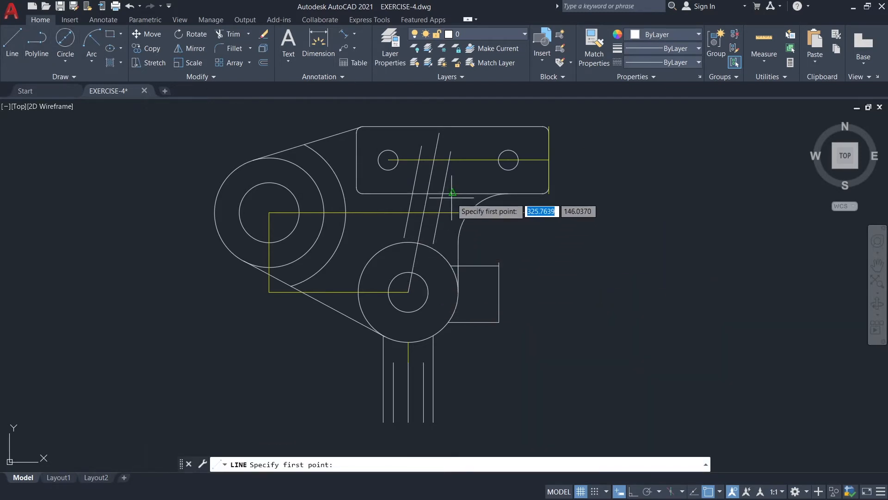
middle_click_drag(456, 185, 437, 210)
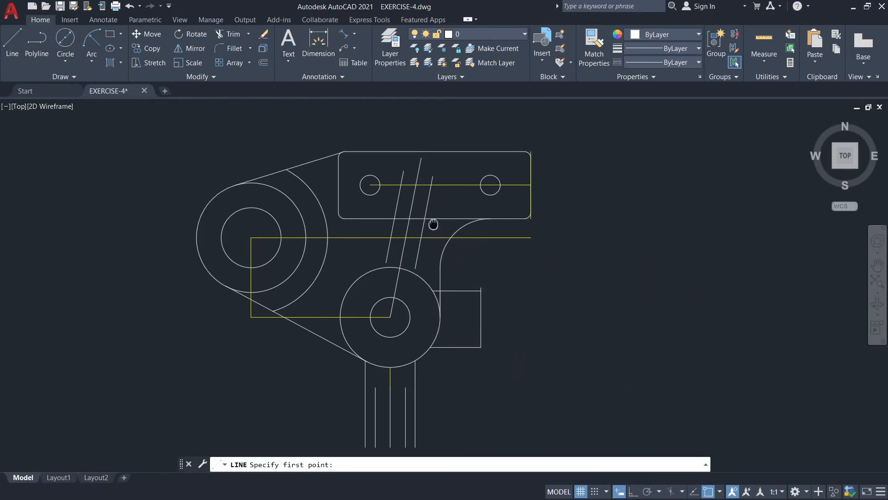
left_click(432, 177)
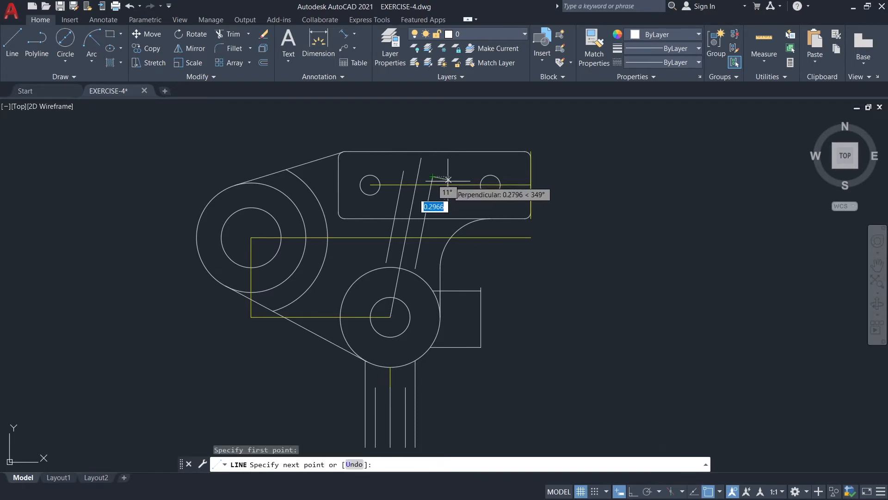
type("0.30")
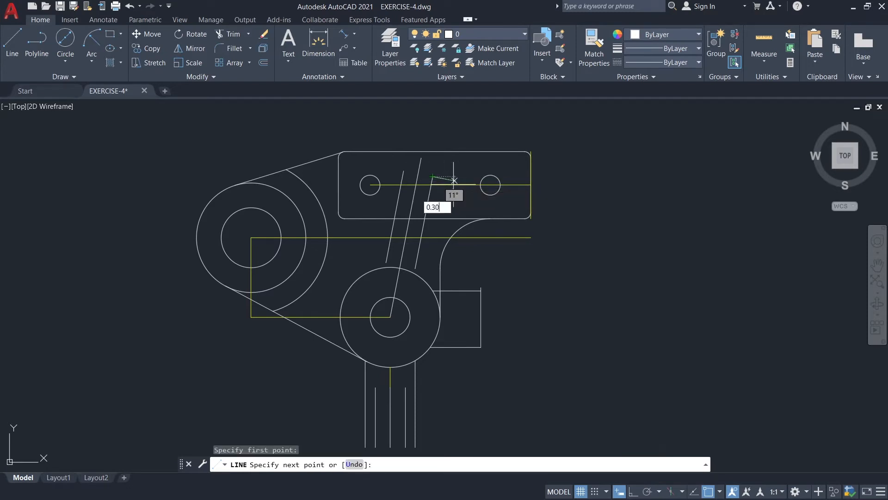
key("Return")
key("Escape")
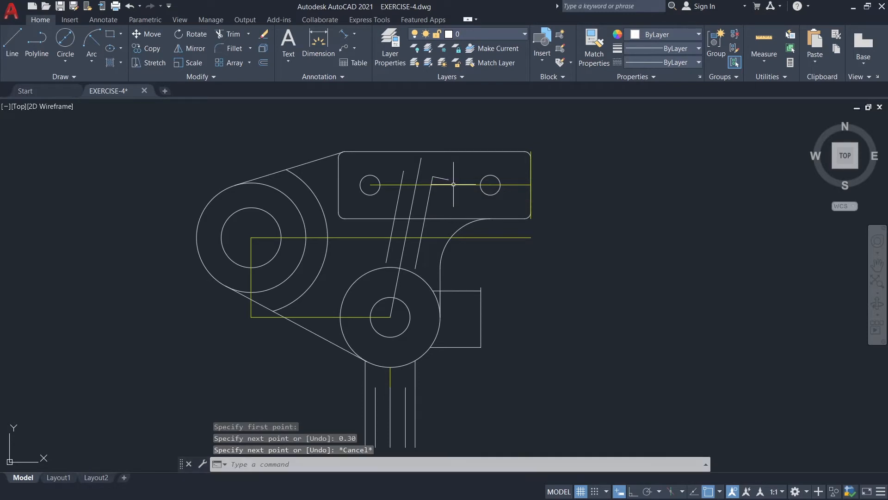
Draw a 0.30 line outward from the lower end of the right 1.76 line, perpendicular to it.
key("Return")
left_click(415, 269)
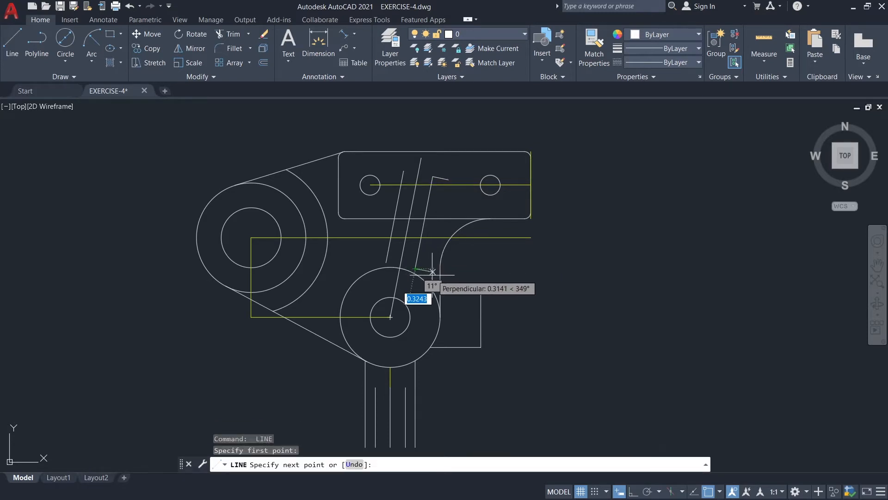
type("0")
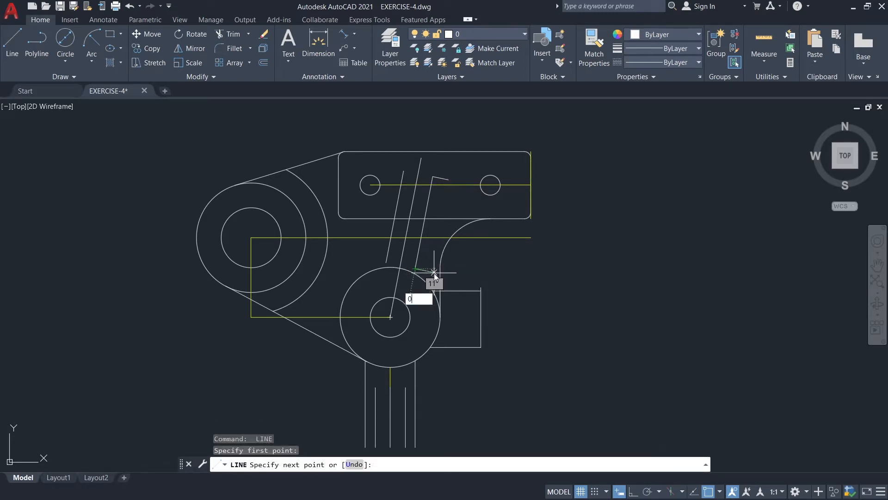
type(".30")
key("Return")
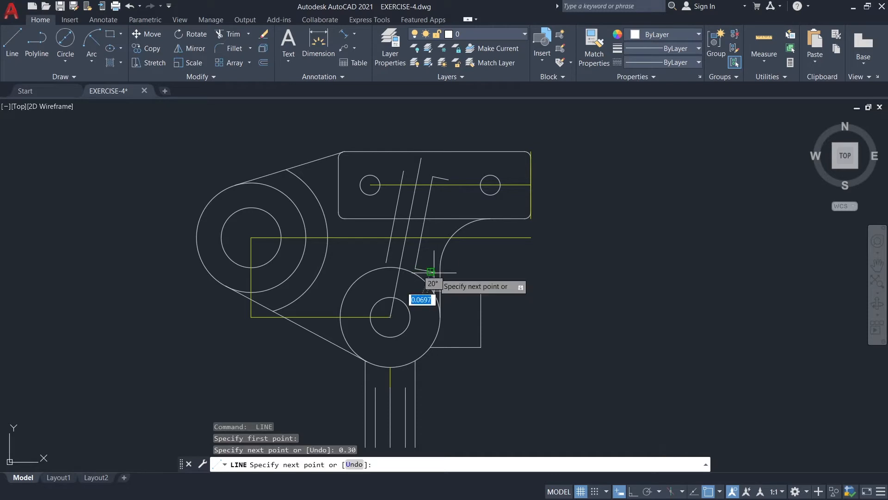
Draw a 0.15 line outward from the upper end of the left 1.76 line, perpendicular to it.
key("Return")
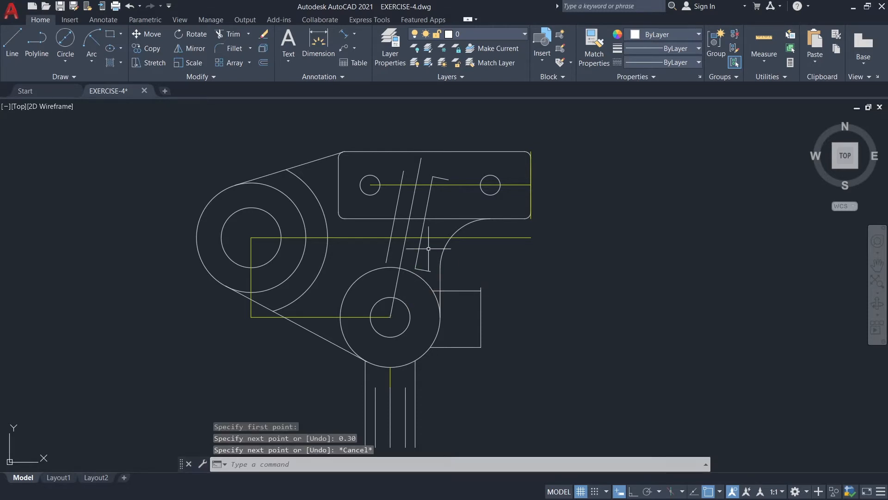
key("Return")
left_click(404, 171)
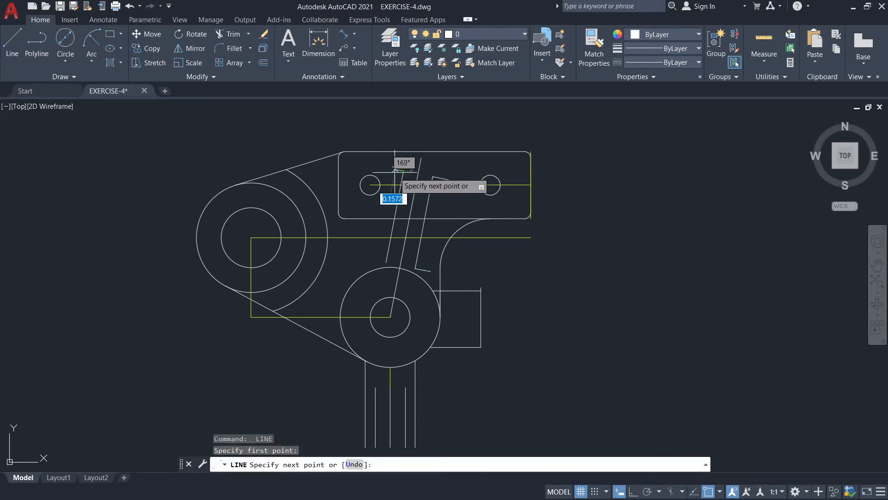
type("0.")
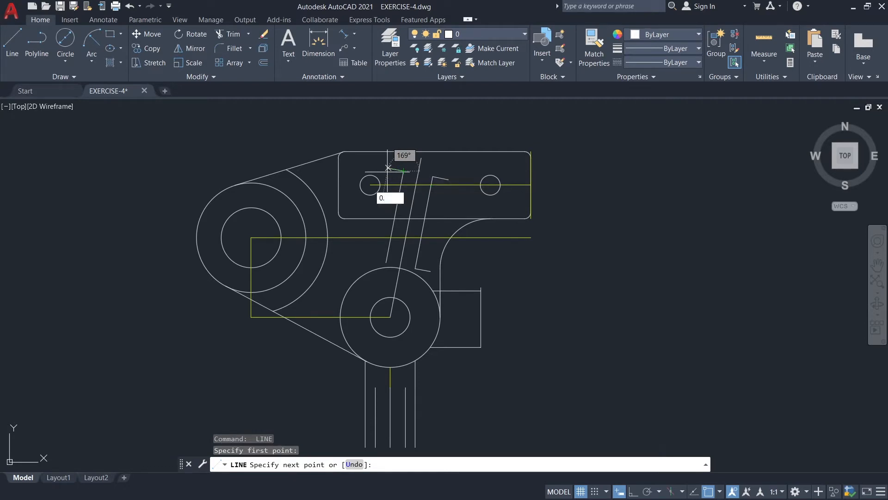
type("15")
key("Return")
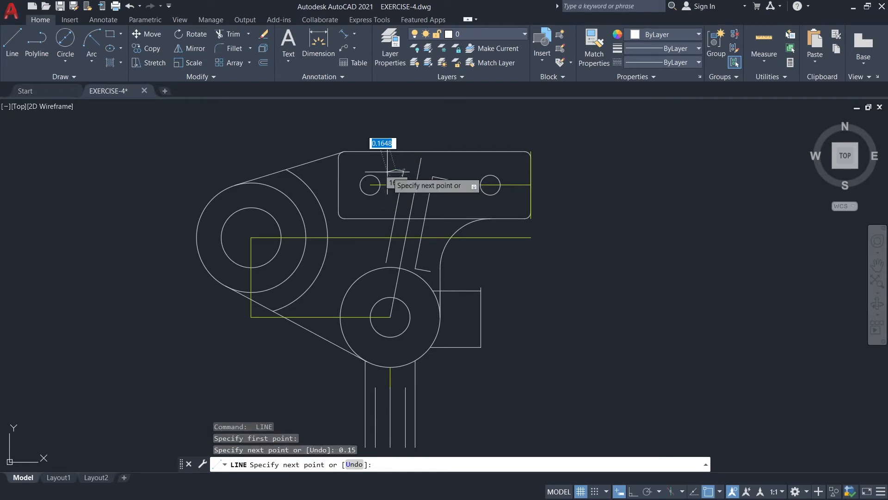
key("Escape")
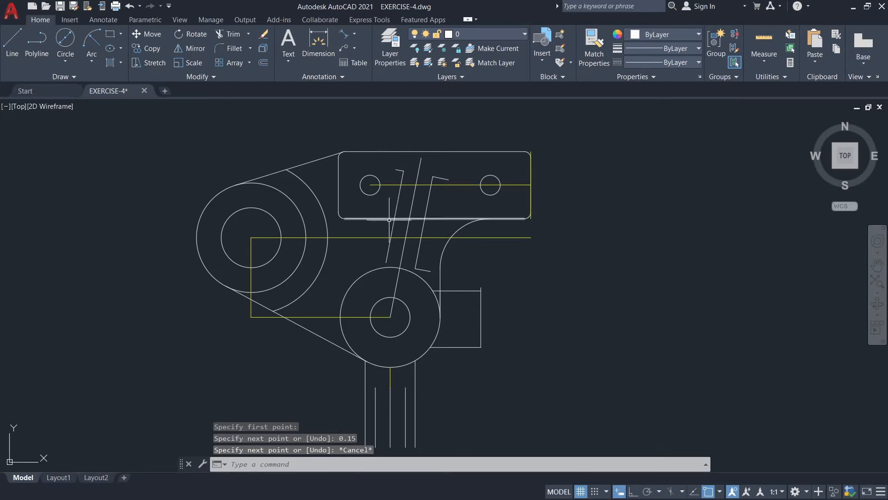
Draw a 0.15 line outward from the lower end of the left 1.76 line, perpendicular to it.
key("Return")
left_click(386, 262)
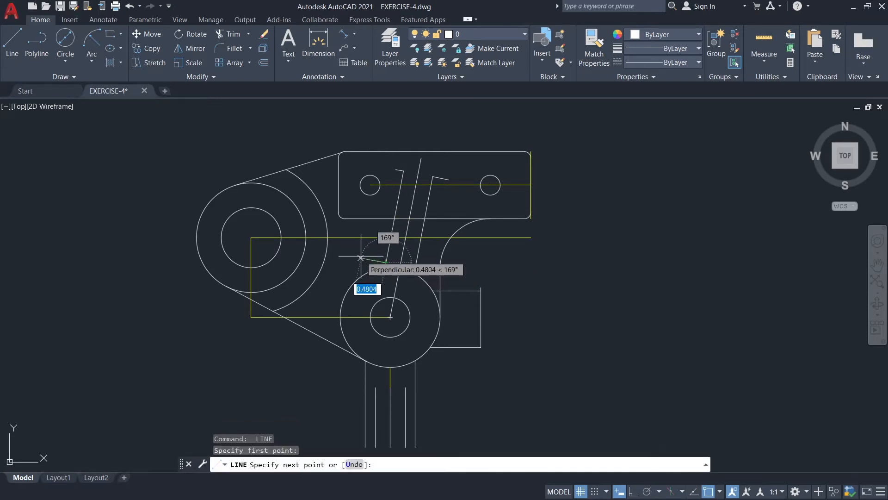
type("0")
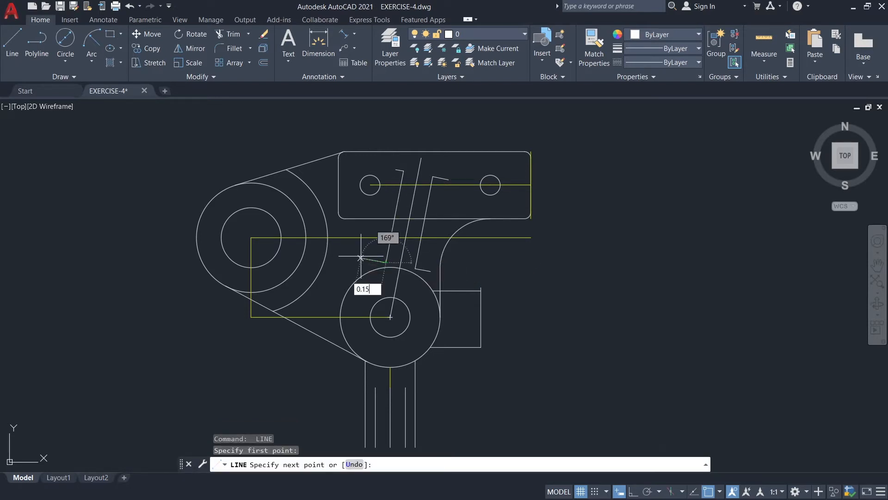
type(".15")
key("Return")
key("Escape")
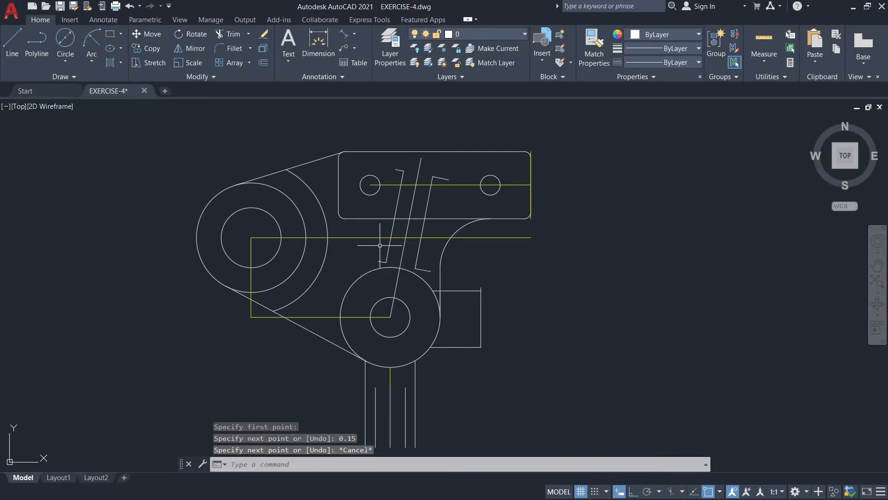
Fillet both corners between the left 1.76 line and its 0.15 end lines with a 0.12 radius.
type("f")
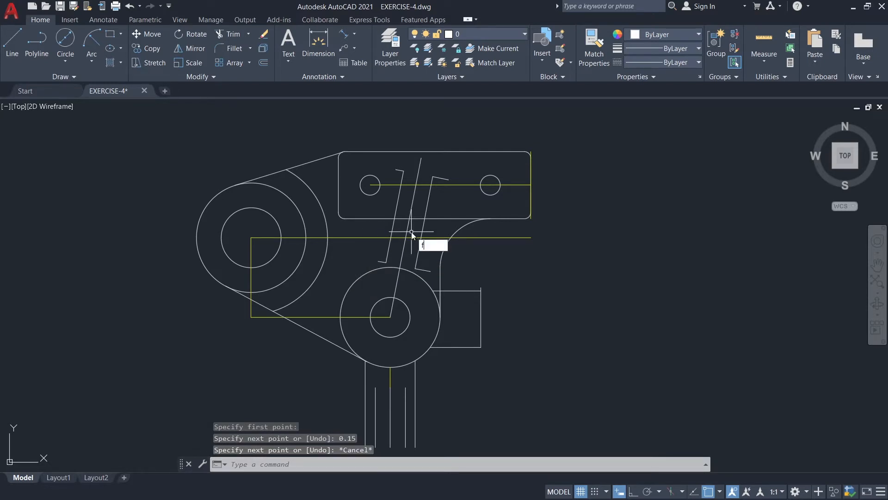
key("Return")
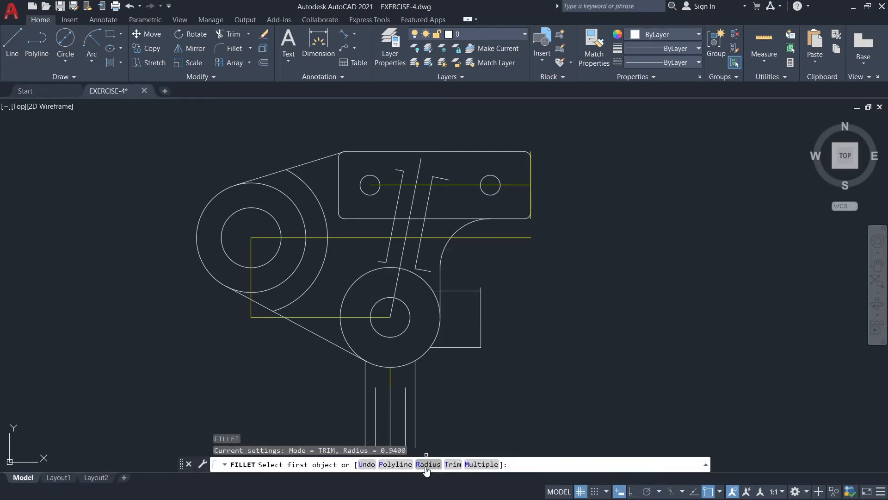
left_click(425, 464)
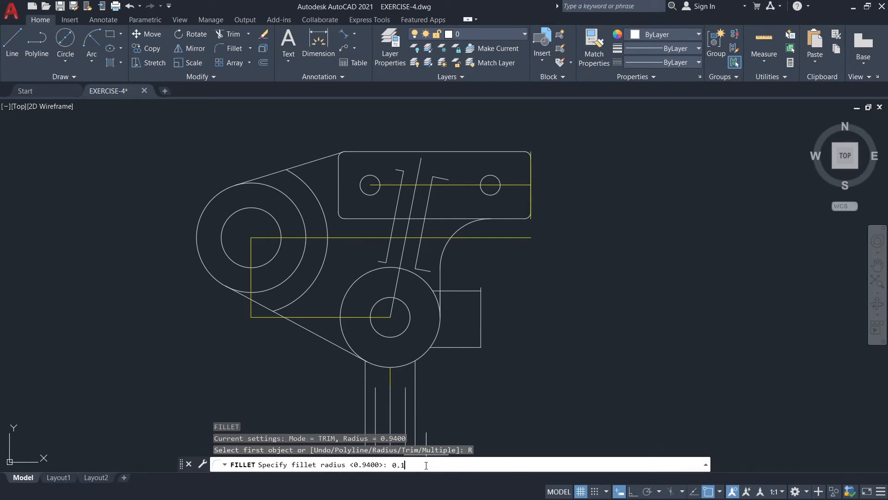
type("0.12")
key("Return")
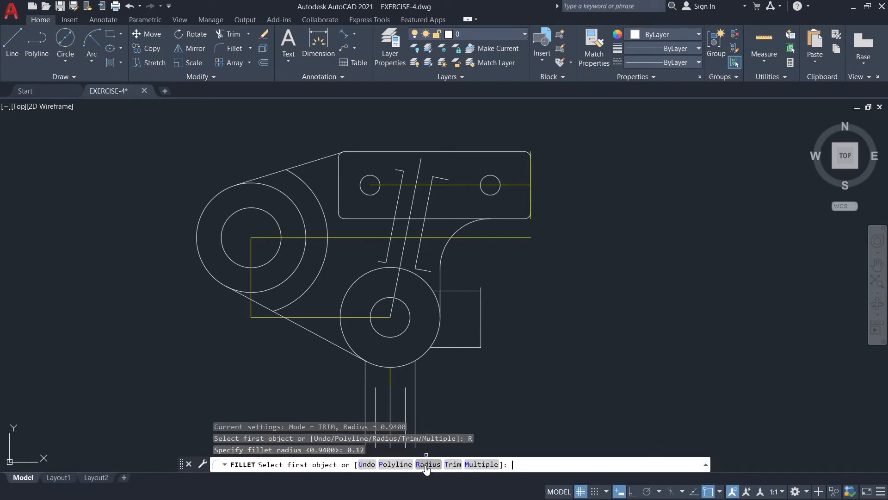
left_click(490, 470)
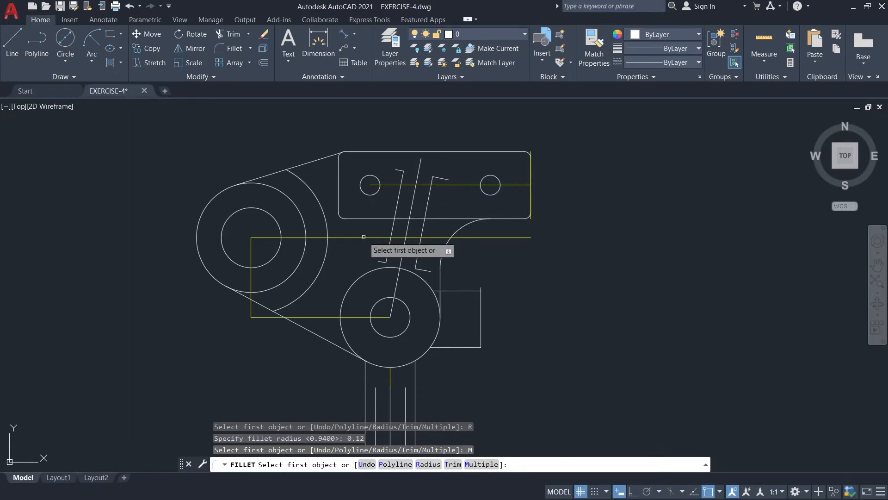
left_click(382, 260)
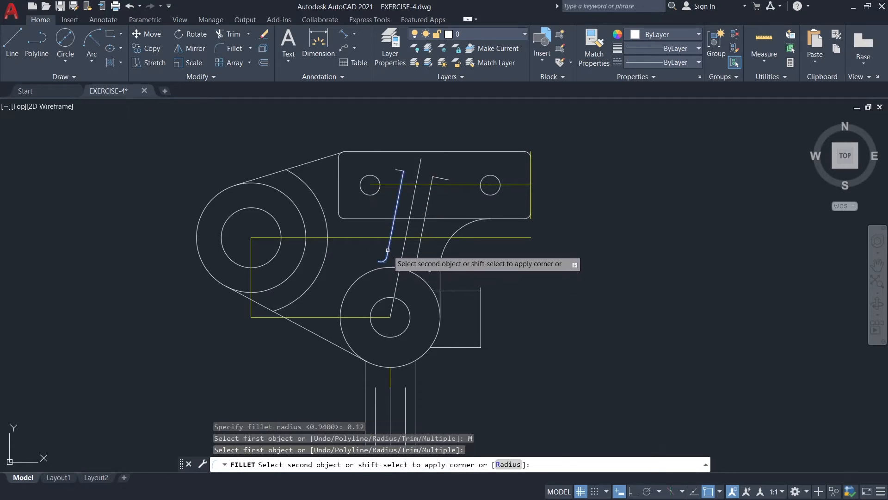
left_click(388, 254)
left_click(398, 170)
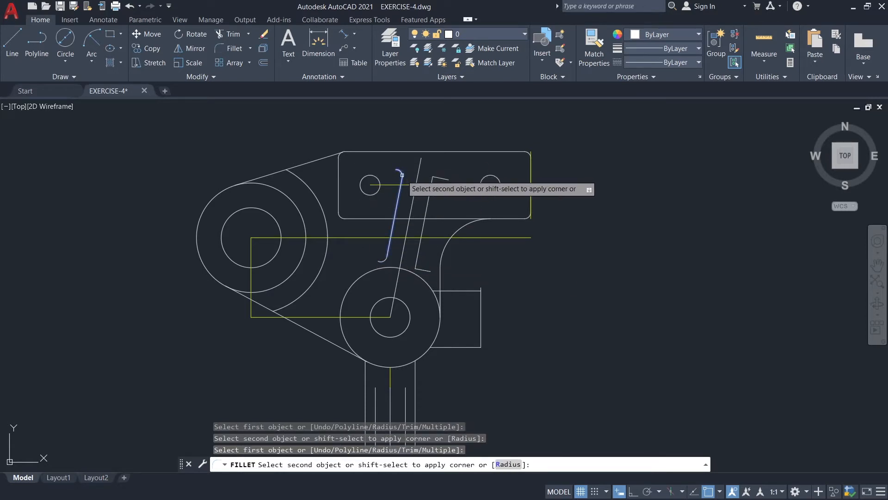
left_click(402, 179)
Fillet both corners between the right 1.76 line and its 0.30 end lines with the same radius.
left_click(434, 180)
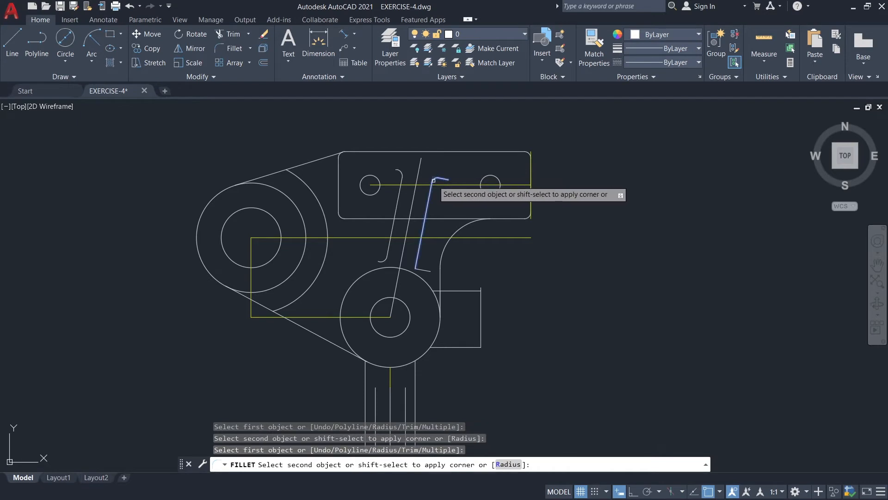
left_click(429, 207)
left_click(423, 270)
left_click(418, 261)
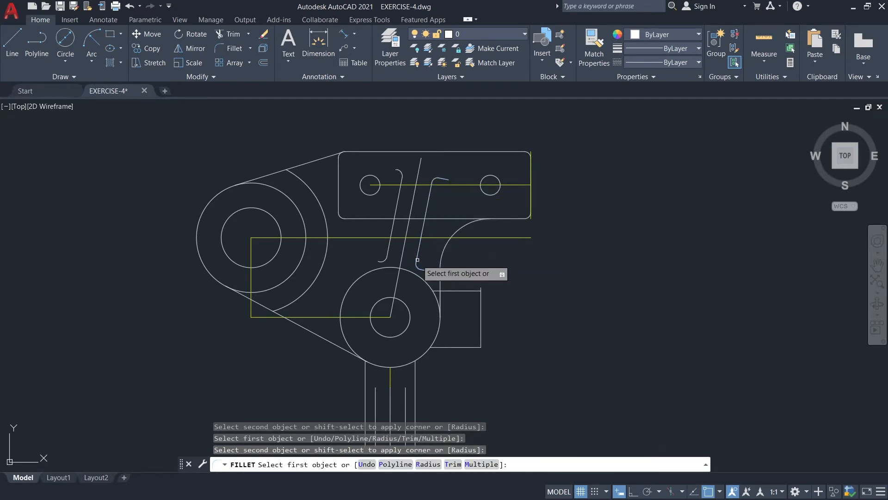
key("Escape")
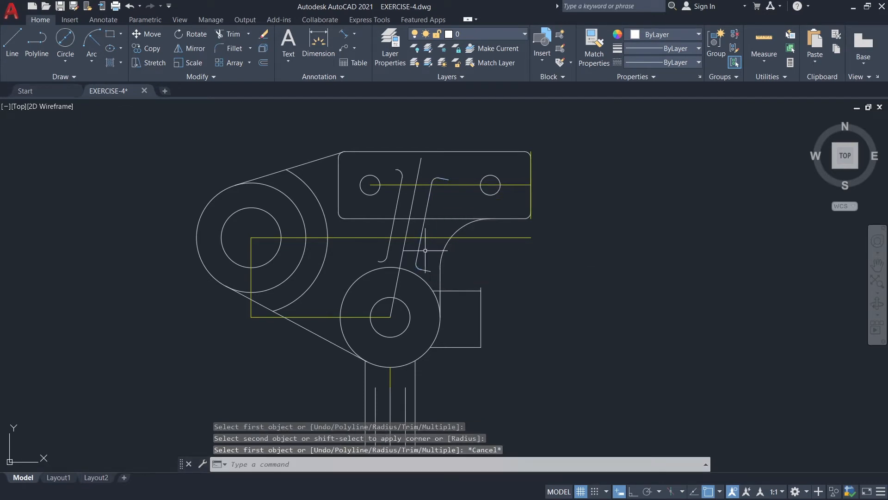
Join the right inclined line, its two fillet arcs and its two end lines into one polyline.
scroll(422, 250, "up", 5)
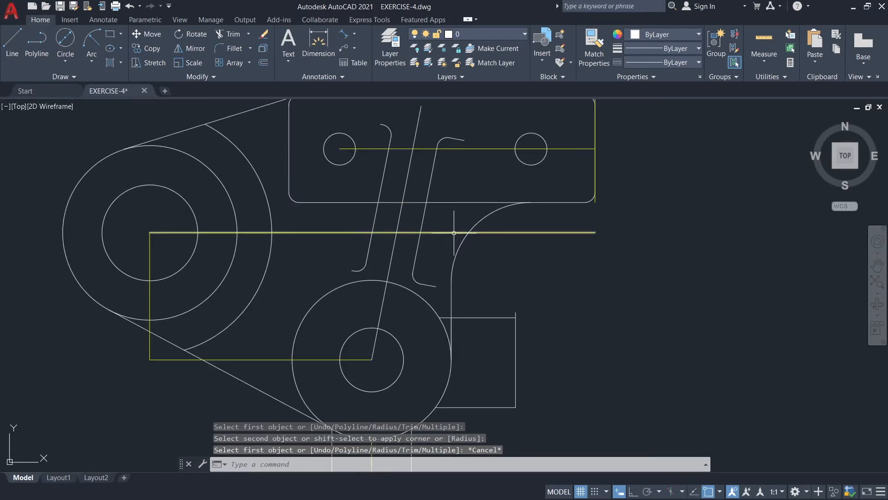
middle_click_drag(456, 227, 447, 284)
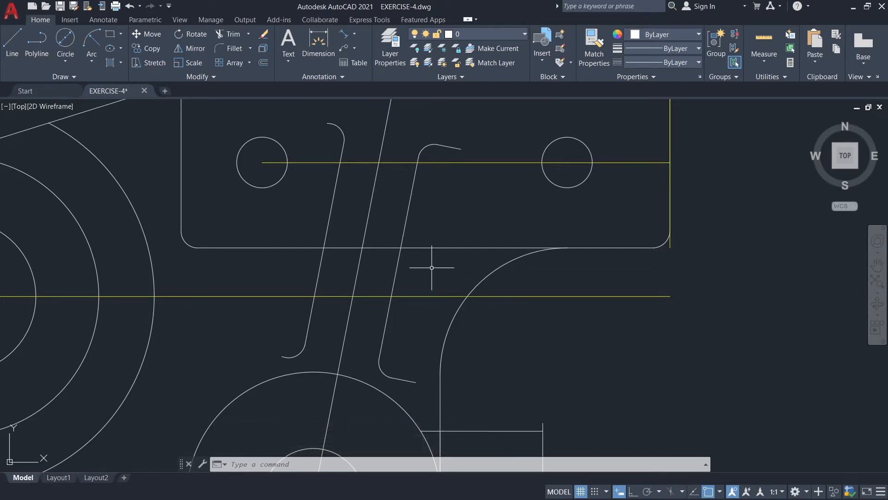
left_click(452, 148)
left_click(421, 149)
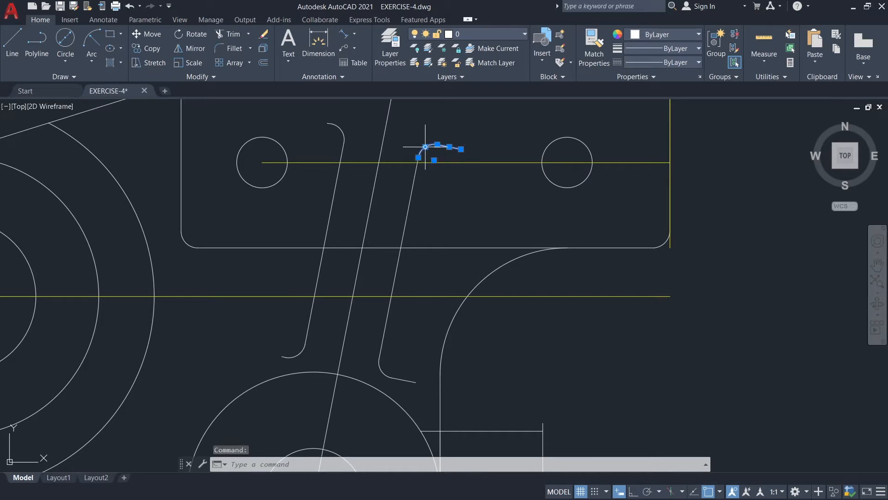
left_click(403, 234)
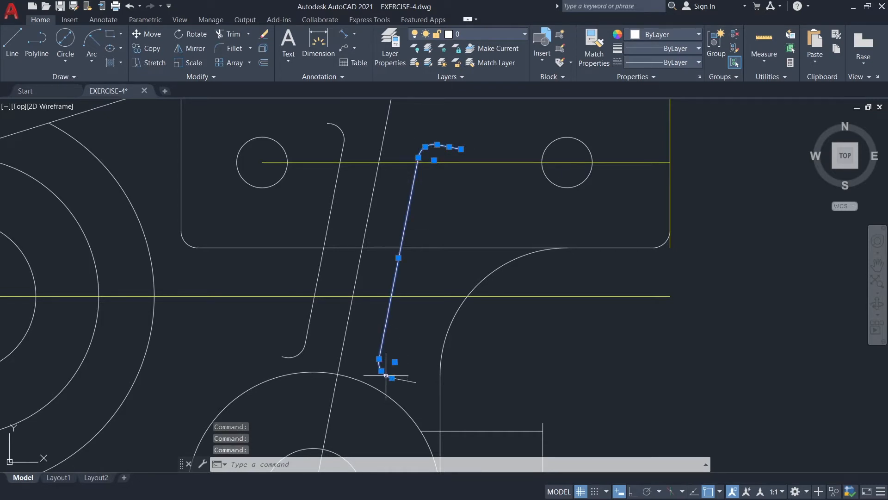
left_click(381, 368)
left_click(401, 380)
type("j")
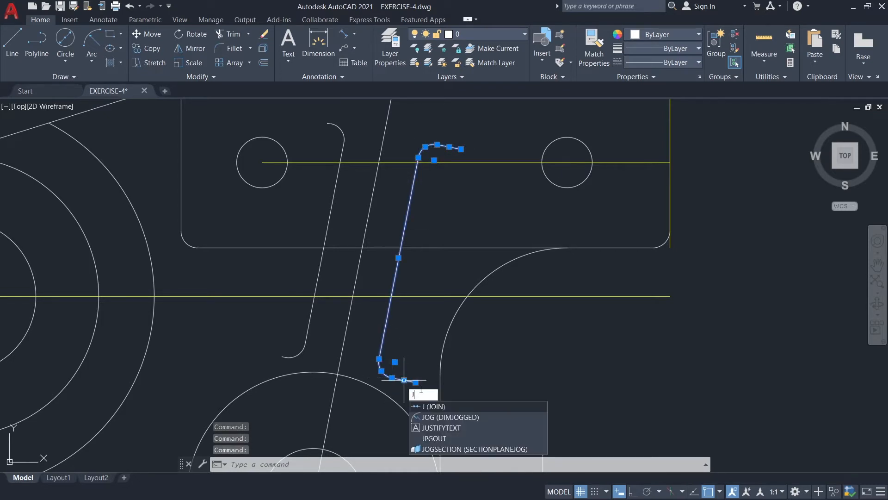
key("Return")
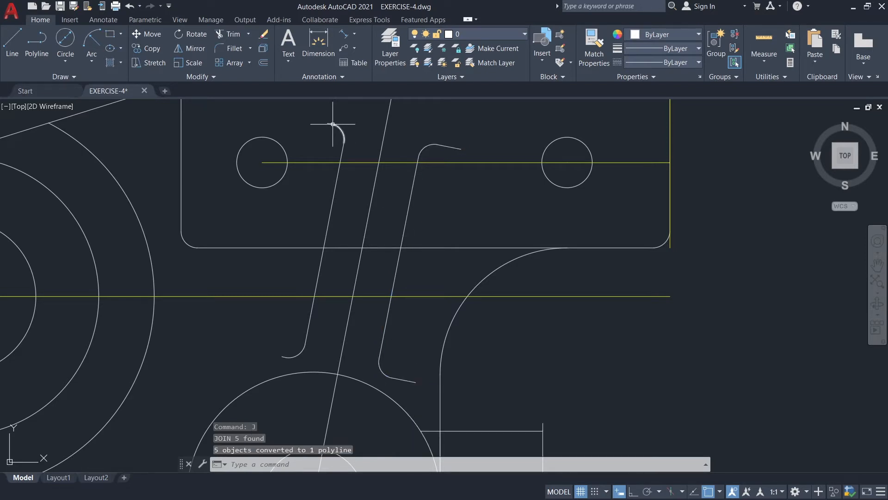
Join the left inclined line, its fillet arcs and its short end lines into one polyline.
left_click(330, 124)
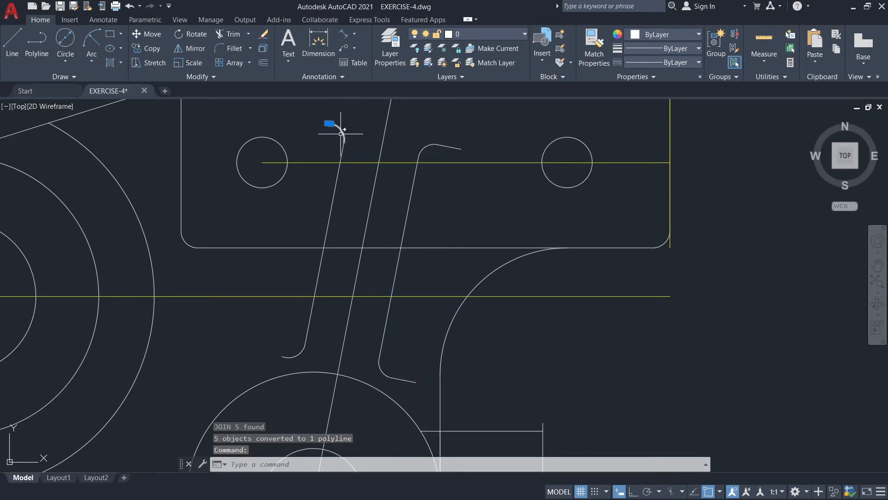
left_click(336, 181)
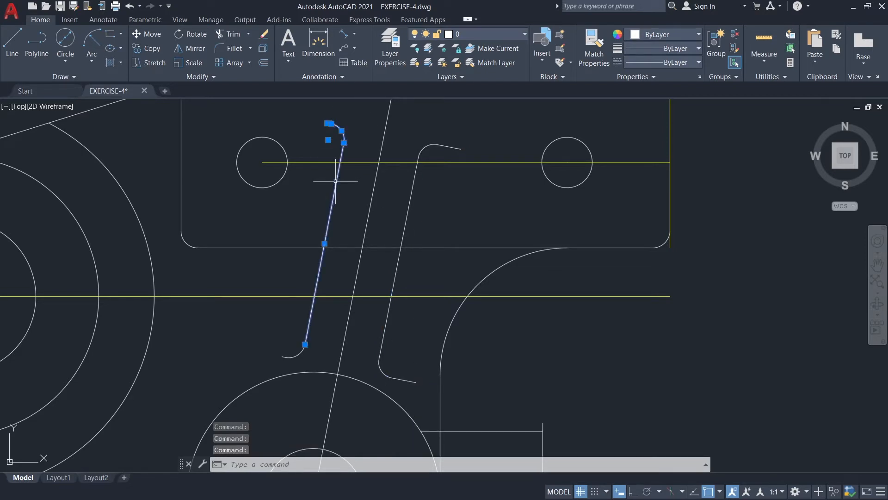
left_click(287, 357)
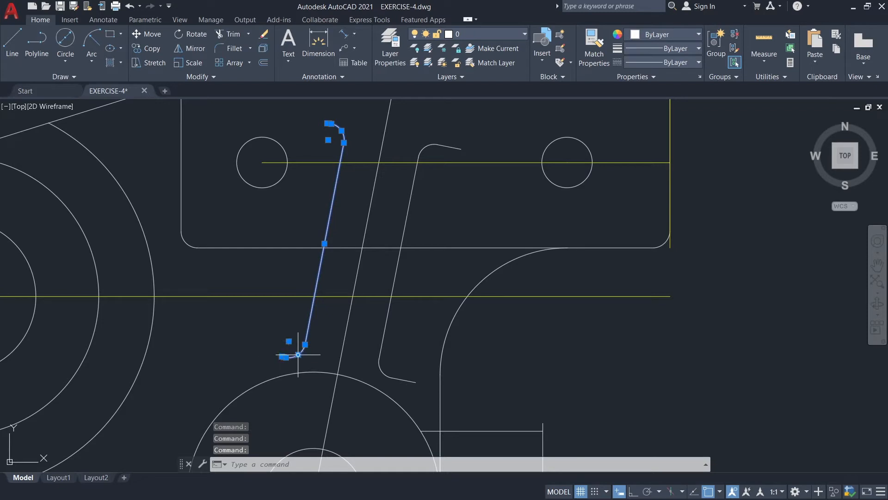
type("J")
left_click(320, 381)
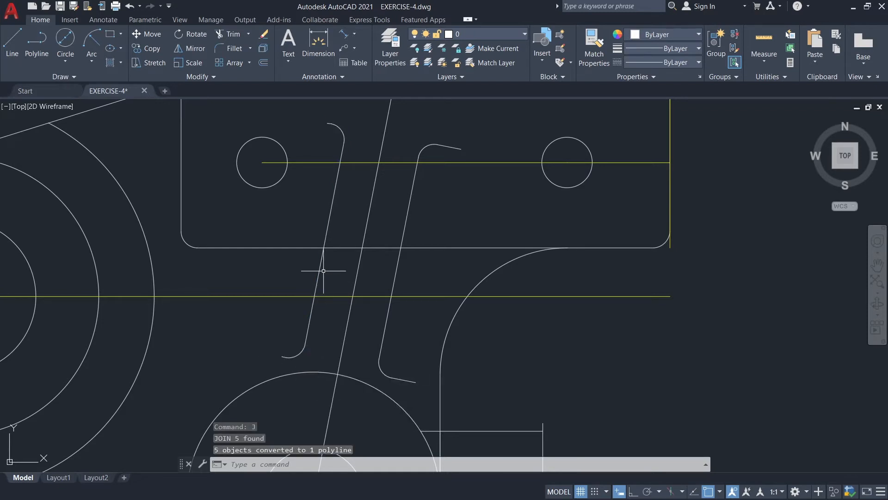
Move both inclined polylines to the GREEN layer.
left_click(399, 244)
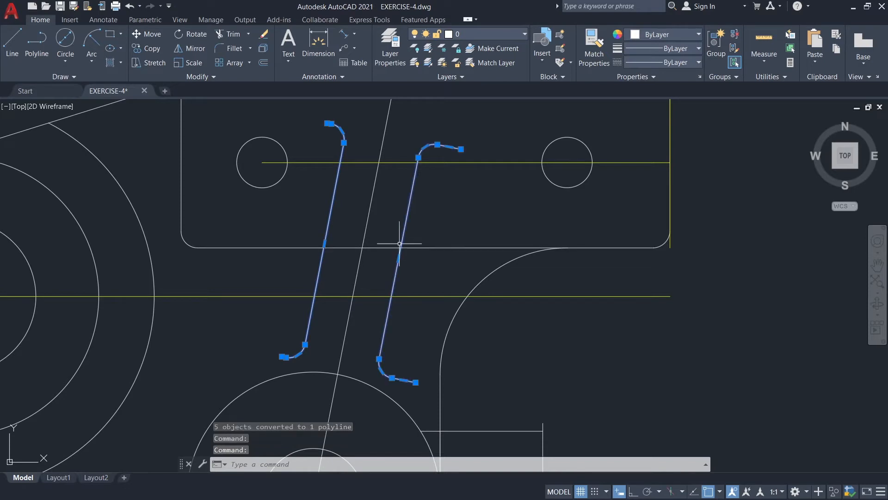
left_click(465, 34)
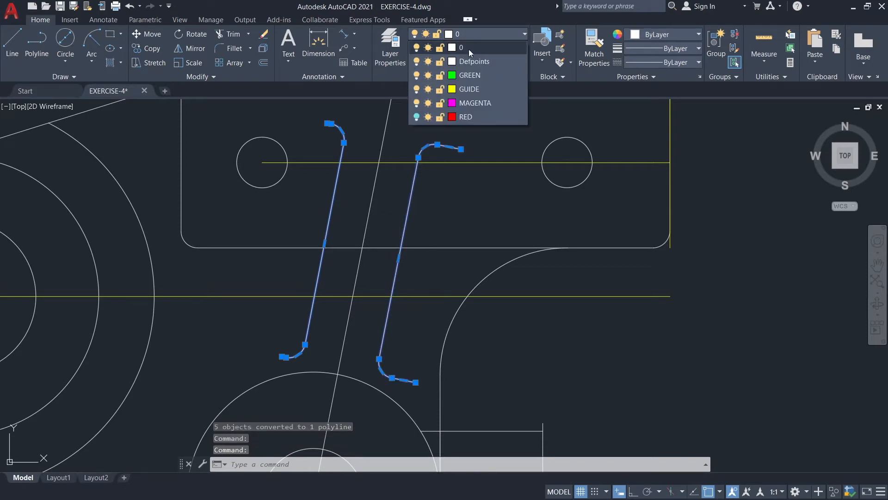
left_click(469, 75)
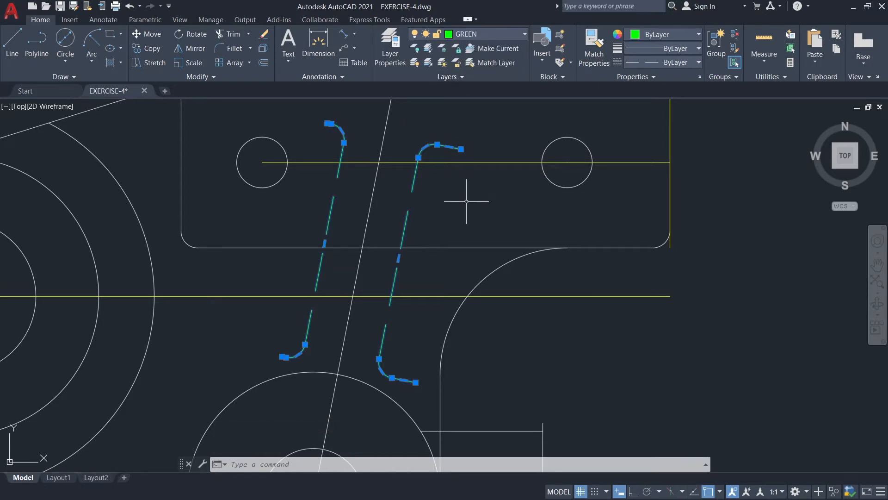
scroll(466, 201, "down", 4)
key("Escape")
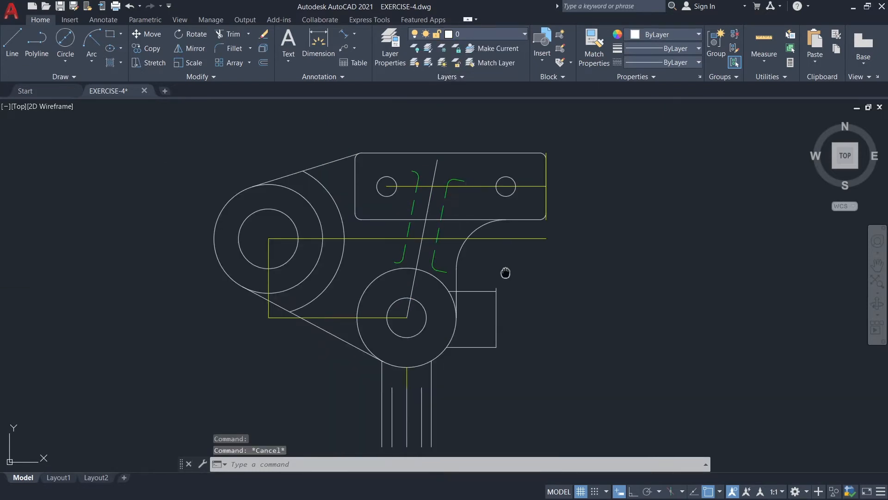
Make GREEN the current layer for the next hidden geometry.
middle_click_drag(505, 273, 509, 245)
left_click(482, 36)
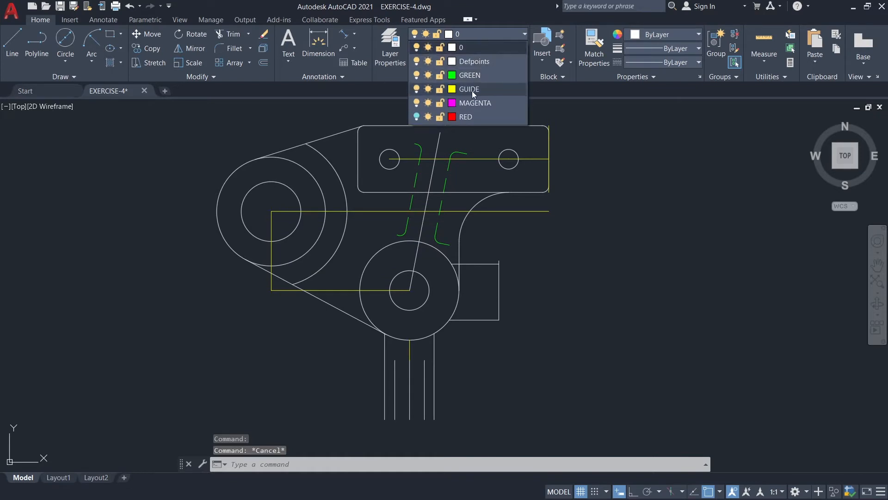
left_click(470, 78)
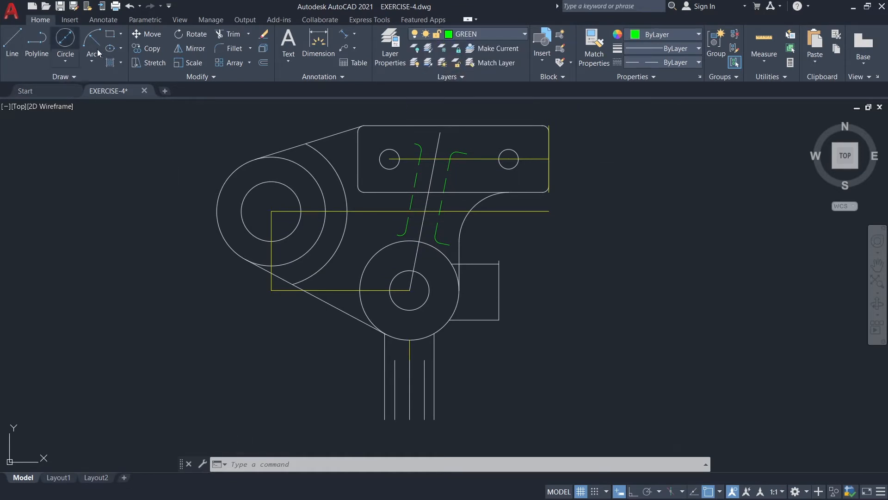
Draw a circle of radius 2.38 centred on the large left boss.
left_click(68, 63)
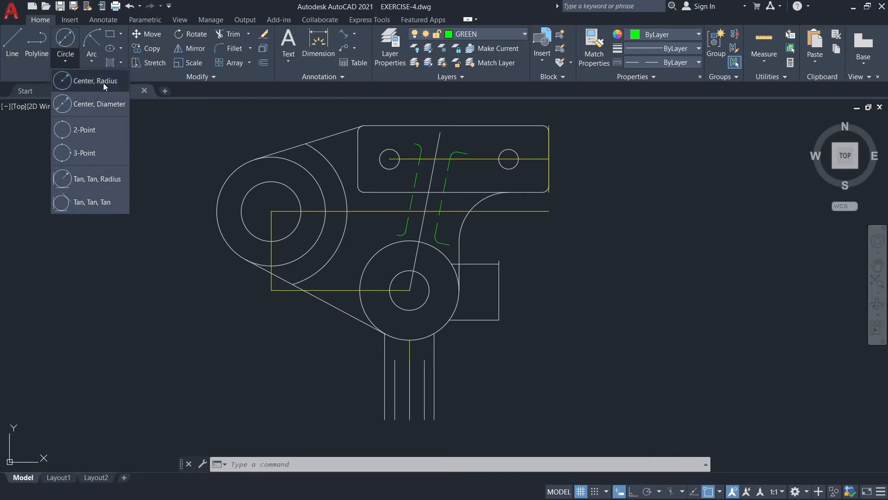
left_click(81, 89)
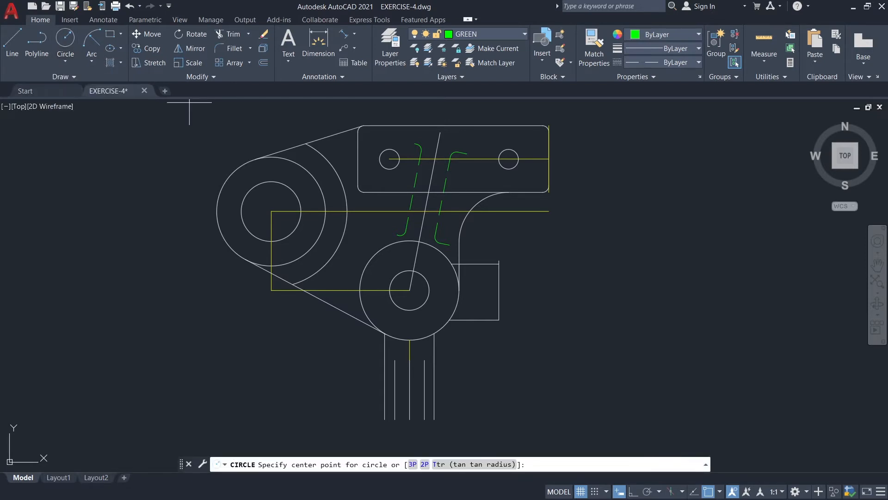
left_click(272, 212)
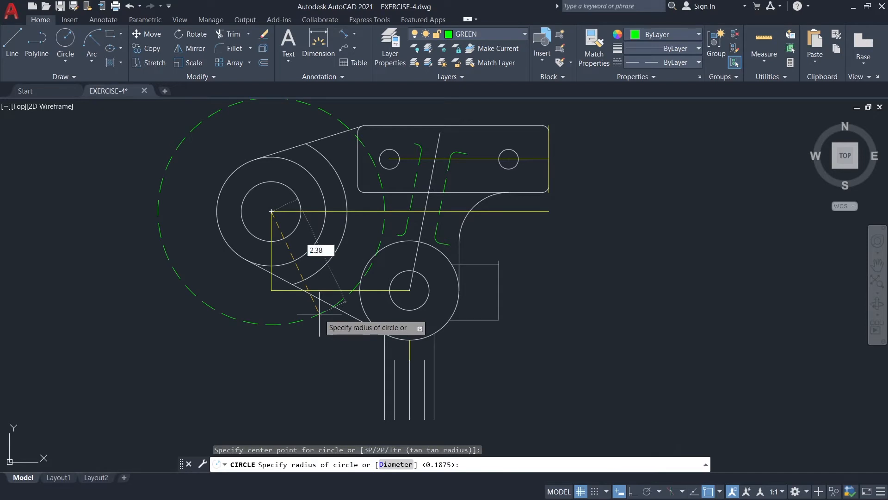
key("Return")
Trim the dashed 2.38-radius circle to the arc between the long horizontal centreline and the lower-left edge of the lower boss's outer circle.
scroll(429, 282, "down", 2)
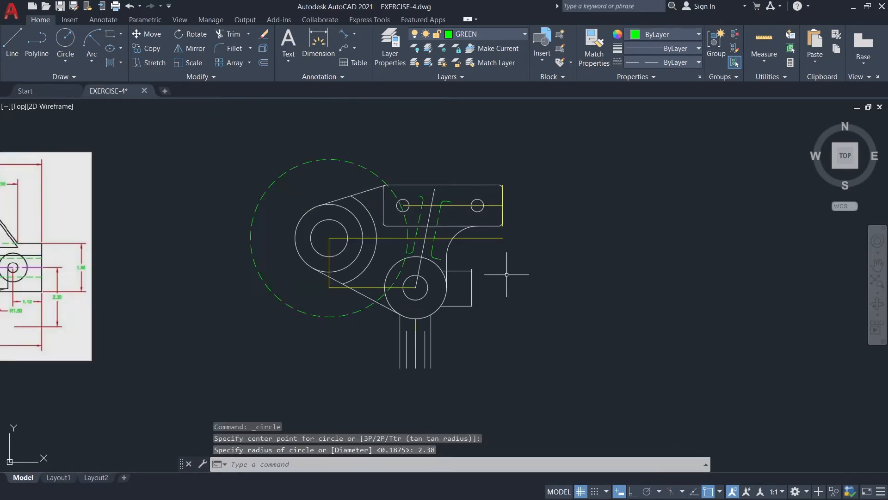
scroll(481, 274, "up", 2)
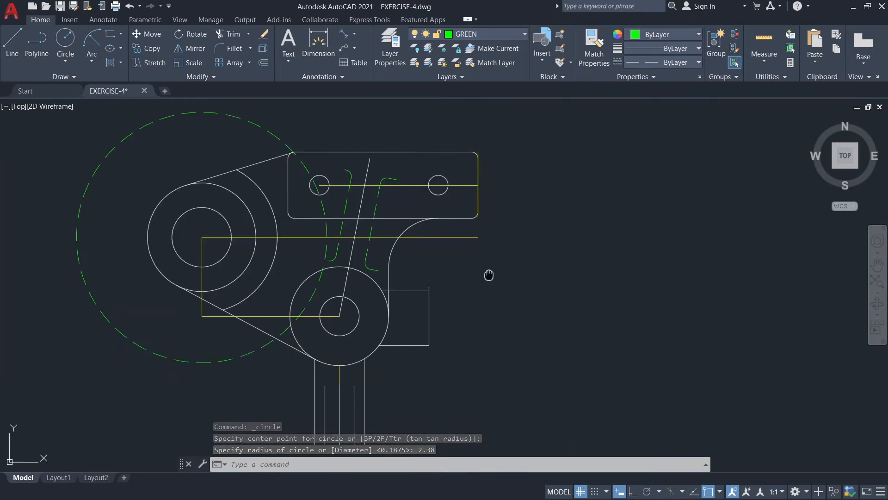
middle_click_drag(483, 276, 489, 277)
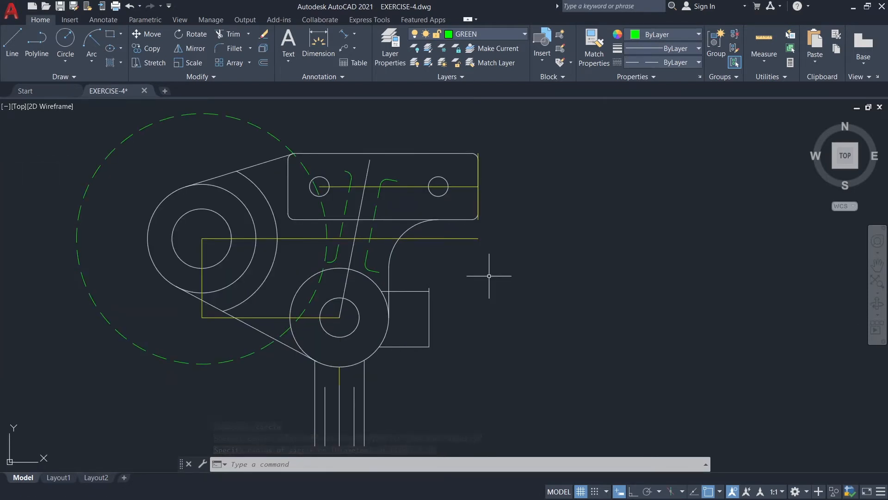
type("T")
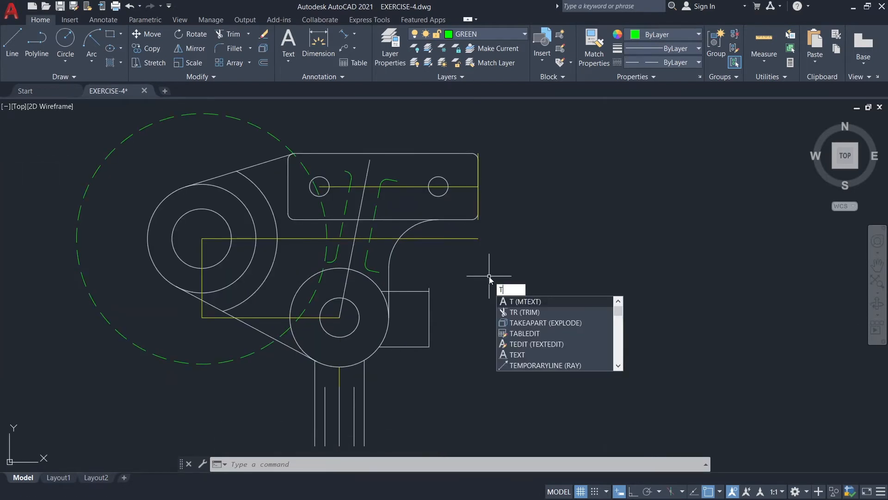
type("R")
key("Return")
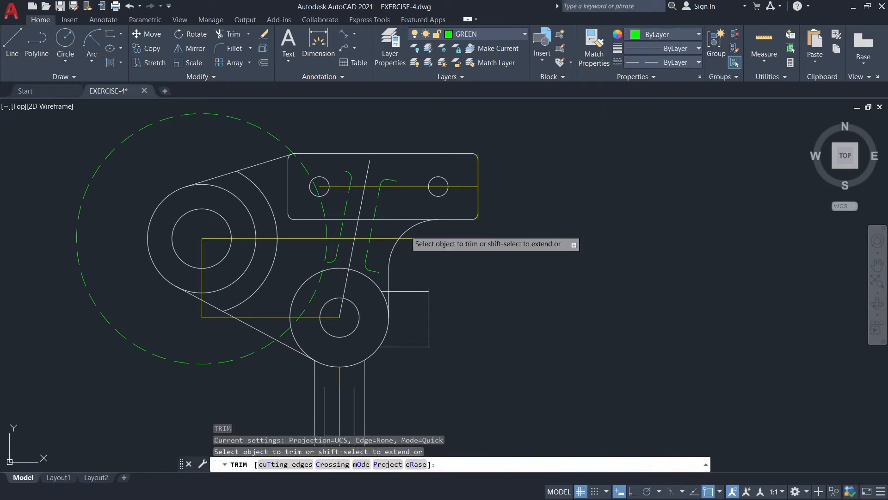
left_click(185, 116)
left_click(299, 159)
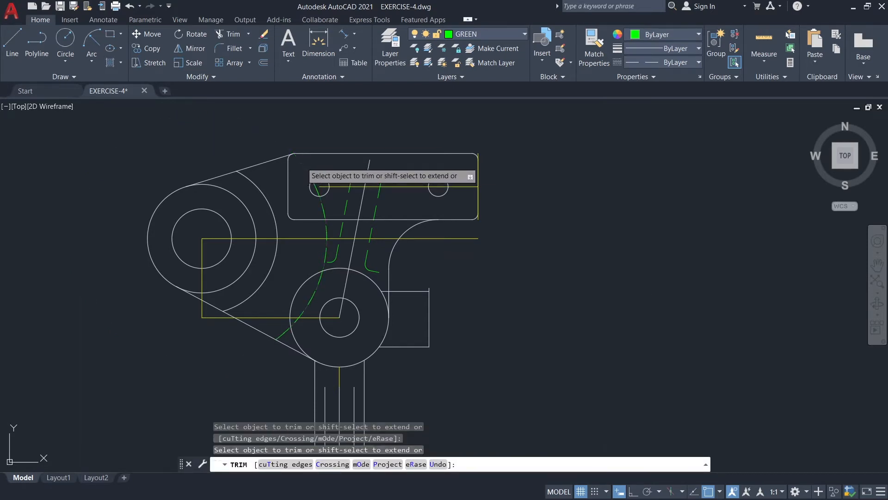
left_click(322, 203)
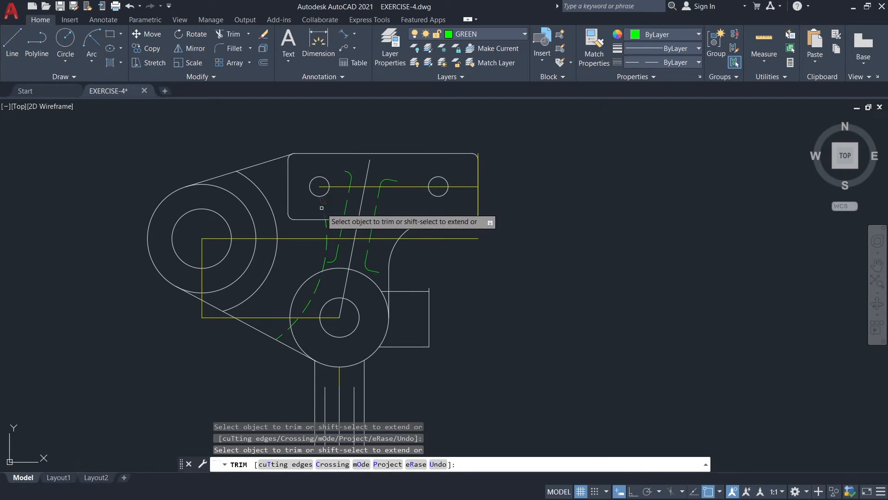
left_click(285, 331)
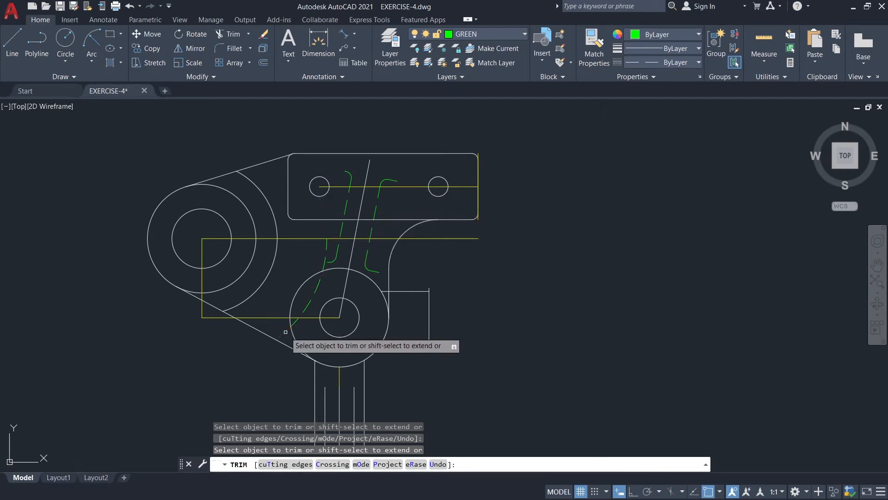
key("Escape")
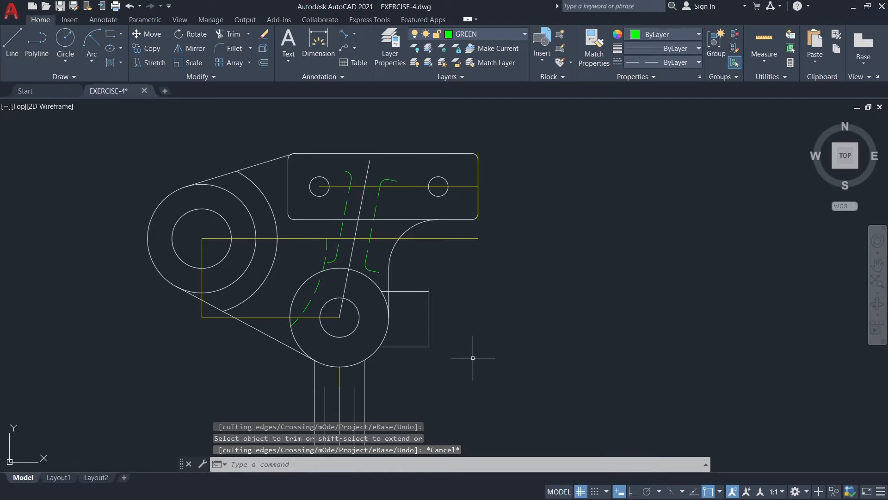
middle_click_drag(446, 377, 467, 334)
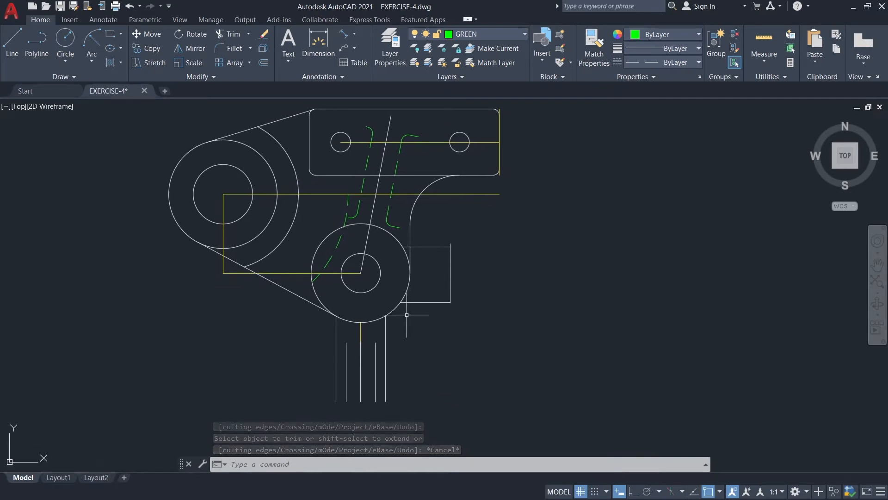
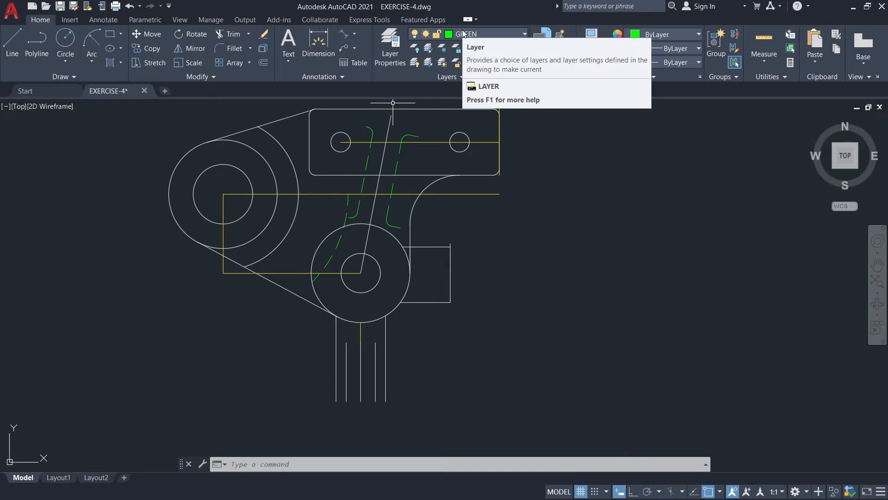
On the GUIDE layer, draw a 0.15 vertical line upward from the lower boss's centre with Ortho on.
left_click(464, 32)
left_click(465, 89)
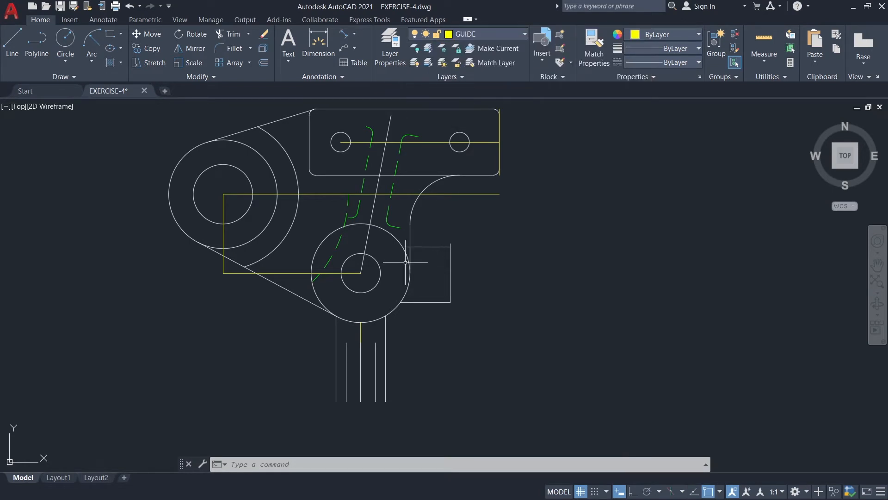
left_click(4, 38)
scroll(394, 279, "up", 2)
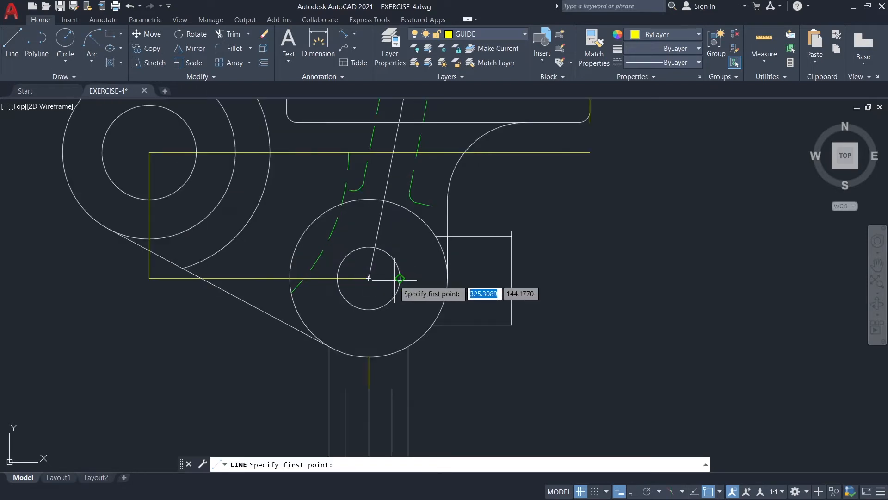
scroll(394, 279, "up", 4)
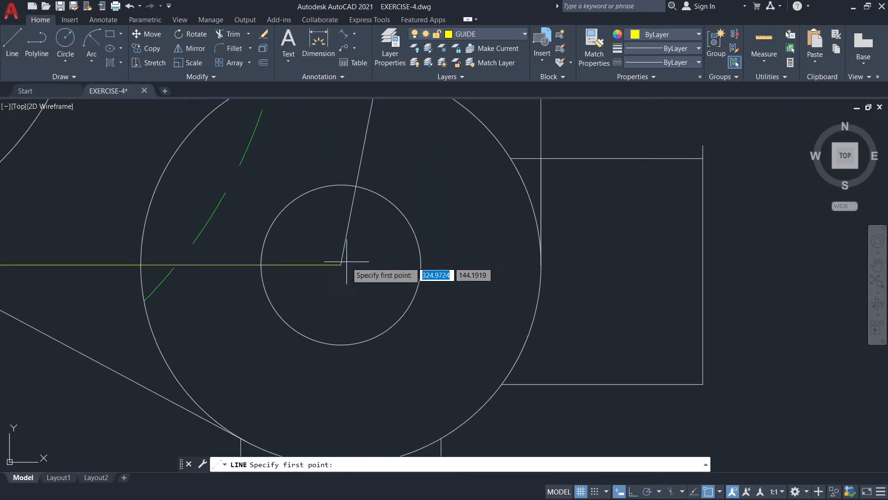
left_click(341, 264)
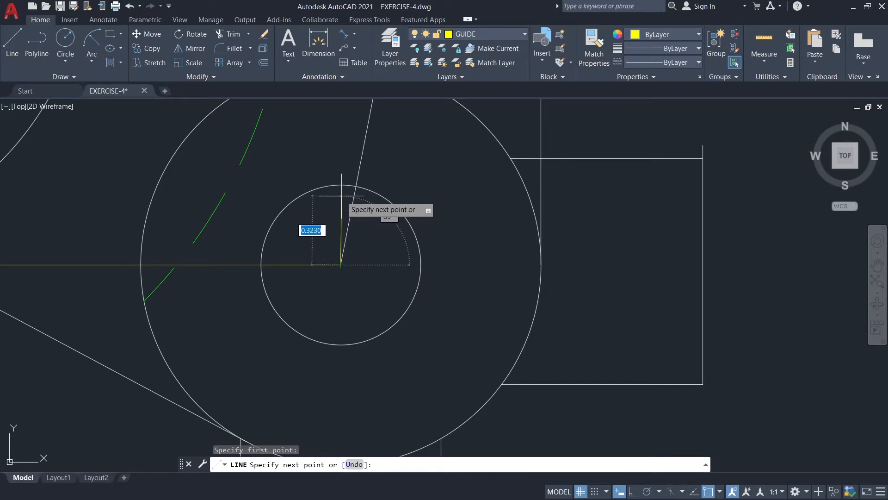
key("F8")
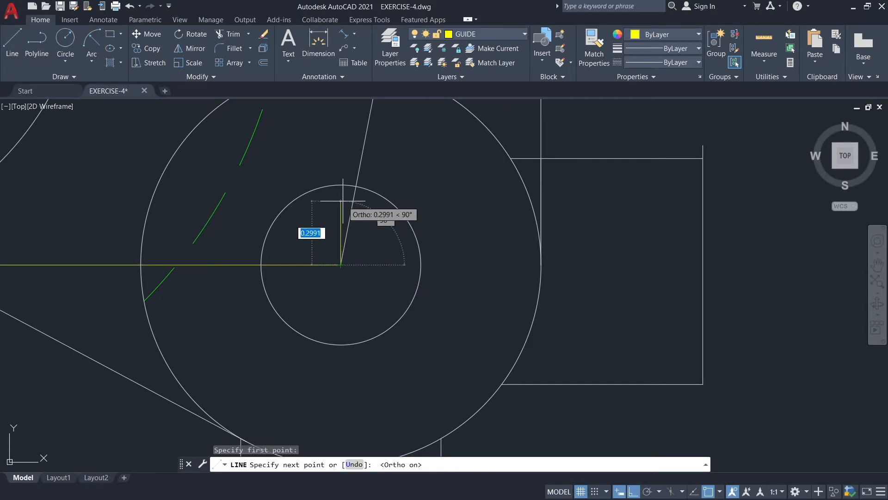
type("0.15")
key("Return")
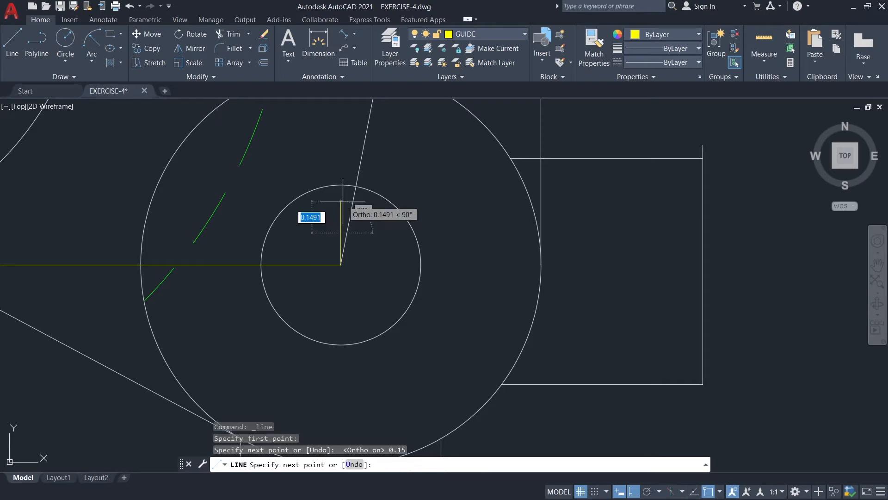
key("Escape")
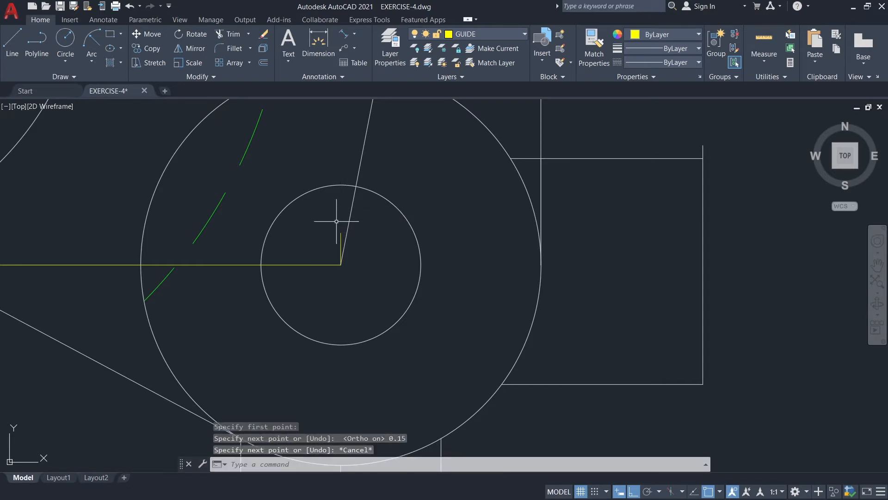
Stretch the short guide line's lower endpoint 0.15 straight down below the boss centre.
left_click(341, 249)
left_click(340, 265)
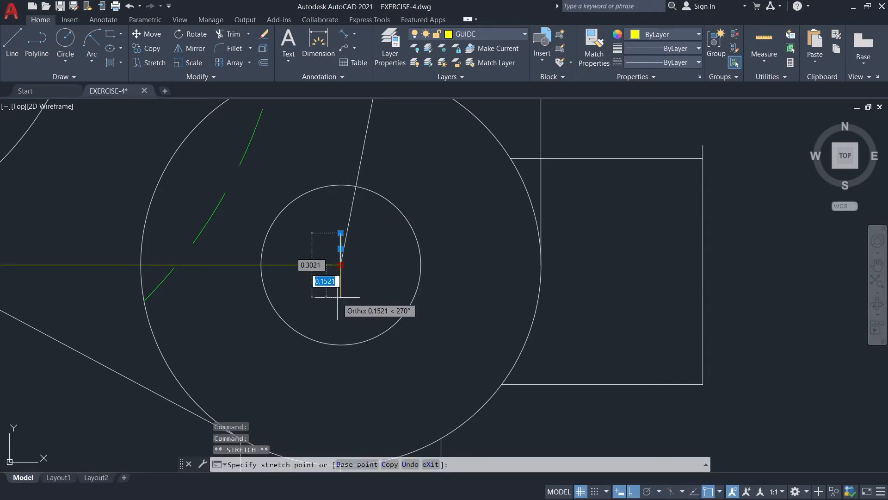
type("0")
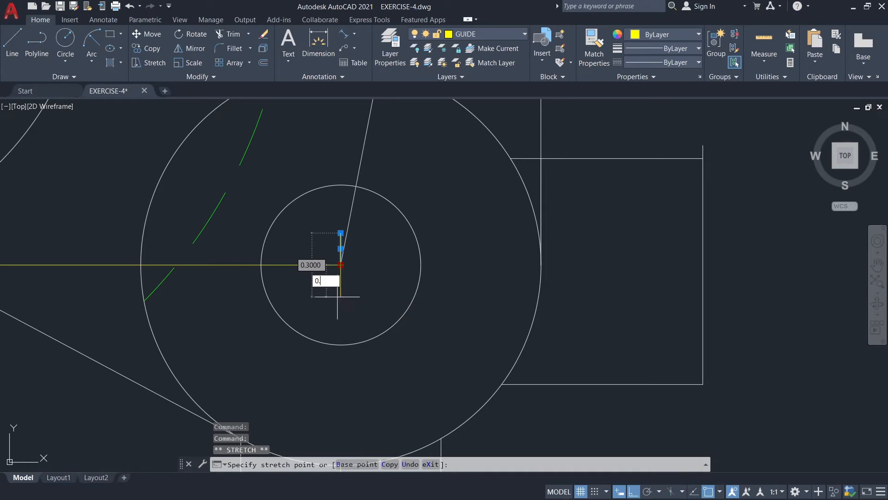
type(".15")
key("Return")
key("Escape")
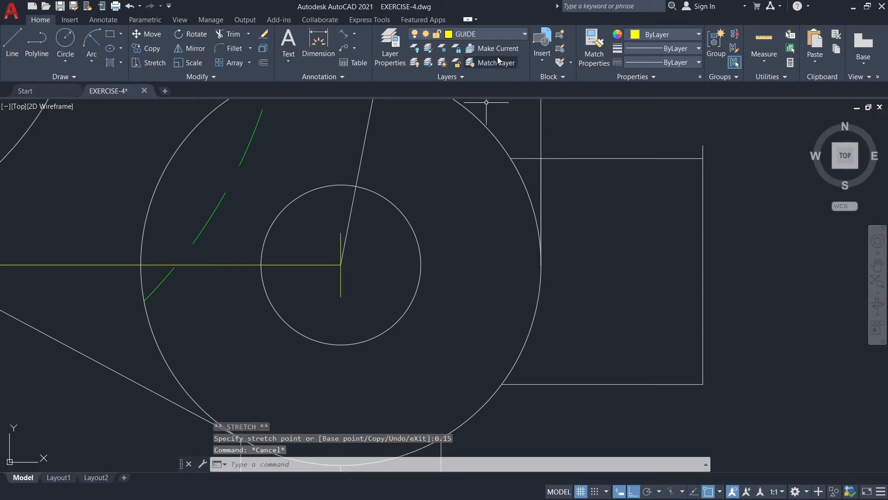
On the GREEN layer, draw a horizontal hidden line from the short guide line's upper end to the side block's outer vertical edge.
left_click(498, 35)
left_click(469, 75)
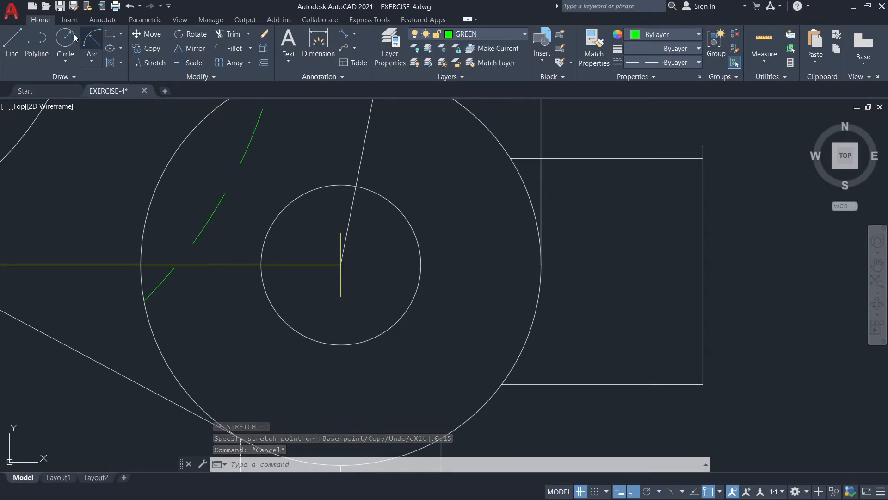
left_click(12, 43)
left_click(341, 233)
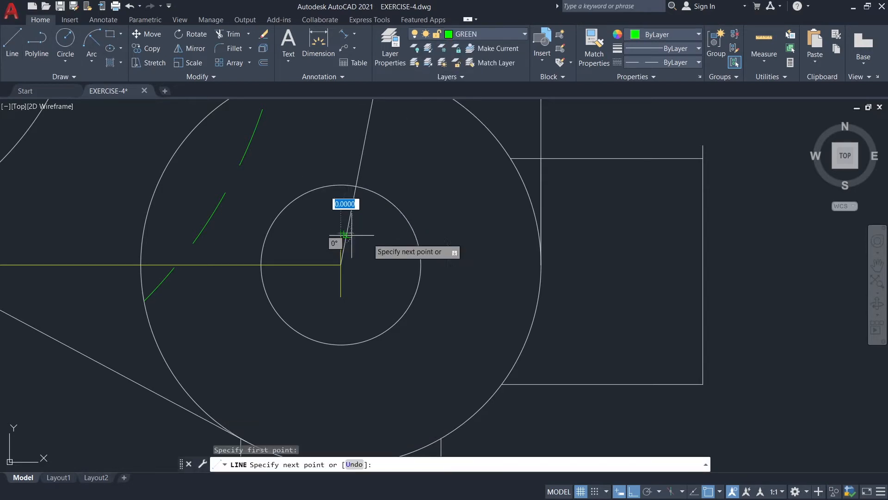
left_click(702, 233)
key("Escape")
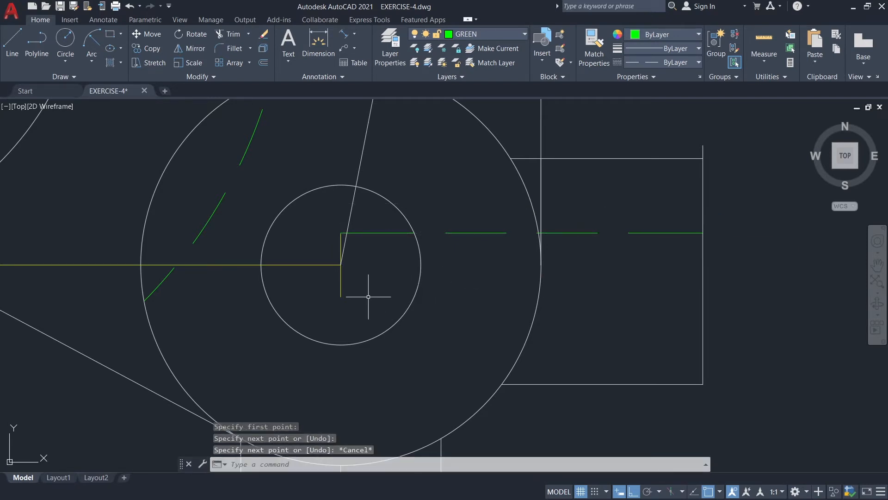
Draw a matching horizontal hidden line from the short guide line's lower end to the side block's outer vertical edge.
key("Return")
left_click(341, 296)
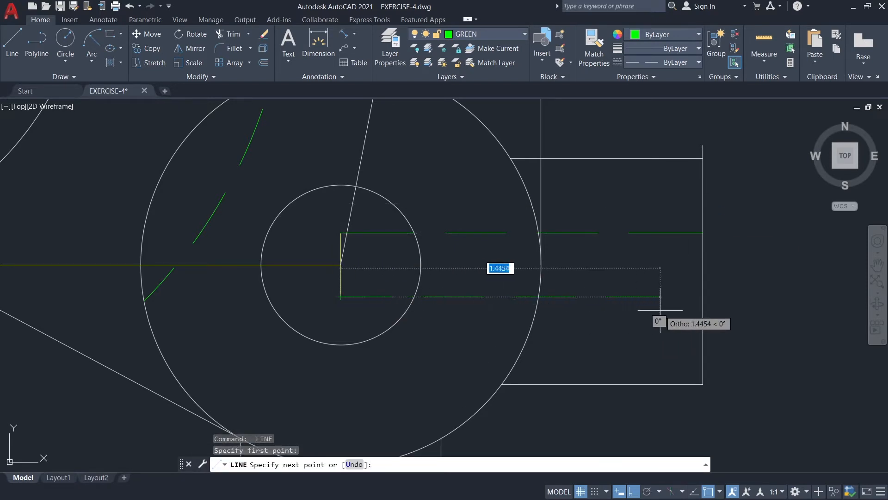
left_click(701, 296)
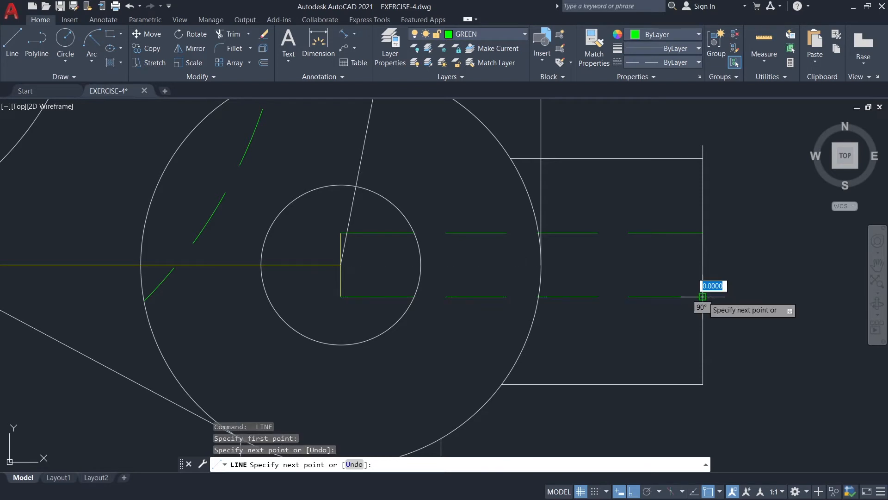
key("Escape")
On layer 0, draw a 0.36 line straight down from the upper end of the stem's left inner vertical line.
scroll(541, 240, "down", 4)
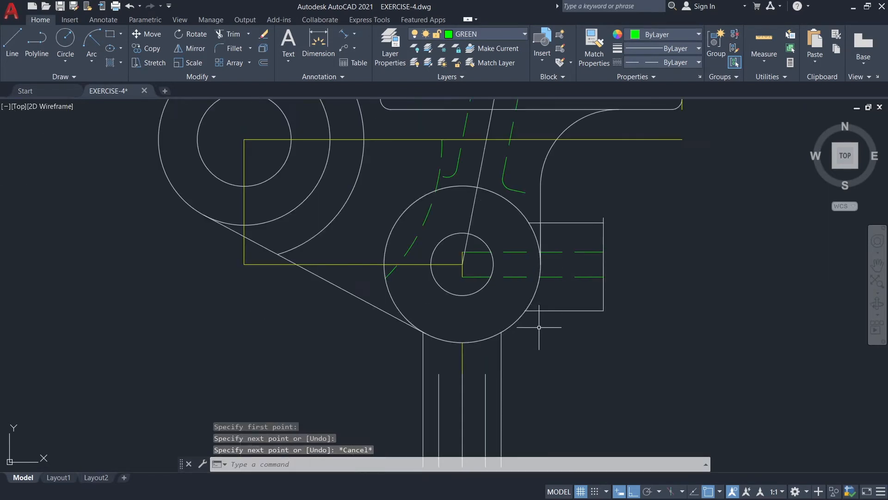
left_click(473, 37)
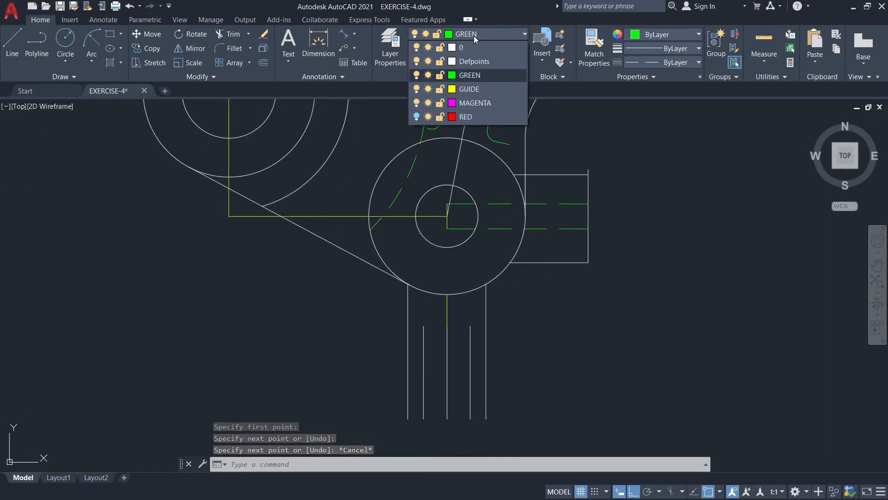
left_click(472, 48)
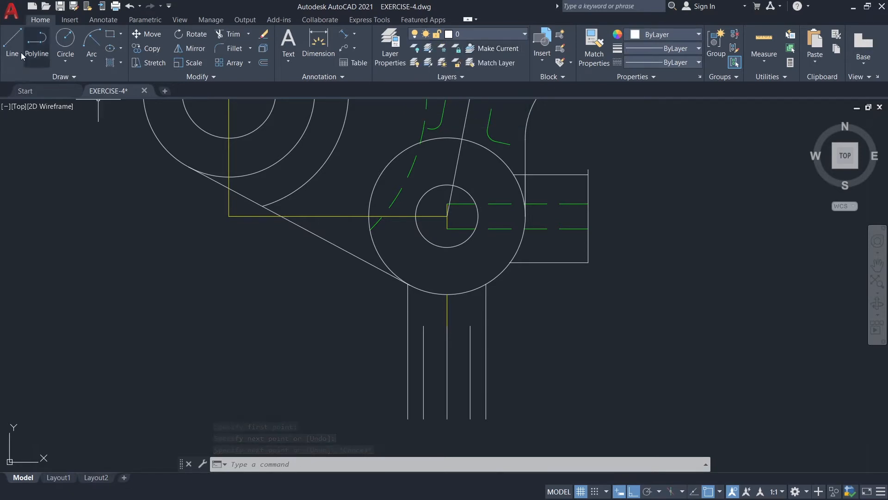
left_click(12, 41)
scroll(556, 366, "up", 2)
middle_click_drag(343, 311, 367, 254)
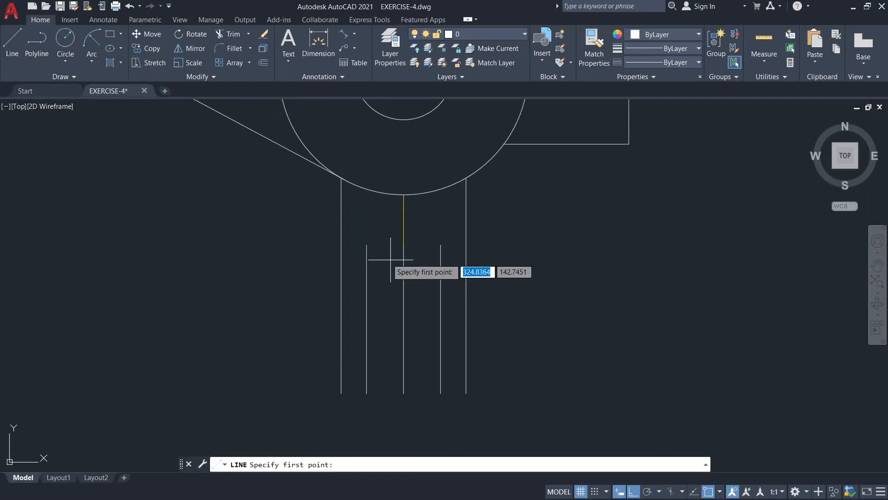
left_click(367, 244)
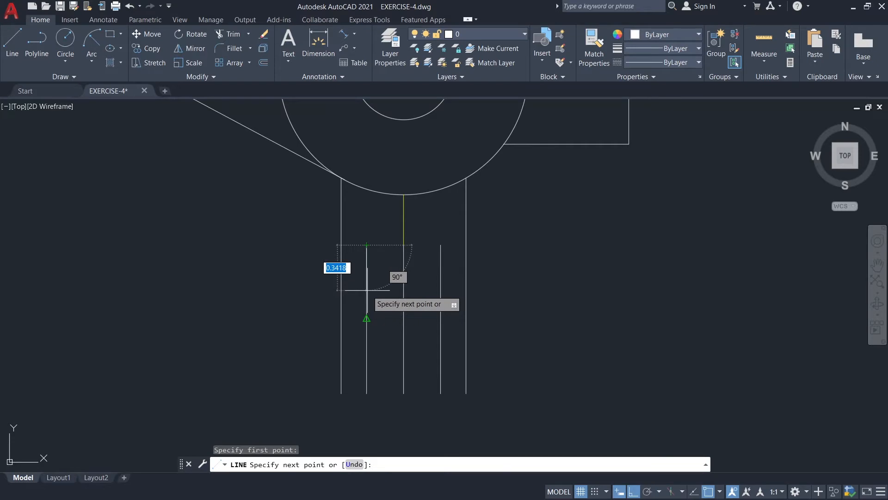
type("0.")
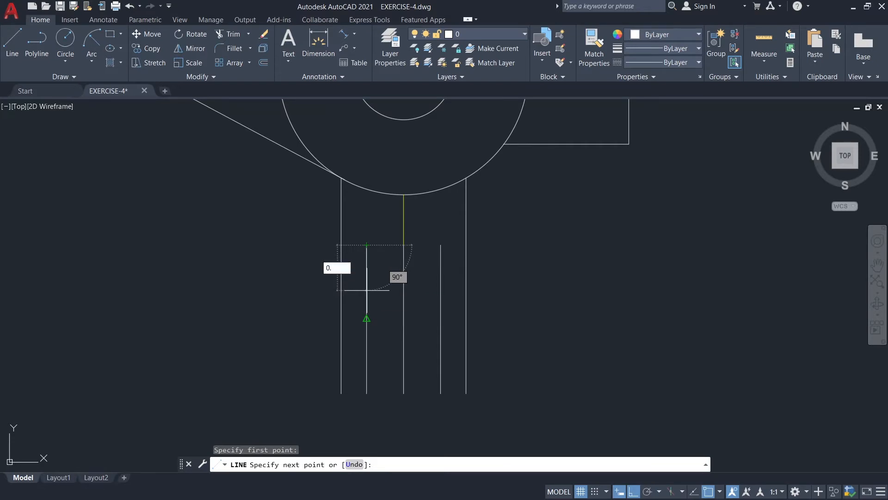
key("Return")
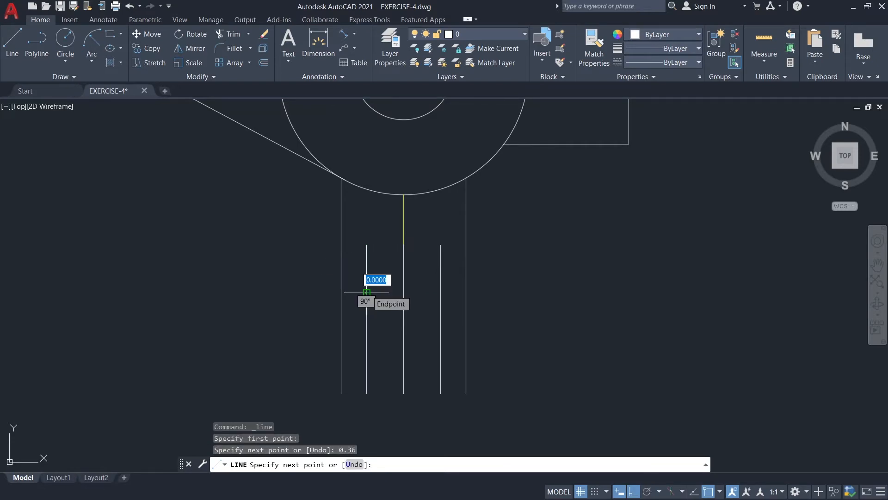
key("Escape")
Draw a 0.36 line straight down from the upper end of the stem's right inner vertical line.
key("Return")
left_click(441, 244)
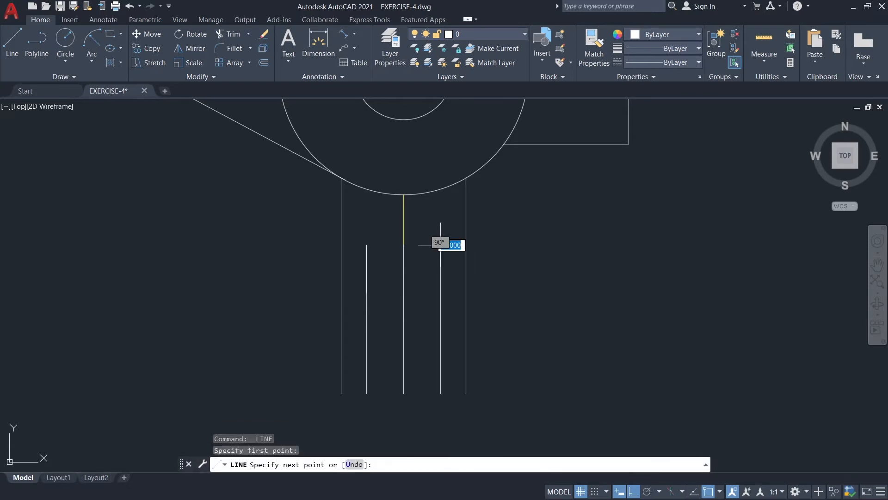
type("0.36")
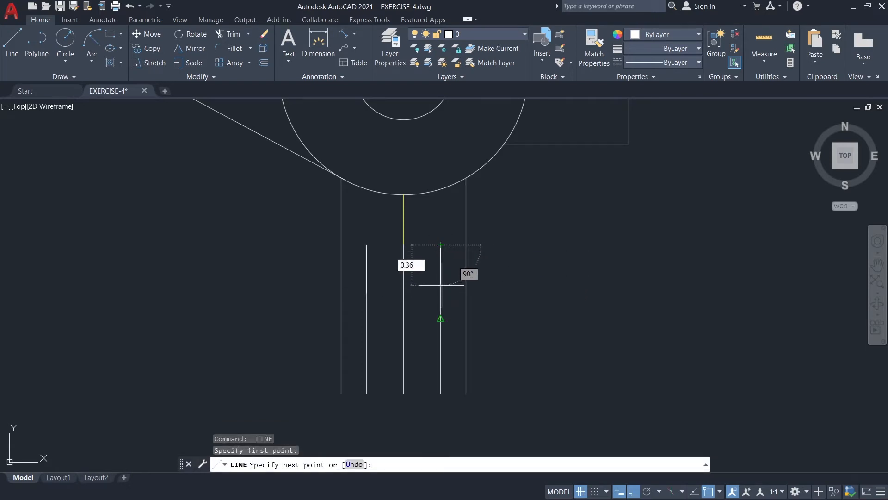
key("Return")
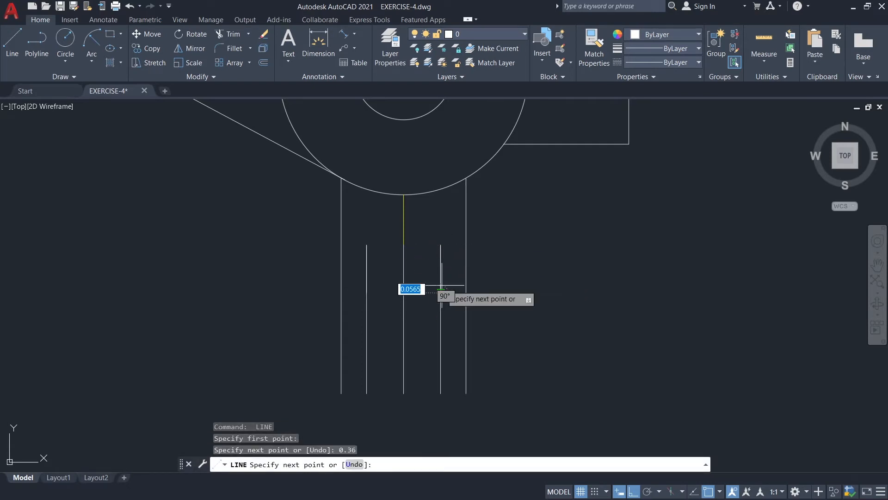
key("Escape")
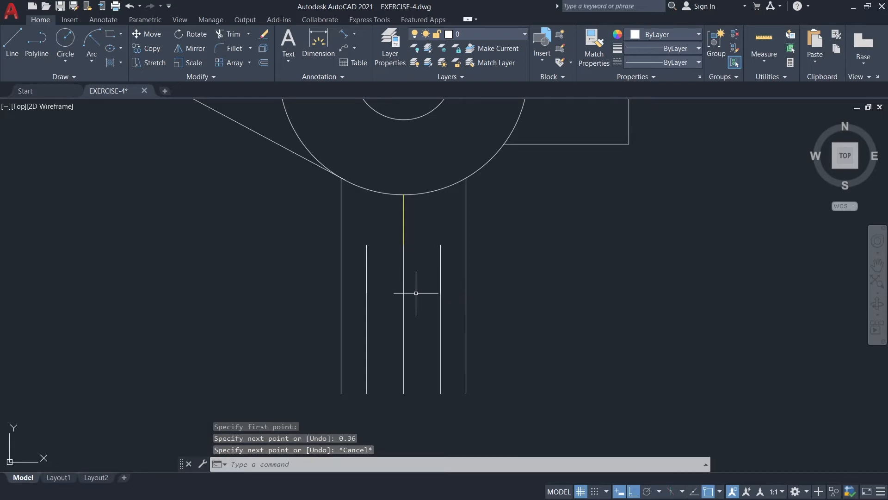
On the GREEN layer, draw a horizontal hidden line joining the lower ends of the two 0.36 lines in the stem.
left_click(473, 35)
left_click(464, 76)
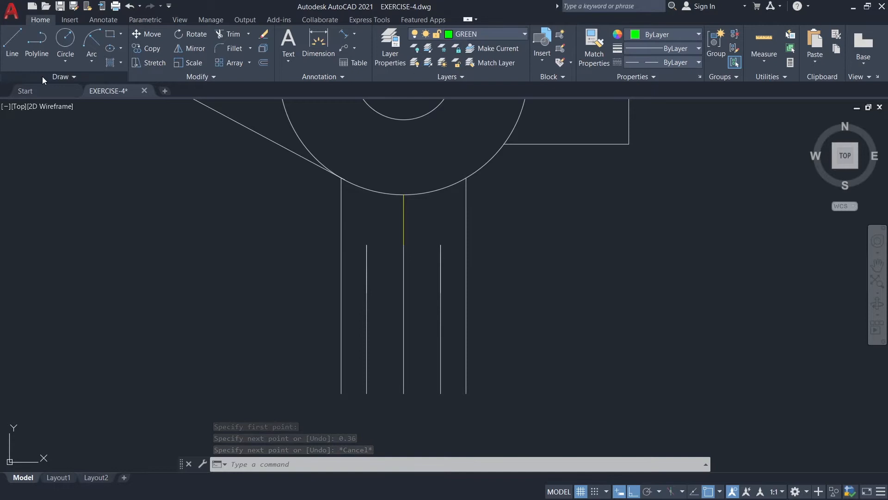
left_click(18, 55)
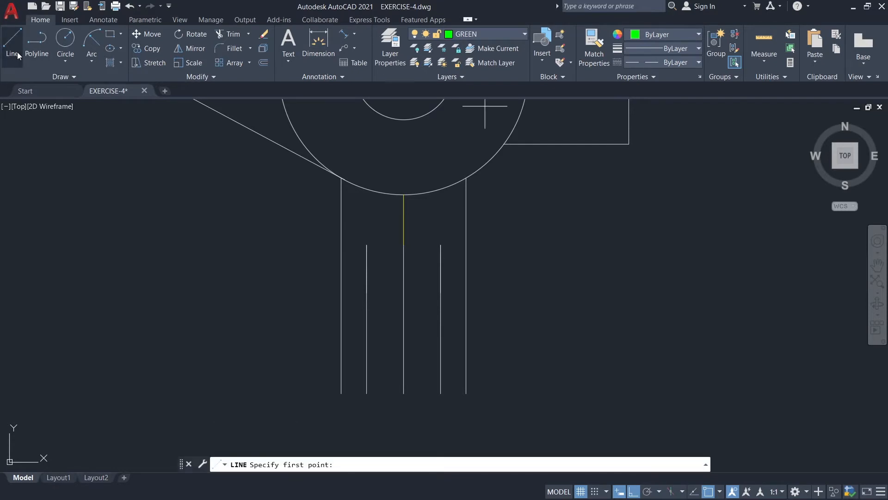
left_click(367, 293)
left_click(441, 292)
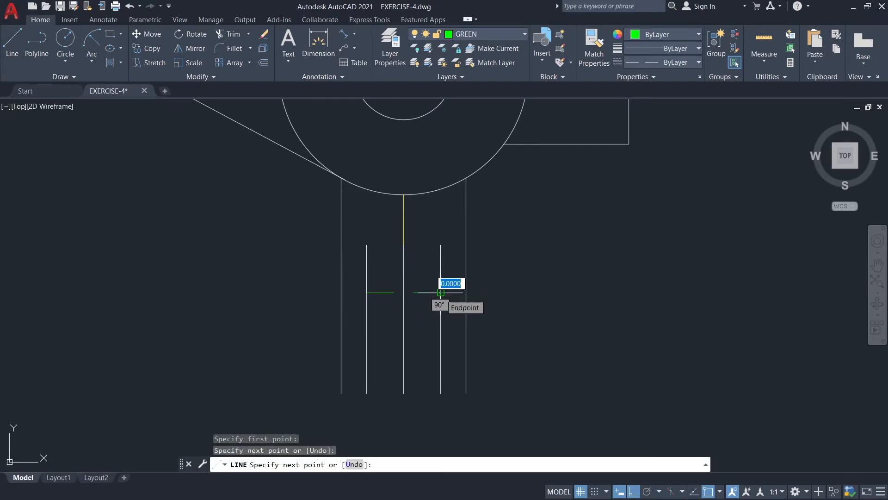
key("Escape")
Offset the stem's horizontal hidden line 0.4 downward.
type("o")
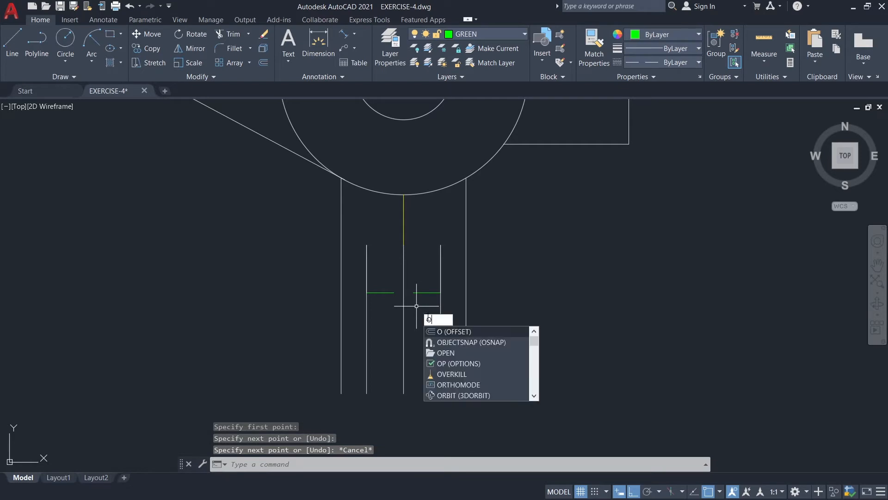
left_click(434, 331)
left_click(366, 292)
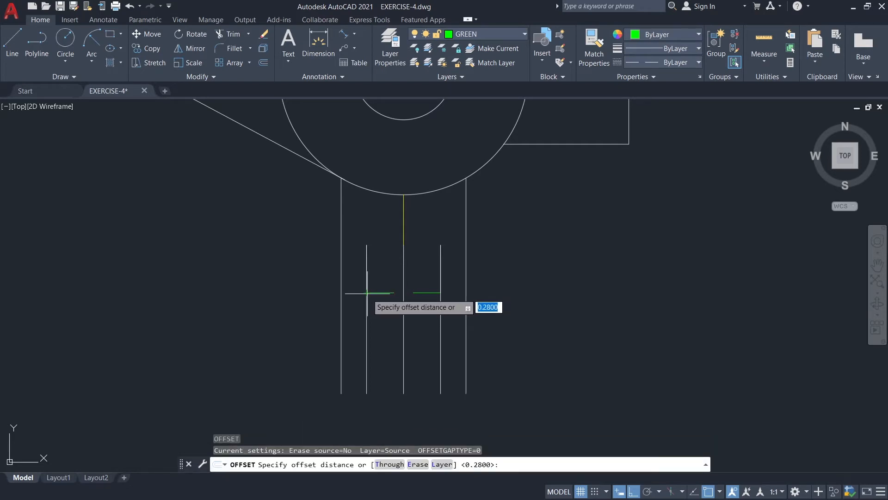
left_click(440, 293)
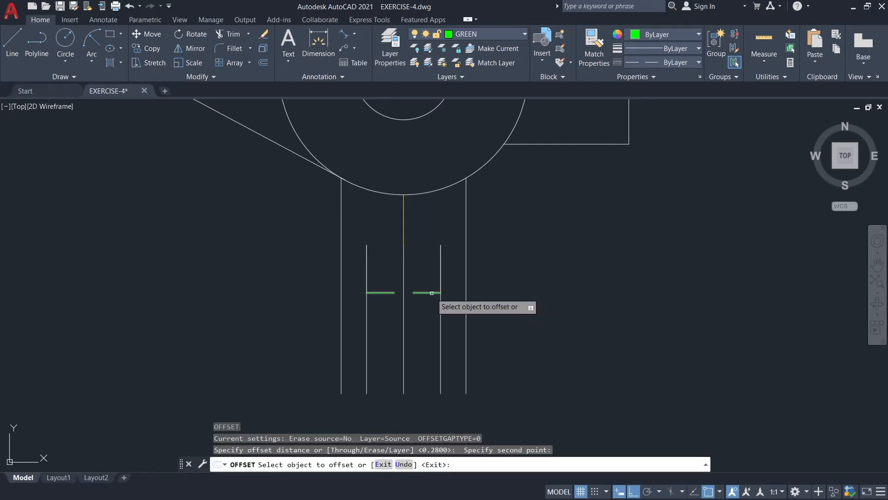
left_click(429, 293)
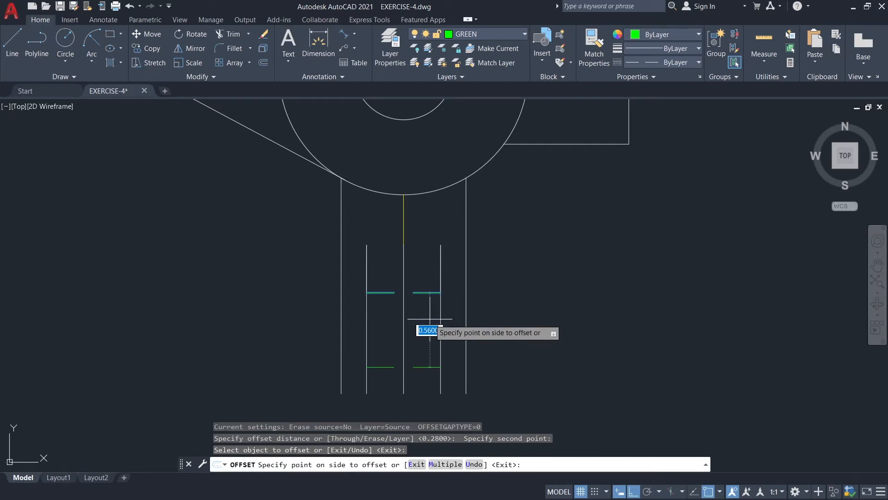
type("0.4")
key("Return")
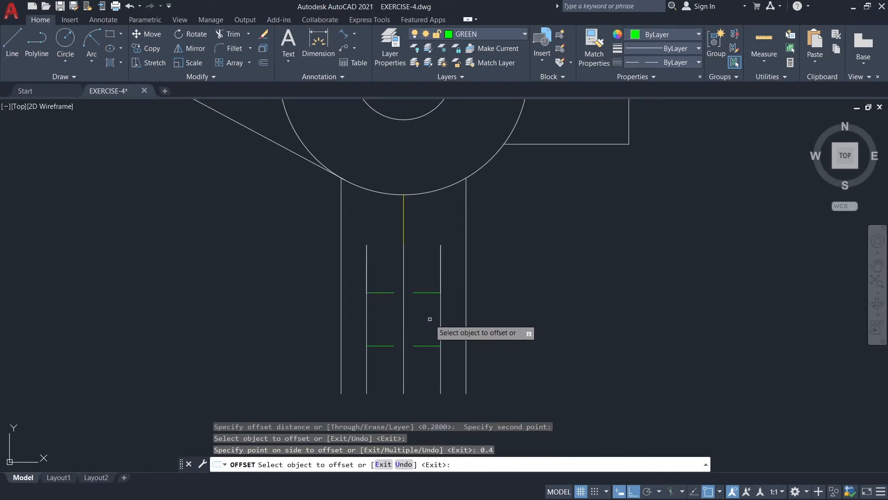
key("Escape")
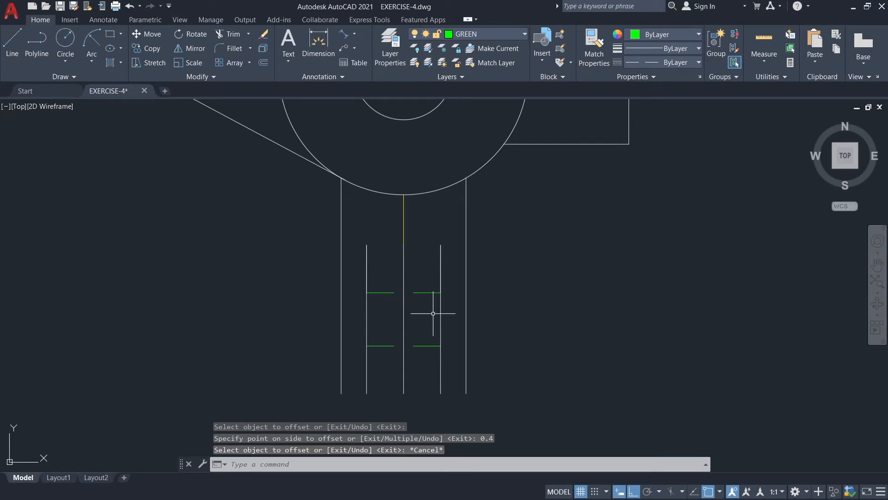
Erase the short 0.36 line lying over the upper end of the stem's left inner vertical line.
left_click(366, 262)
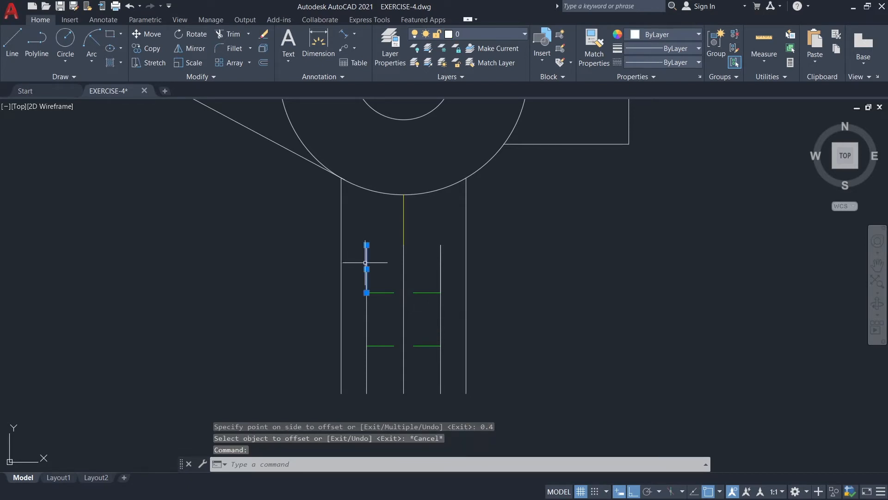
key("Delete")
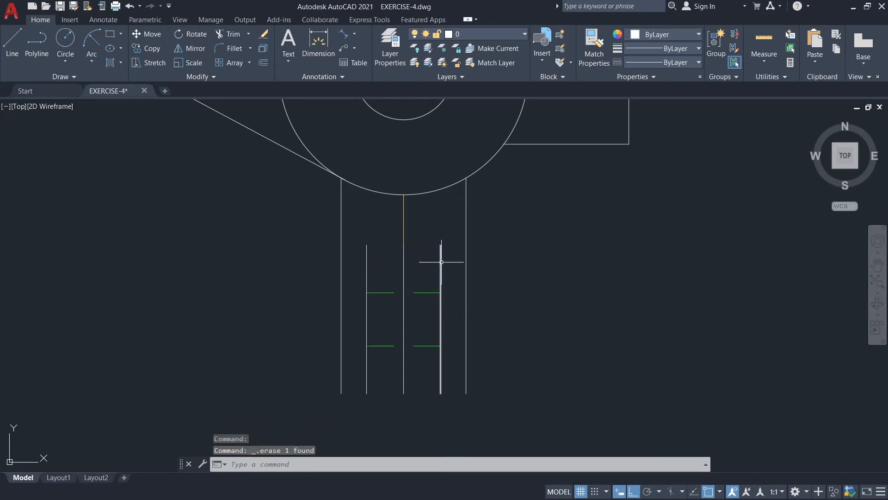
On the MAGENTA layer, draw a horizontal centre line from the midpoint of the plate's right edge leftward through both holes, past the large arc.
scroll(641, 183, "down", 4)
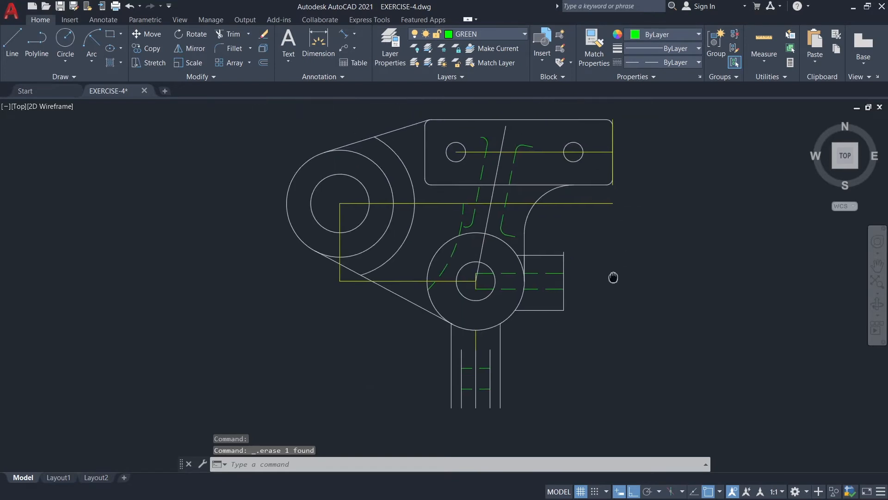
middle_click_drag(615, 278, 579, 273)
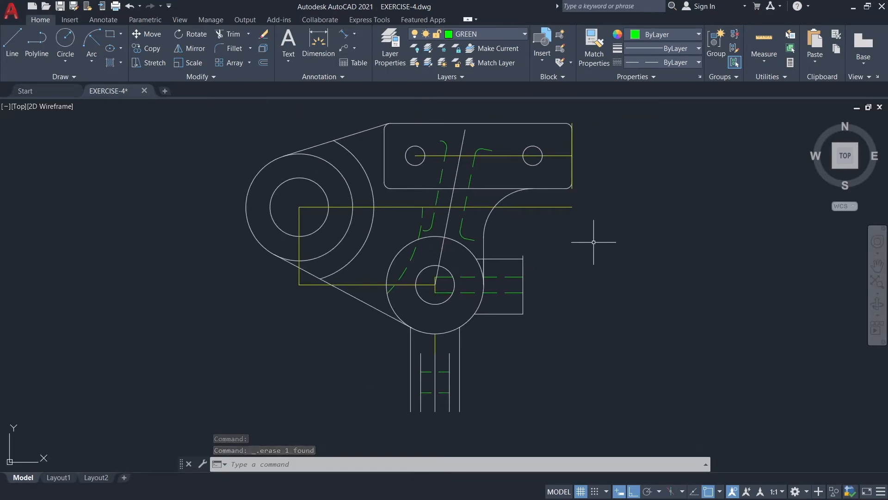
left_click(487, 35)
left_click(473, 103)
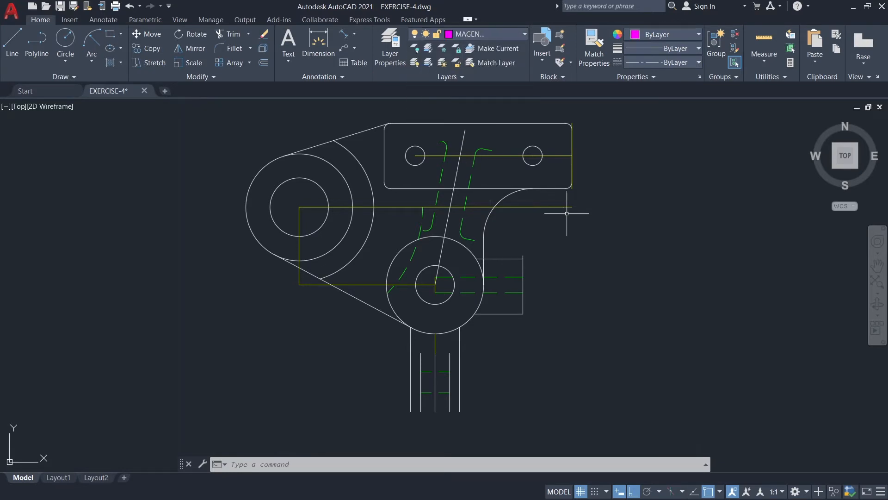
left_click(12, 42)
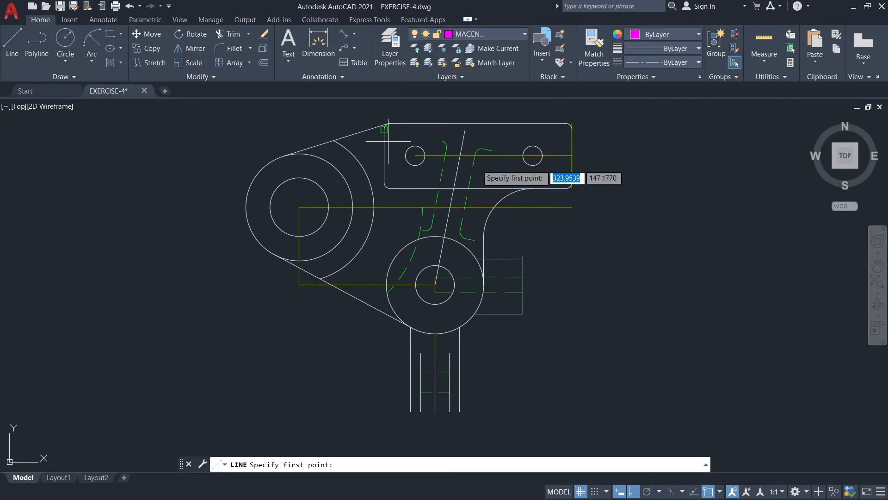
left_click(572, 155)
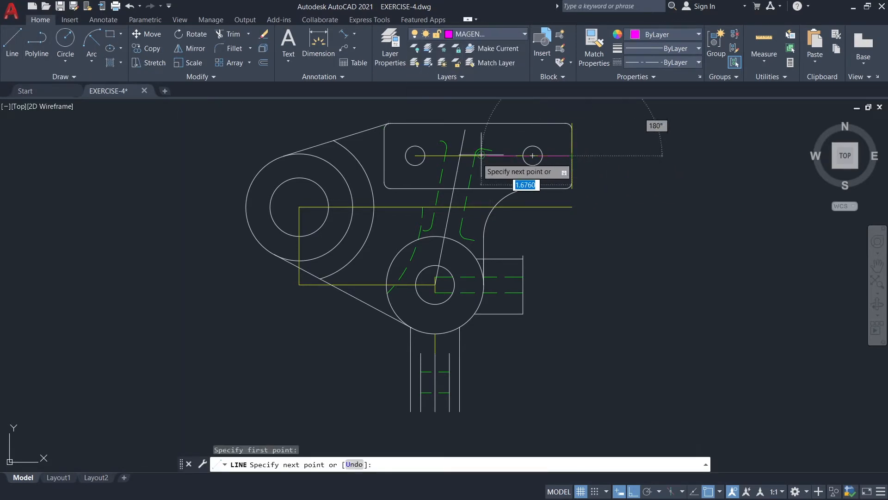
left_click(337, 157)
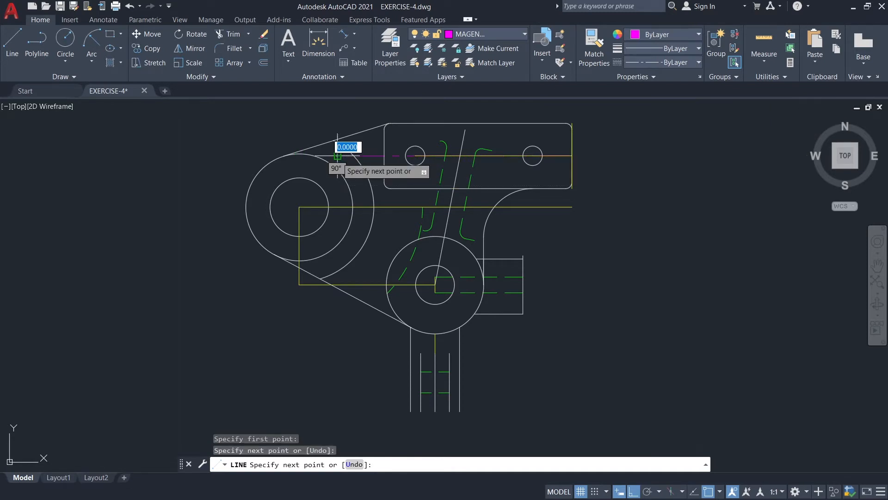
key("Escape")
Trim the plate's magenta centre line back to the large arc around the left boss.
type("tr")
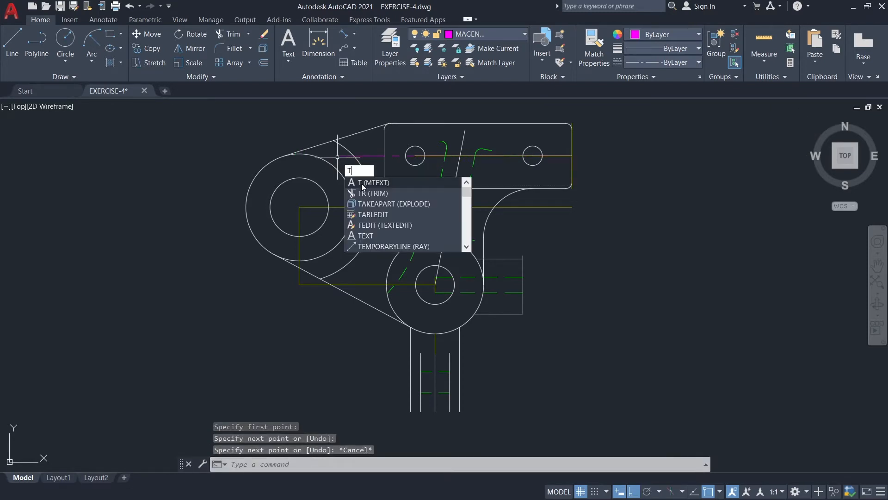
key("Return")
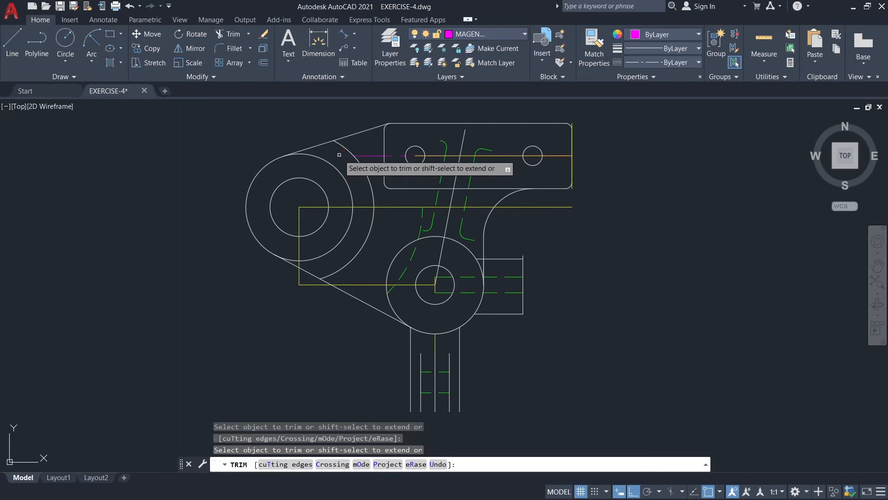
key("Escape")
Draw a horizontal centre line 7 long rightward from the left quadrant of the left boss's outer circle.
left_click(12, 42)
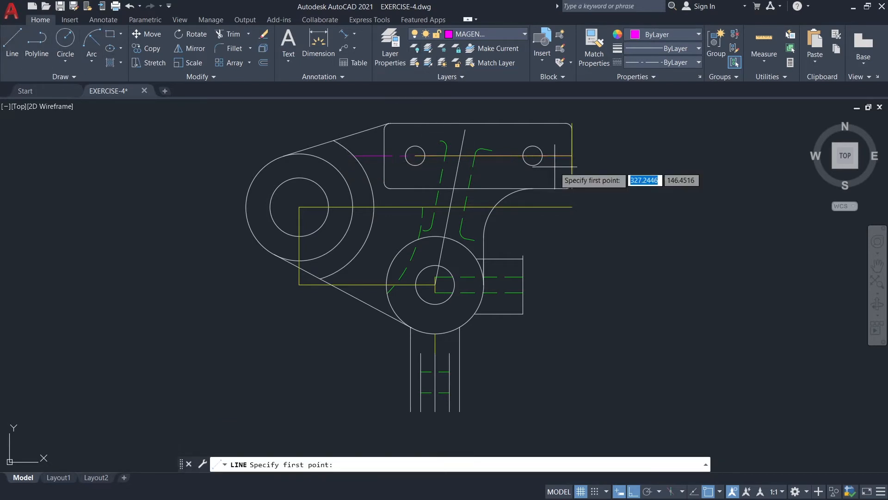
left_click(246, 207)
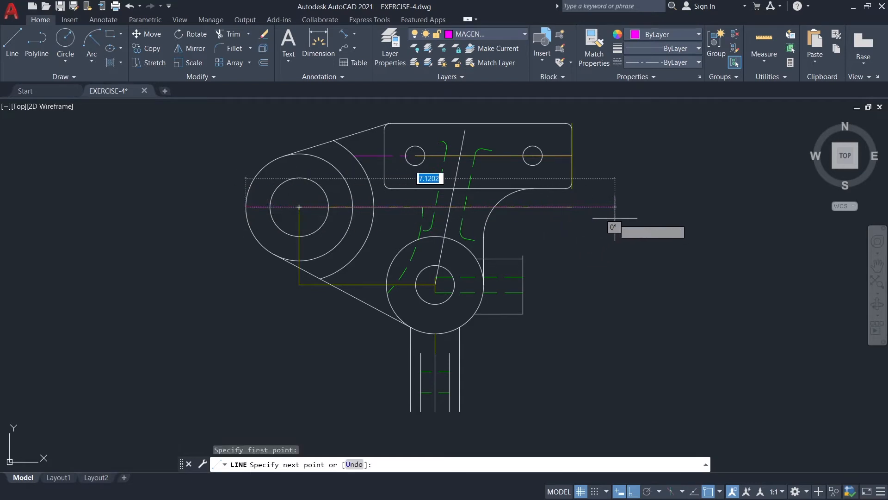
type("7")
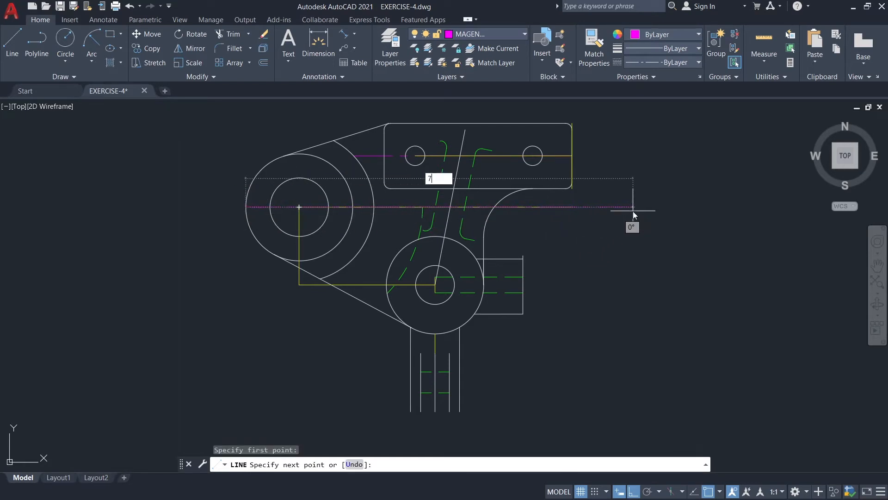
key("Escape")
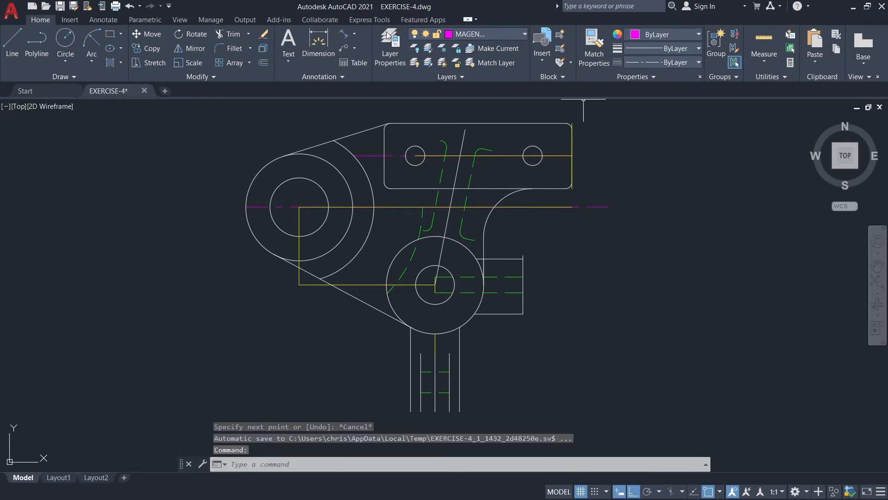
Draw a horizontal centre line 1 long rightward from the stem's middle line, midway between its two hidden lines.
left_click(7, 54)
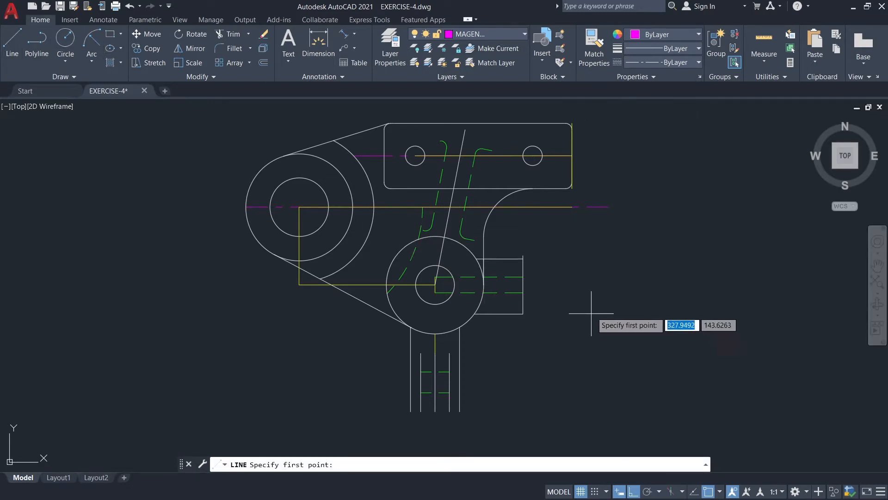
scroll(563, 297, "up", 2)
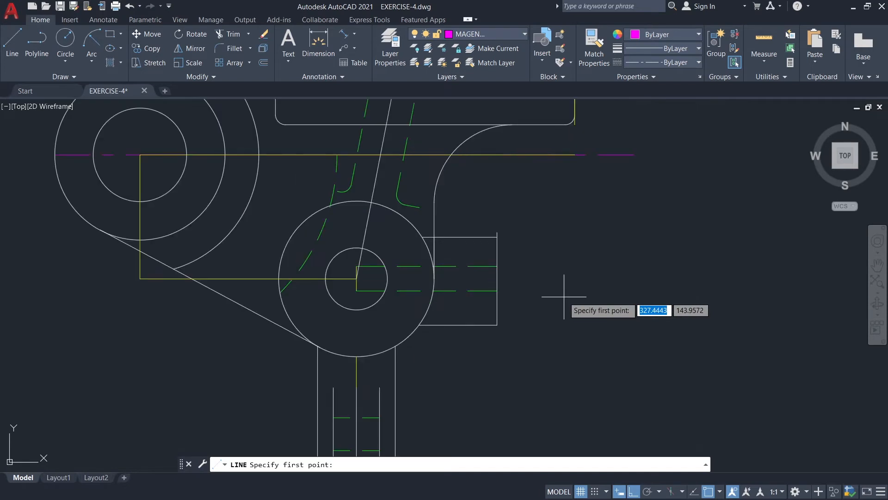
middle_click_drag(494, 376, 523, 268)
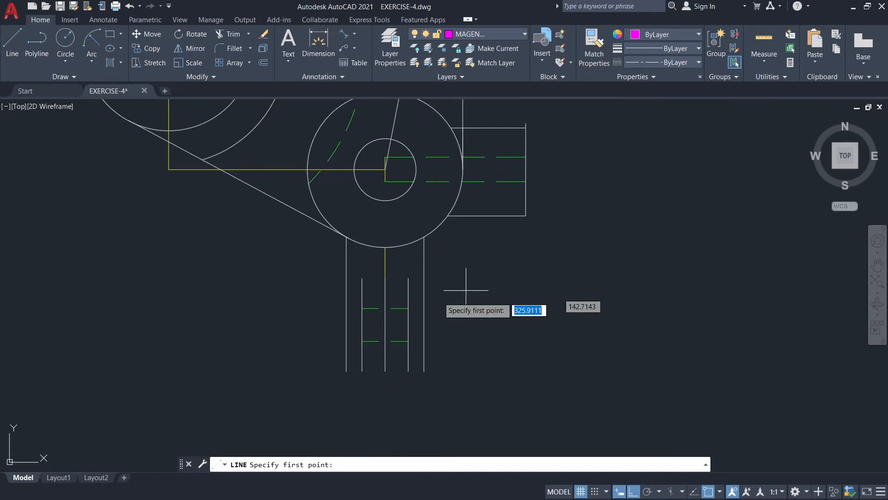
scroll(396, 323, "up", 2)
left_click(376, 326)
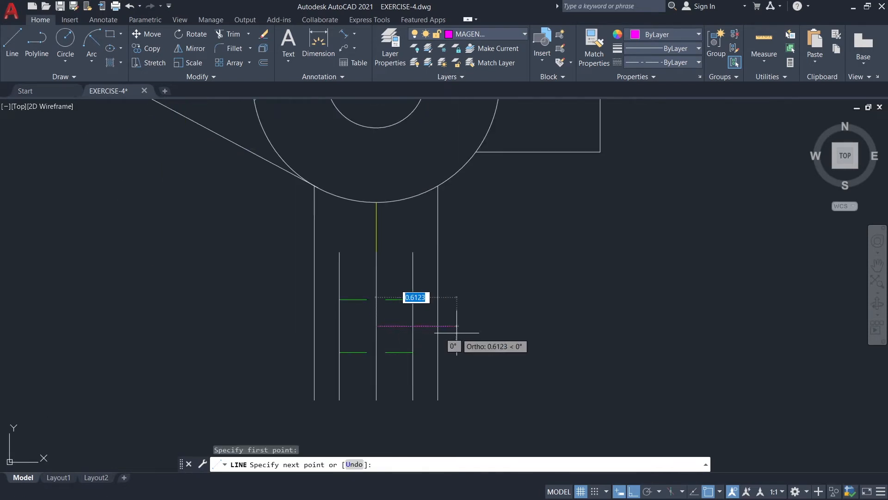
type("1")
key("Return")
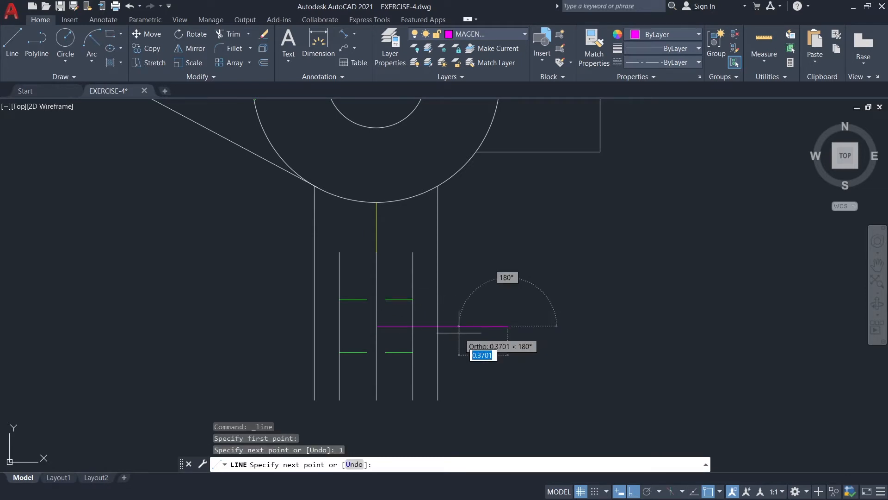
key("Escape")
Stretch the inner end of the stem's magenta centre line 1 to the left, past the stem's left edge.
left_click(458, 325)
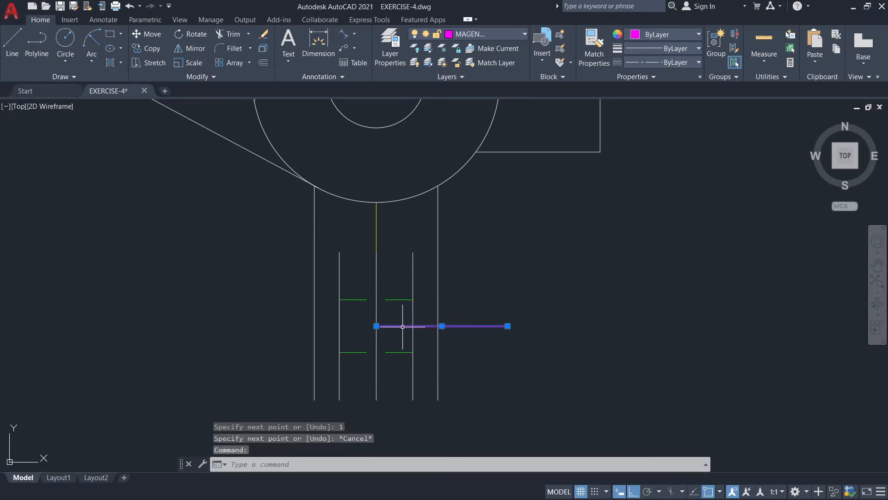
left_click(376, 325)
type("1")
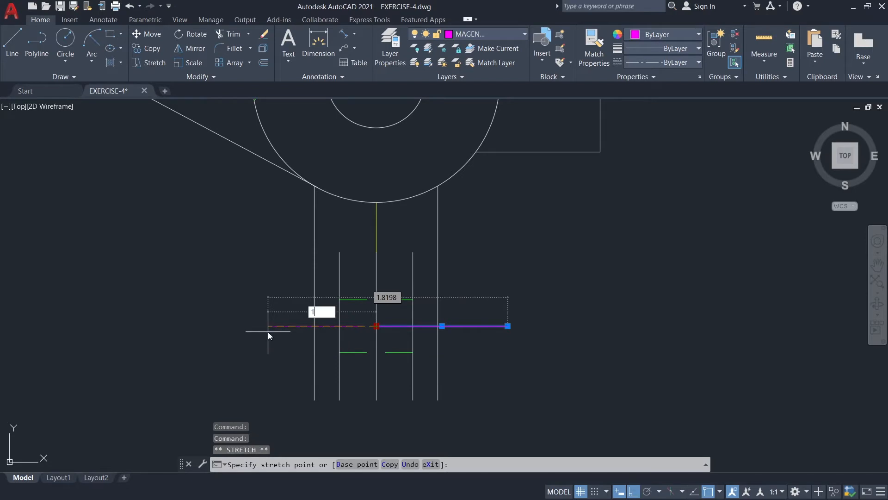
key("Return")
key("Escape")
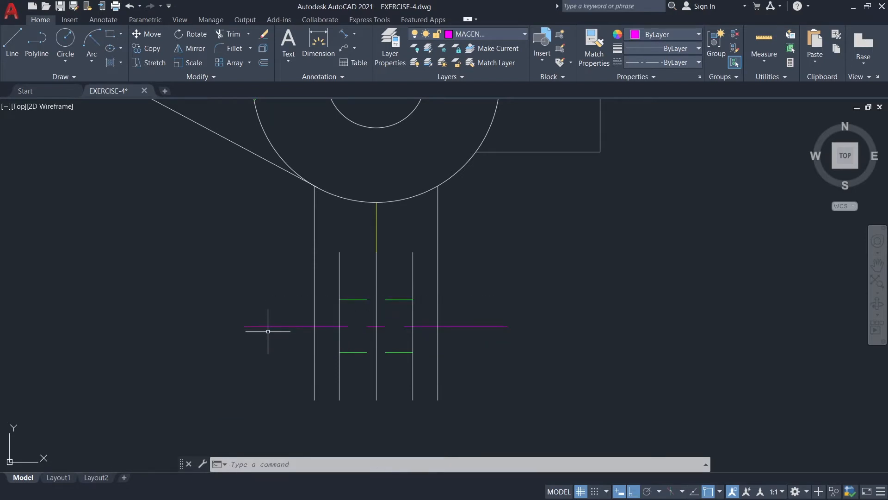
scroll(664, 293, "down", 4)
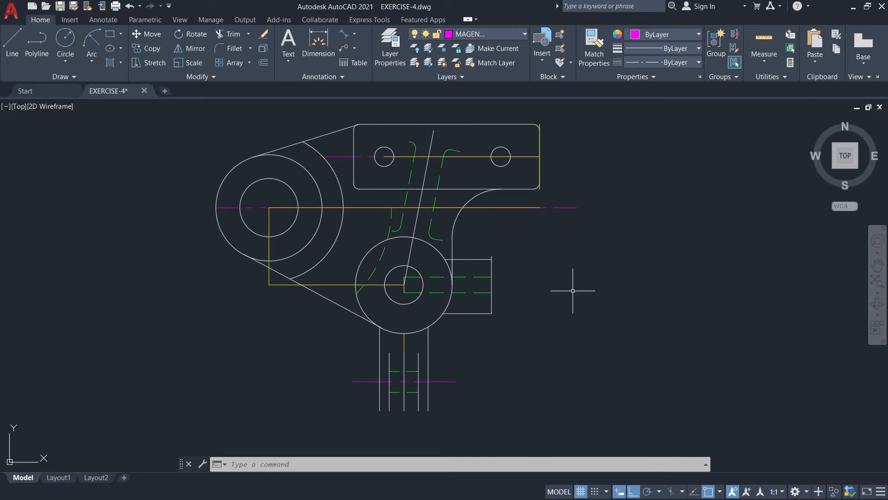
left_click(353, 34)
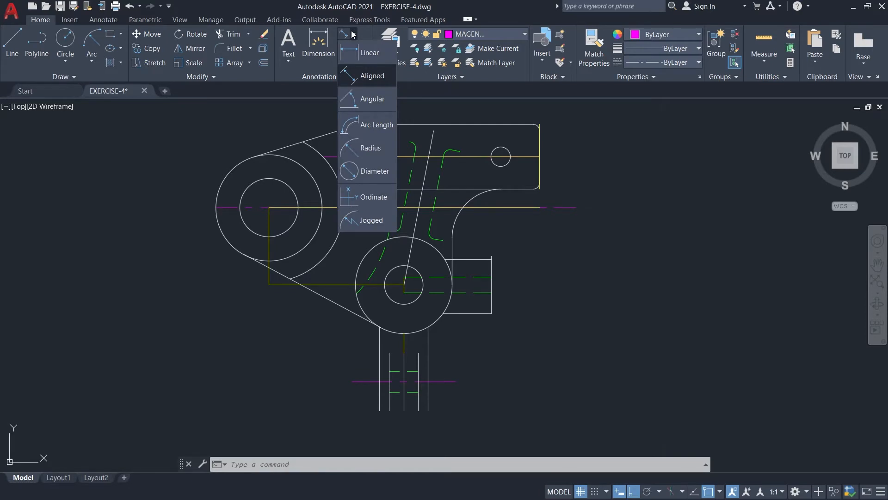
middle_click_drag(627, 267, 460, 277)
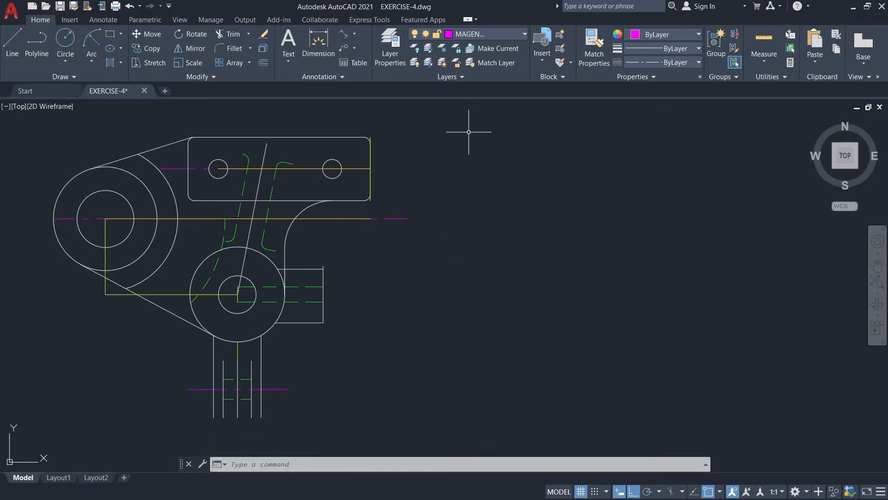
left_click(480, 34)
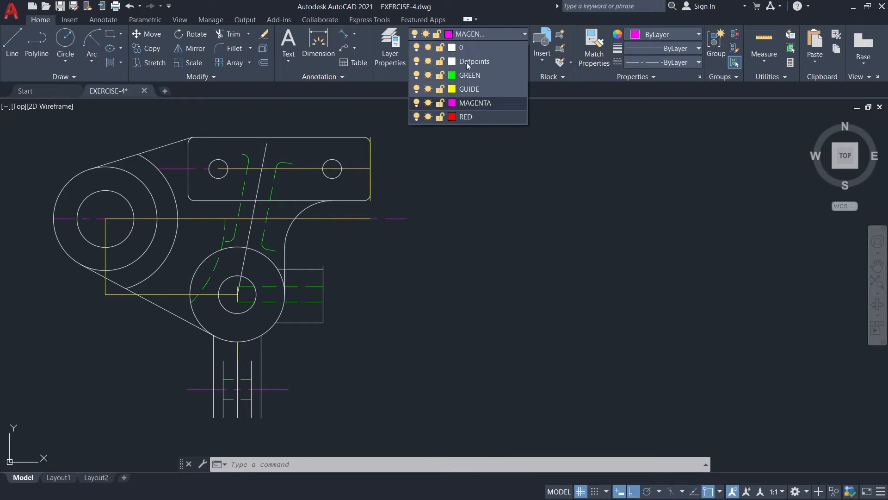
left_click(454, 118)
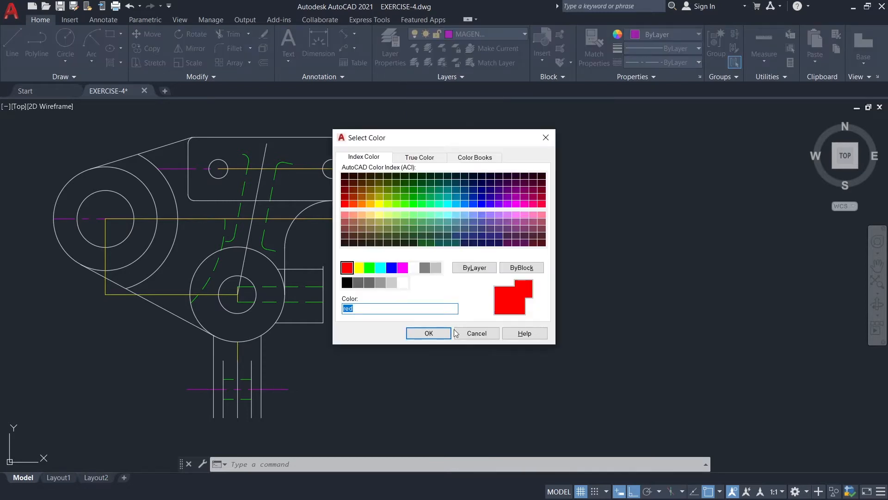
left_click(434, 337)
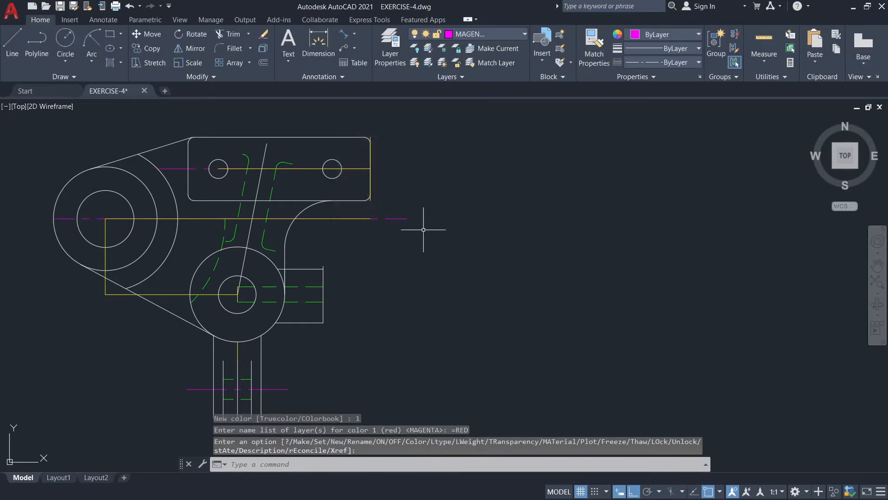
middle_click_drag(423, 230, 438, 266)
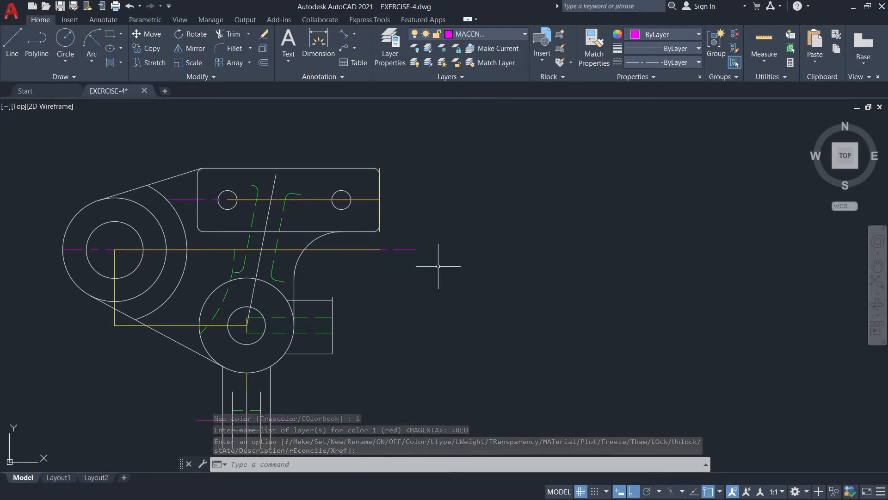
type("dal")
key("Return")
middle_click_drag(438, 190, 446, 213)
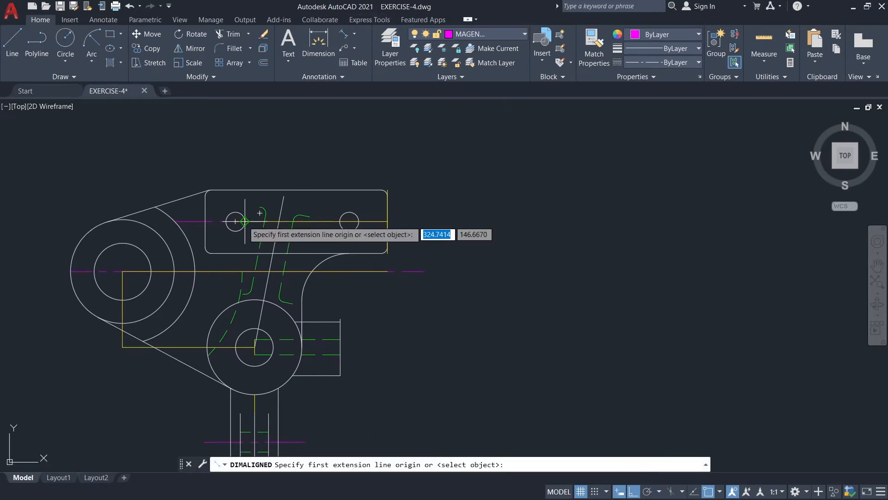
key("Escape")
On the RED layer, draw a vertical extension line 3.85 long downward from the top quadrant of the left boss's outer circle.
left_click(486, 34)
left_click(462, 115)
type("l")
key("Return")
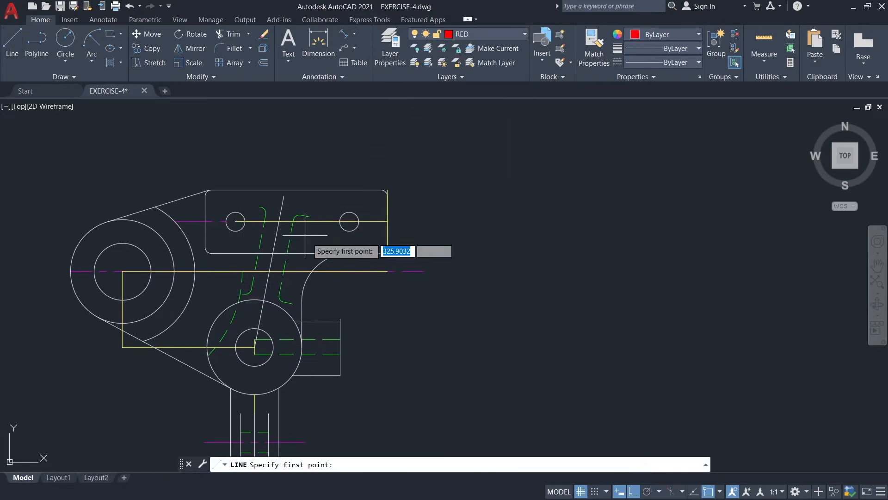
middle_click_drag(305, 236, 324, 208)
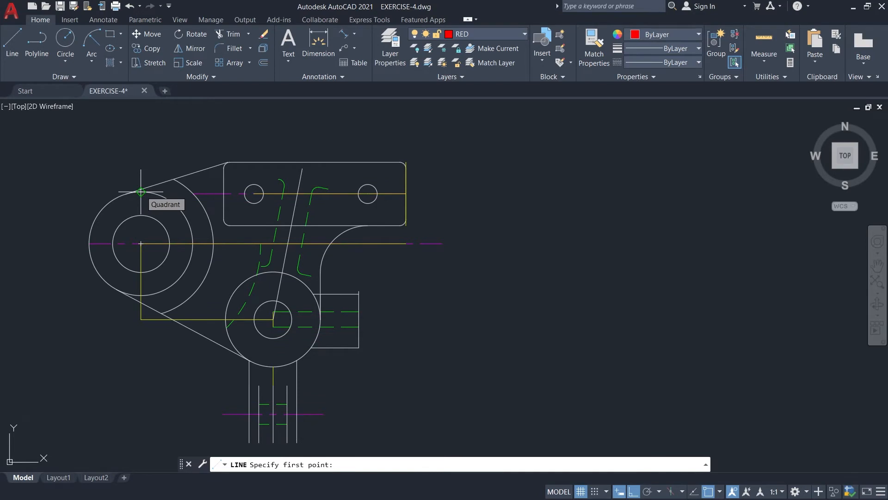
left_click(141, 191)
type("3.85")
key("Return")
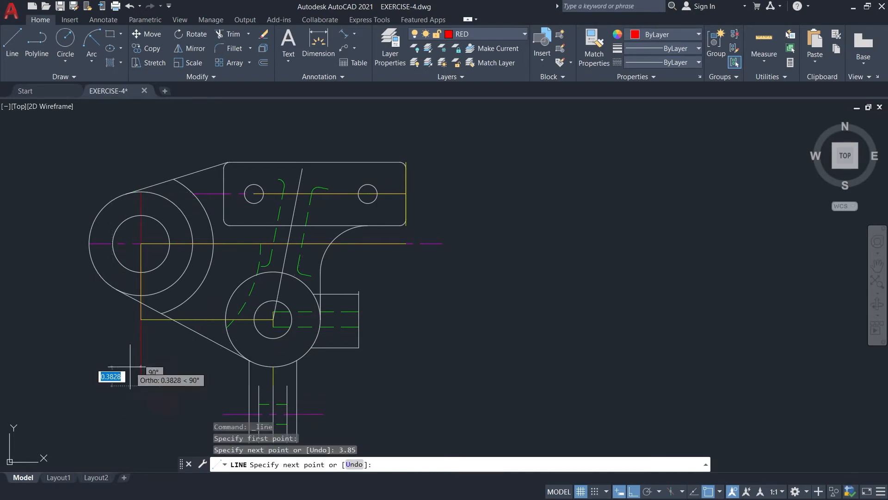
key("Escape")
Draw a red vertical extension line 3.68 long downward from the upper end of the guide on the plate's right edge.
key("Return")
scroll(407, 167, "up", 2)
left_click(406, 165)
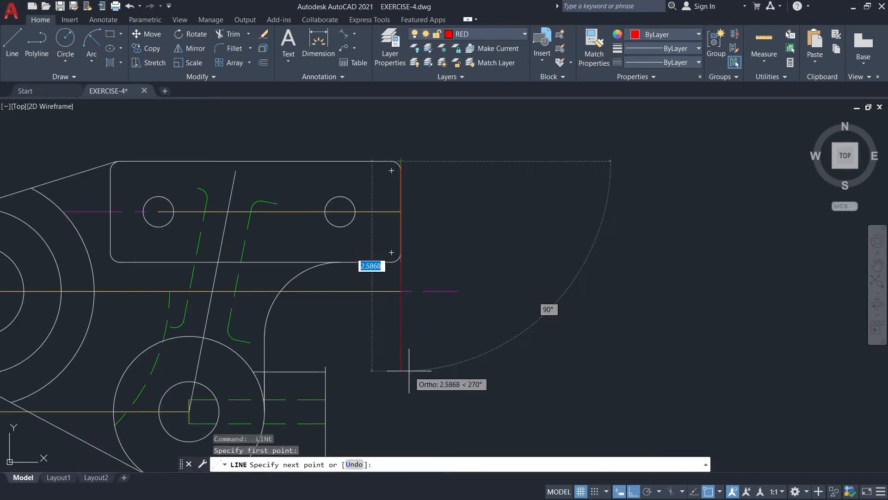
scroll(408, 375, "down", 2)
type("9")
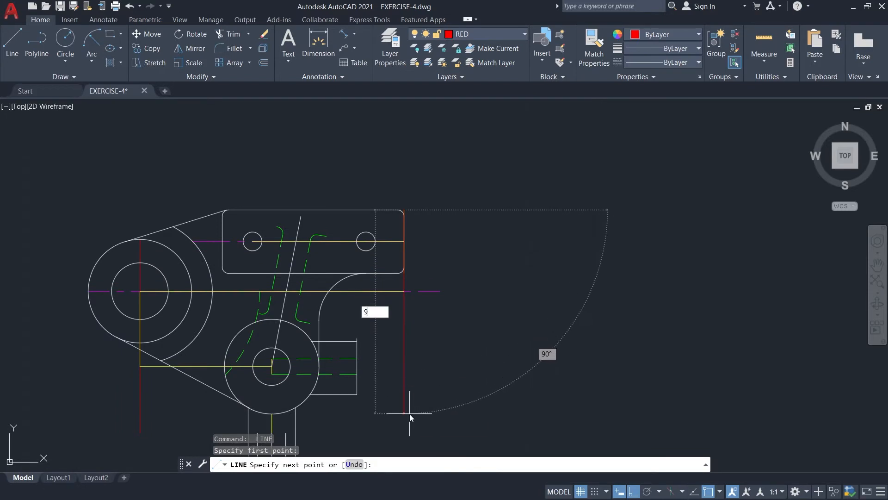
key("Return")
Add an aligned dimension above the plate between the centres of its two small holes.
left_click(343, 34)
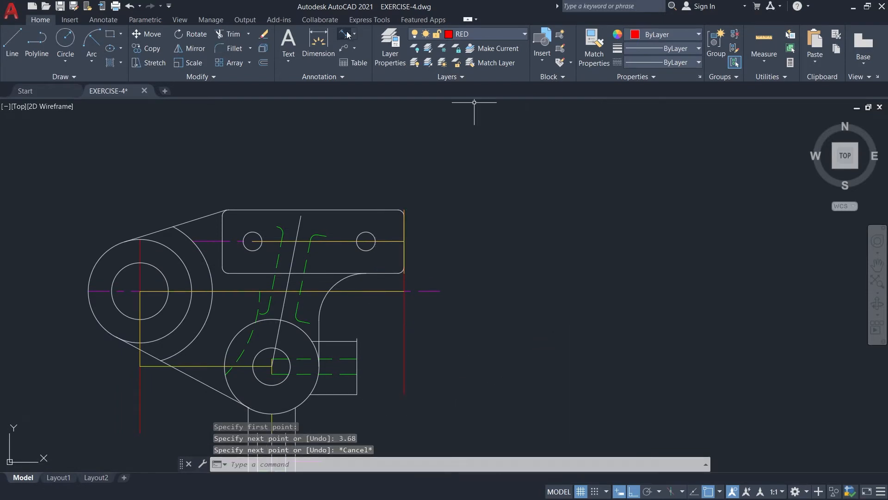
scroll(441, 155, "up", 2)
scroll(405, 200, "down", 2)
left_click(286, 236)
left_click(399, 236)
left_click(407, 188)
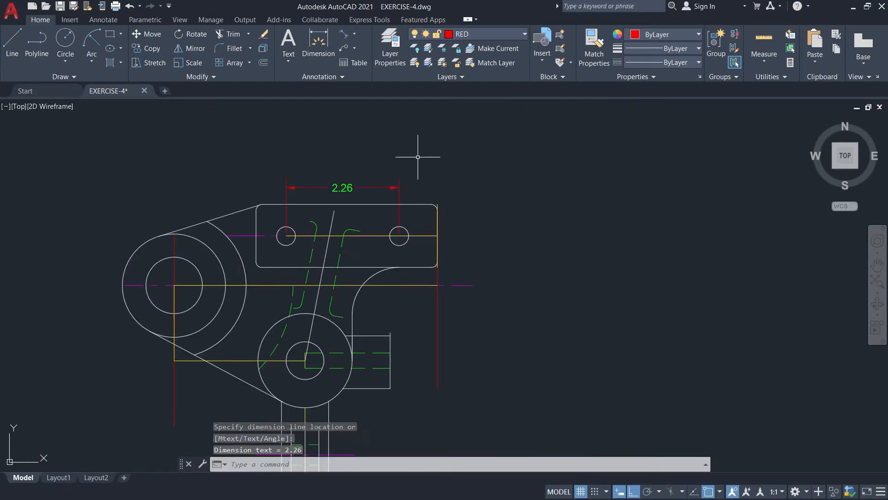
Dimension above the plate the right hole's distance to the plate's right edge and the plate's overall width.
key("Return")
left_click(399, 236)
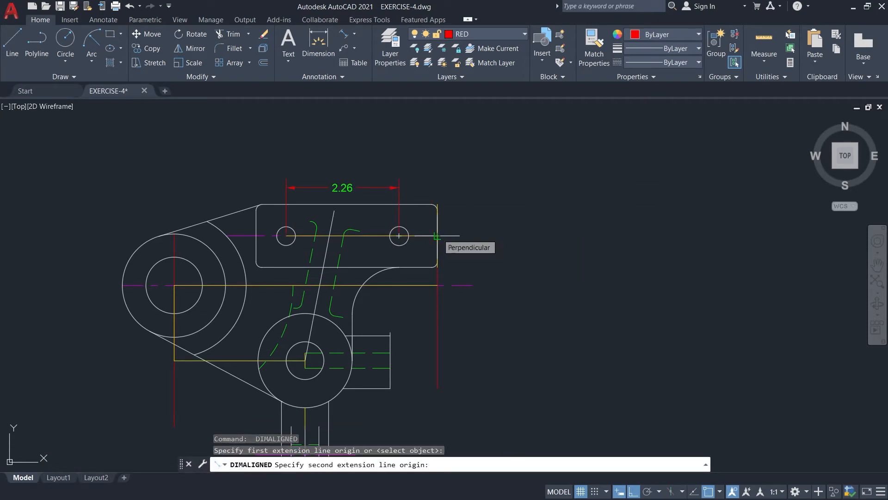
left_click(437, 236)
left_click(443, 181)
key("Return")
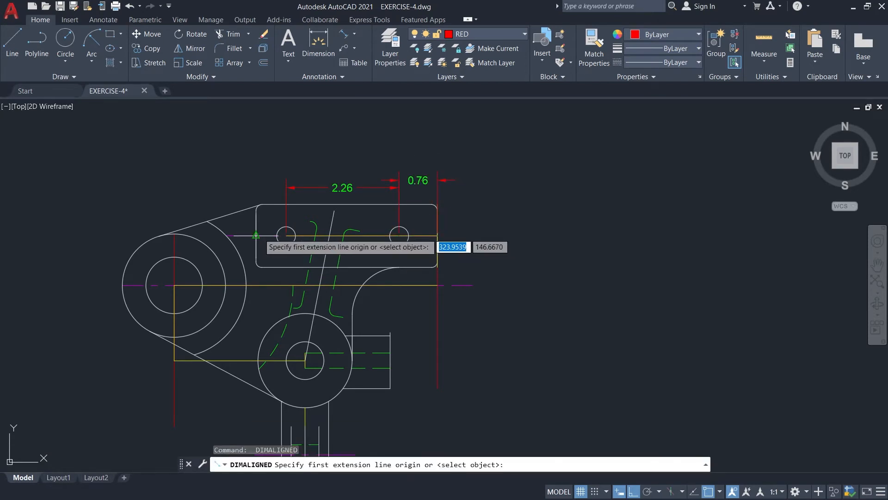
left_click(262, 210)
left_click(437, 211)
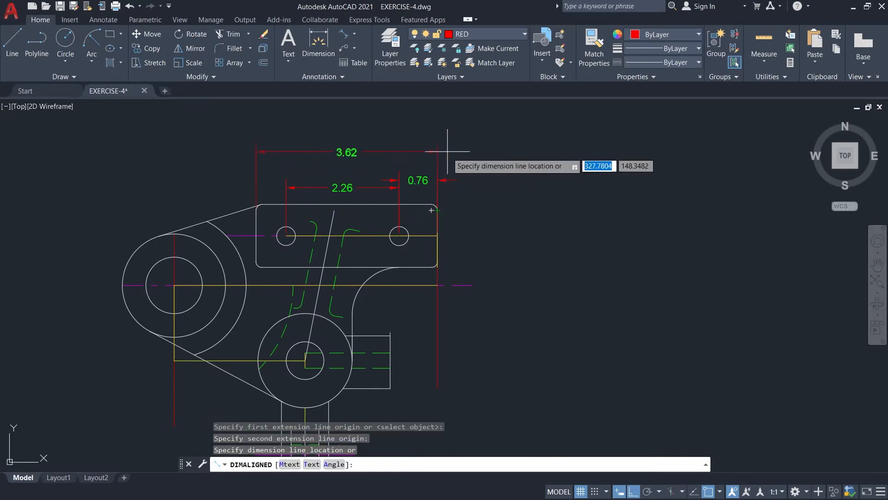
left_click(473, 157)
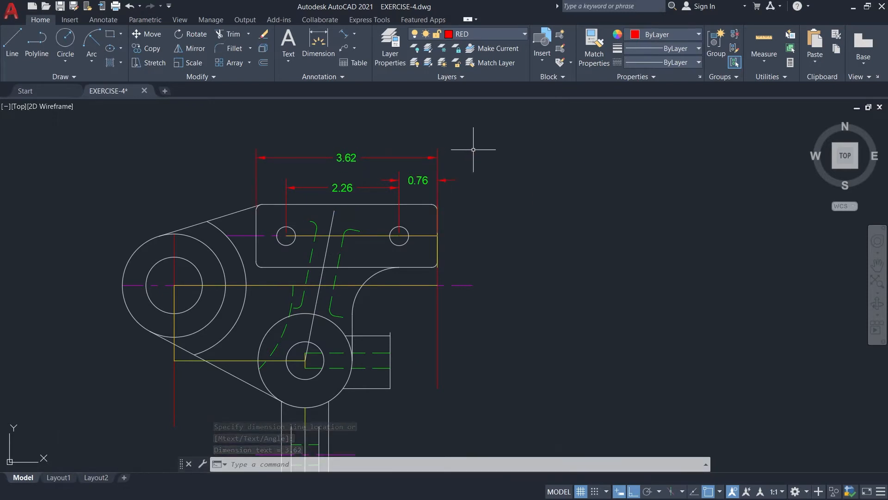
Dimension the horizontal distance from the left boss's centre to the plate's right edge, above the plate width dimension.
key("Return")
left_click(173, 234)
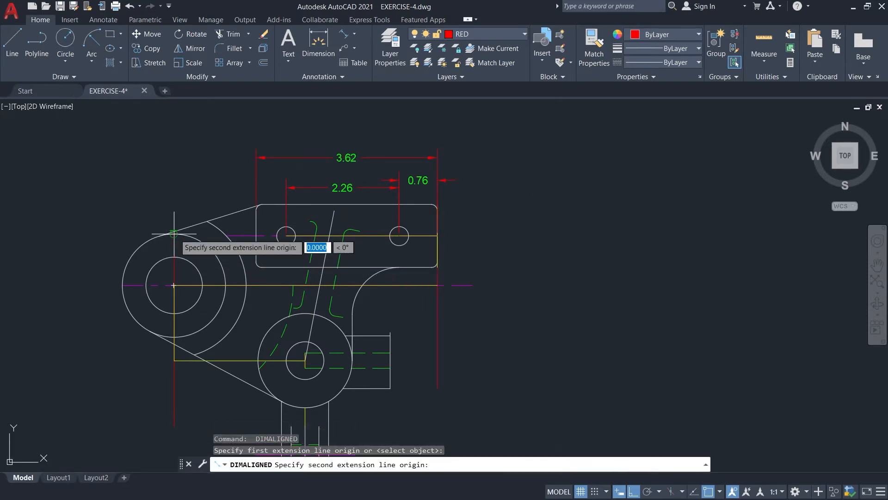
left_click(437, 235)
left_click(438, 132)
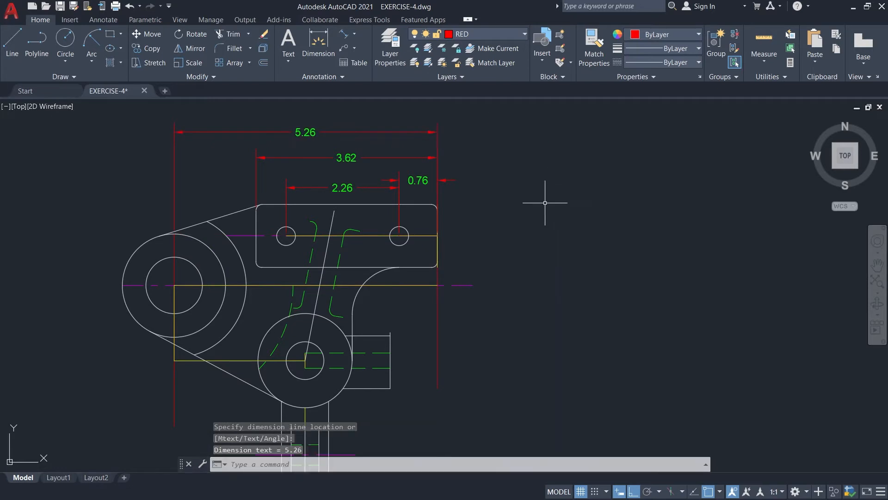
Dimension to the right of the plate its height and the distance from its upper edge to the left boss's horizontal centre line.
key("Return")
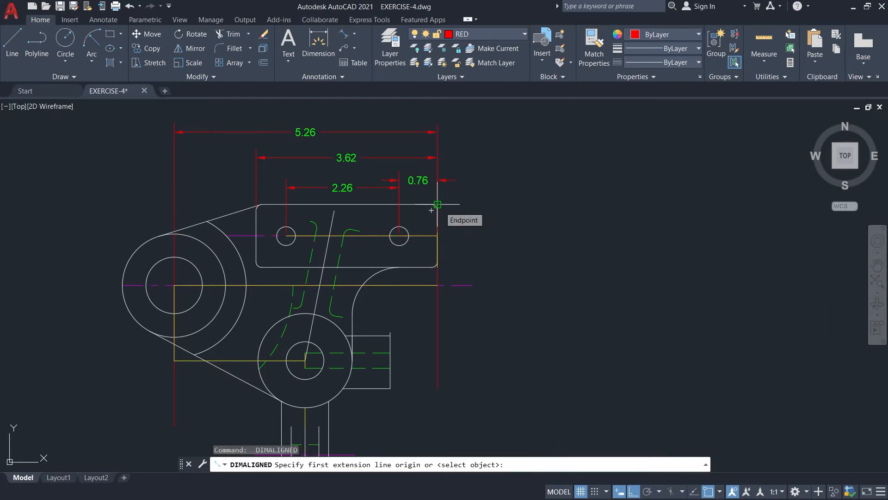
left_click(437, 204)
left_click(437, 267)
left_click(460, 265)
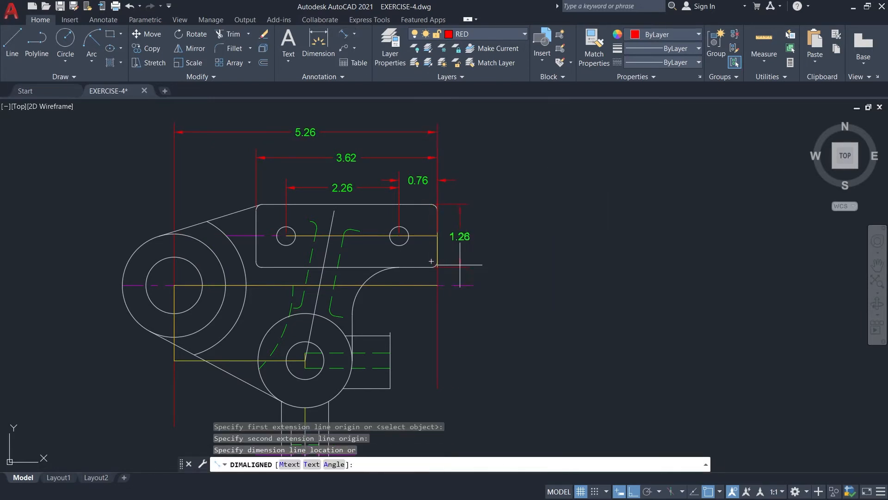
key("Return")
left_click(438, 206)
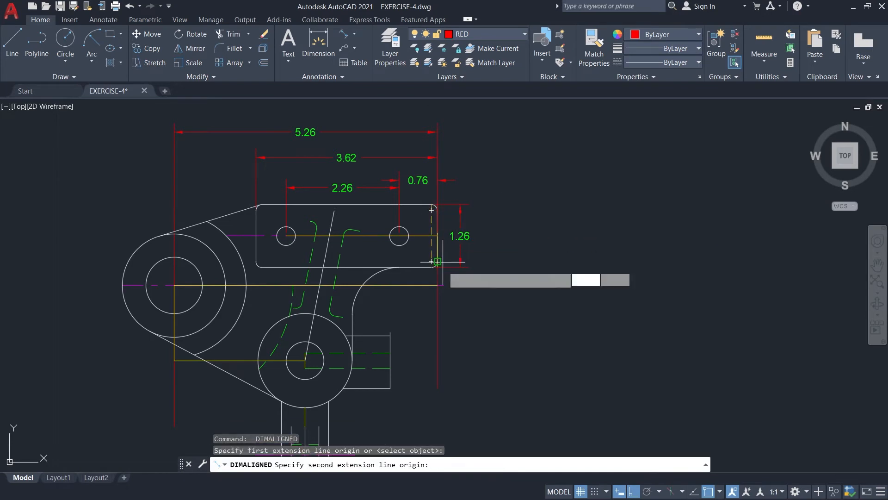
left_click(437, 285)
left_click(488, 280)
Add a diameter dimension to the large arc around the left boss, with its text above the arc.
left_click(355, 39)
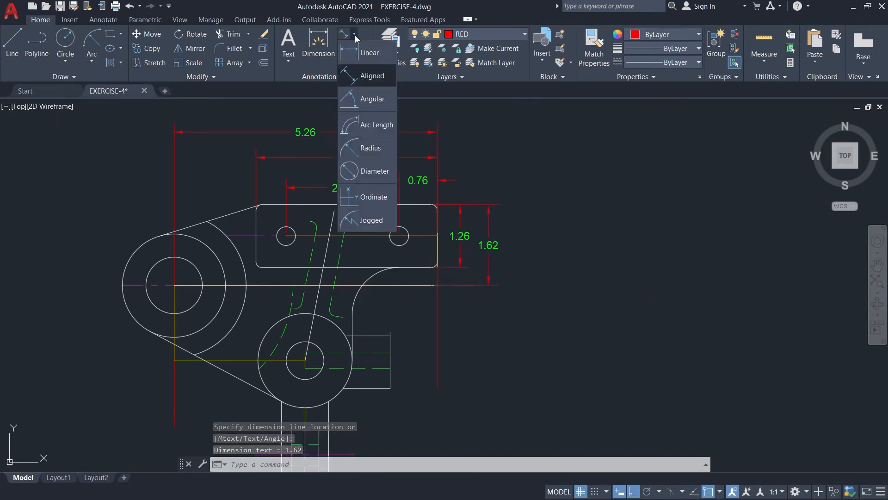
left_click(368, 171)
left_click(224, 231)
left_click(245, 189)
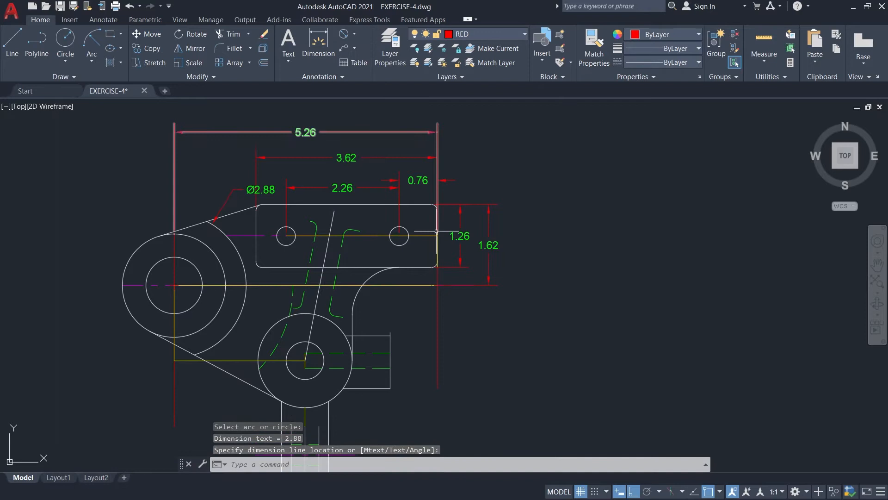
With ortho off, add an aligned dimension along the slanted rib between the upper and lower ends of its right dashed outline.
left_click(354, 34)
left_click(358, 99)
left_click(360, 230)
key("F8")
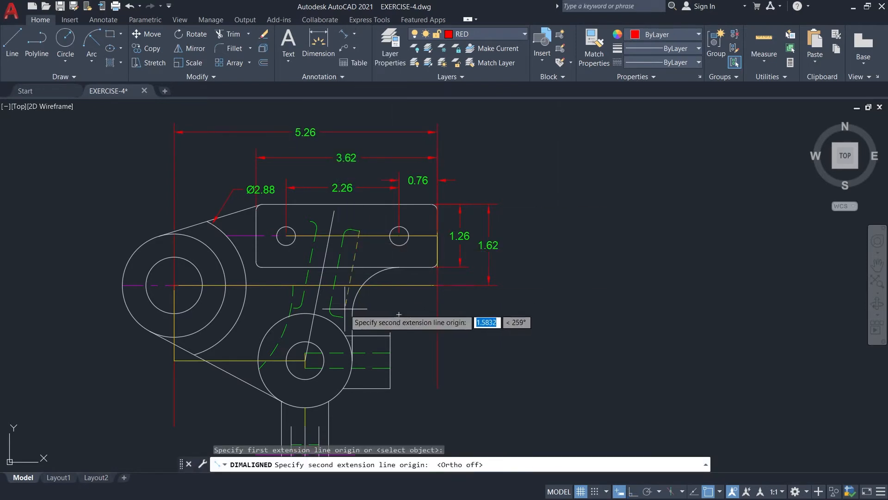
left_click(353, 315)
left_click(359, 315)
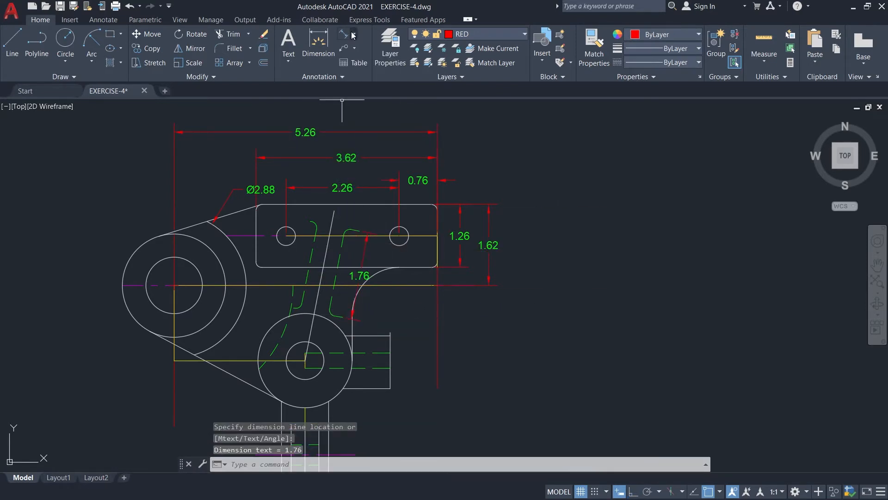
key("Return")
left_click(308, 266)
left_click(335, 272)
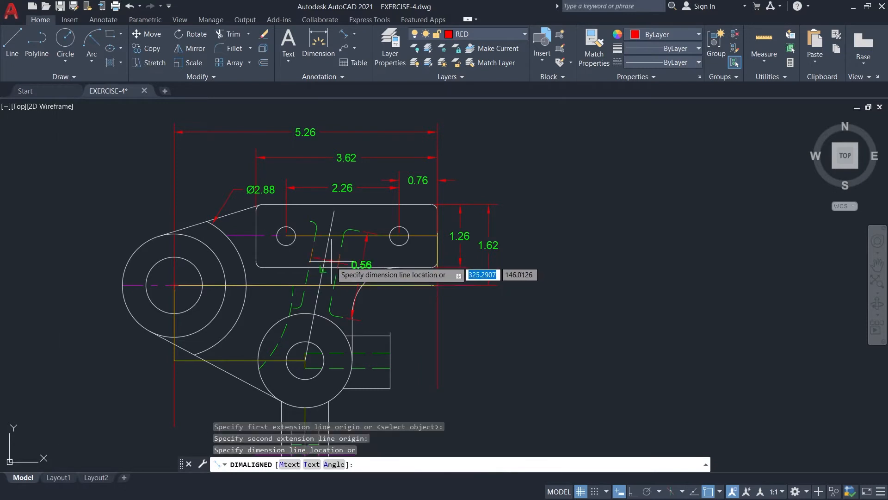
key("Escape")
Add an aligned dimension across the slanted rib between its two dashed lines, with the text to the left.
key("Return")
left_click(309, 266)
left_click(336, 271)
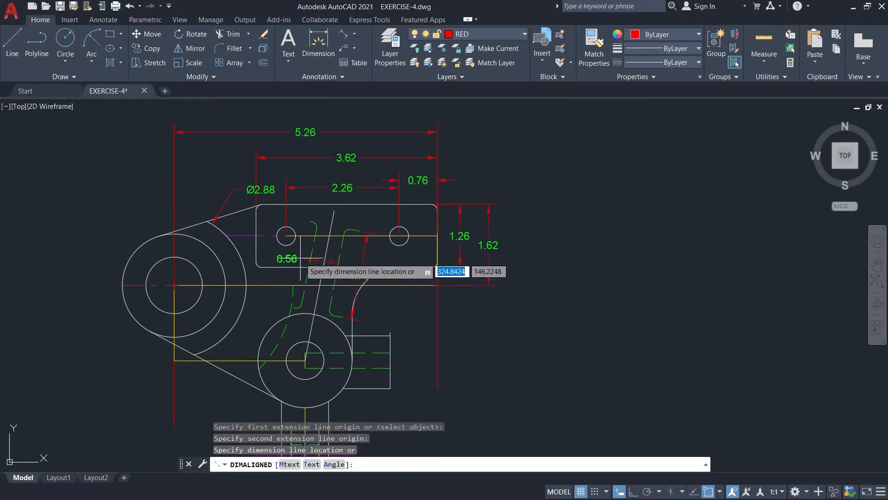
left_click(323, 260)
Add radius dimensions to the concave arc below the plate and to the dashed arc left of the slanted rib.
left_click(354, 34)
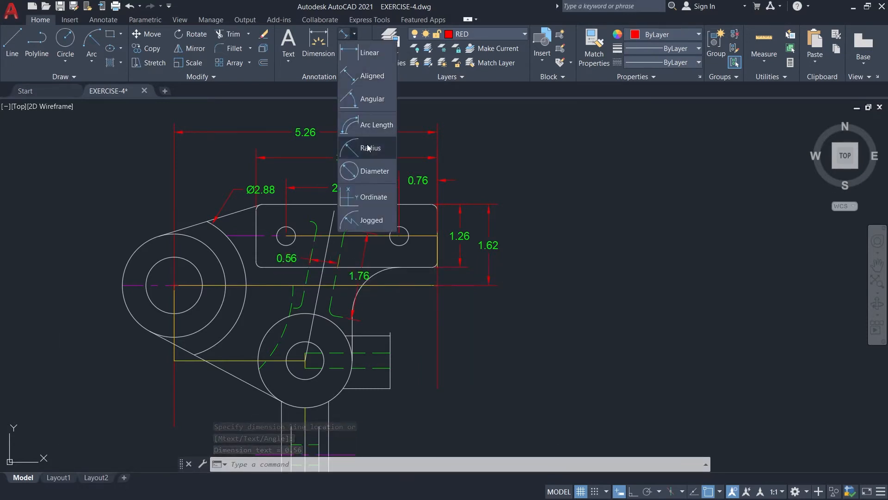
left_click(366, 148)
left_click(366, 281)
left_click(387, 300)
key("Return")
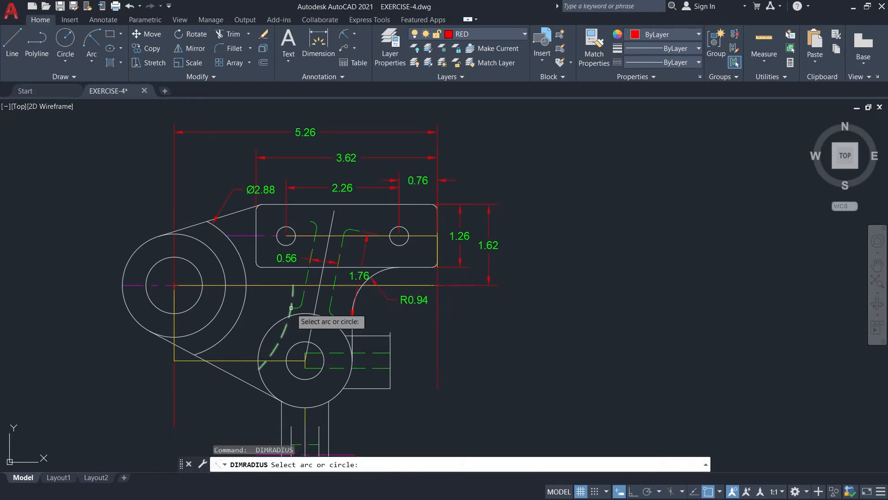
left_click(293, 301)
left_click(263, 294)
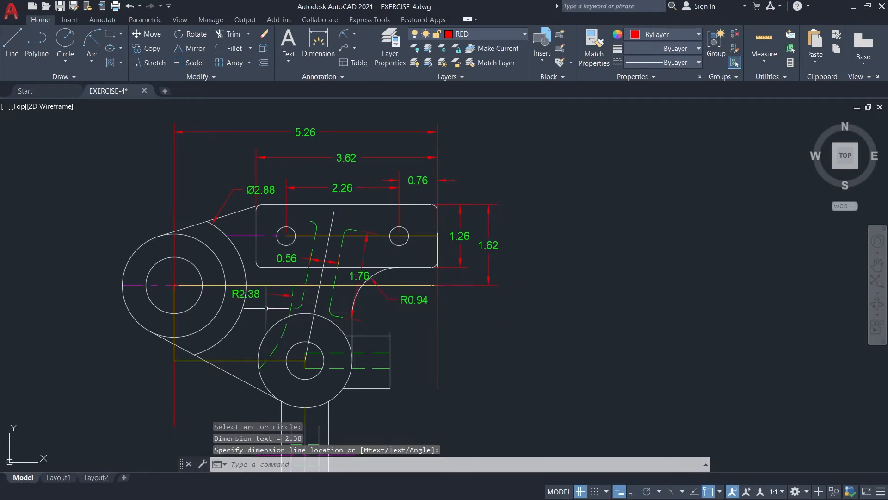
Add diameter dimensions to the left boss's inner and outer circles, placed above left and below left of the boss.
left_click(354, 34)
left_click(366, 165)
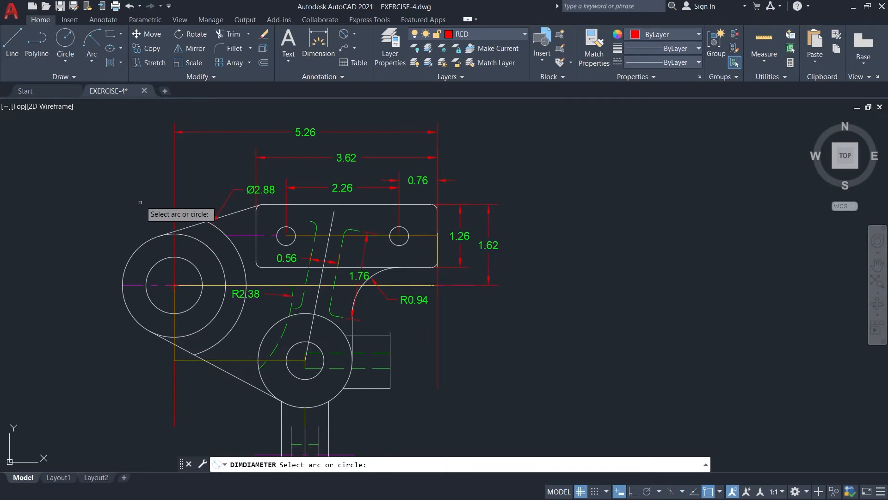
left_click(163, 255)
left_click(137, 211)
key("Return")
left_click(141, 325)
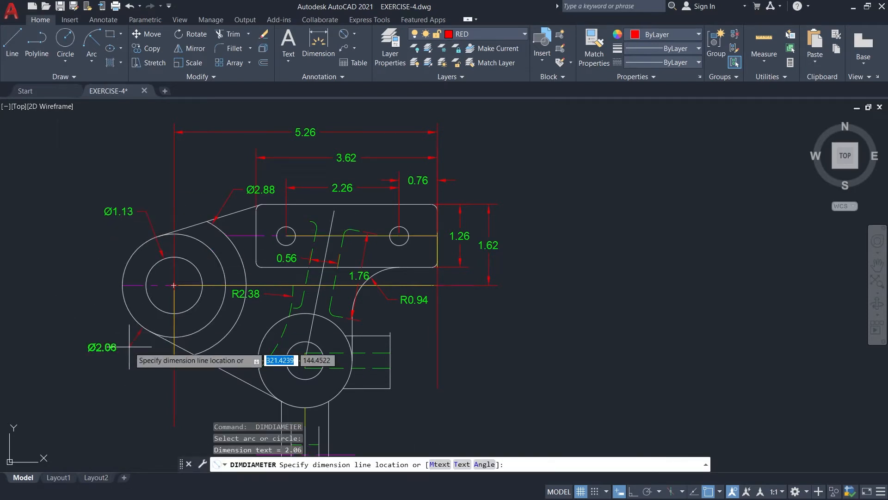
left_click(129, 346)
Add a diameter dimension to the lower boss's outer circle, with its text to the lower left.
middle_click_drag(266, 382, 271, 296)
key("Return")
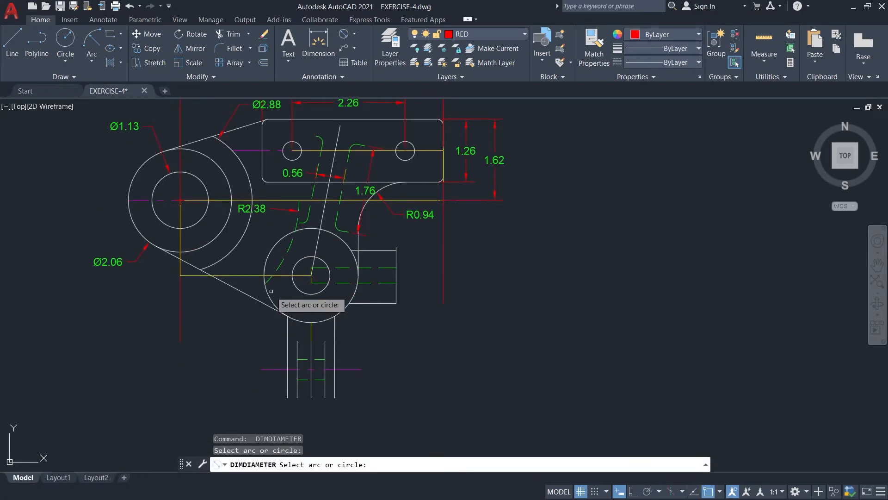
left_click(271, 291)
left_click(233, 307)
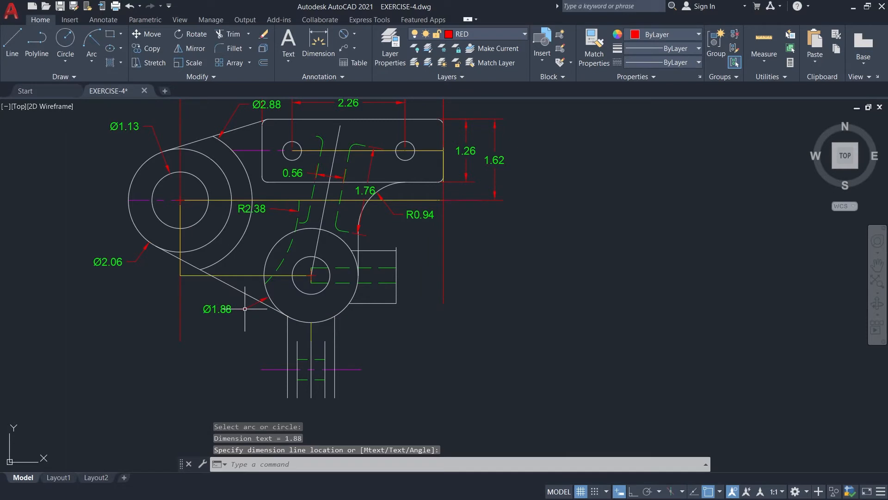
Add an aligned dimension for the height of the side stub's end face, to the right of the lower boss.
left_click(350, 38)
left_click(354, 35)
left_click(357, 54)
left_click(354, 36)
left_click(358, 75)
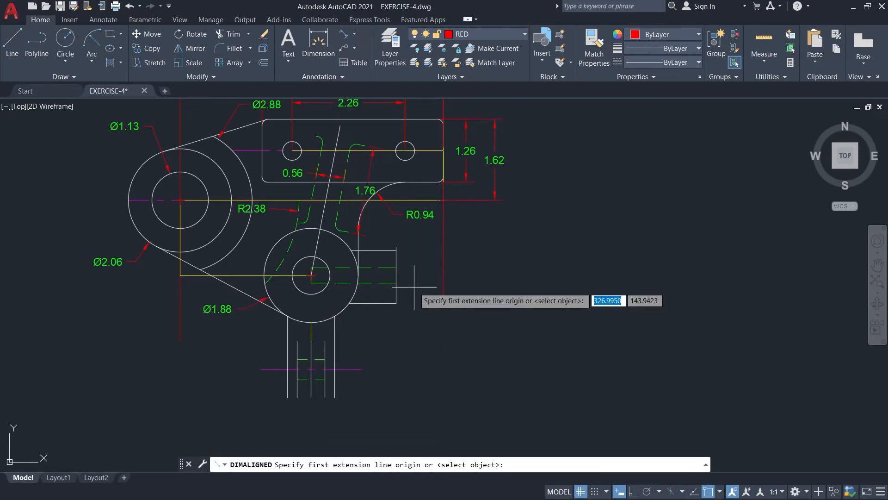
left_click(396, 250)
left_click(396, 303)
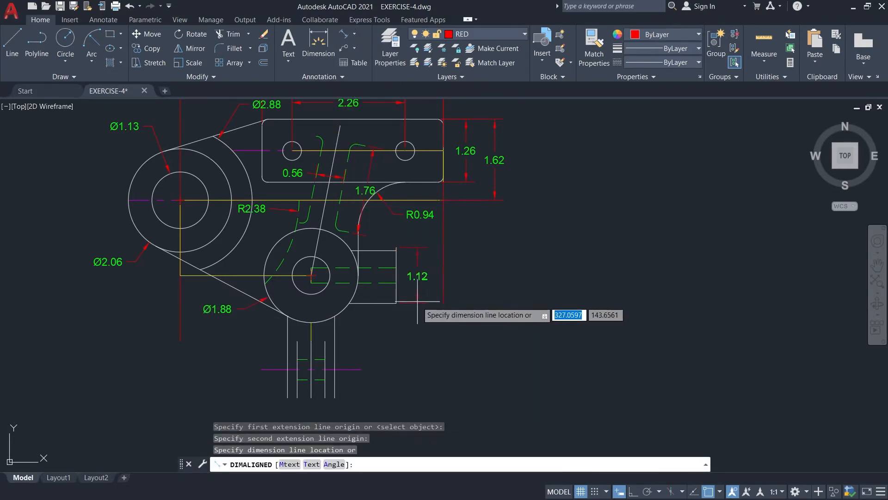
left_click(417, 301)
Dimension below the lower boss the horizontal distances from its centre to the side stub's end face and to the left boss's centre.
key("Return")
left_click(311, 275)
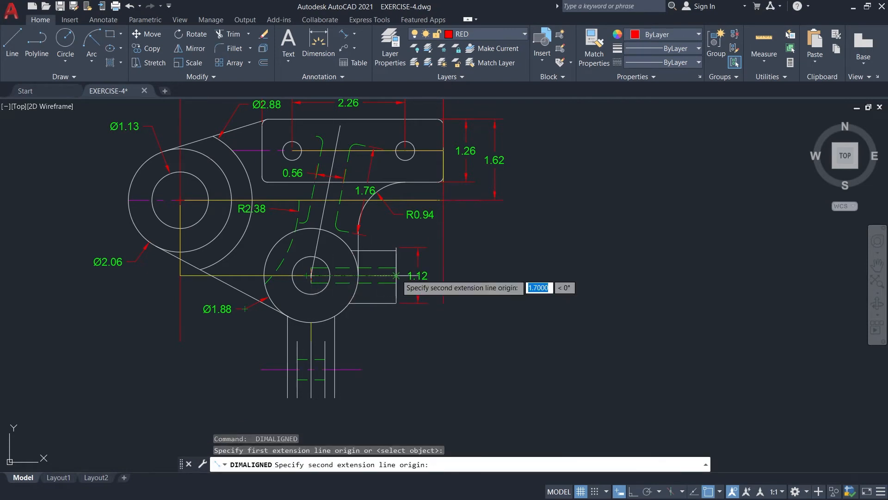
left_click(396, 276)
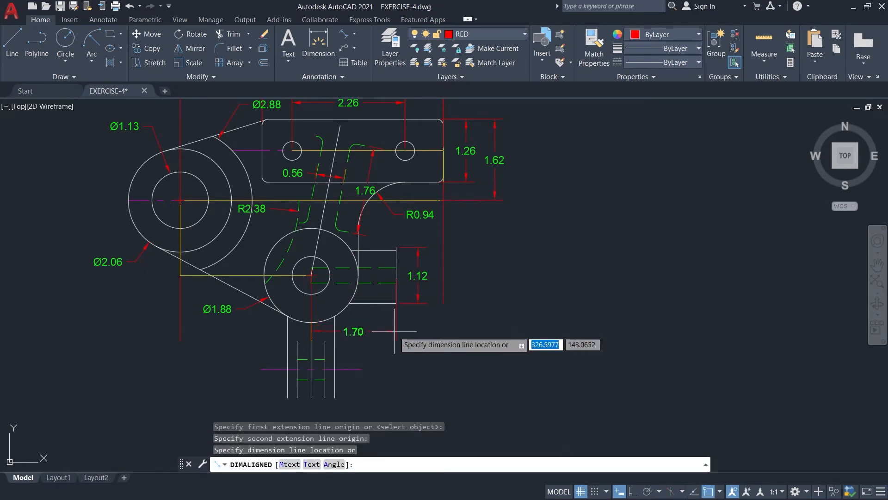
left_click(394, 329)
key("Return")
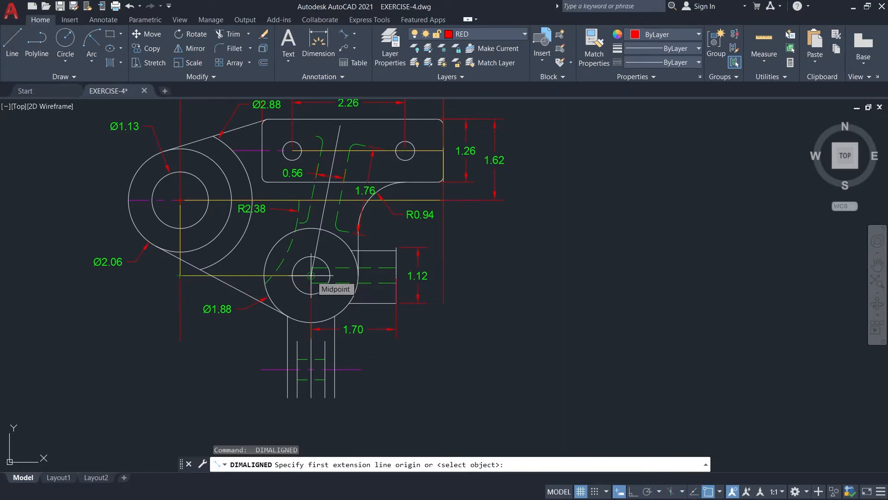
left_click(180, 276)
left_click(311, 275)
left_click(311, 329)
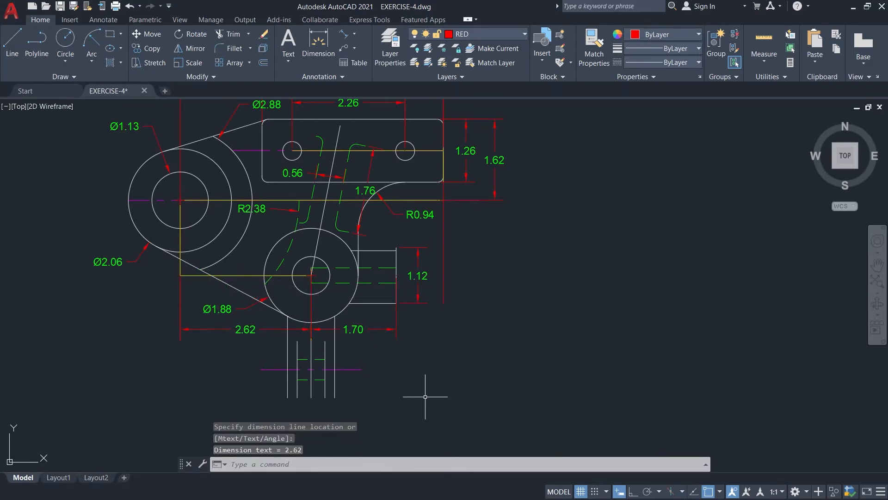
Dimension below the stem the spacing of its two inner lines and the width between its outer edges.
scroll(425, 397, "up", 2)
key("Return")
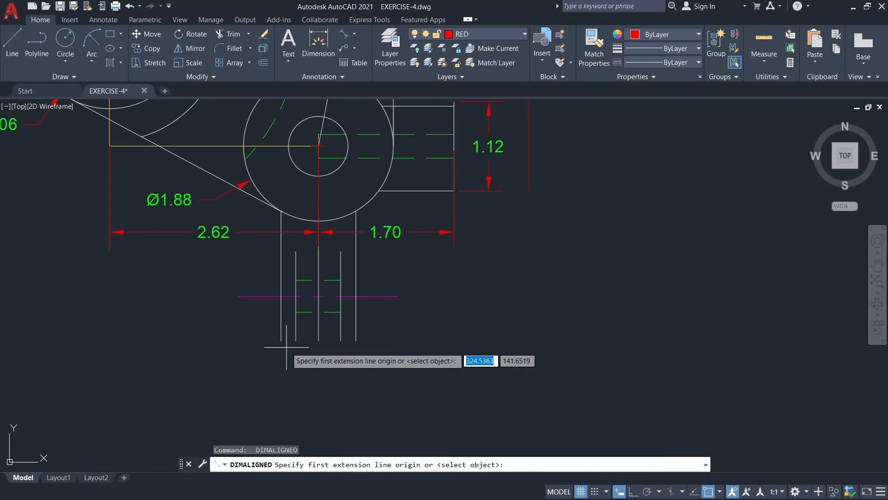
left_click(296, 341)
left_click(340, 341)
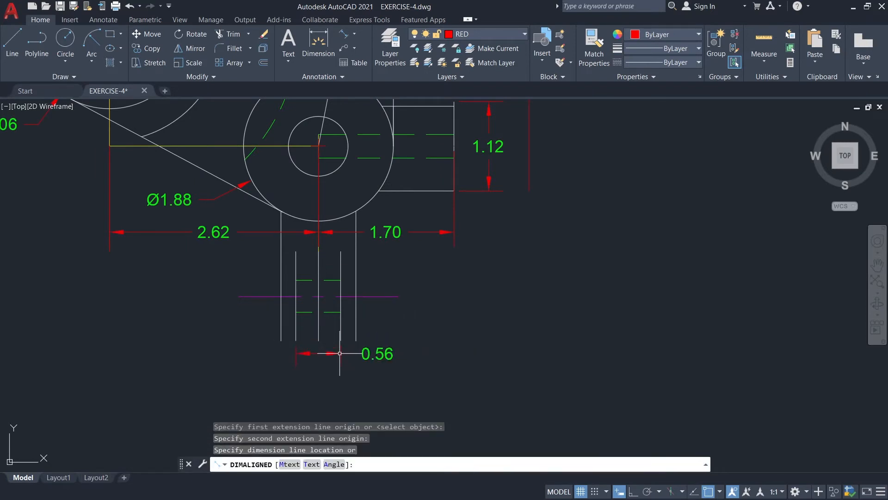
left_click(341, 349)
key("Return")
left_click(281, 341)
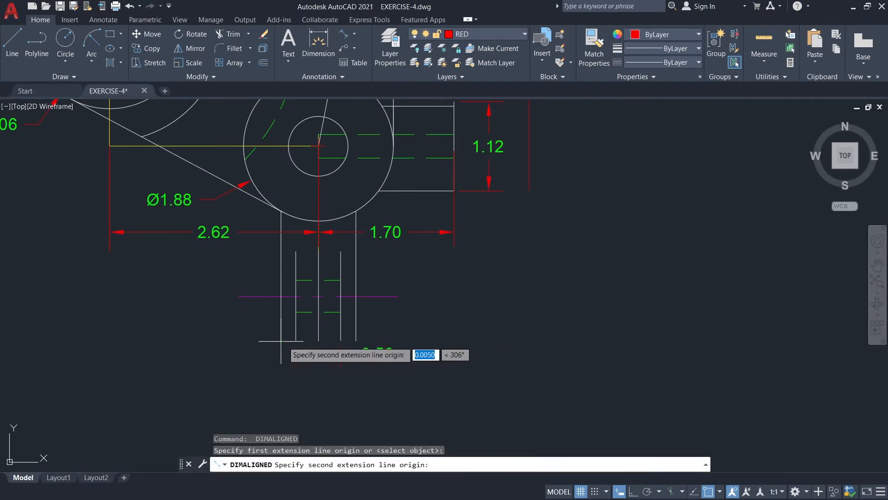
left_click(359, 341)
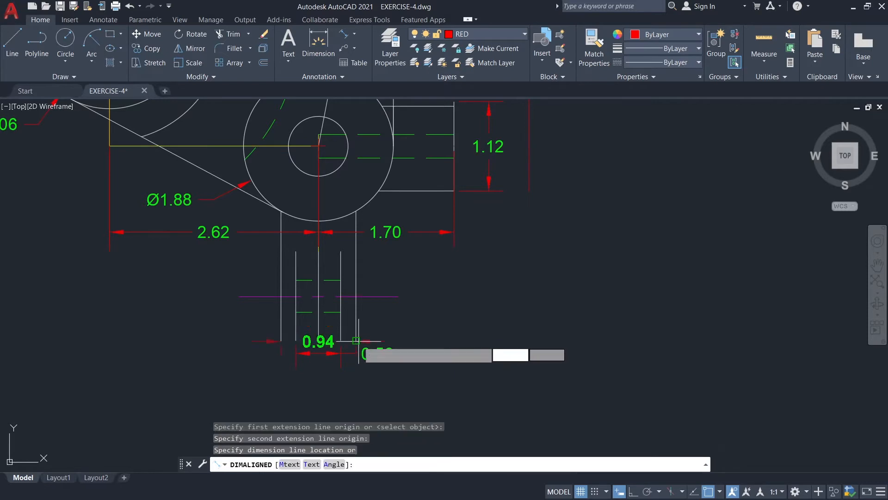
left_click(358, 376)
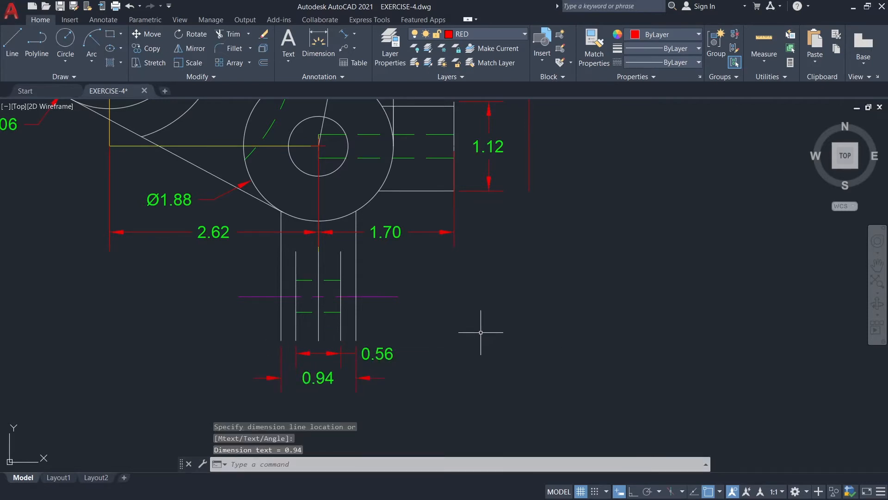
Review the dimensioned bracket view as a whole for completeness.
scroll(476, 333, "down", 2)
middle_click_drag(507, 311, 448, 362)
scroll(465, 330, "down", 2)
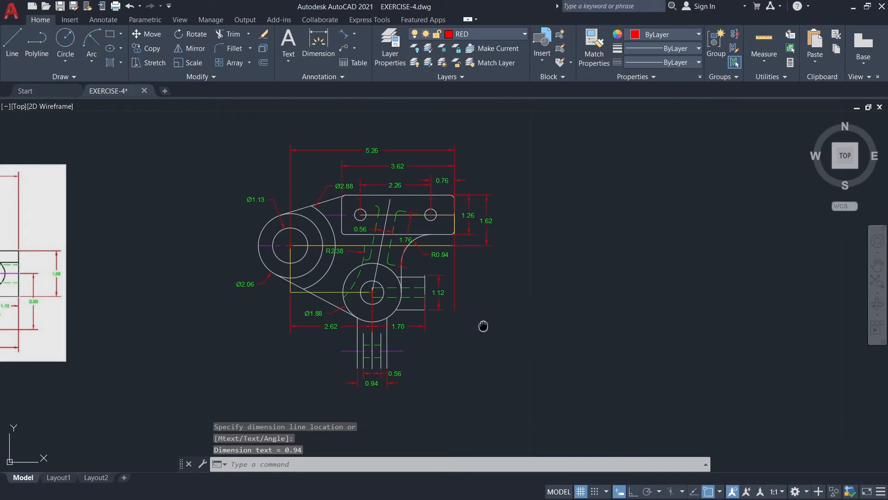
mouse_move(482, 325)
middle_mouse_down()
mouse_move(418, 323)
mouse_move(413, 312)
middle_mouse_up()
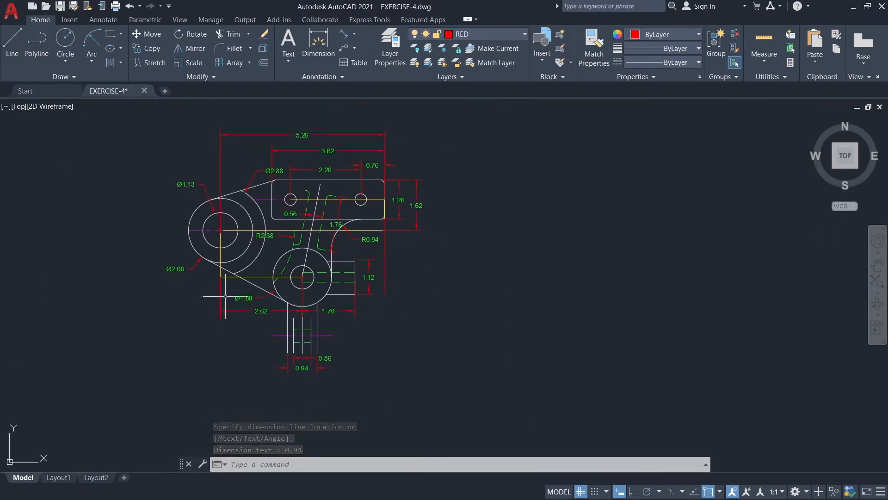
scroll(250, 309, "down", 2)
scroll(321, 312, "up", 4)
scroll(359, 302, "down", 2)
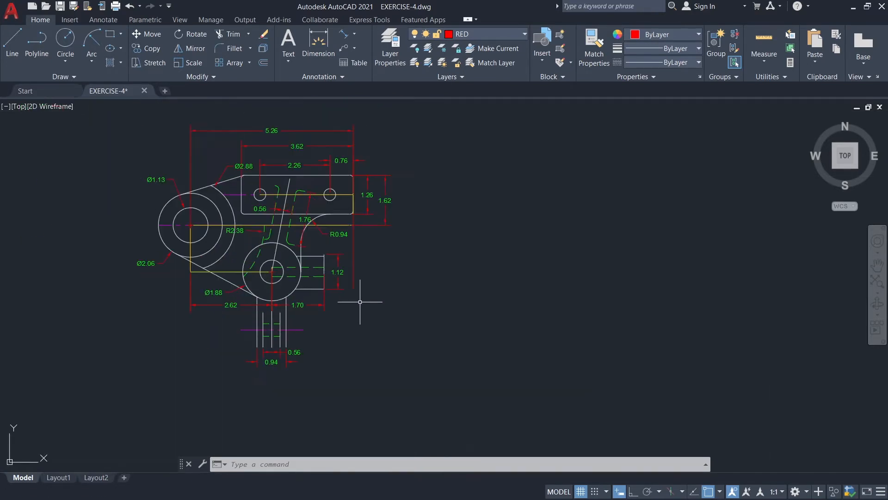
middle_click_drag(387, 302, 379, 316)
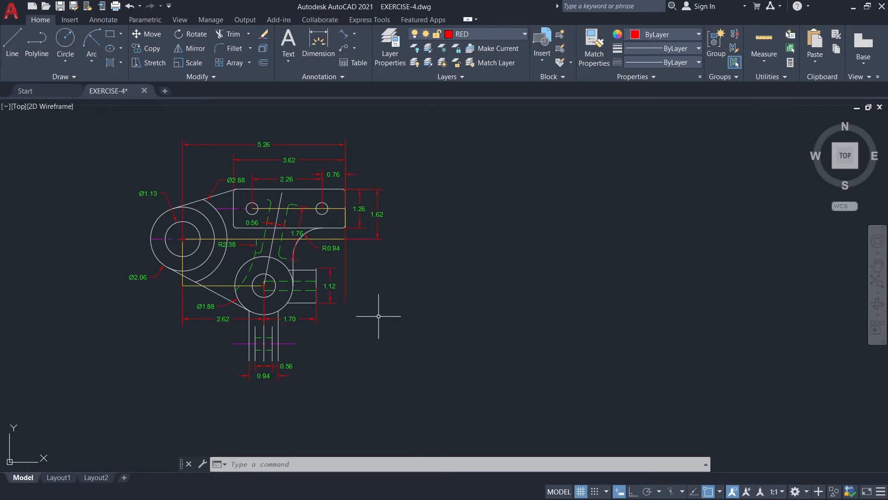
Turn off the RED dimension layer and make GUIDE the current layer.
left_click(481, 34)
left_click(415, 117)
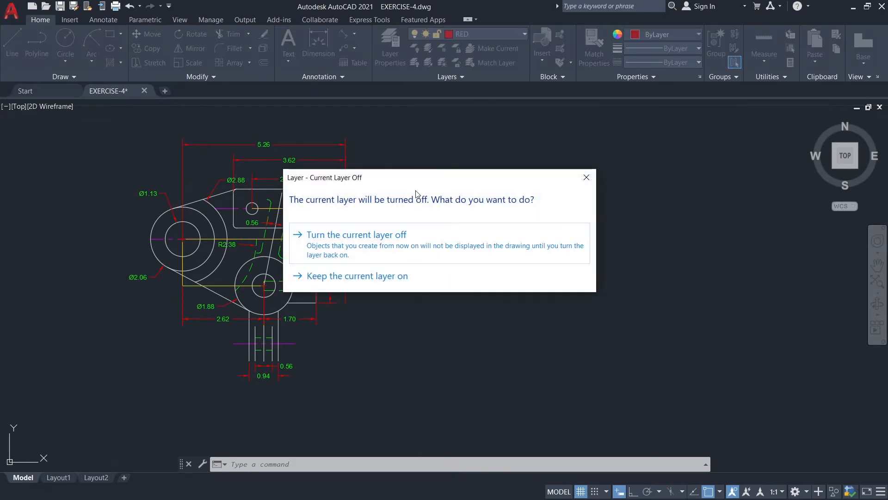
left_click(400, 236)
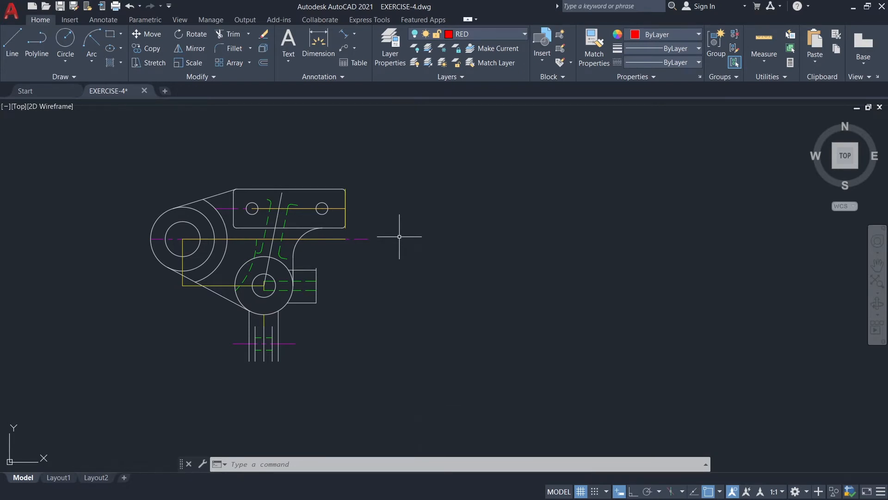
mouse_move(432, 218)
middle_mouse_down()
mouse_move(397, 232)
mouse_move(377, 223)
mouse_move(384, 224)
middle_mouse_up()
scroll(396, 232, "up", 2)
scroll(394, 236, "down", 2)
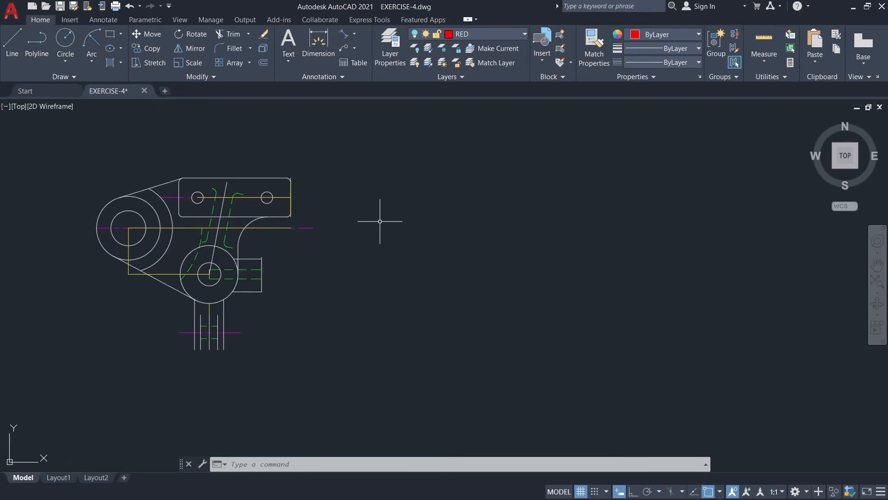
left_click(498, 32)
left_click(471, 88)
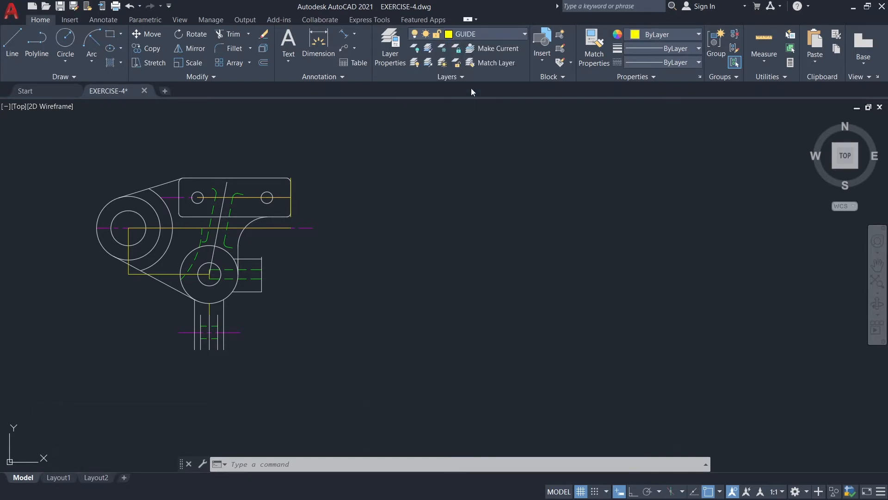
Draw a horizontal guide line 7.1 long to the right from the right end of the upper plate's top edge.
left_click(12, 43)
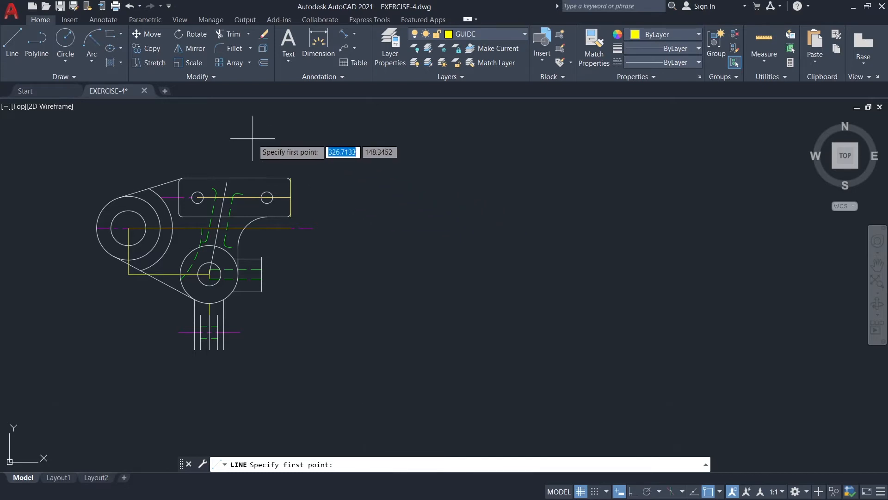
scroll(327, 199, "up", 2)
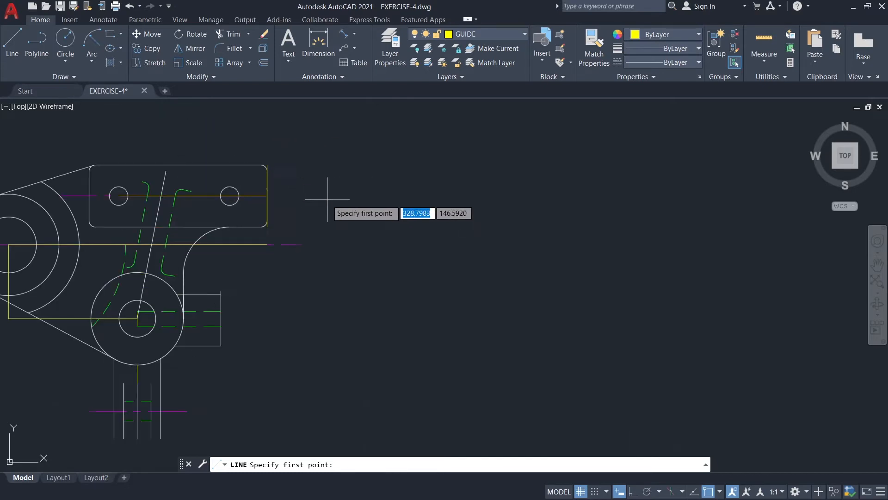
left_click(261, 165)
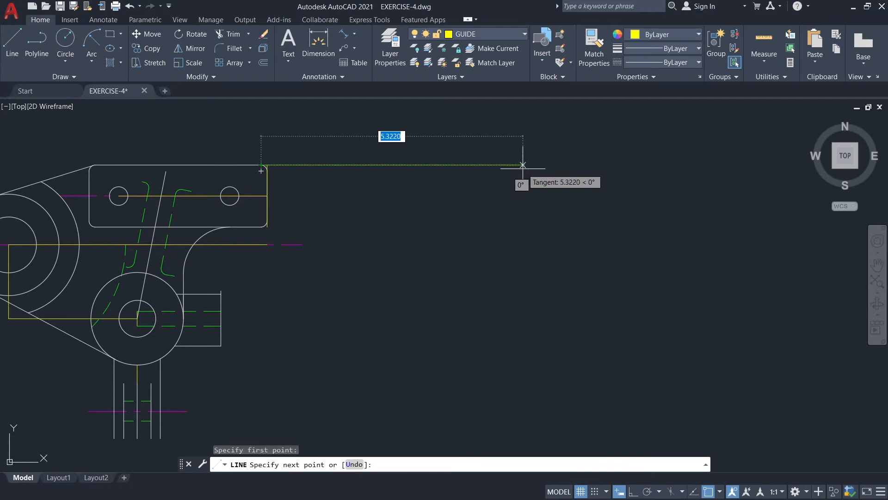
type("7.1")
key("Return")
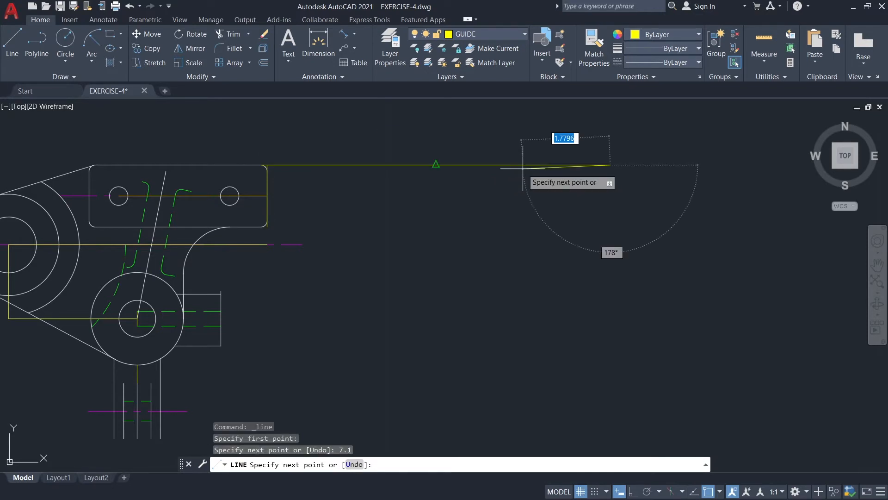
key("Escape")
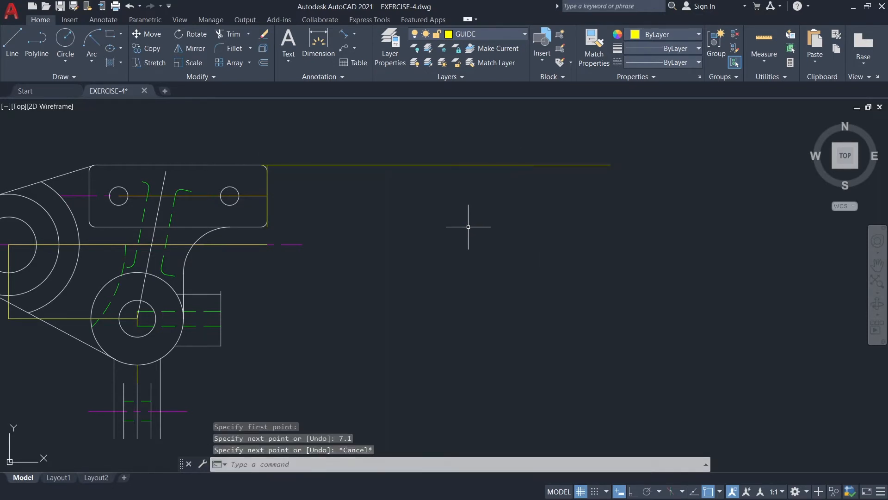
With Ortho on, draw a horizontal guide line 4.92 long to the right from the centre of the plate's right hole.
key("Return")
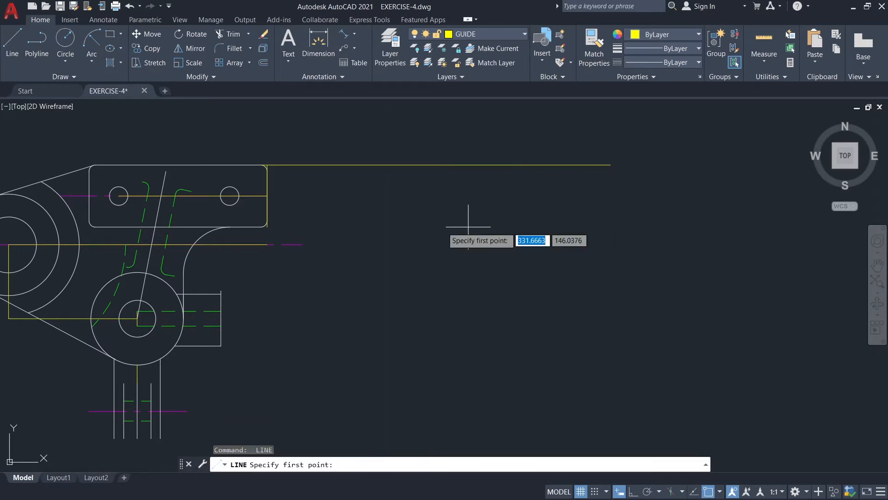
left_click(230, 196)
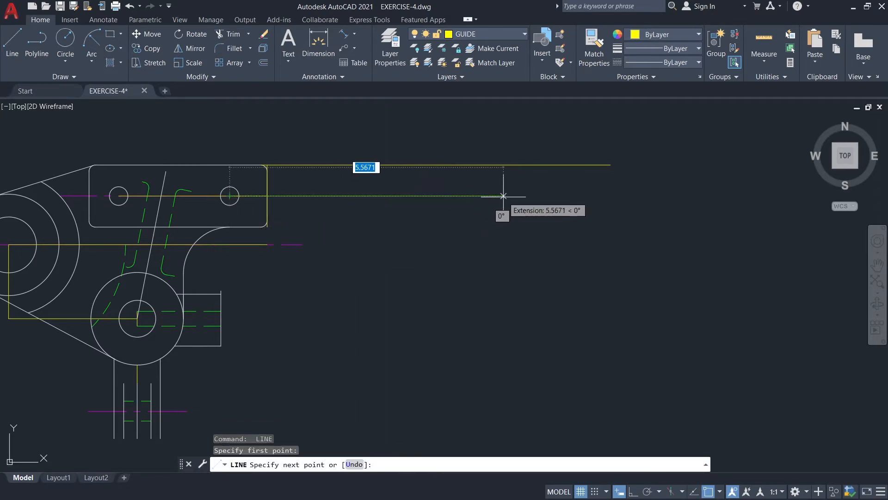
key("F8")
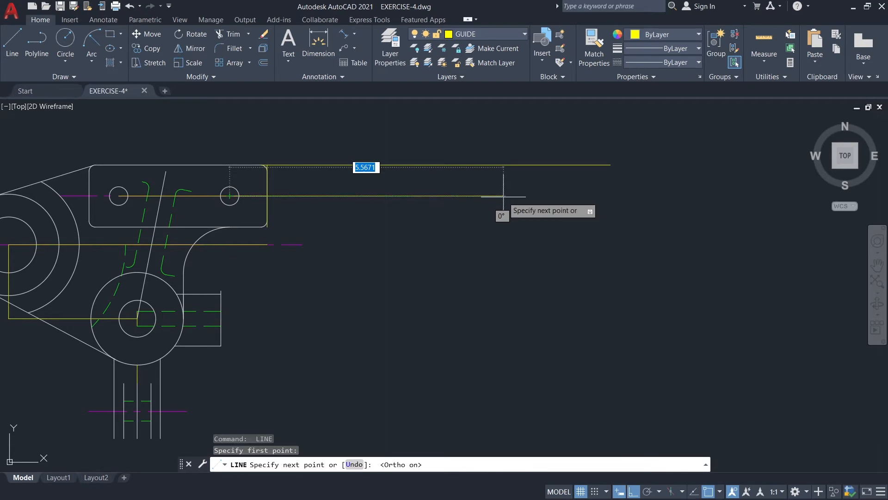
type("4.92")
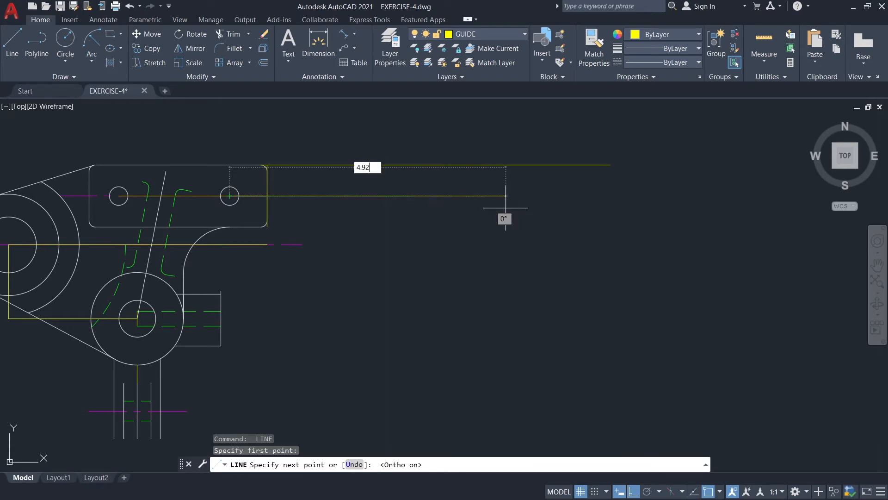
key("Return")
key("Escape")
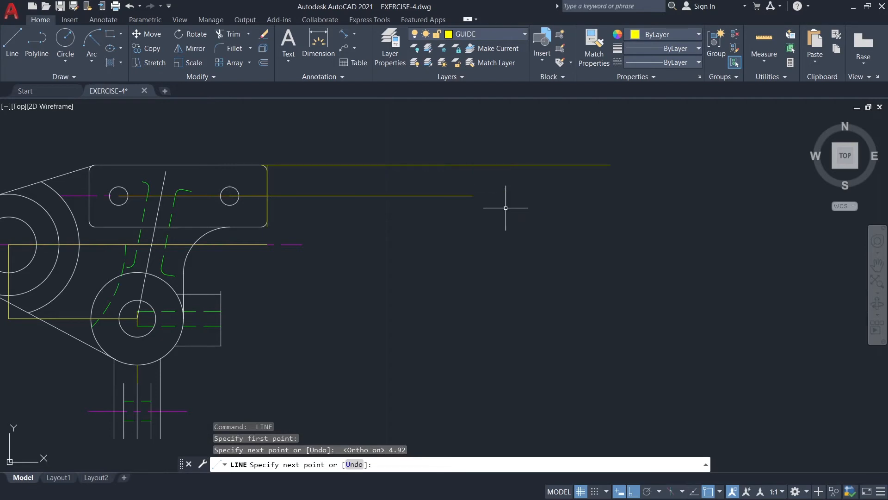
Draw a horizontal guide line 5.33 long to the right from the right end of the left boss's magenta centreline.
type("l")
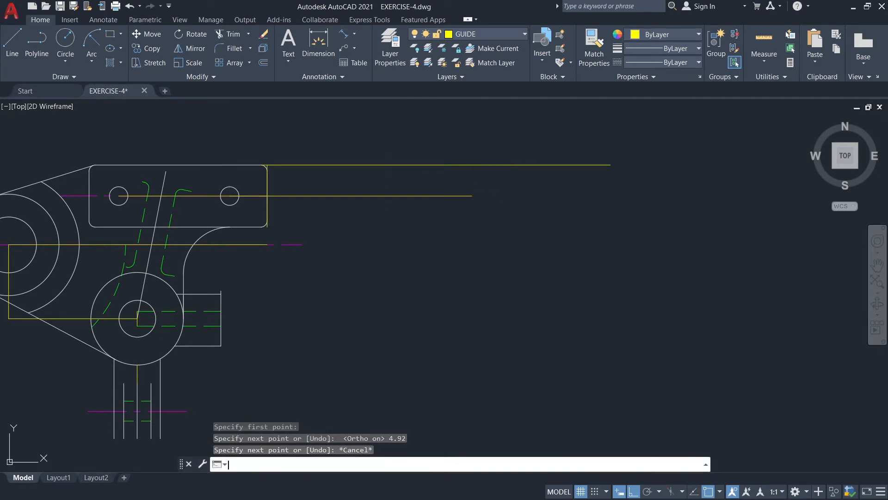
key("Return")
left_click(302, 244)
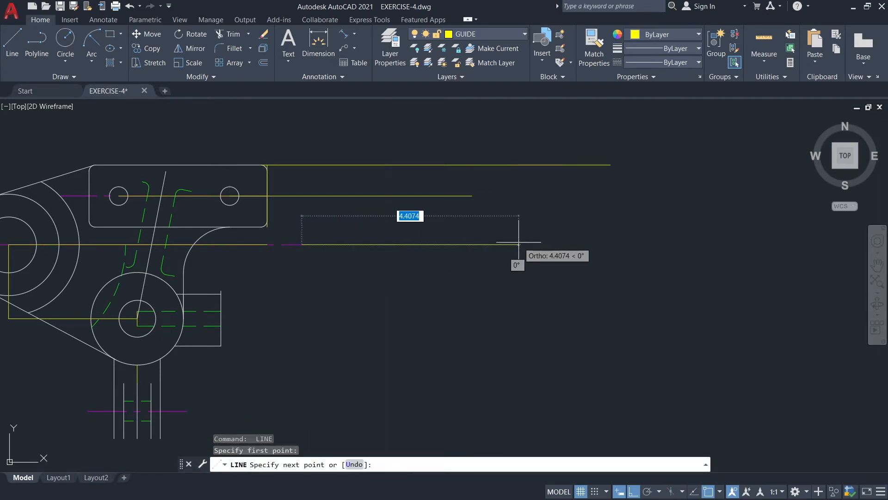
type("5.33")
key("Return")
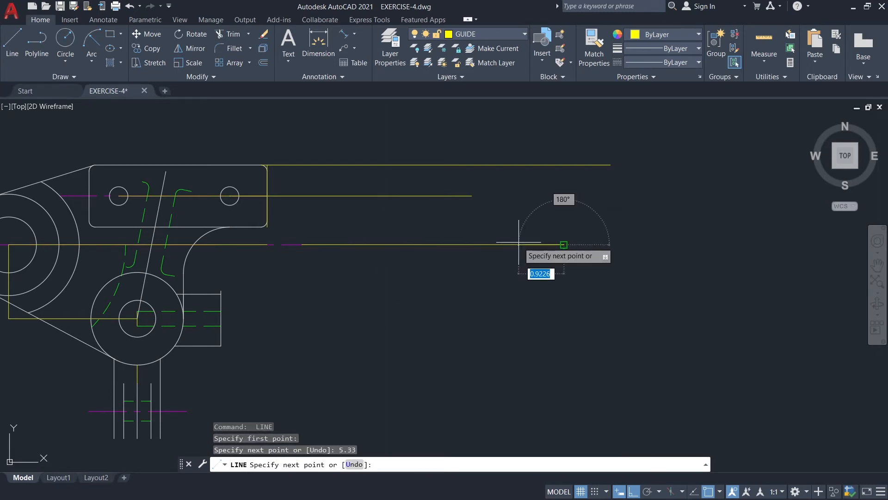
key("Escape")
Draw a horizontal guide line 10.92 long to the right from the top of the lower boss's outer circle.
key("space")
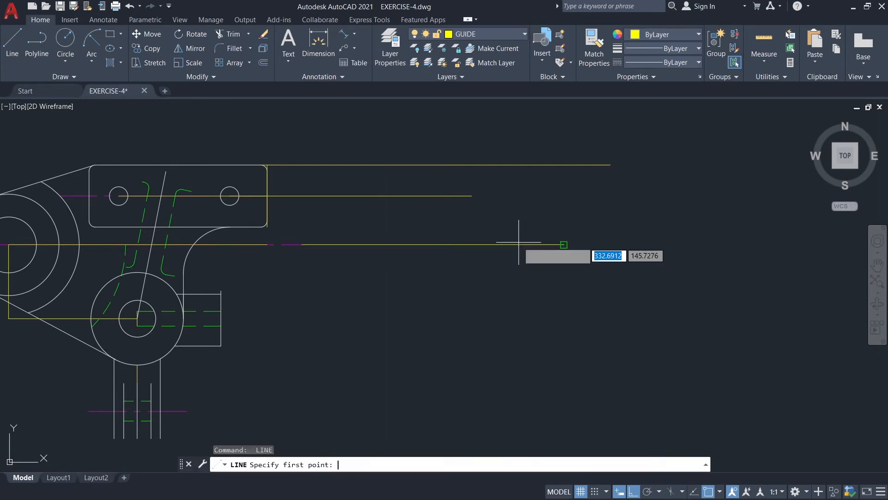
left_click(137, 272)
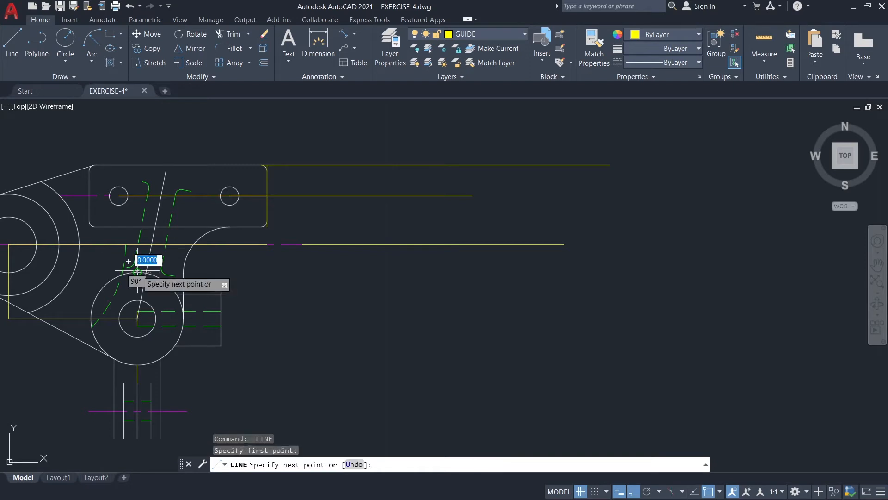
type("10")
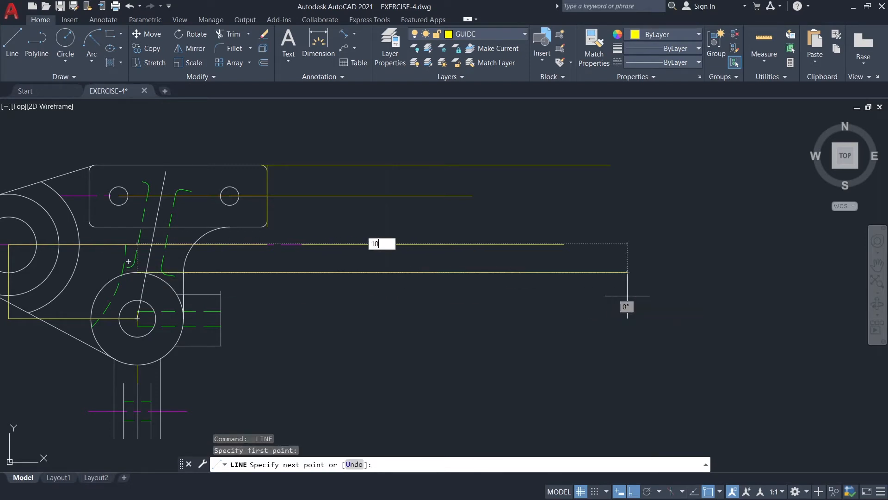
type(".92")
key("Return")
key("Escape")
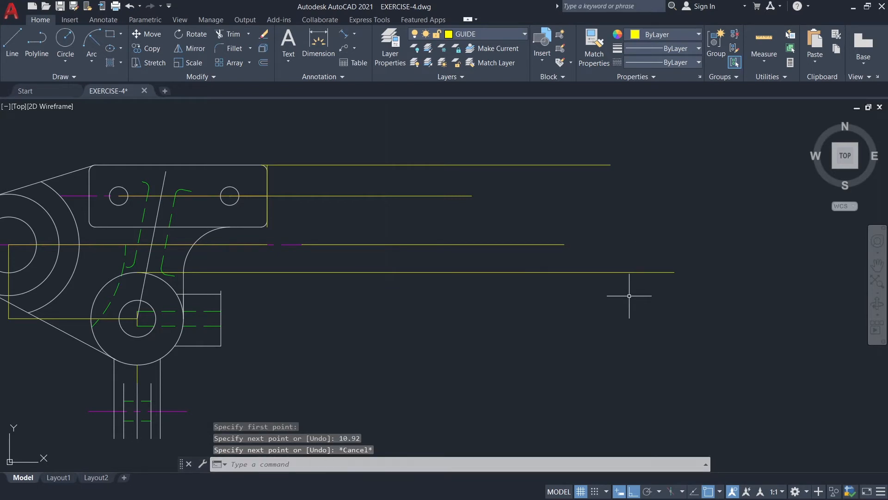
Draw a horizontal guide line 10.16 long to the right from the upper end of the side stub's end face.
key("Return")
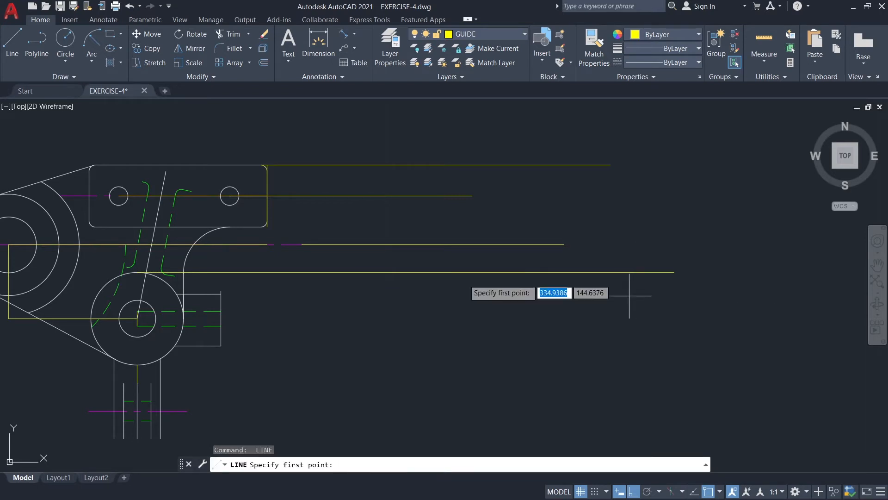
left_click(220, 291)
type("10.16")
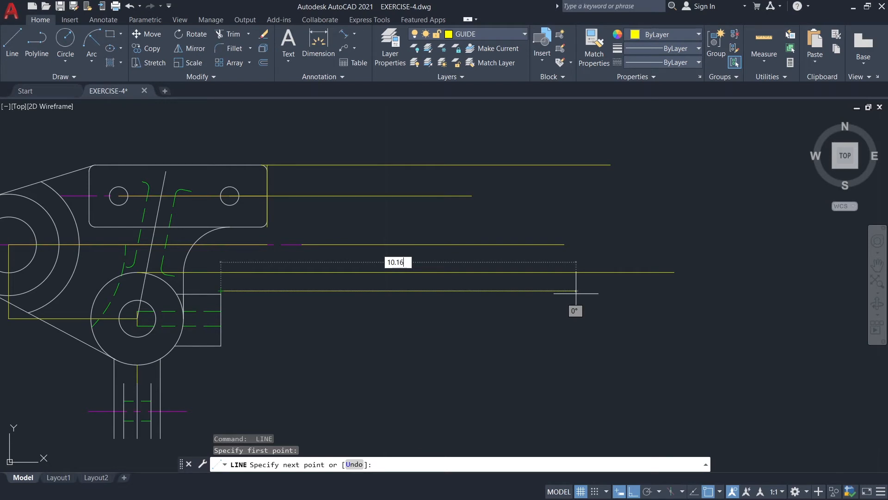
key("Return")
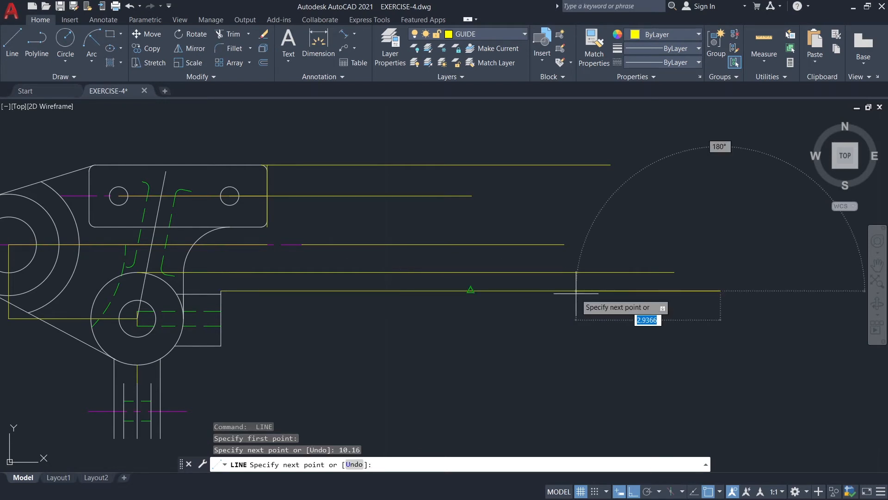
key("Escape")
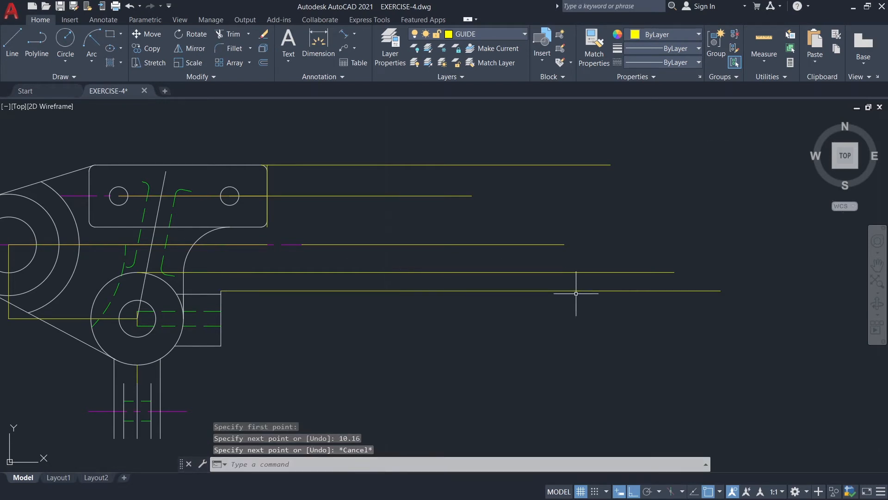
Draw a horizontal guide line 11.86 long to the right from the lower boss's centre.
key("Return")
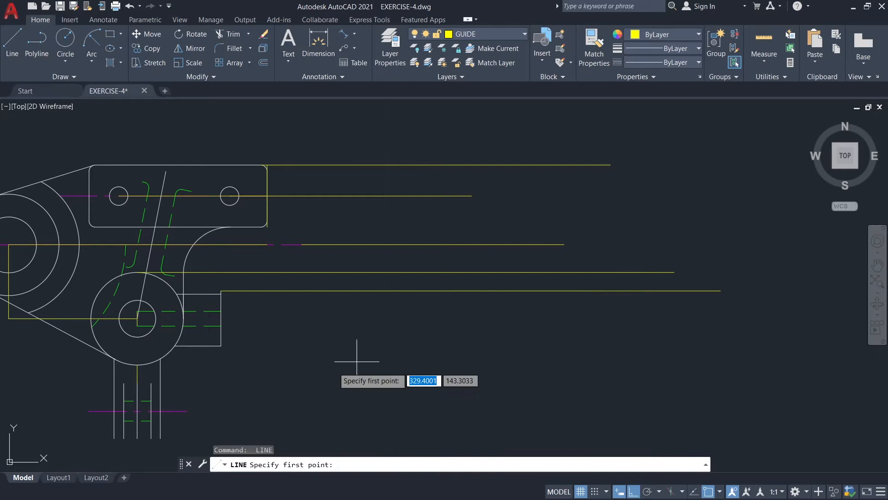
left_click(138, 318)
type("11")
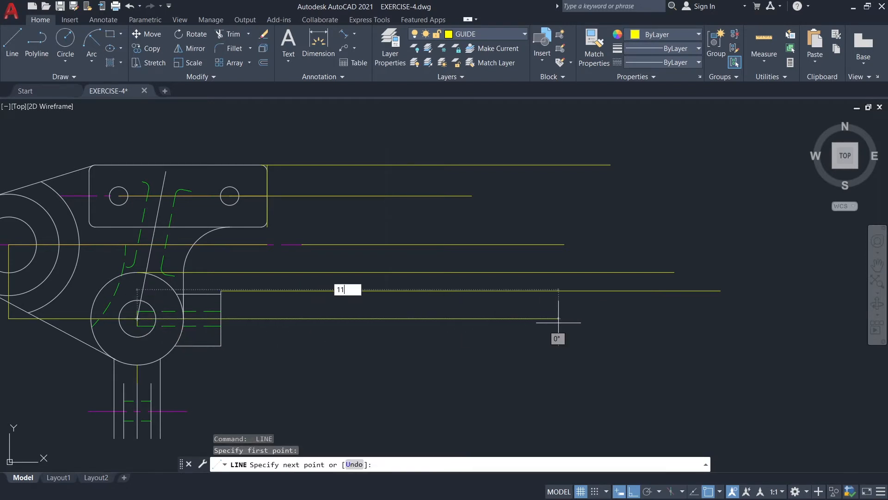
type(".86")
key("Return")
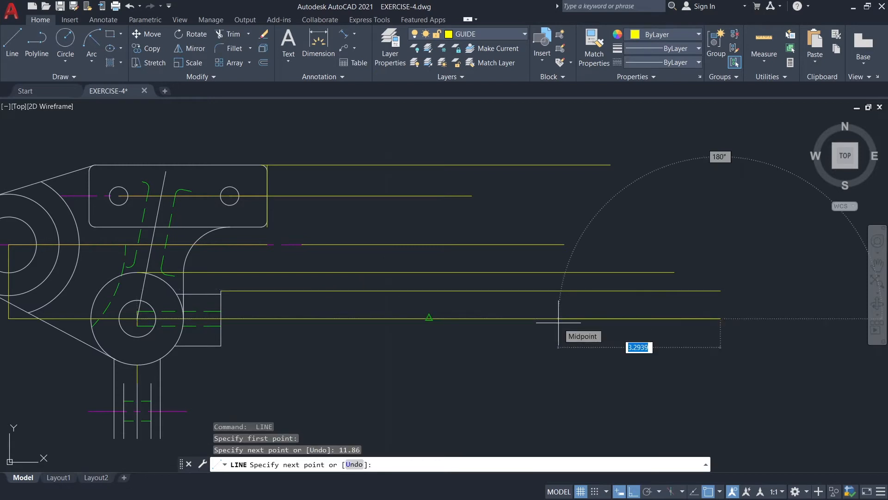
key("Escape")
Draw a horizontal guide line 9.71 long to the right from the upper end of the lower stem's right outer edge.
key("Return")
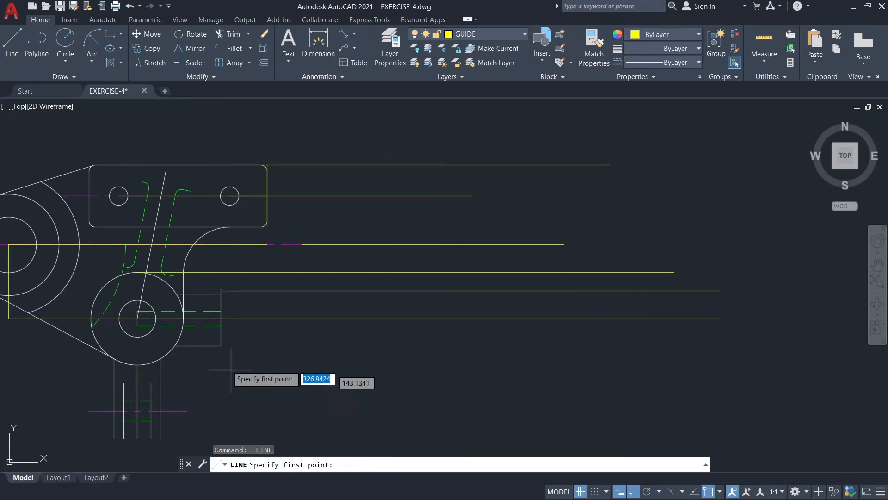
left_click(160, 358)
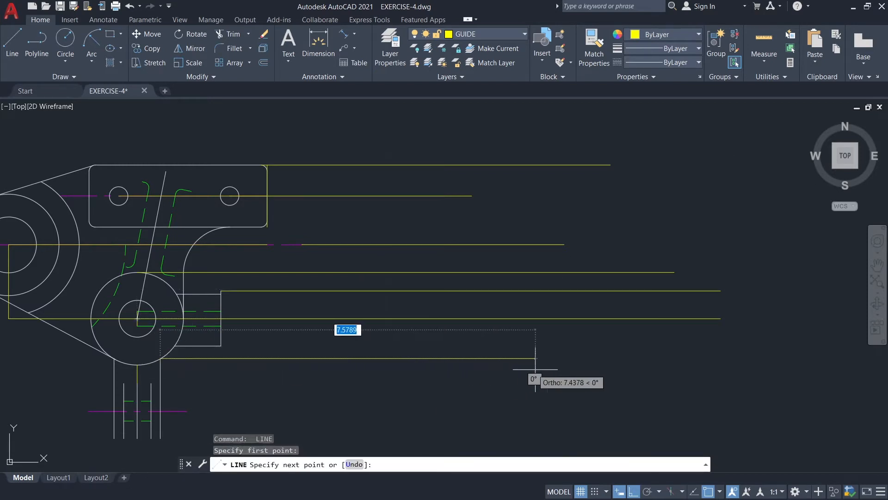
type("9")
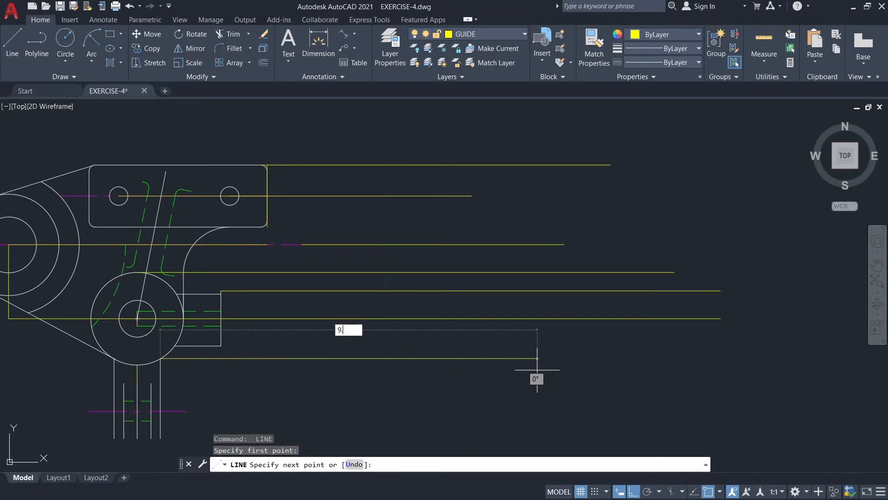
type(".71")
key("Return")
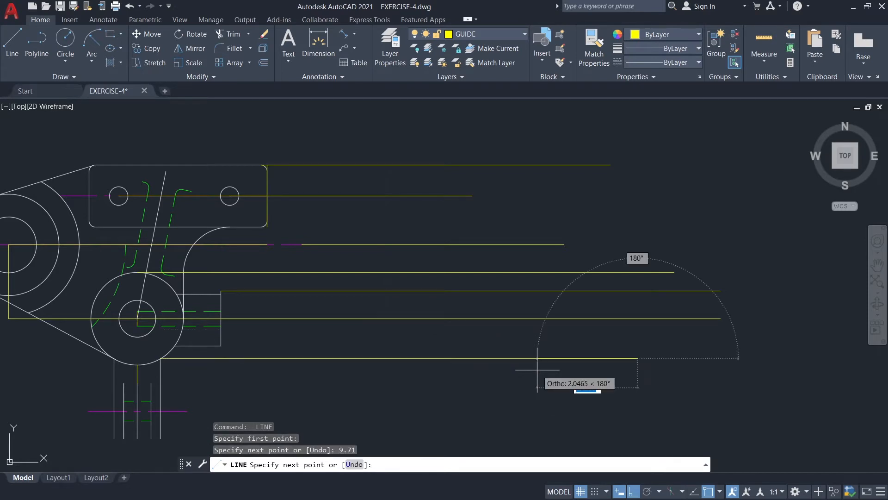
key("Escape")
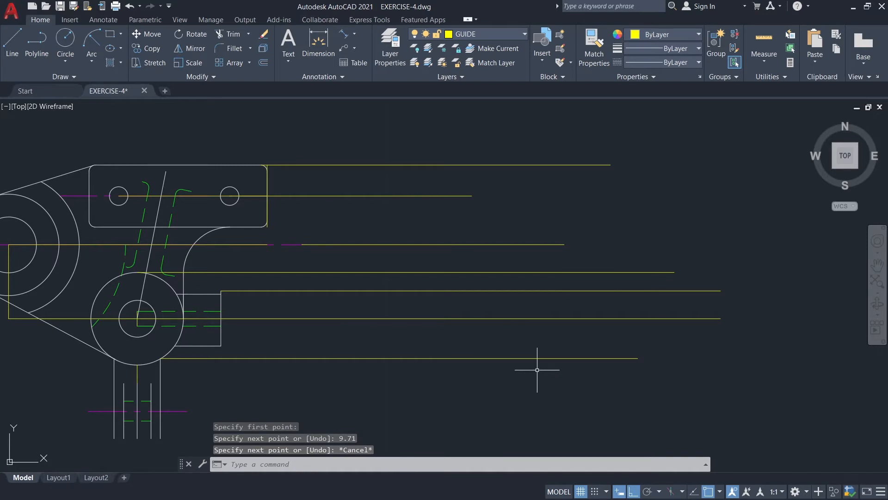
Draw a horizontal guide line 8.02 long to the right from the upper end of the lower stem's right inner line.
key("space")
left_click(151, 383)
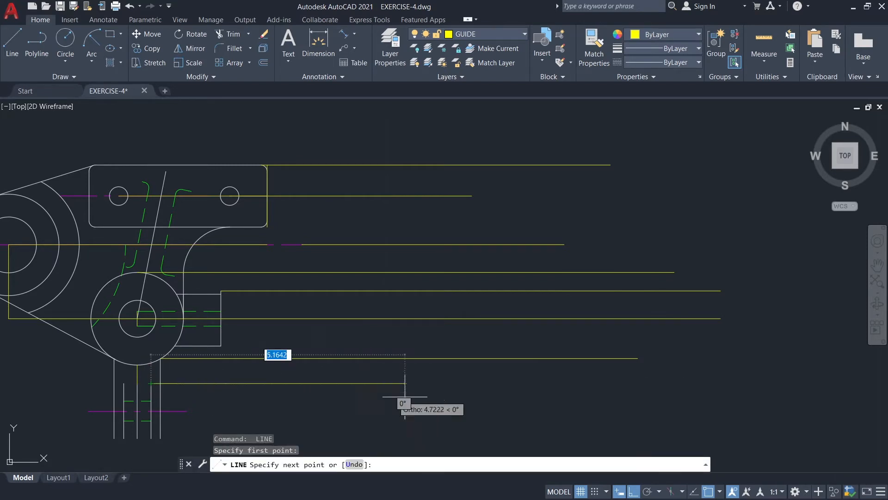
type("8")
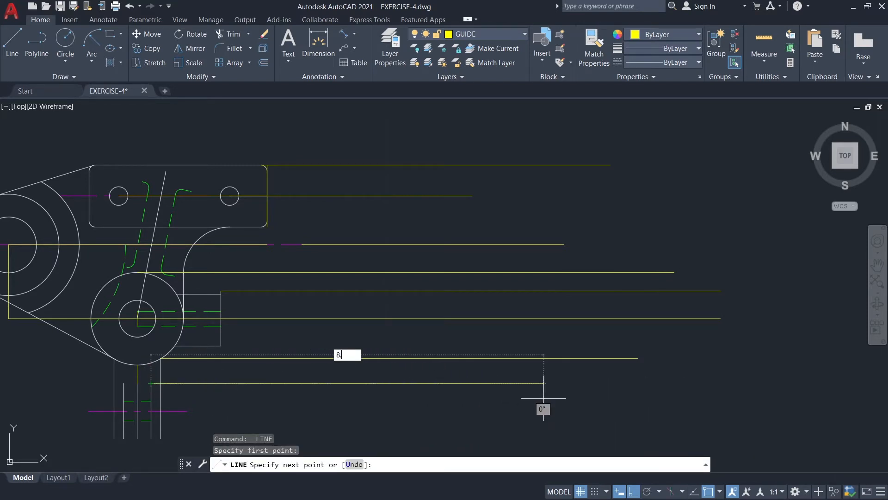
type(".02")
key("Return")
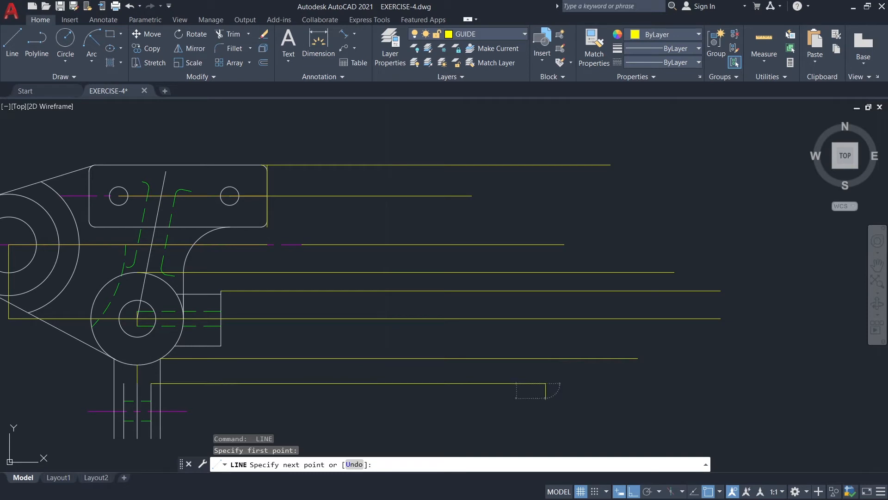
key("Escape")
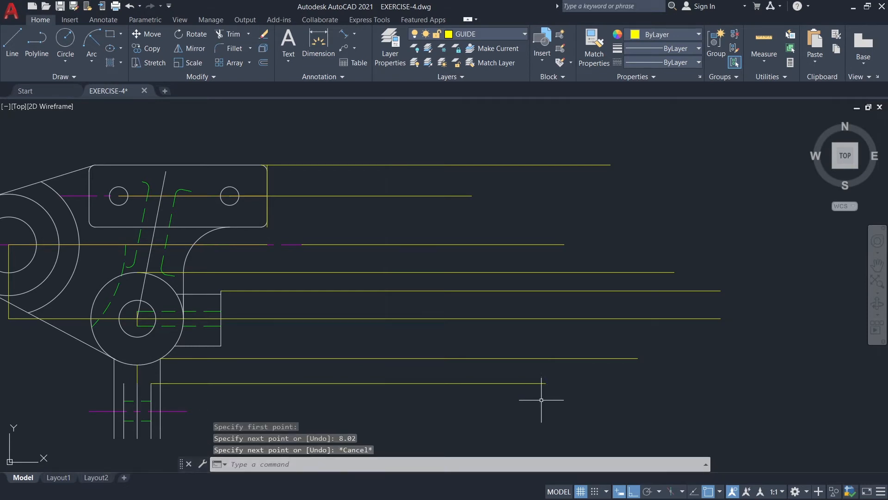
Draw a horizontal guide line 6.96 long to the right from the right end of the lower stem's magenta centreline.
type("l")
key("Return")
left_click(187, 411)
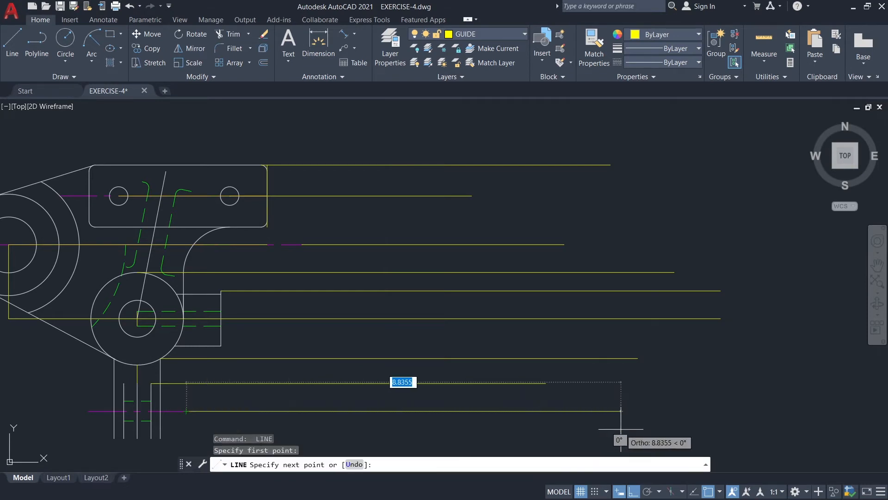
type("6.")
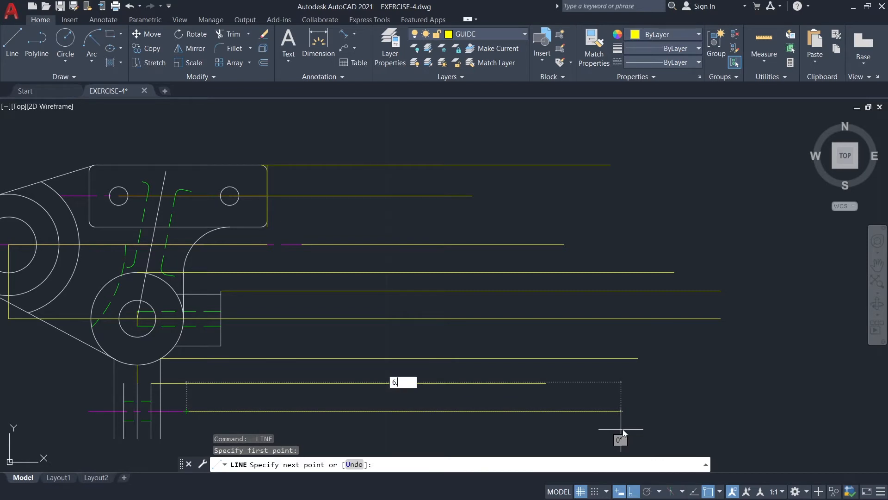
type("96")
key("Return")
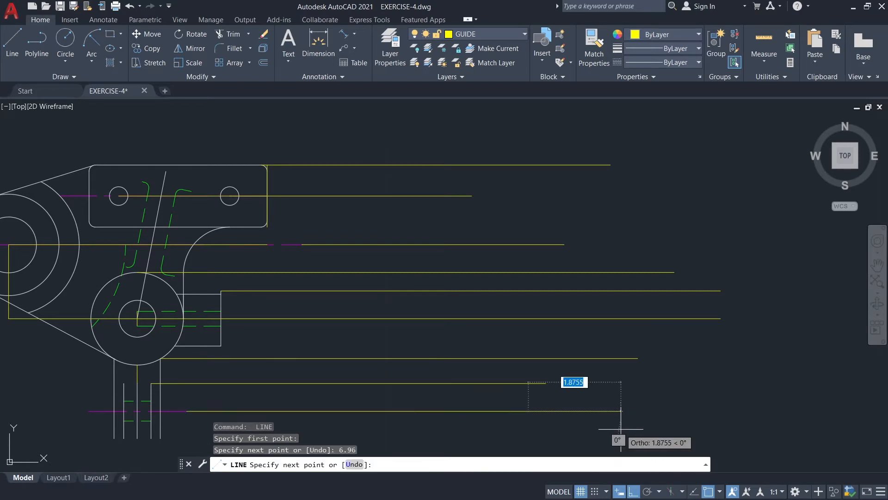
key("Escape")
Draw a horizontal guide line 7.49 long to the right from the lower end of the stem's right outer edge.
middle_click_drag(620, 427, 636, 362)
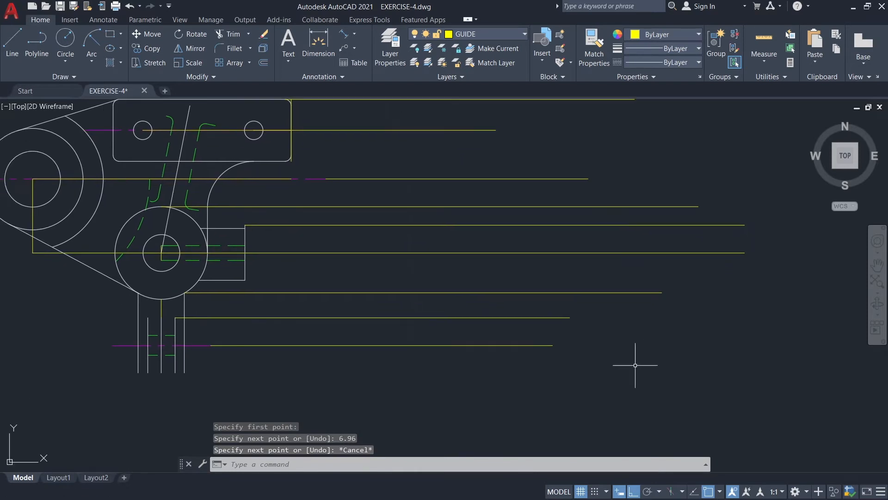
key("space")
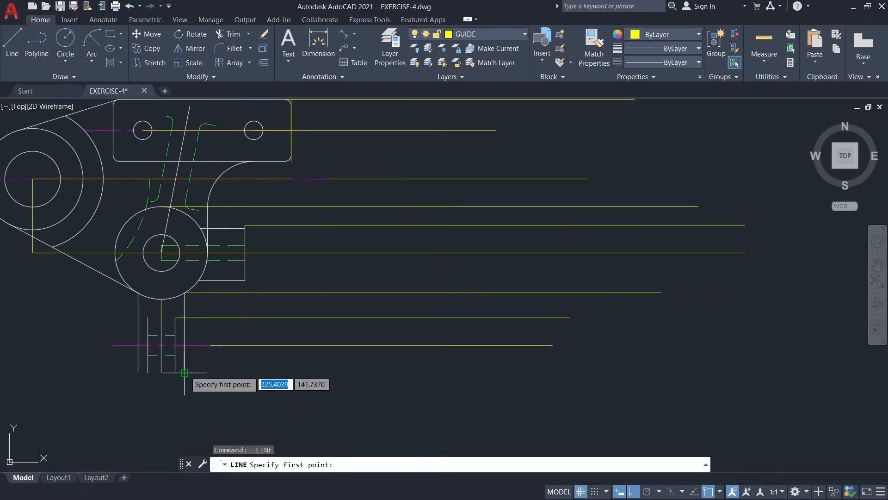
left_click(184, 373)
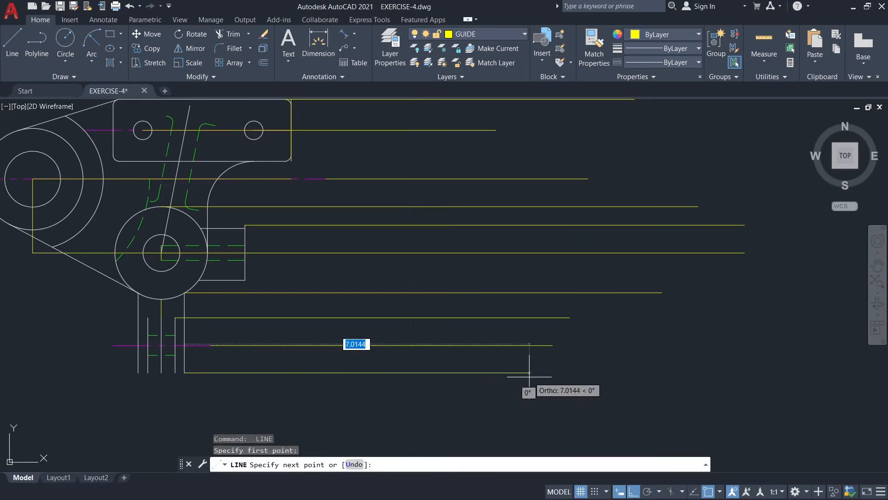
type("7.4")
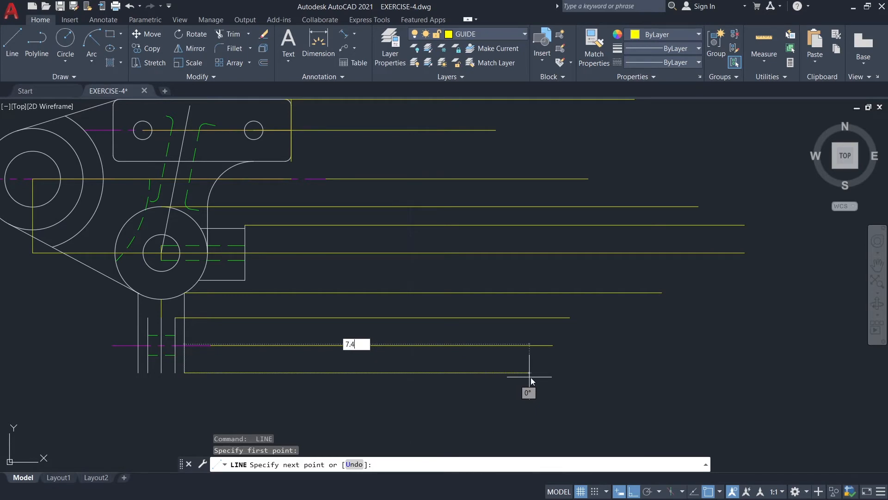
type("9")
key("Return")
key("Escape")
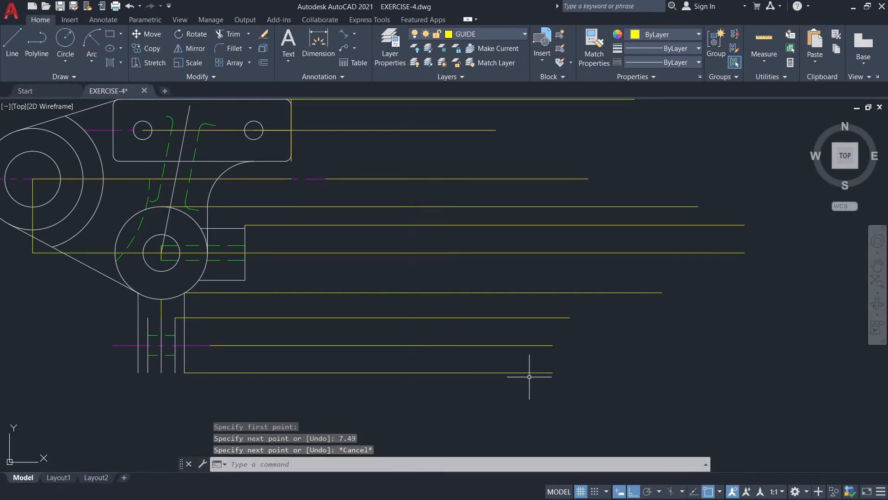
Turn off the GUIDE layer and make layer 0 current.
middle_click_drag(720, 330, 678, 357)
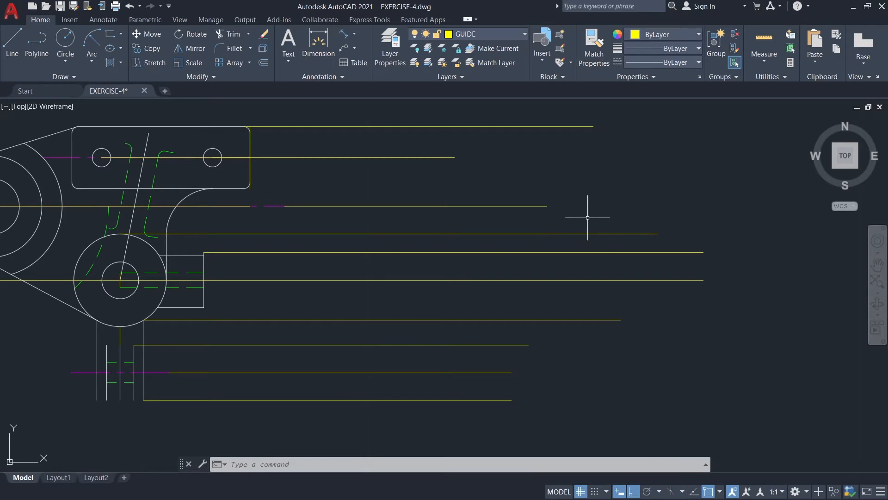
left_click(511, 33)
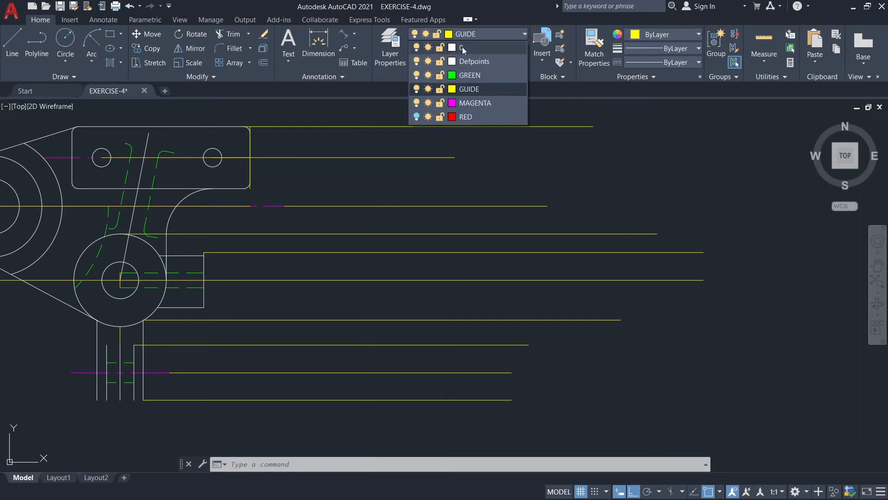
left_click(416, 89)
left_click(421, 234)
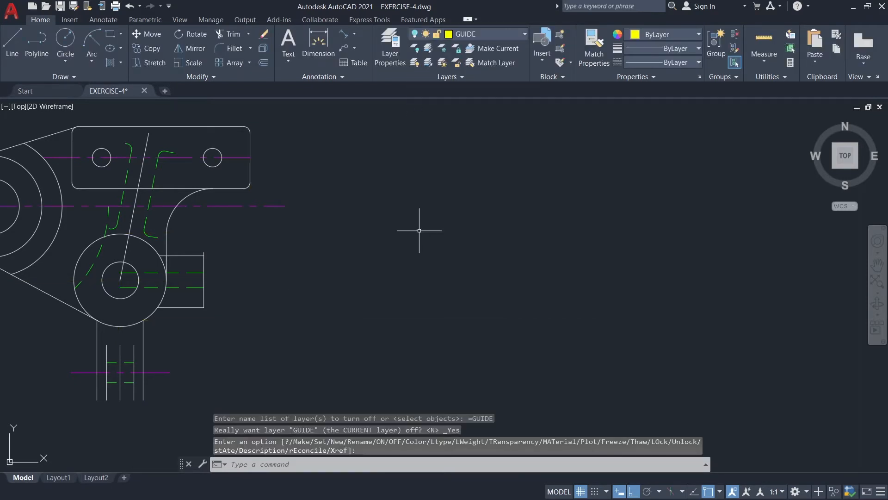
mouse_move(417, 230)
middle_mouse_down()
mouse_move(412, 248)
mouse_move(455, 230)
middle_mouse_up()
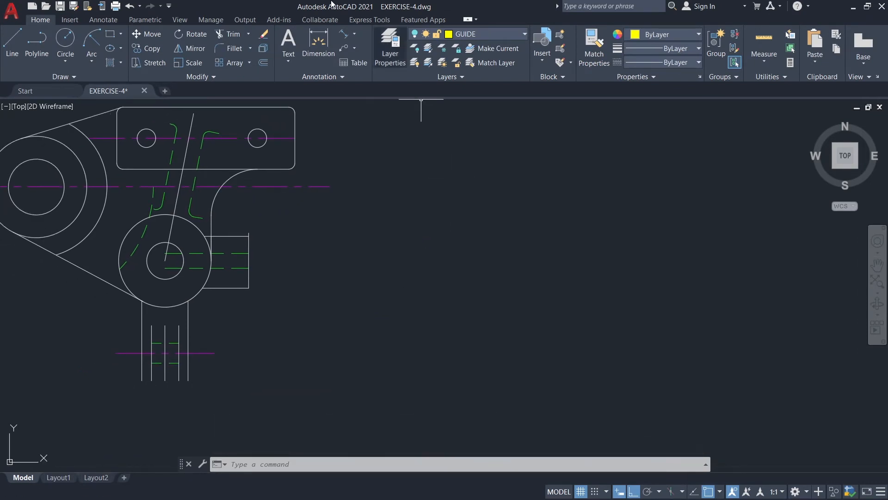
left_click(492, 33)
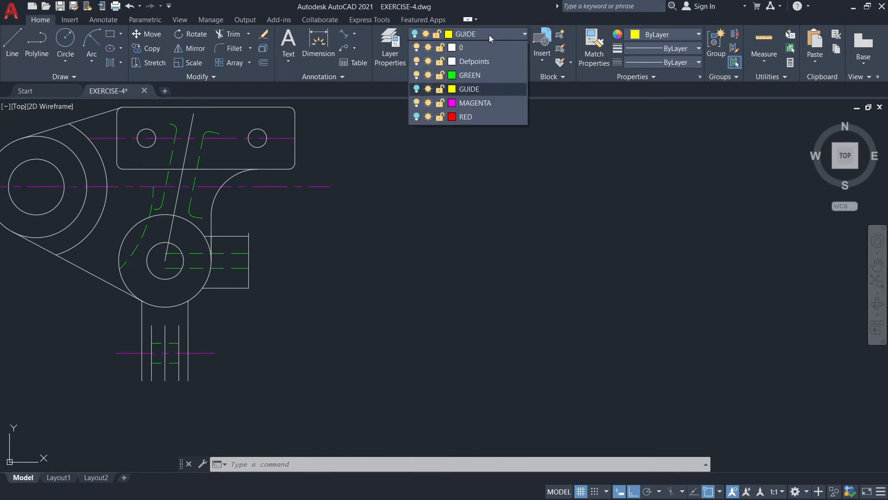
left_click(480, 43)
Draw two consecutive horizontal line segments, 5.1 and 5.06 long, to the right from the right end of the side stub's upper edge.
left_click(4, 47)
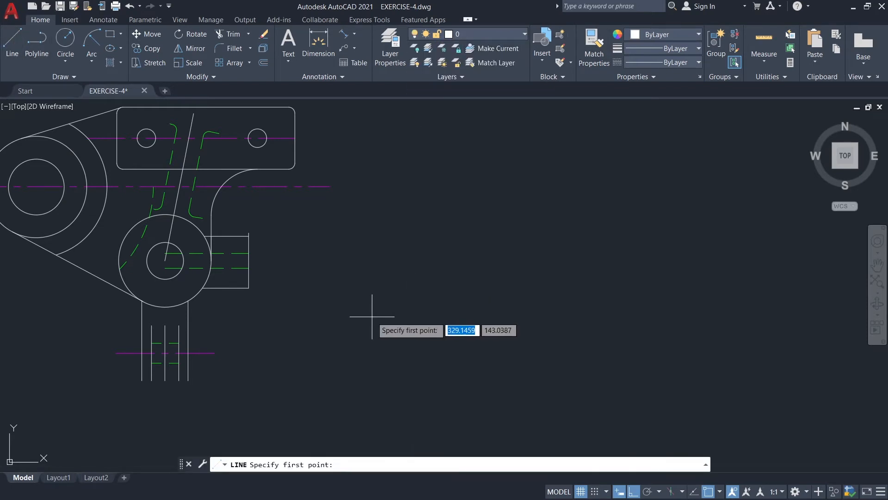
scroll(259, 232, "up", 2)
left_click(240, 233)
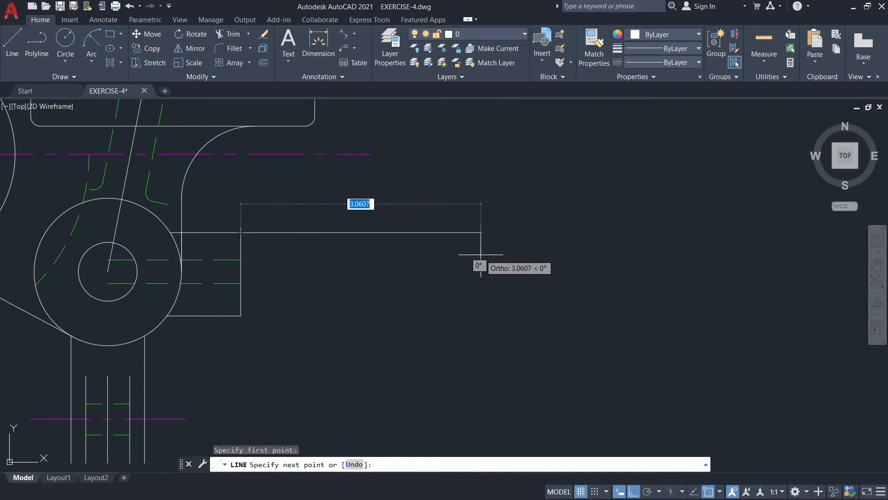
type("5.1")
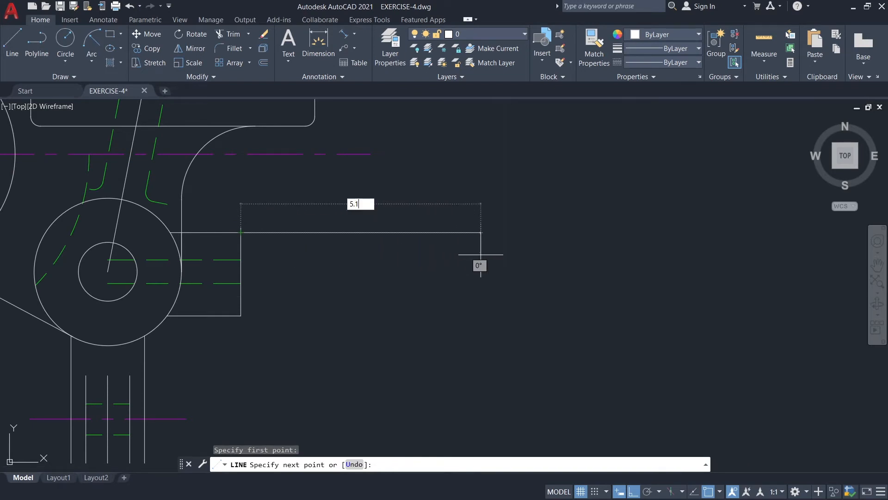
key("Return")
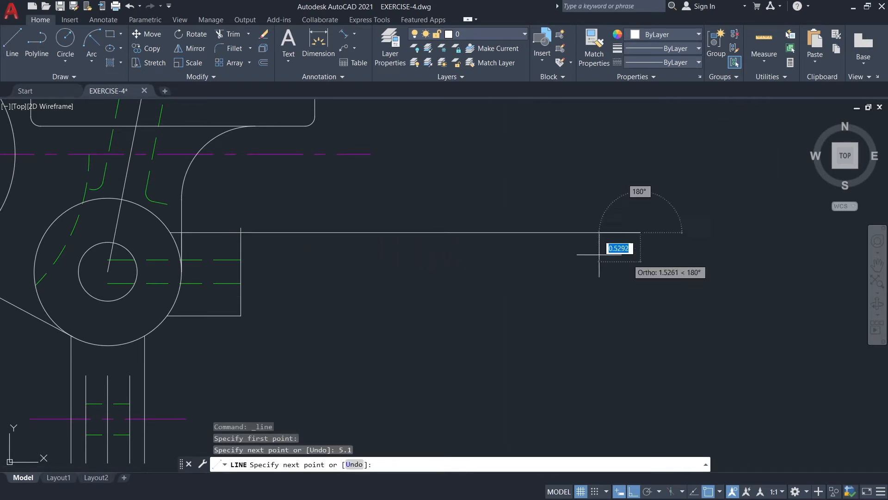
type("5.06")
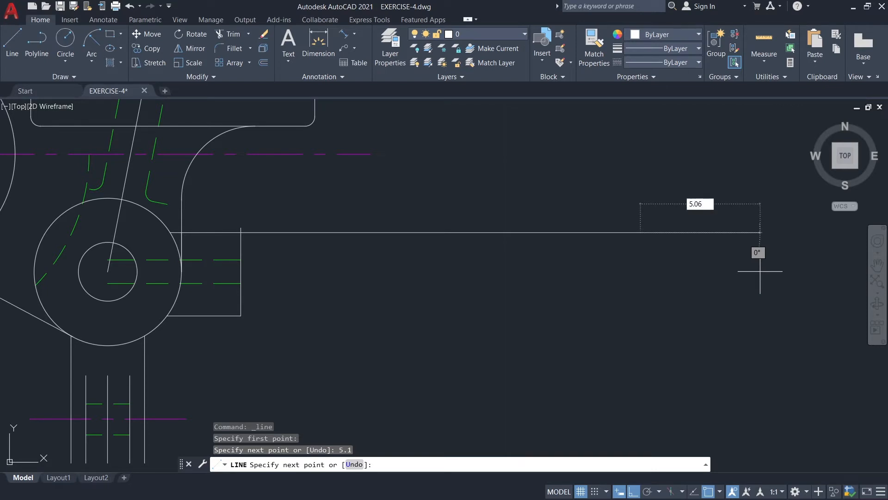
key("Return")
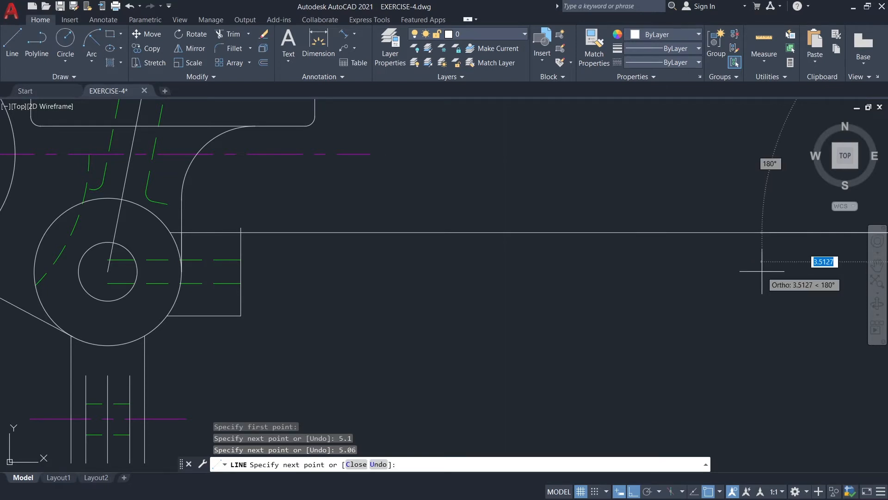
key("Escape")
Turn the GUIDE layer back on, keeping layer 0 current.
scroll(764, 272, "down", 5)
mouse_move(764, 272)
middle_mouse_down()
mouse_move(684, 277)
mouse_move(597, 268)
mouse_move(625, 292)
mouse_move(624, 282)
middle_mouse_up()
scroll(596, 268, "up", 3)
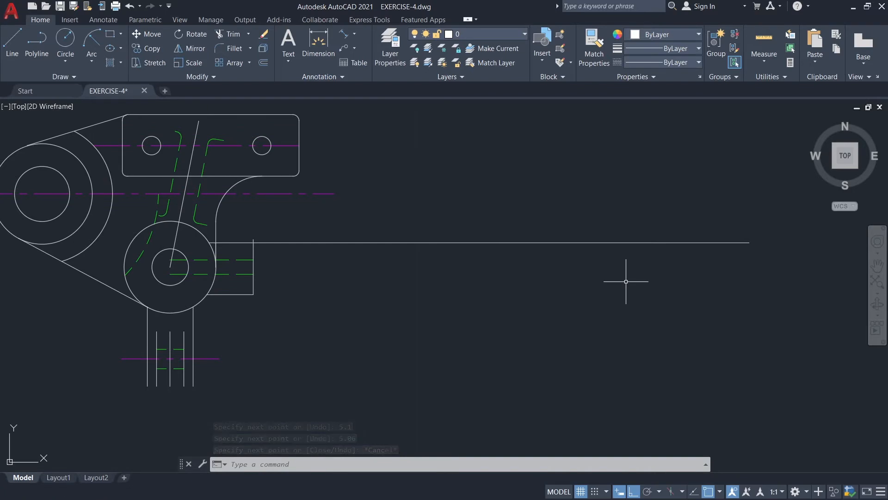
left_click(465, 34)
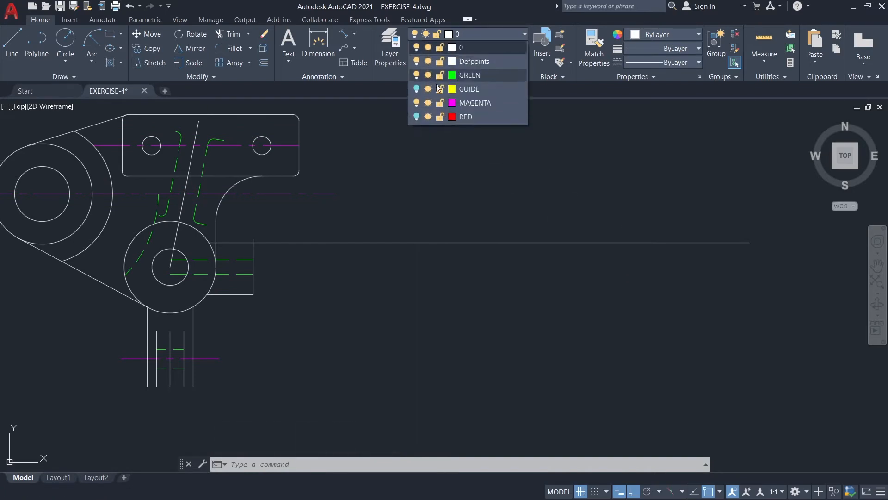
left_click(416, 89)
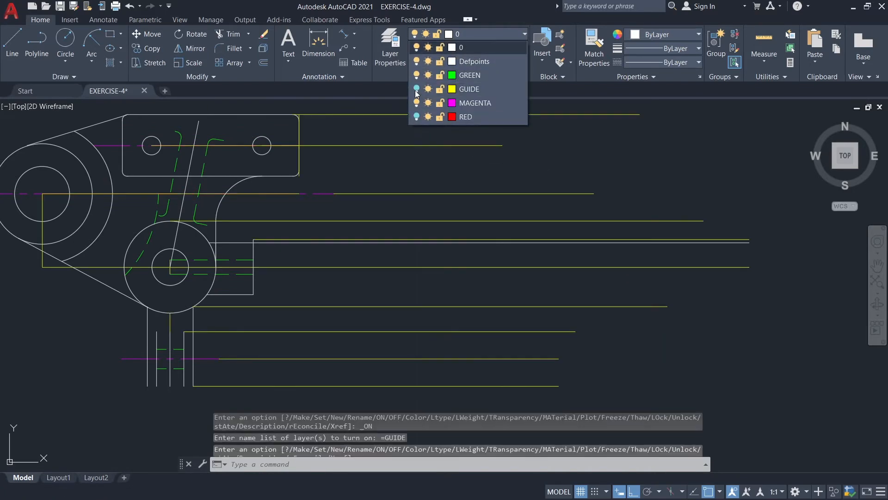
left_click(487, 35)
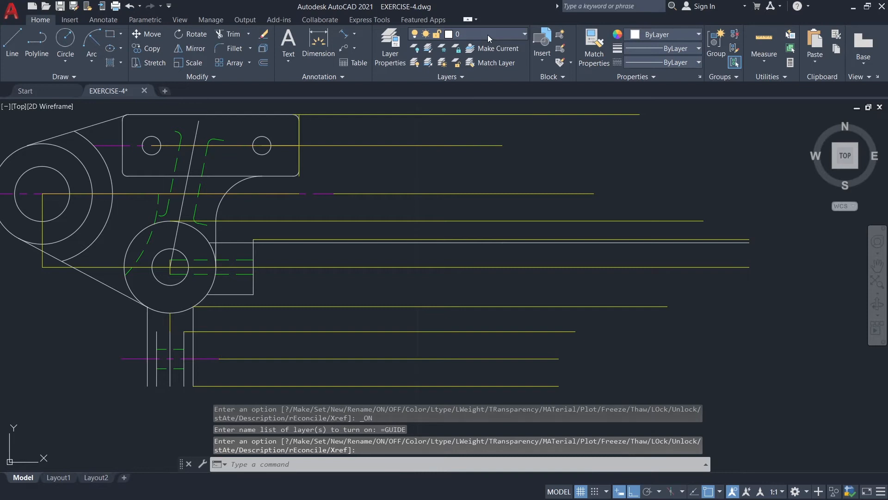
Draw a vertical line from the junction of the two horizontal stub segments up to the end of the mounting-hole guide line.
left_click(12, 43)
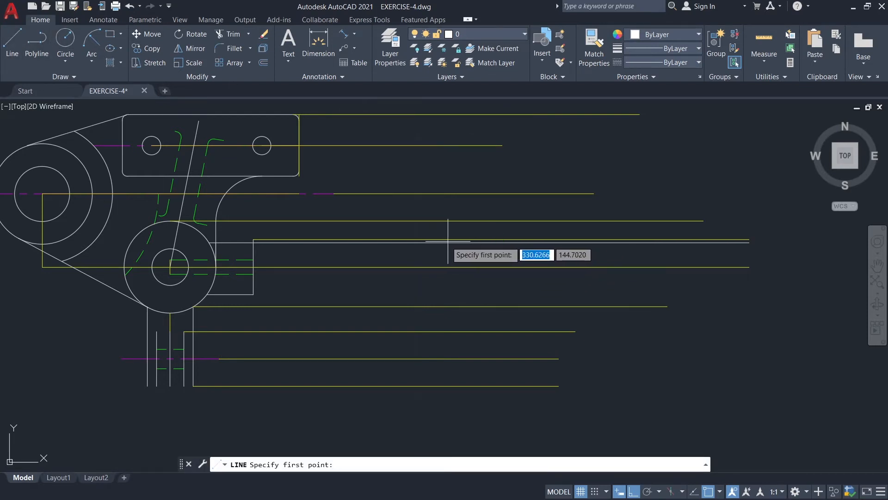
left_click(502, 242)
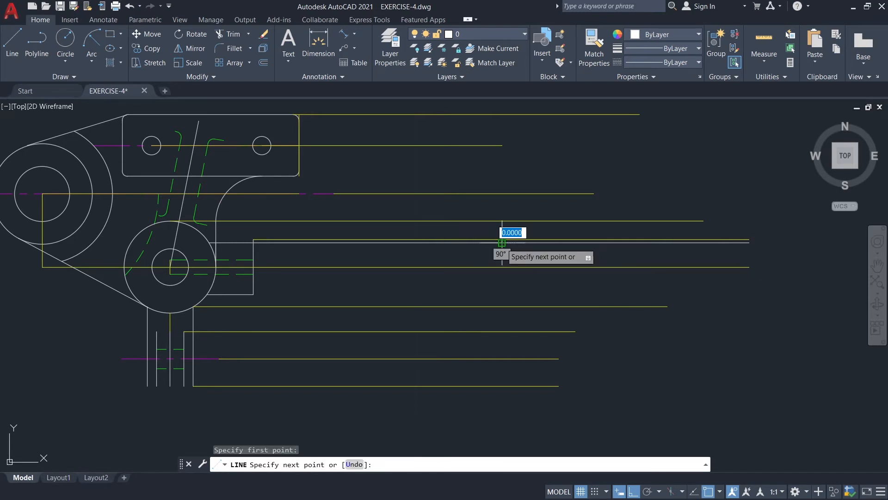
left_click(502, 145)
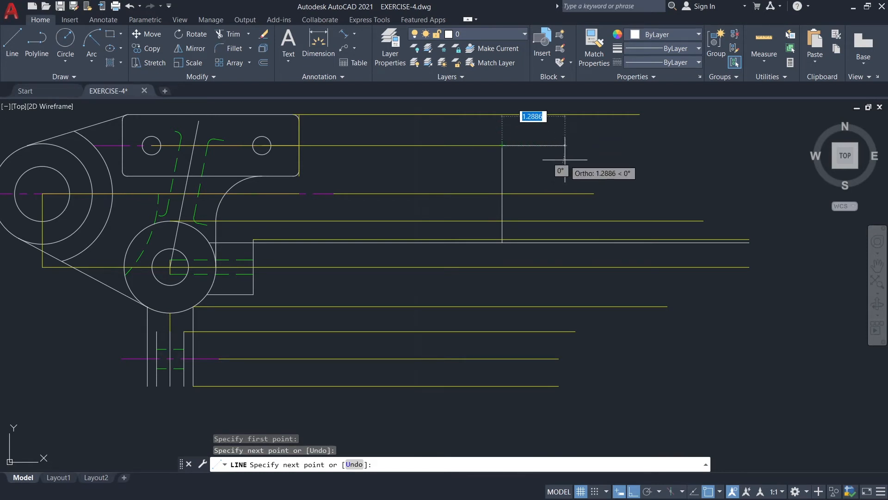
Continue the line to the right from the vertical line's upper end with three consecutive horizontal segments 0.56, 0.94 and 0.38 long.
type("0.56")
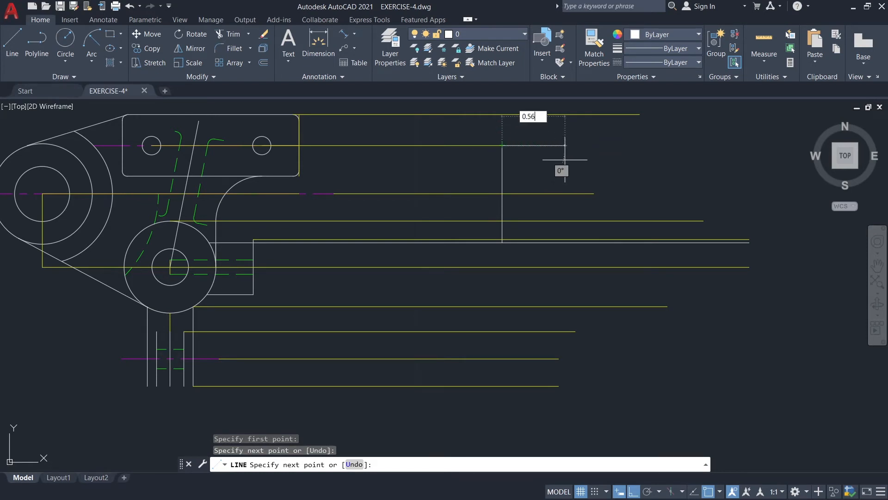
key("Return")
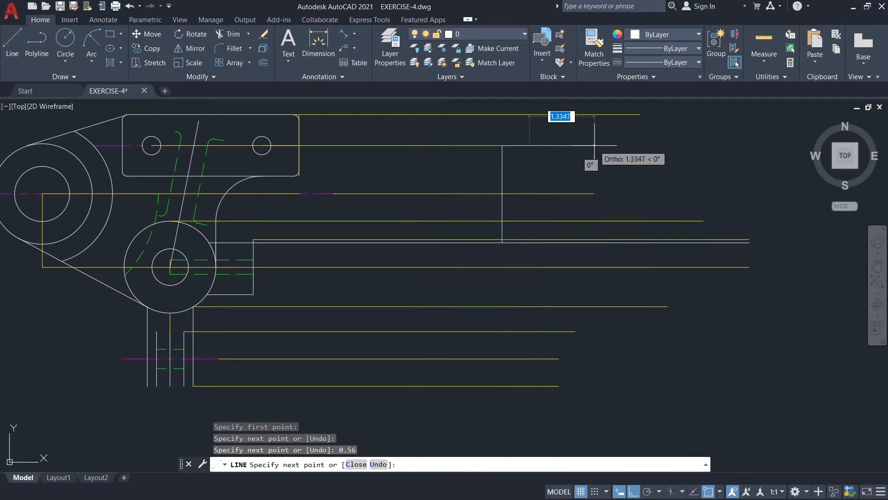
type("0")
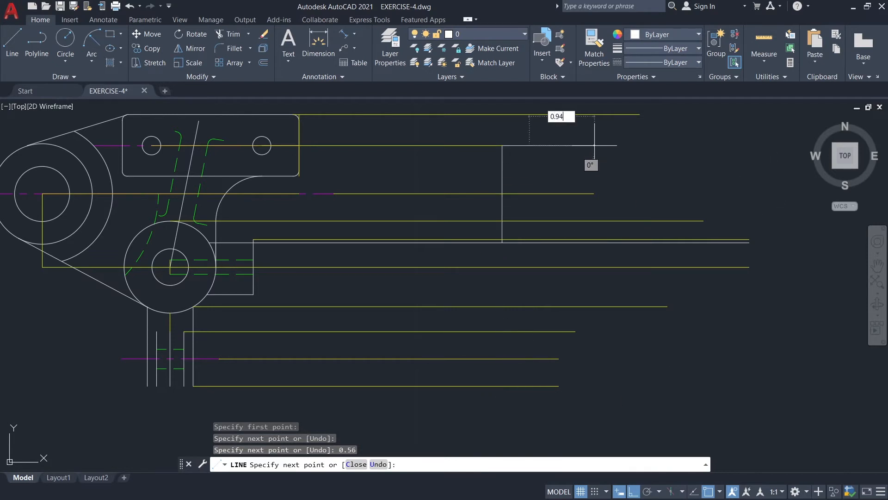
type(".94")
key("Return")
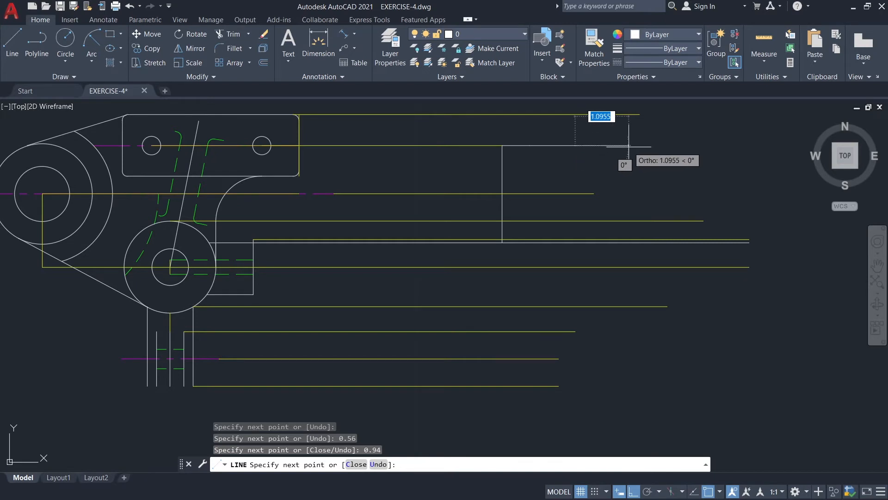
type("0.")
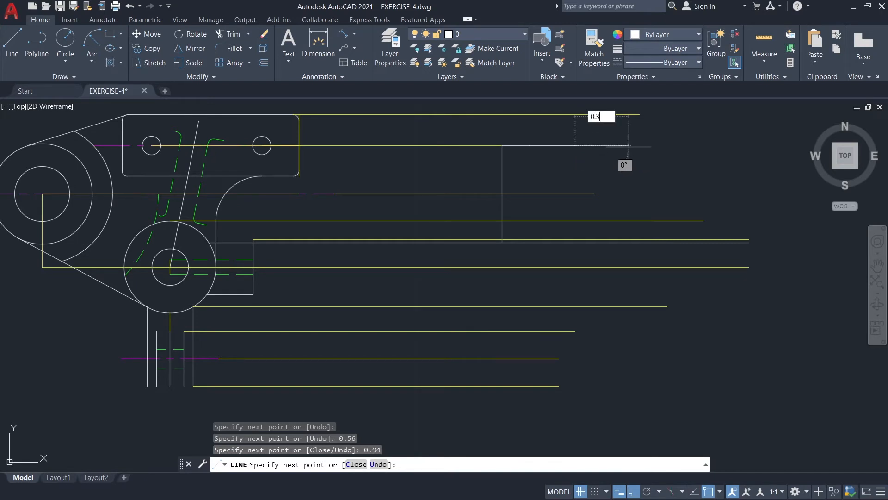
type("38")
key("Return")
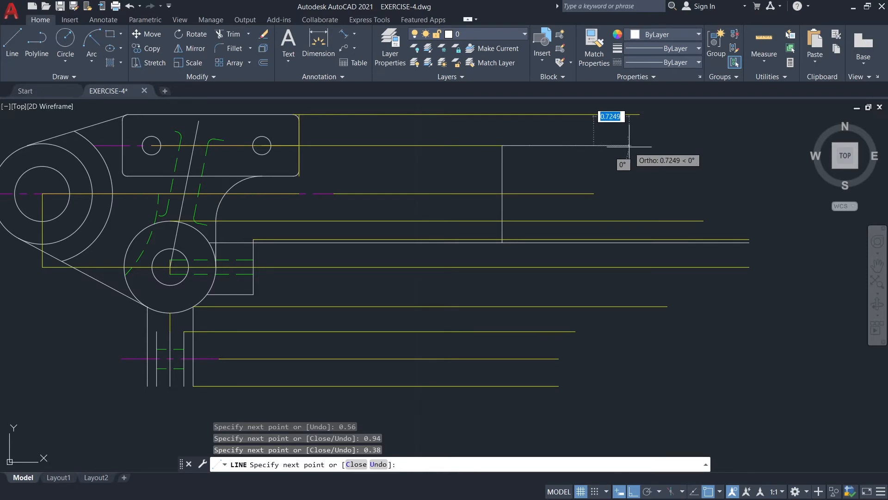
key("Escape")
Draw a vertical line from the end of the 0.56 segment down to the long horizontal stub line.
scroll(630, 144, "up", 2)
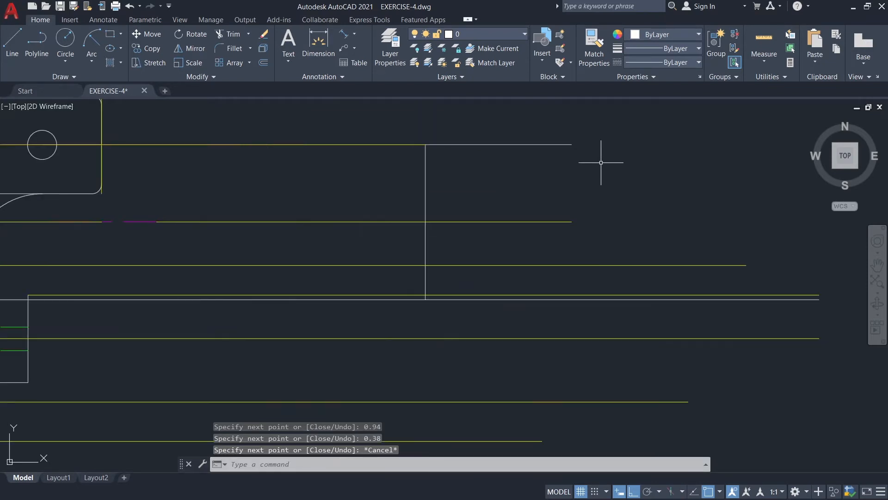
middle_click_drag(580, 182, 513, 187)
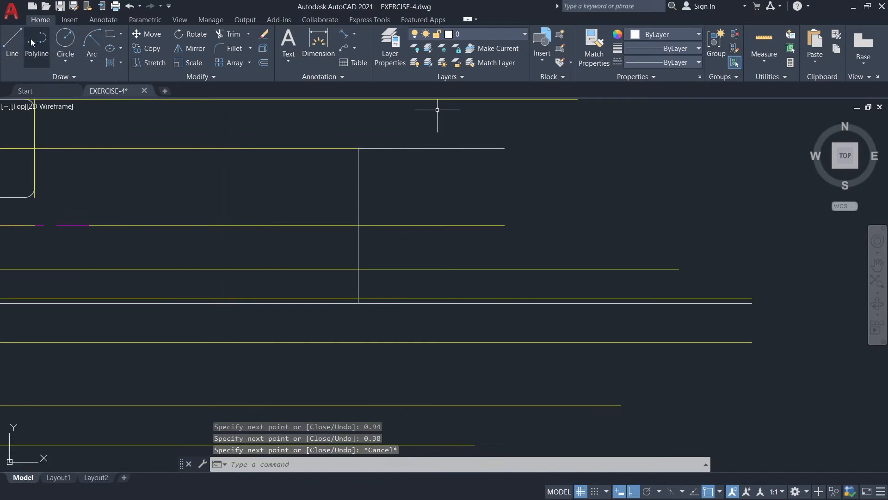
type("l")
key("Return")
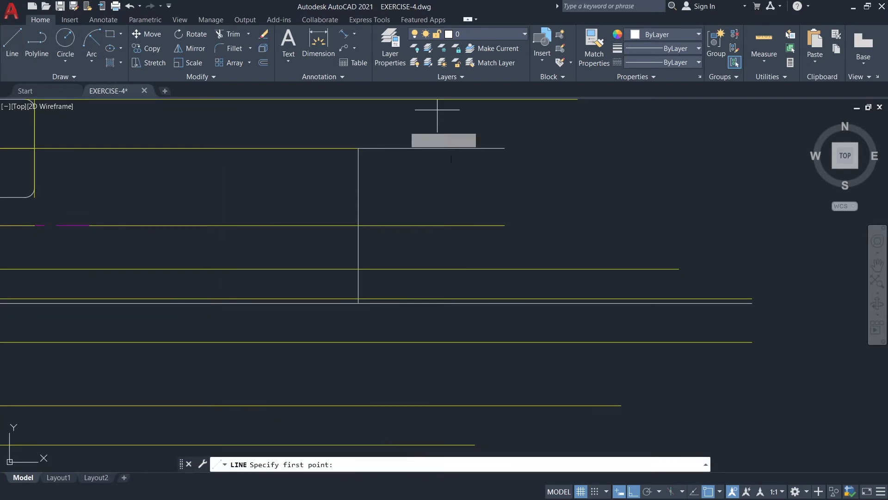
left_click(402, 148)
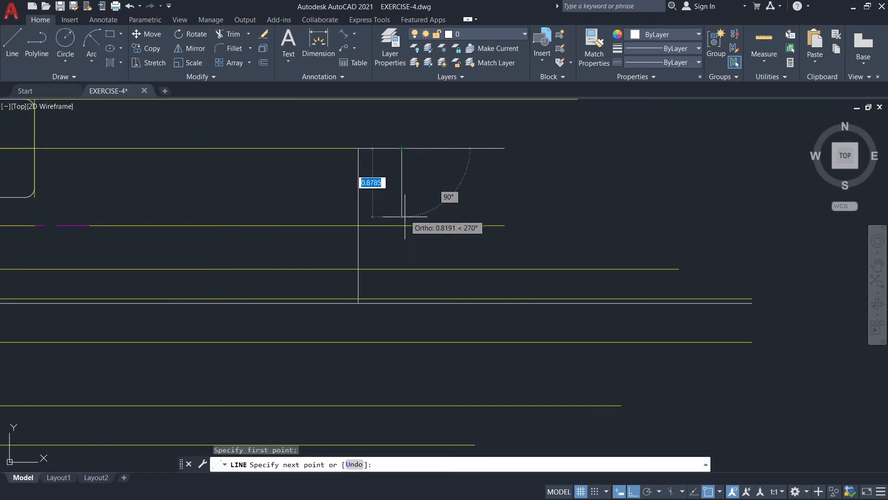
left_click(402, 303)
key("Return")
Draw two vertical lines from the ends of the 0.94 and 0.38 segments down to the long horizontal stub line.
type("l")
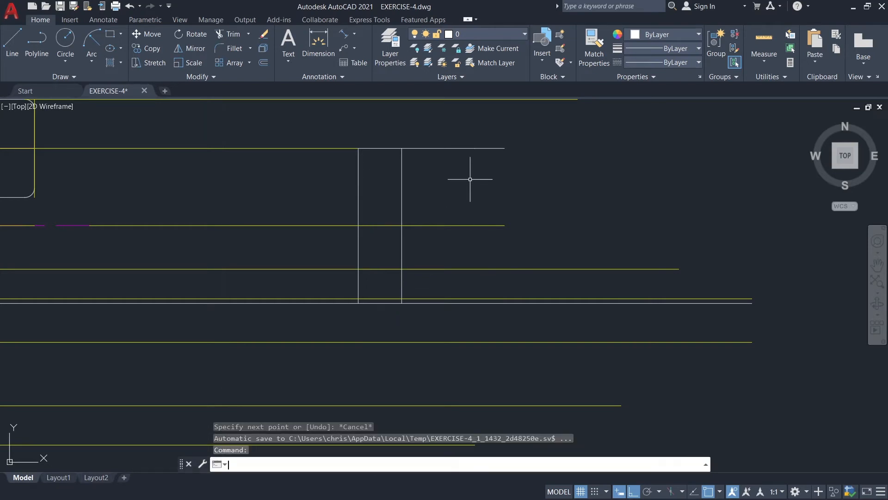
key("Return")
left_click(475, 148)
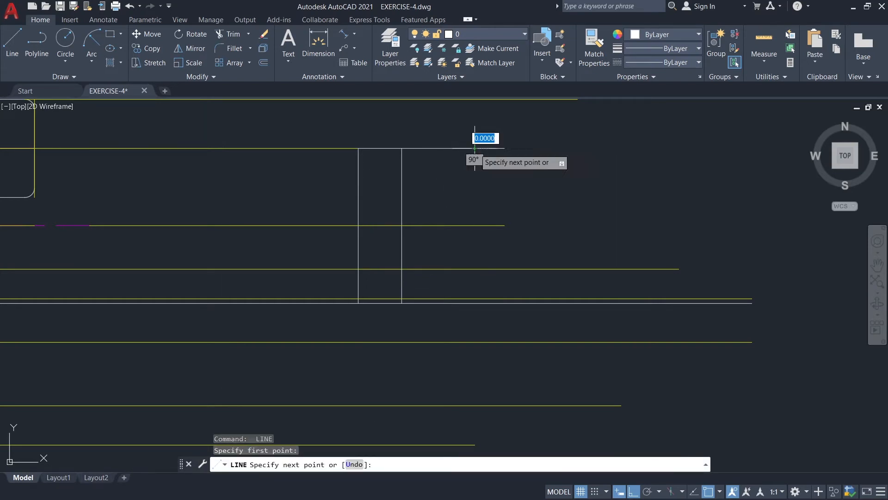
left_click(475, 303)
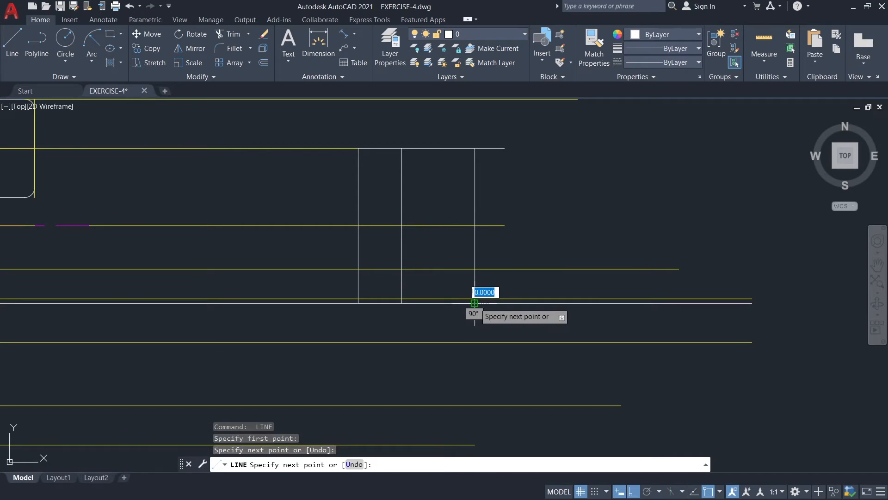
key("Escape")
key("Return")
left_click(504, 148)
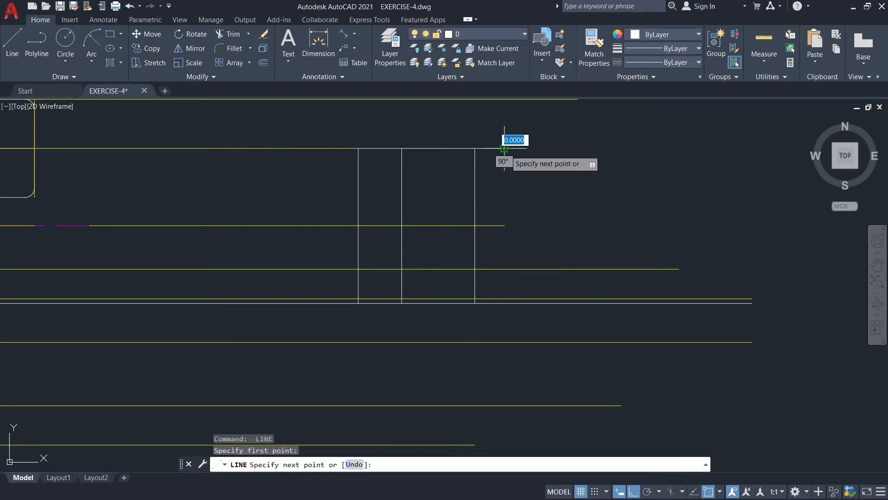
left_click(504, 303)
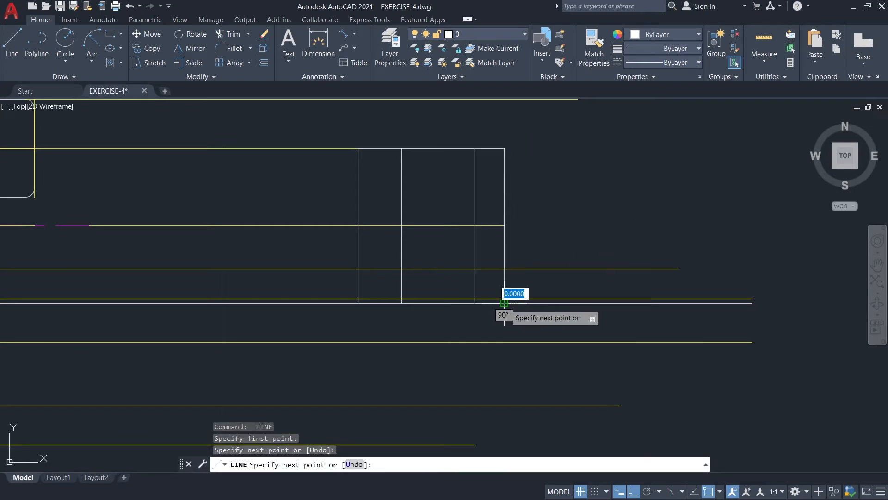
key("Escape")
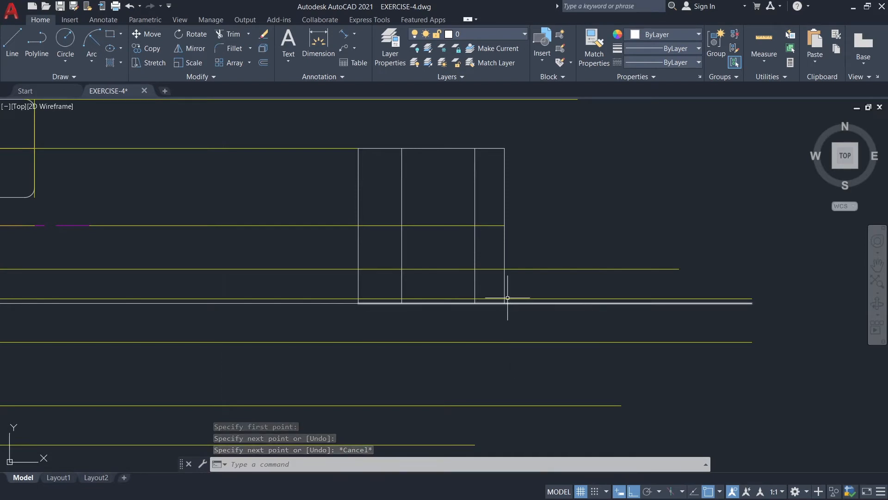
Draw a 0.375 diameter circle centred on the midpoint of the side view's second vertical line.
left_click(65, 59)
left_click(91, 104)
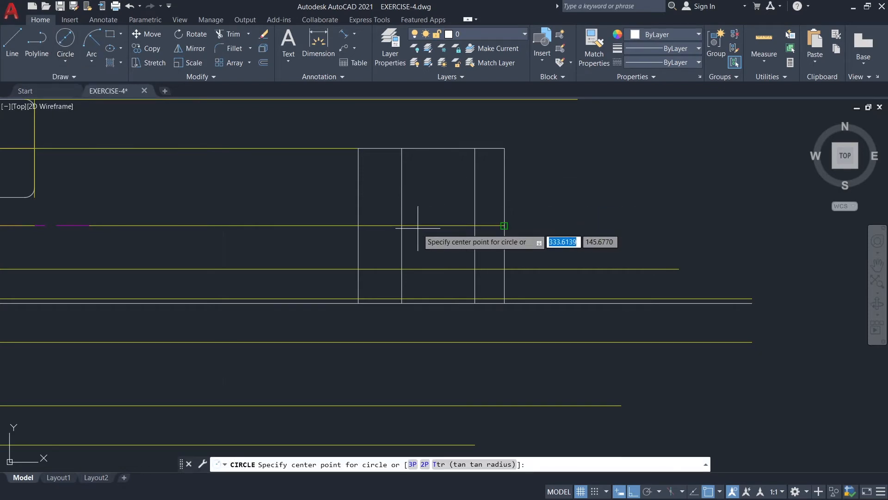
left_click(402, 225)
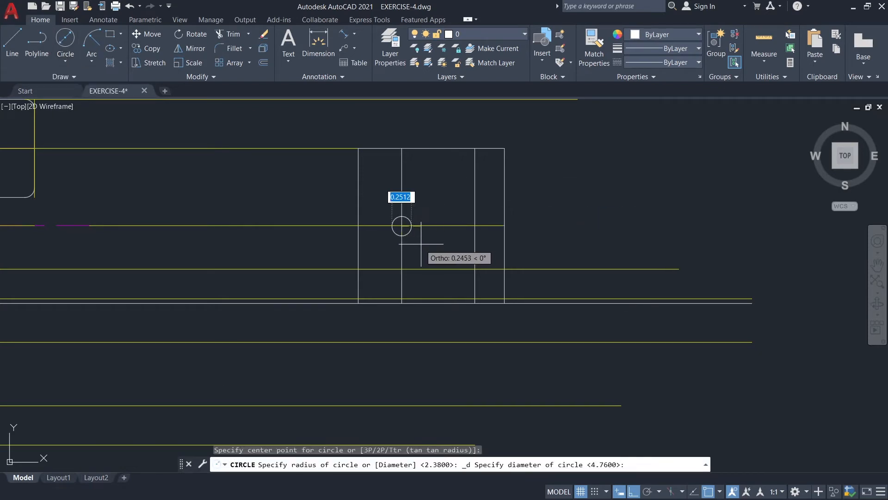
type("0.")
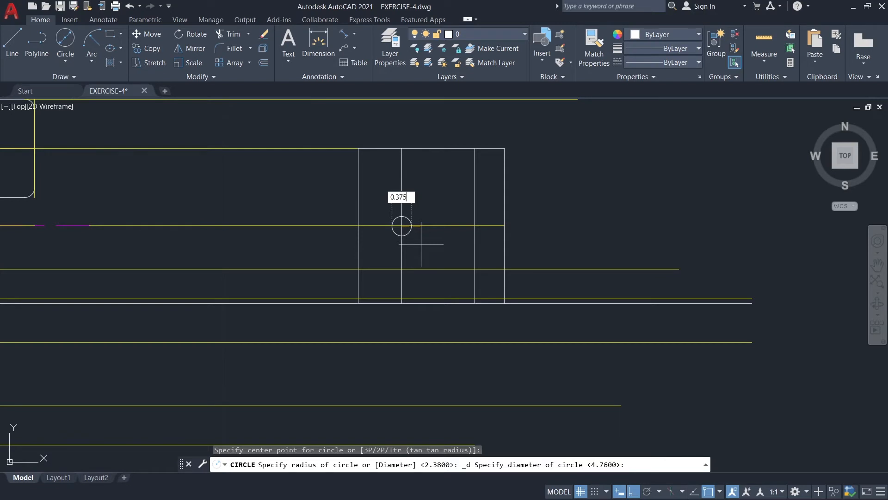
key("Return")
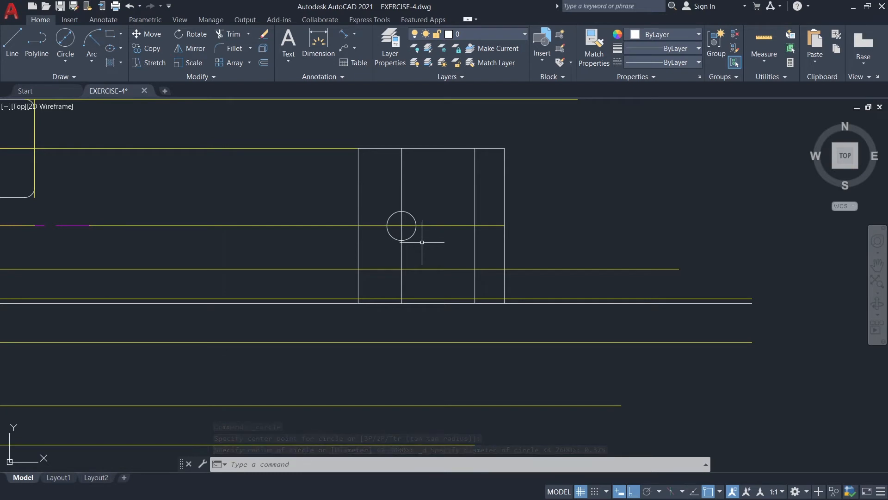
Draw a line 2.26 to the right from the small circle's centre, continuing vertically up to the end of the plate's top-edge guide line.
left_click(15, 44)
left_click(402, 226)
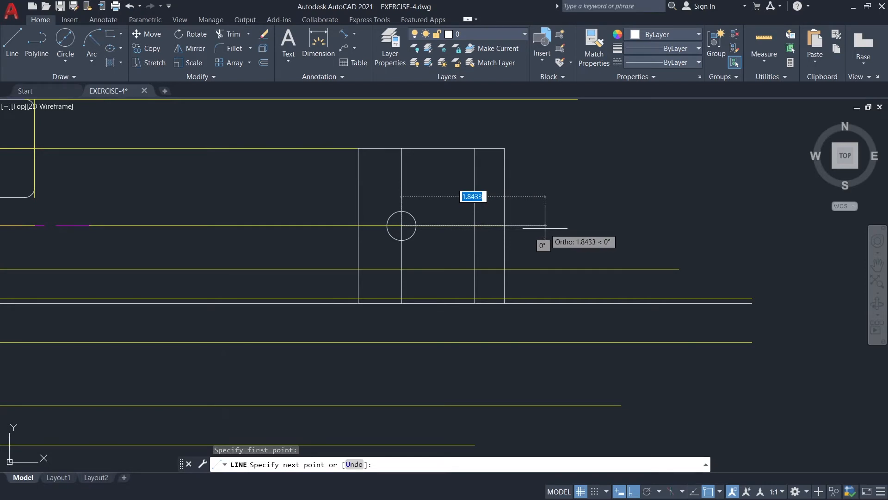
type("2.")
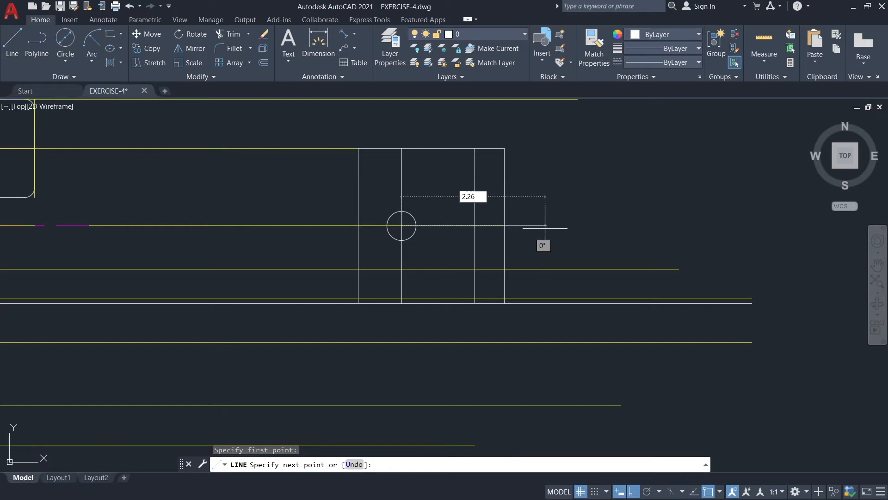
type("26")
key("Return")
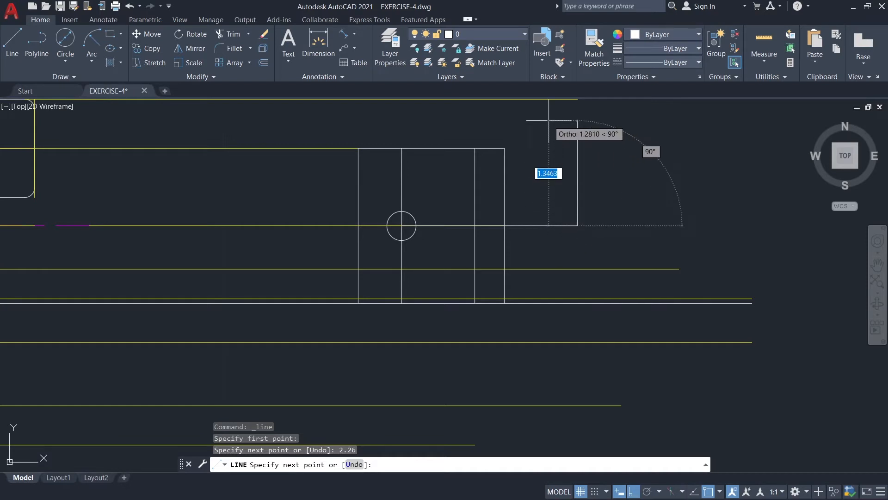
middle_click_drag(573, 124, 573, 142)
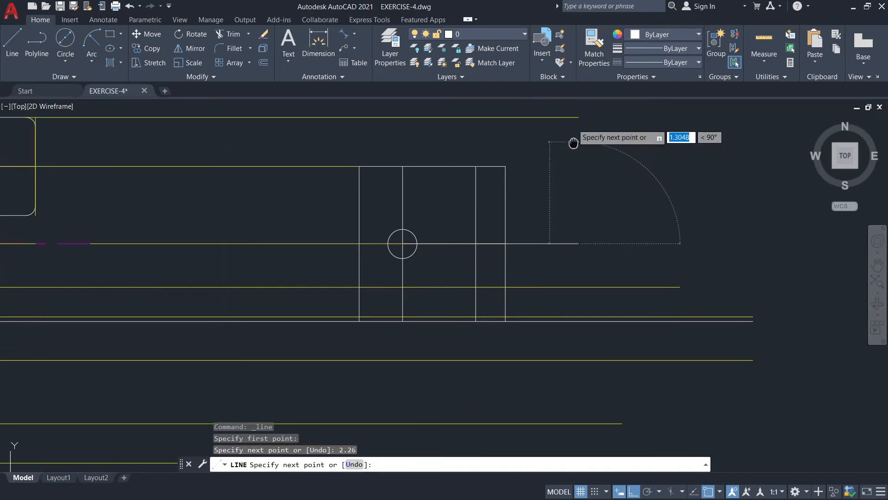
left_click(578, 117)
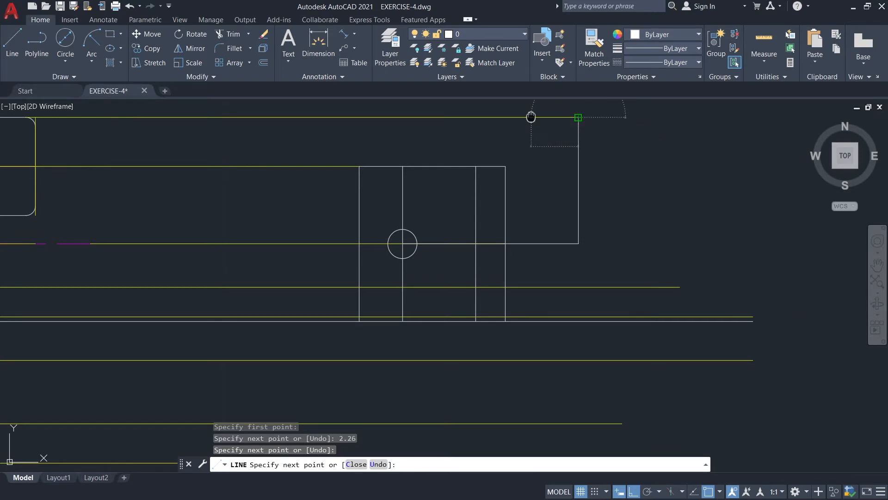
Continue the line to the left along the plate's top-edge guide with two consecutive segments 0.56 and 0.14 long.
middle_click_drag(532, 116, 535, 170)
type("0")
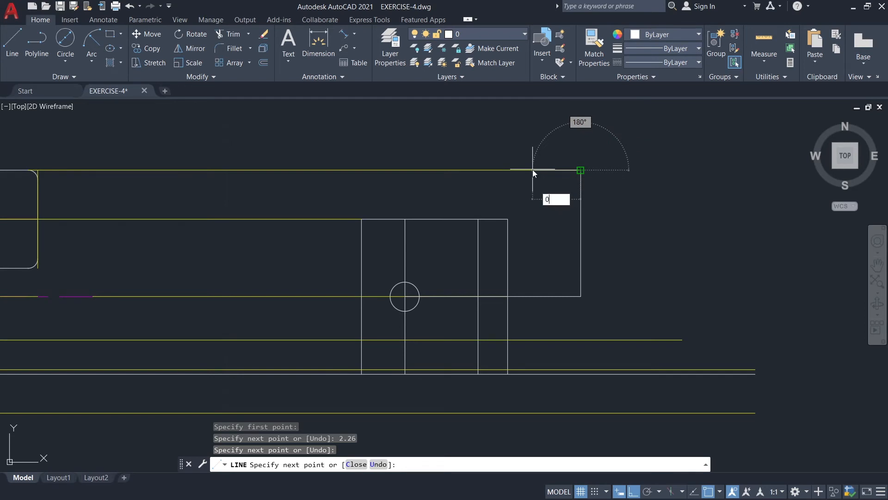
type(".56")
key("Return")
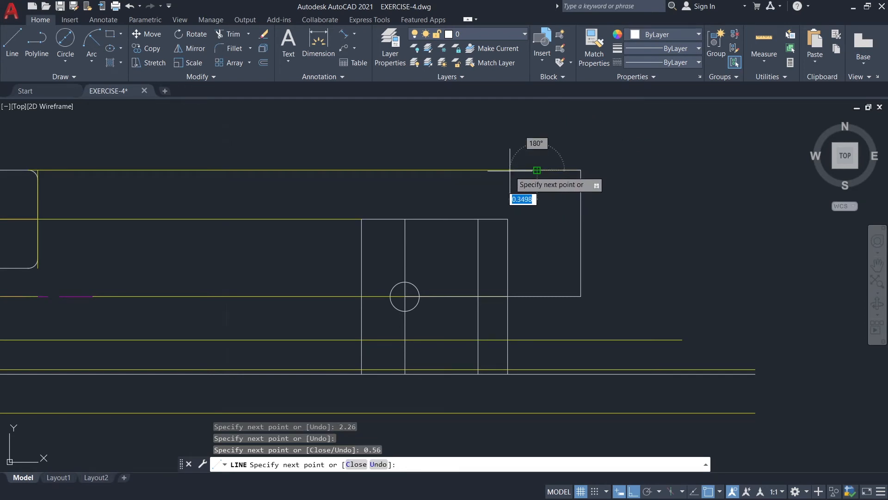
type("0.1")
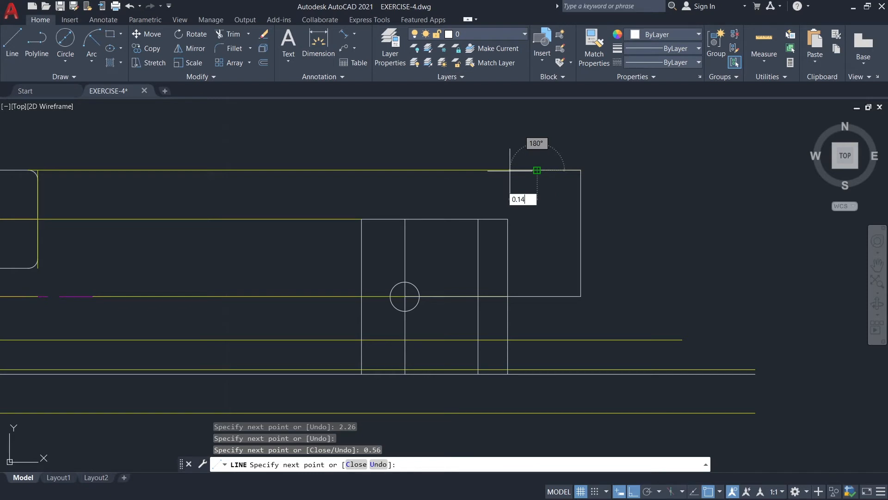
key("Return")
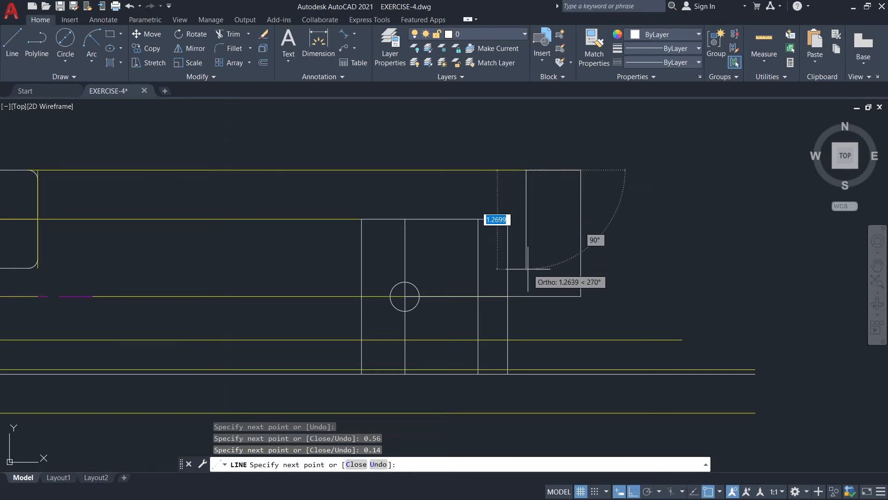
Continue the line 1.29 straight down from the left end of the 0.14 segment and finish the line.
type("1")
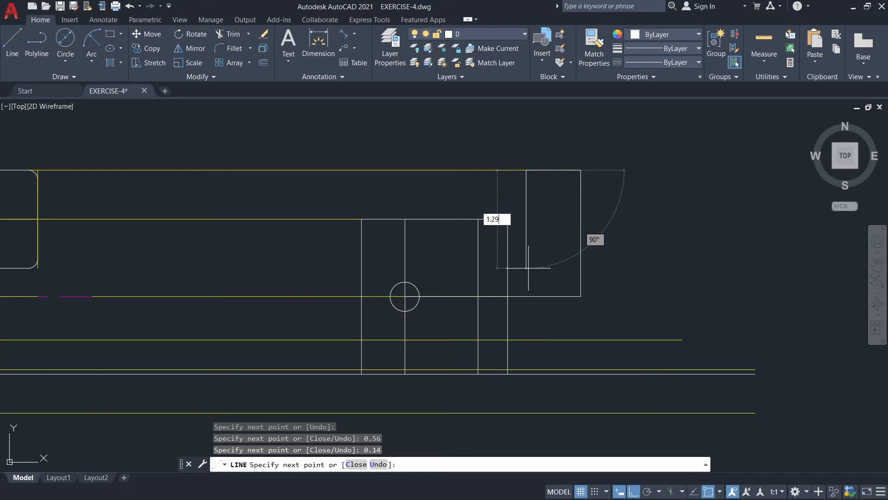
key("Return")
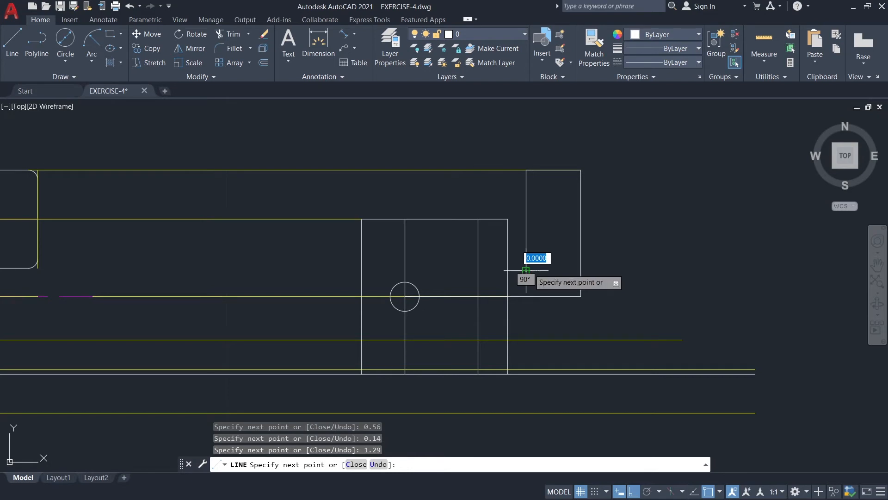
key("Escape")
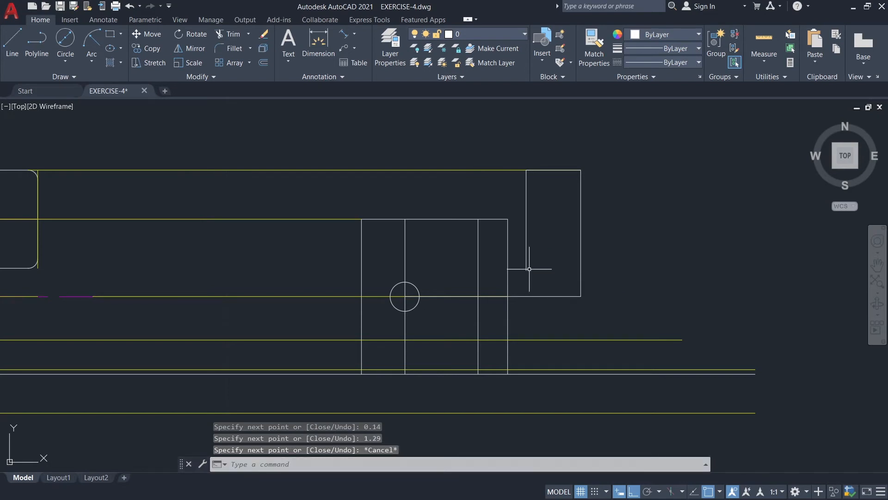
Draw a vertical line 1.29 straight down from the right end of the 0.14 segment on the plate's top edge.
type("line")
key("Return")
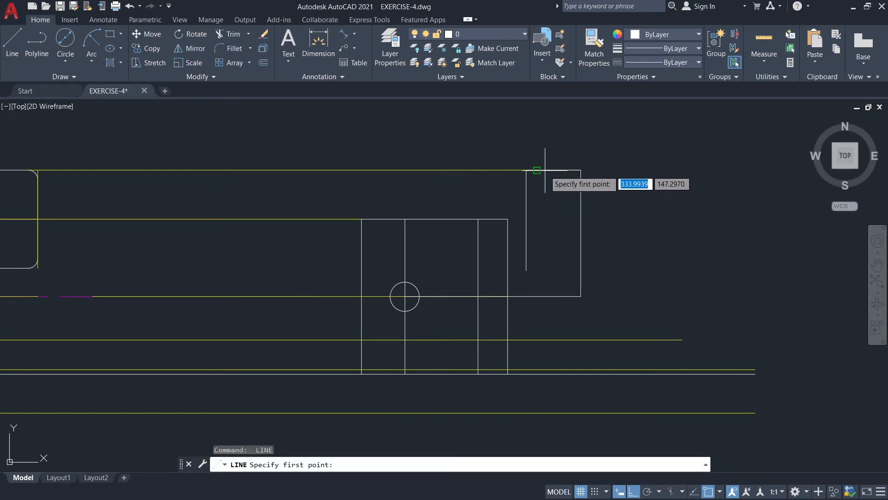
left_click(536, 170)
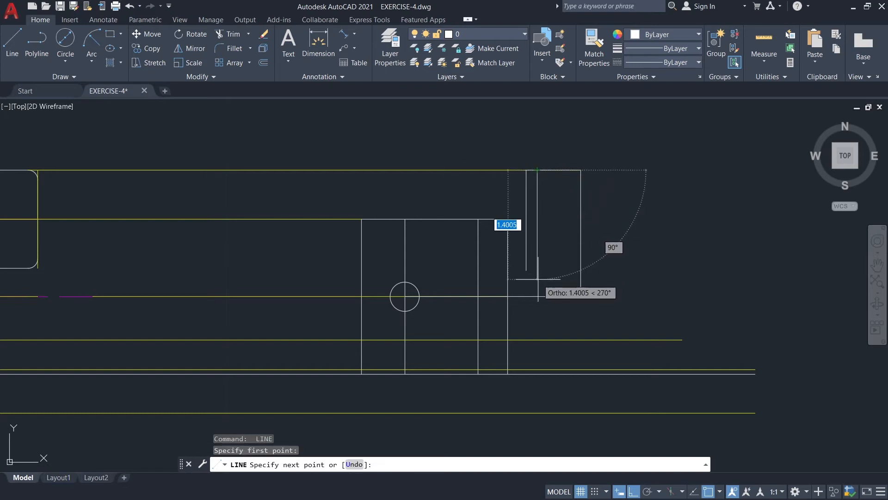
type("1.")
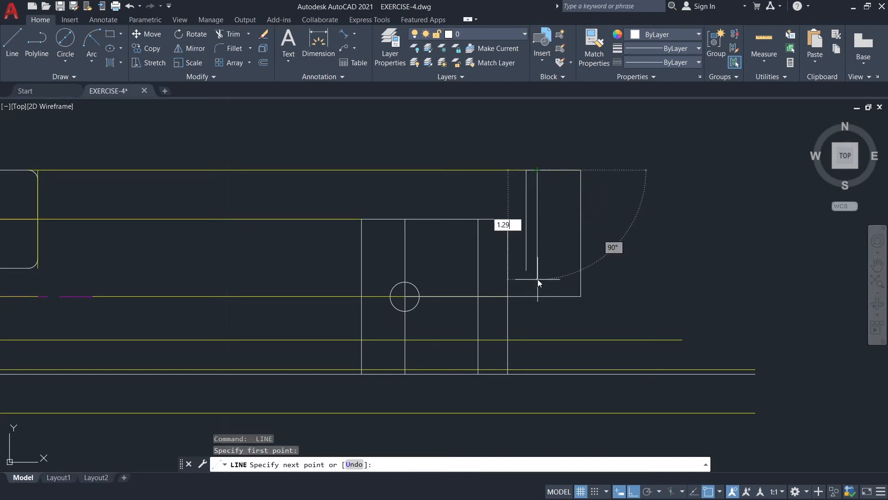
type("29")
key("Return")
key("Escape")
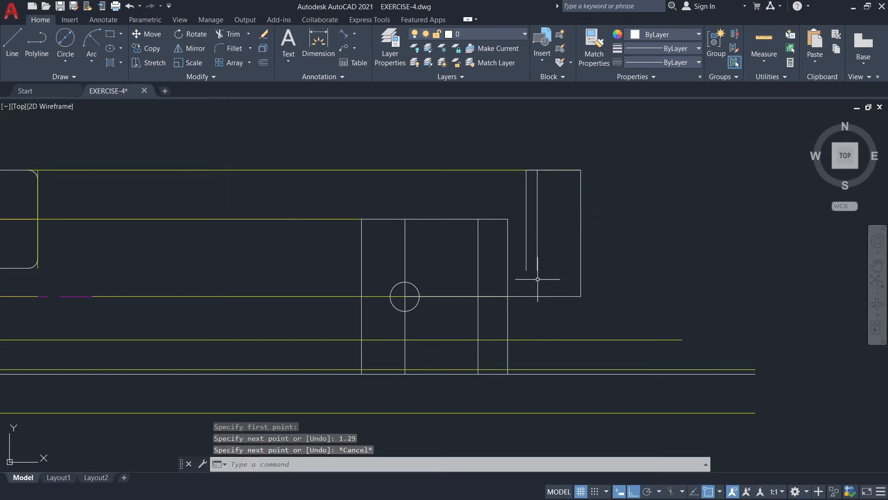
Draw a horizontal line from the lower end of the outer 1.29 line to the side view's far right vertical edge.
left_click(2, 32)
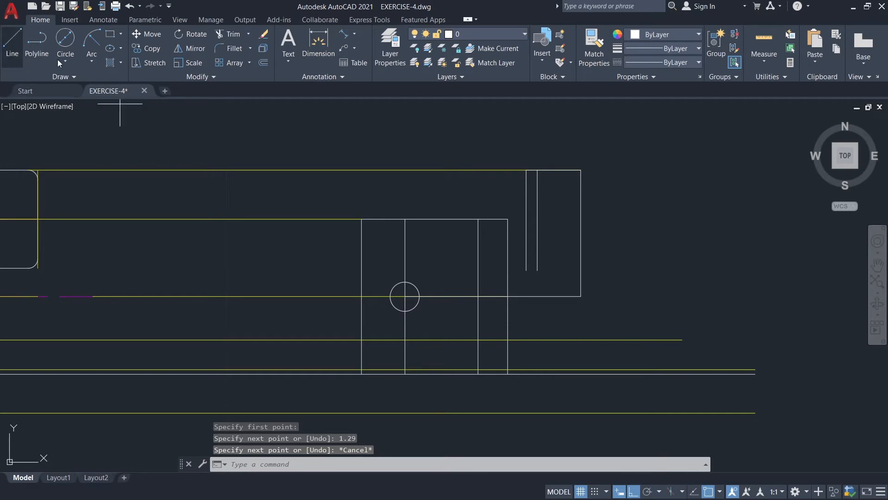
left_click(526, 270)
left_click(580, 270)
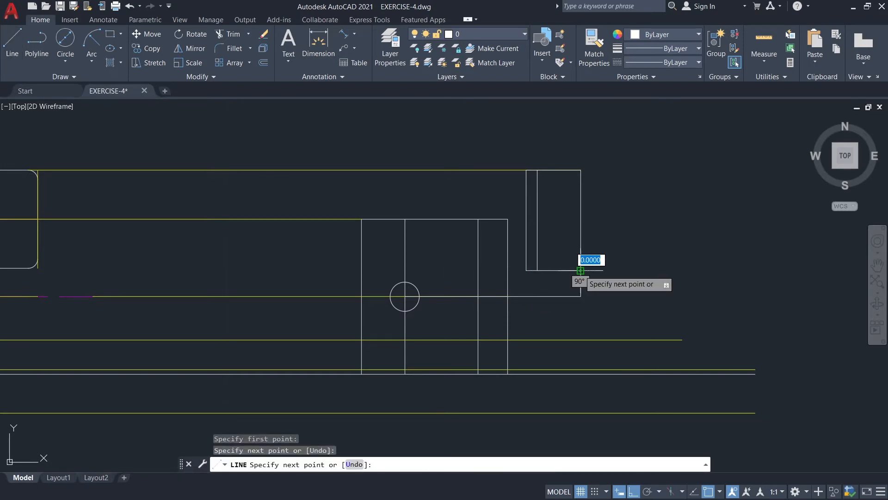
key("Escape")
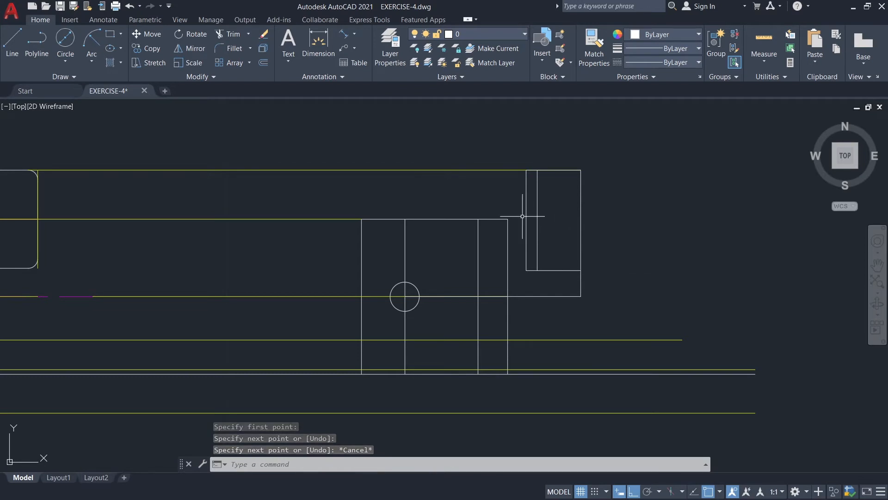
Stretch the right end of the side view's short upper horizontal segment to meet the outer 1.29 vertical line.
left_click(499, 218)
scroll(524, 219, "up", 2)
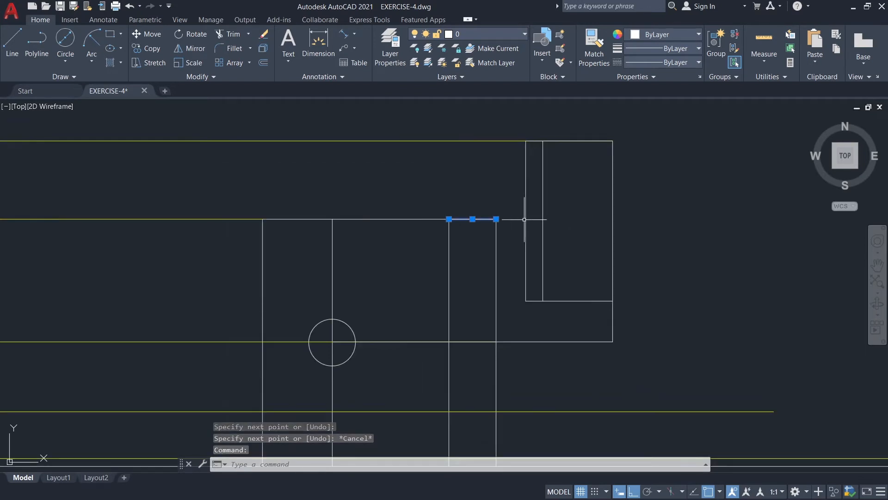
left_click(496, 219)
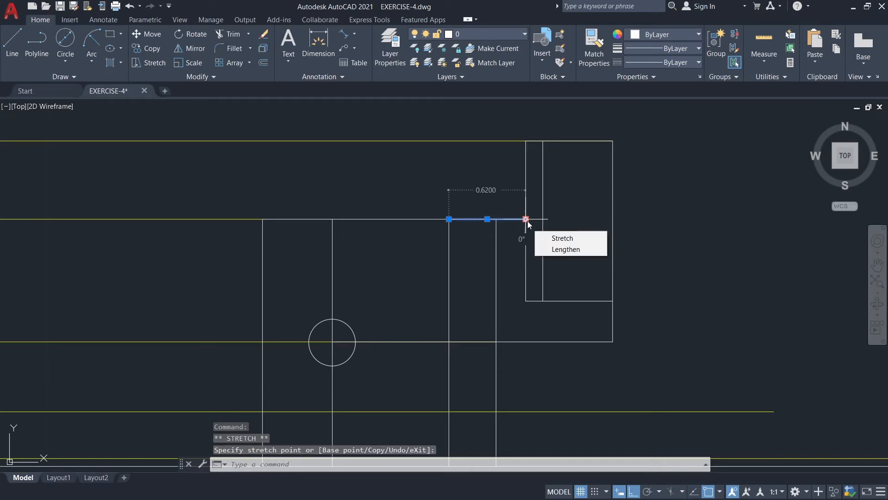
key("Escape")
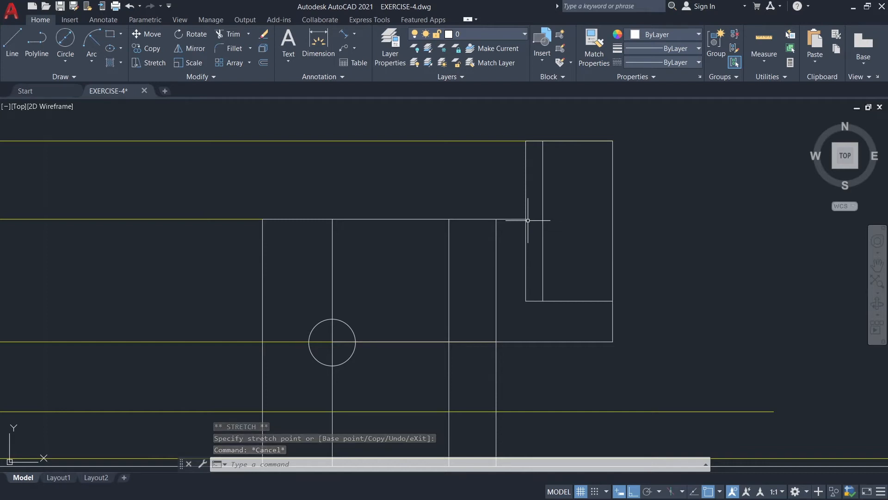
On the GUIDE layer, draw a line 0.265 straight up from the stretched segment's right end.
left_click(469, 35)
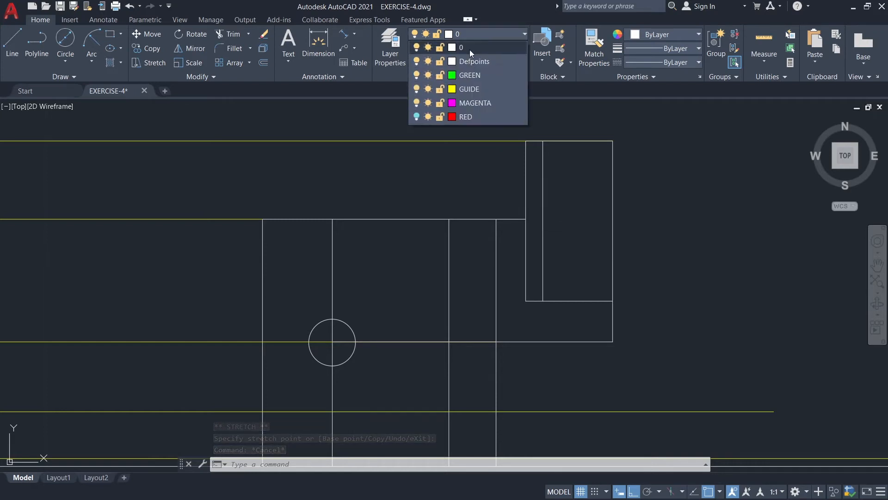
left_click(468, 89)
left_click(12, 46)
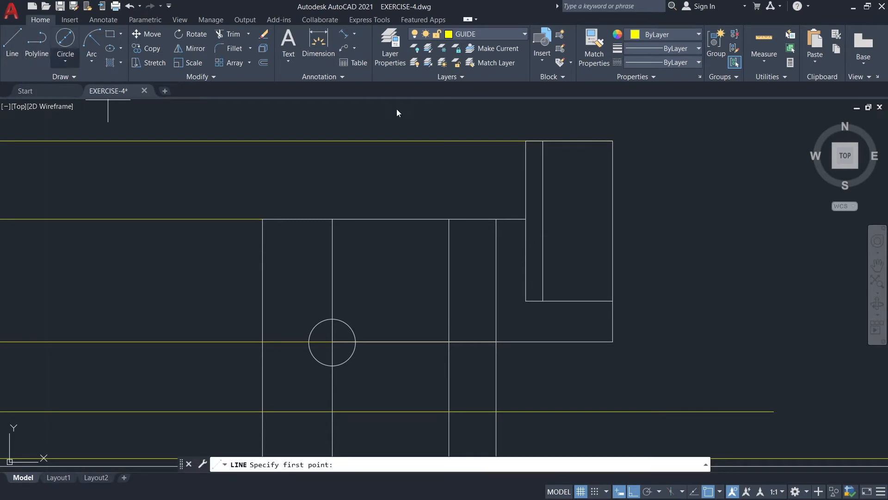
left_click(524, 218)
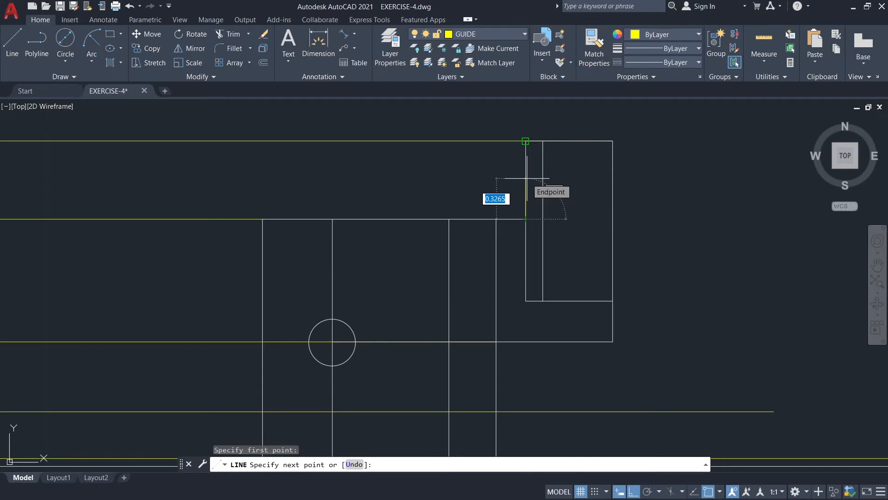
type("0")
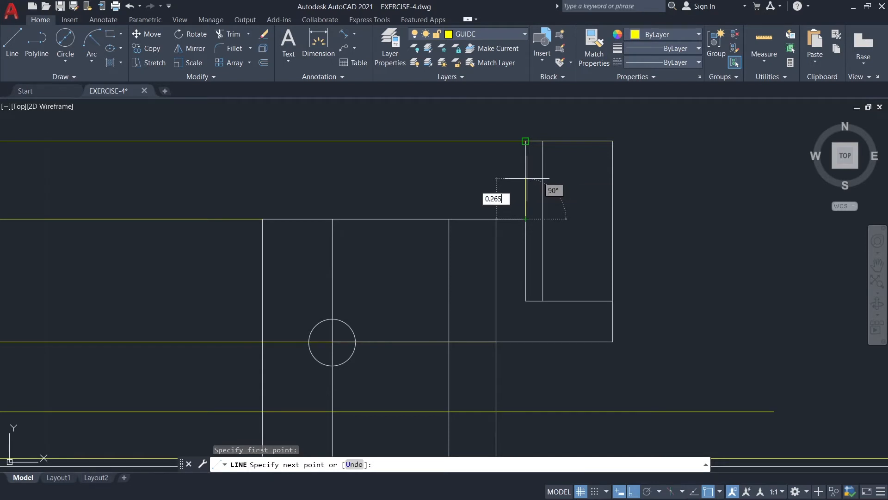
type(".265")
key("Return")
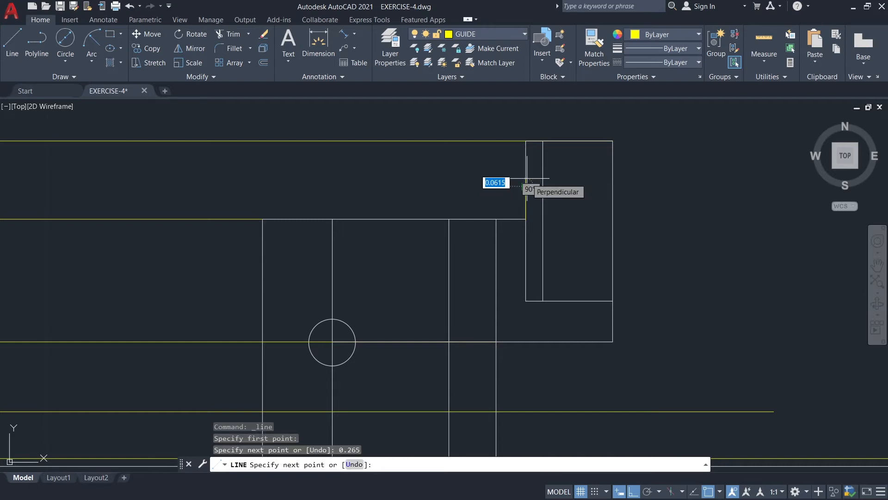
key("Escape")
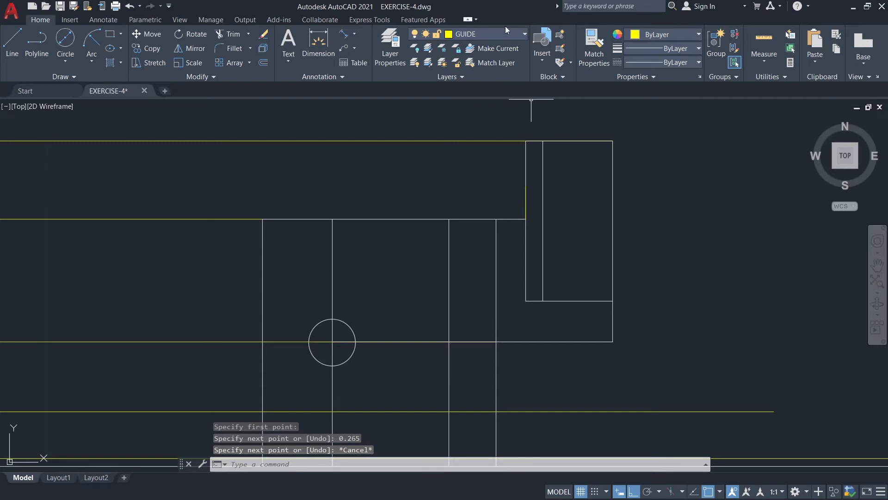
On layer 0, draw a line 0.62 left from the 0.265 guide's upper end, continuing down to the stretched segment's left end.
left_click(495, 34)
left_click(482, 48)
key("l")
key("Return")
left_click(527, 181)
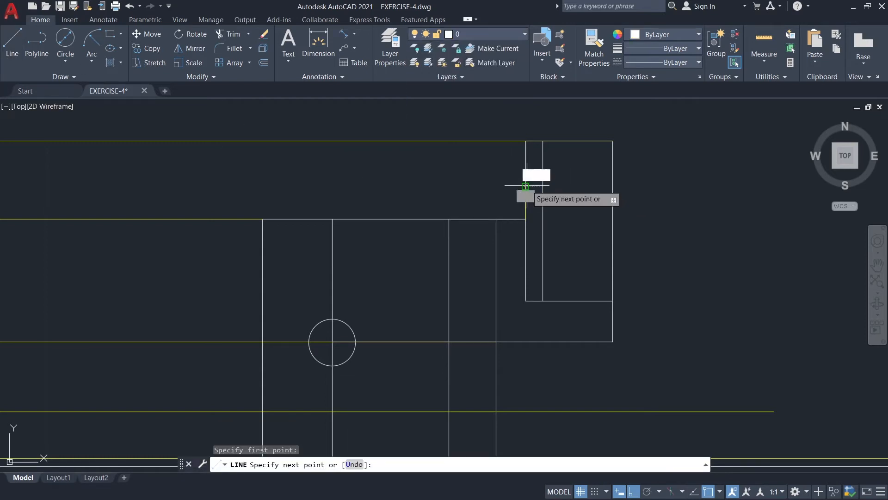
type("0.62")
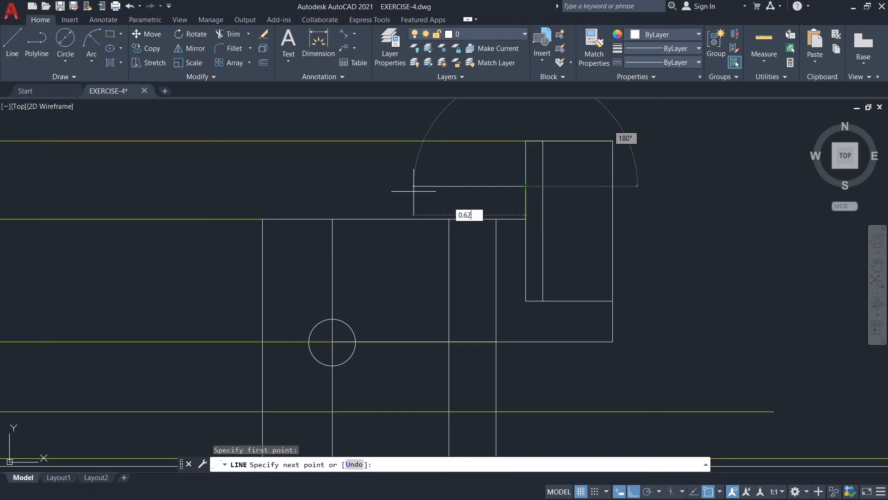
key("Return")
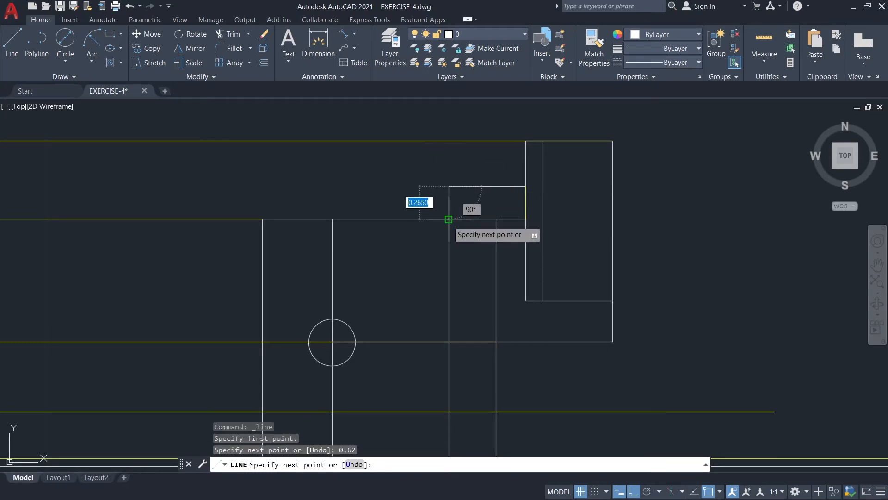
left_click(449, 219)
key("Escape")
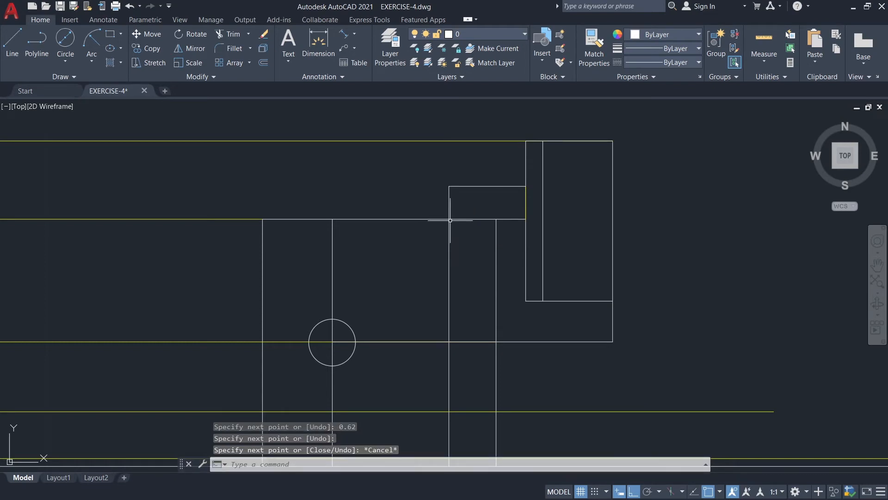
Stretch the right end of the 0.62 horizontal line to meet the inner 1.29 vertical line.
middle_click_drag(551, 318, 506, 313)
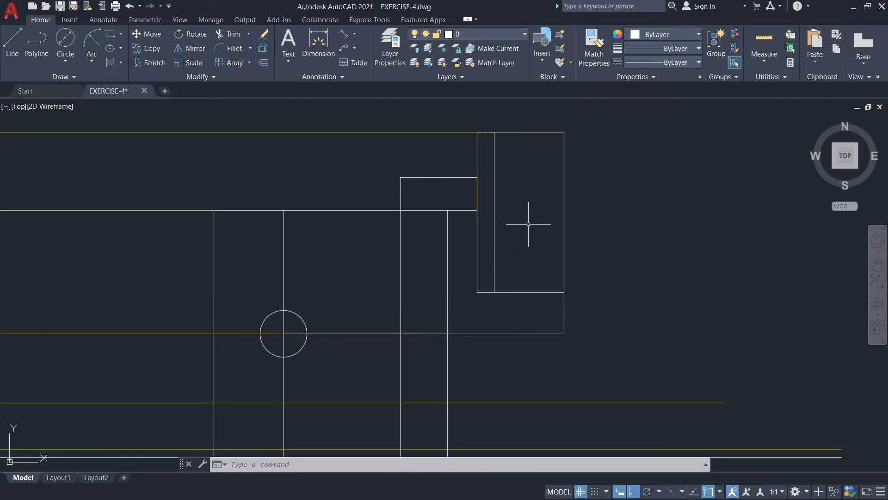
left_click(471, 178)
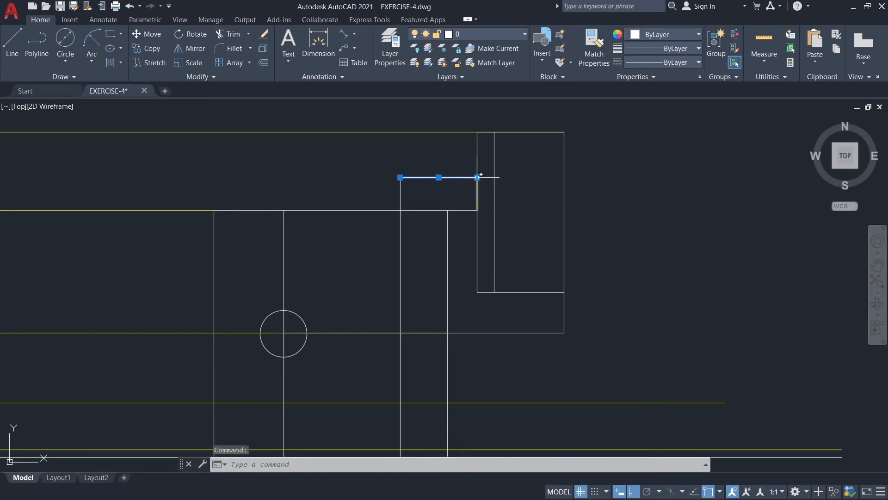
left_click(477, 177)
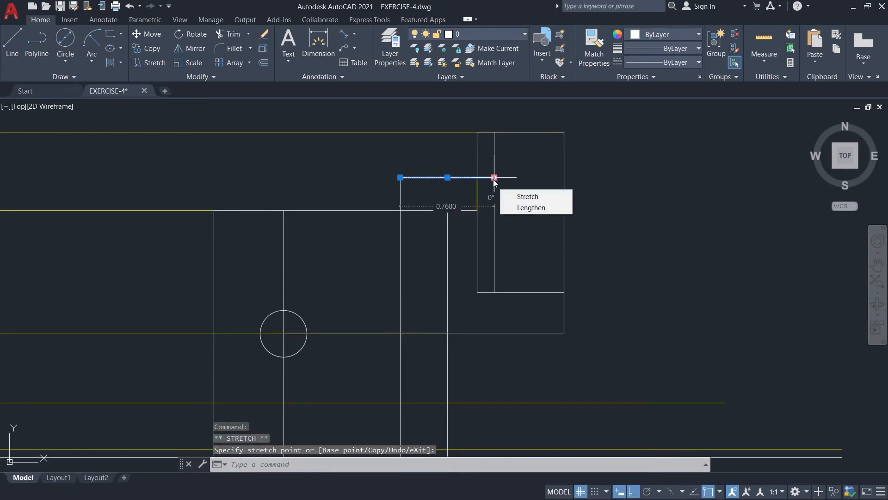
left_click(493, 178)
key("Escape")
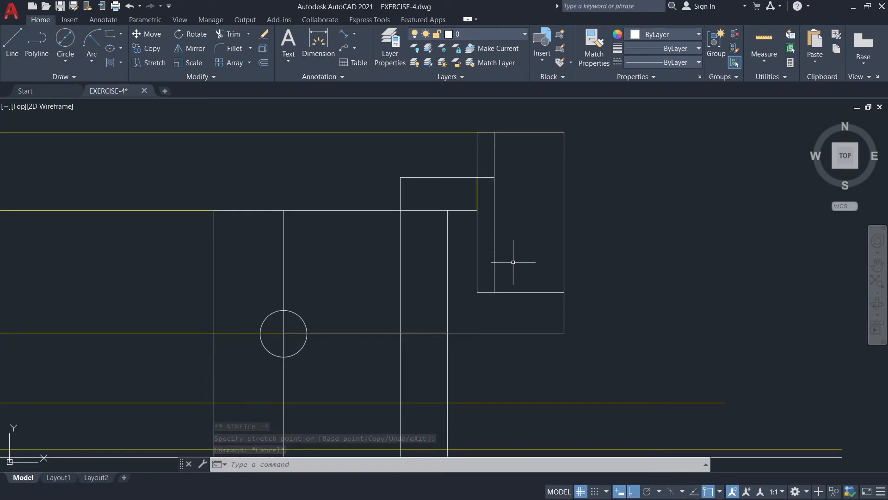
Draw a vertical line from the lower end of the inner 1.29 line down to the white horizontal base line.
left_click(15, 49)
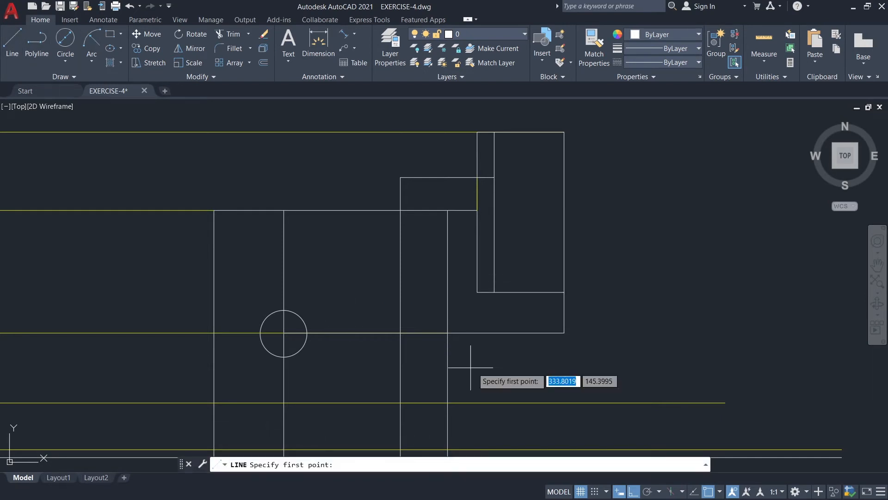
middle_click_drag(519, 323, 511, 260)
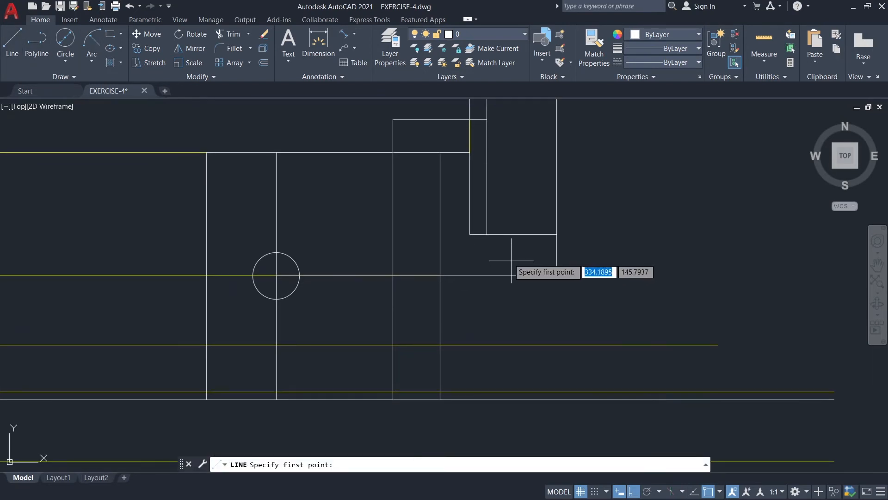
left_click(487, 234)
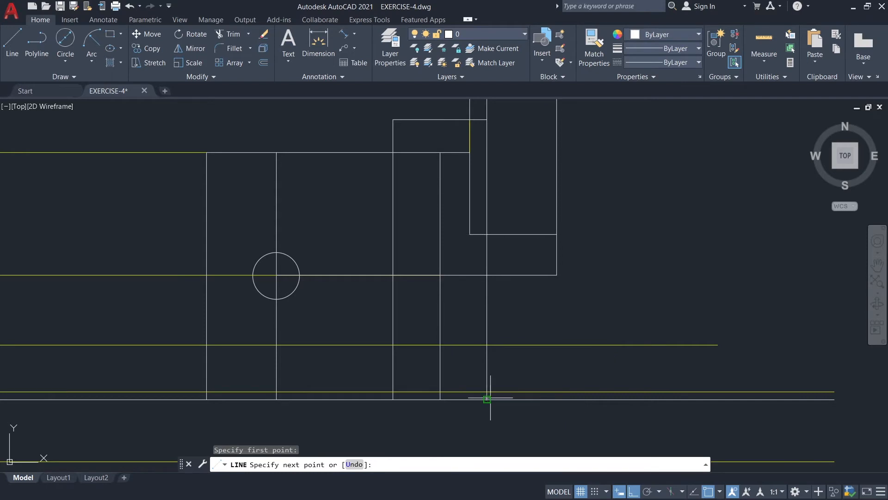
left_click(486, 399)
key("Escape")
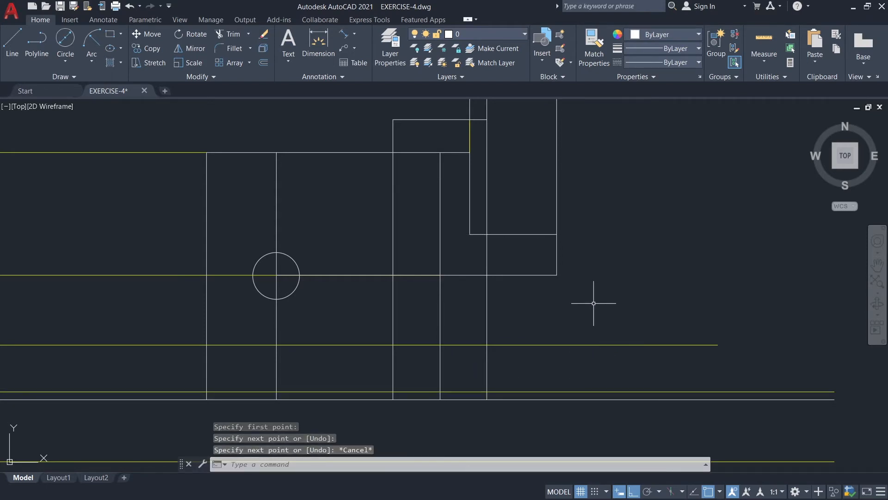
Draw two horizontal lines over the plate's lower edge, one from its left corner to the inner vertical, one on to the right edge.
middle_click_drag(601, 254, 599, 296)
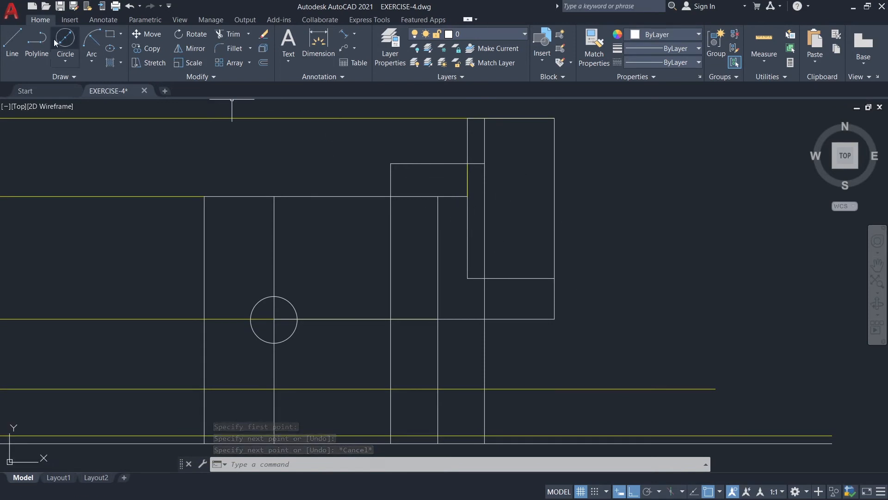
left_click(19, 37)
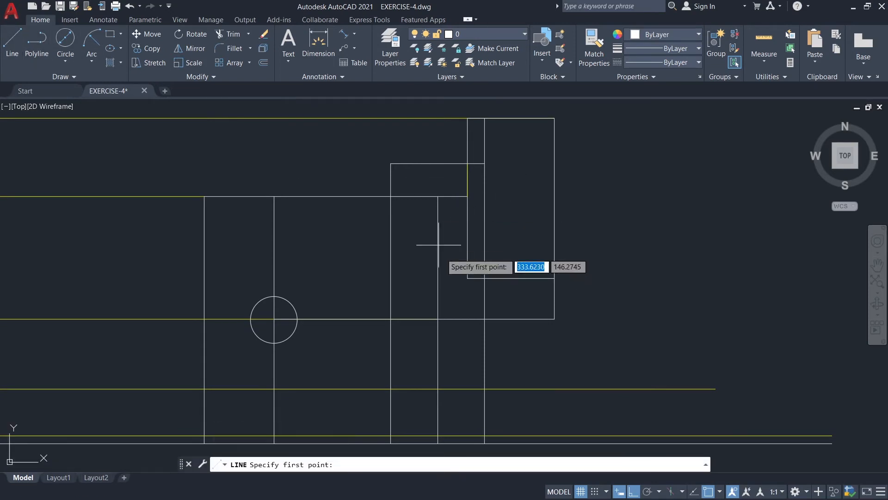
left_click(467, 279)
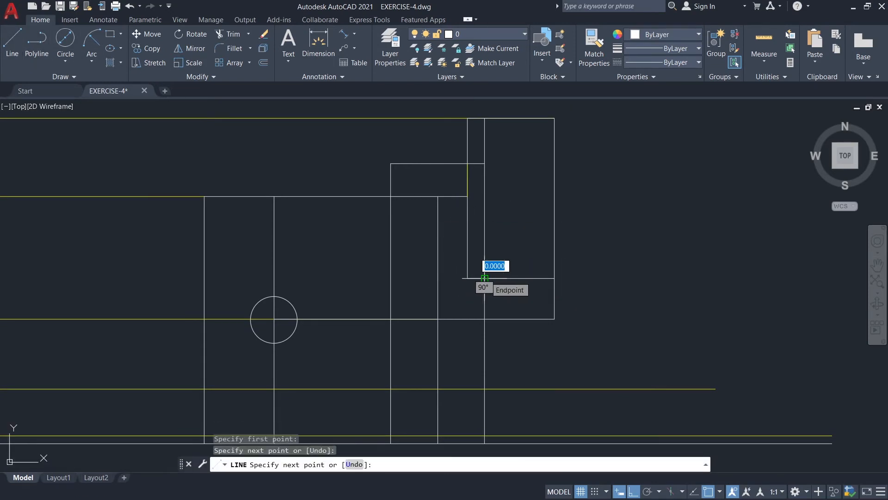
key("Escape")
key("Return")
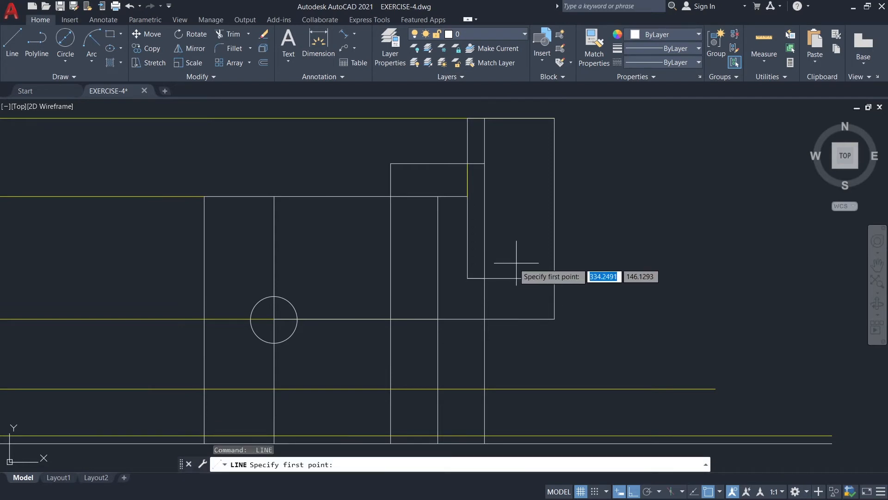
left_click(554, 278)
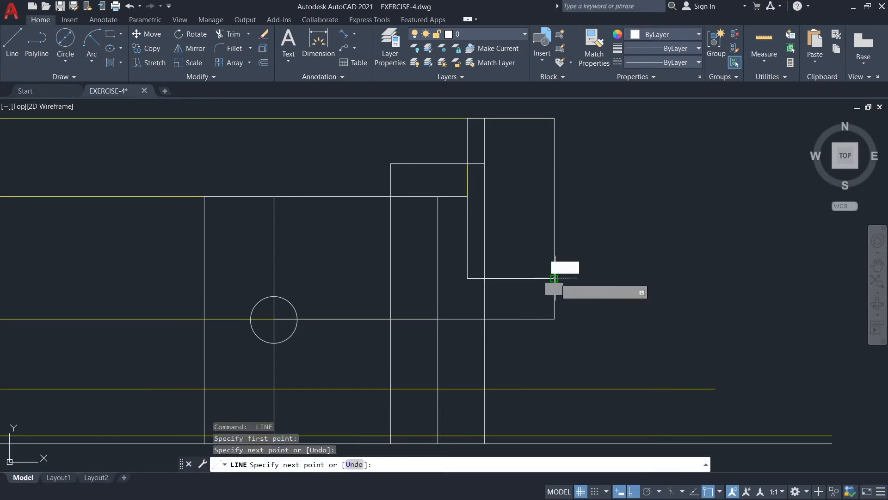
key("Escape")
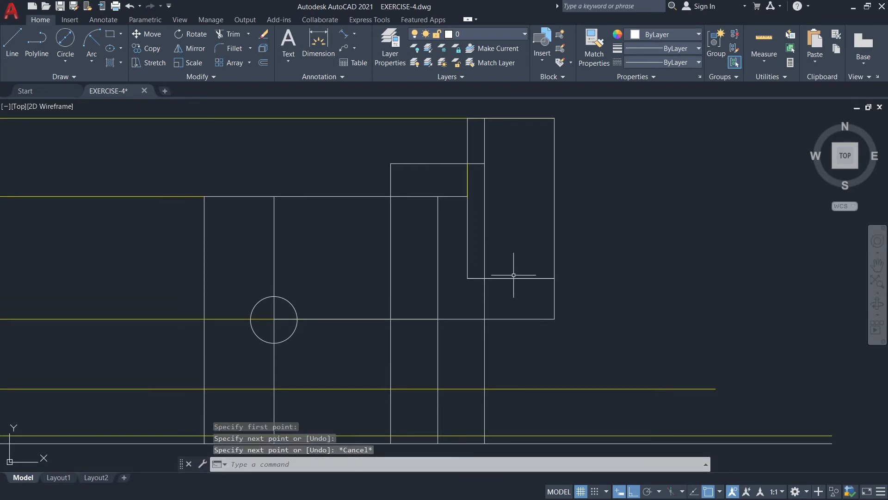
left_click(481, 278)
key("Escape")
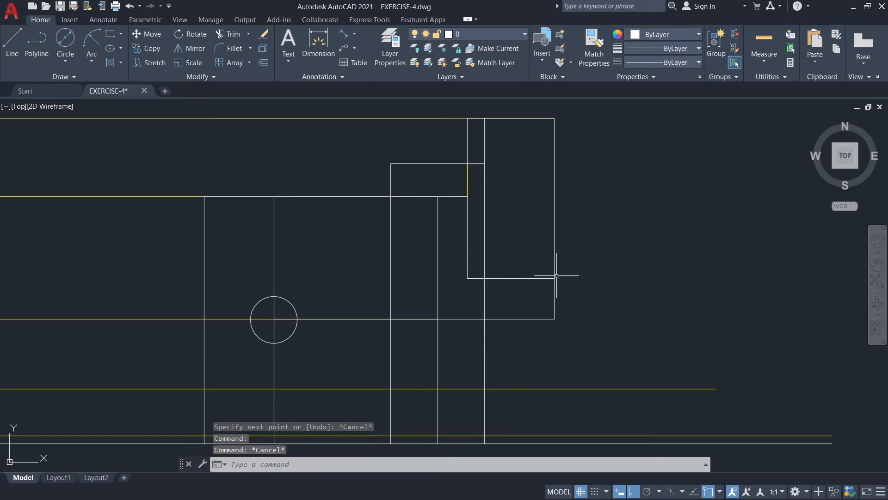
Draw lines over the upper plate's right edge and top edge, from its lower-right corner up and across to the upper-left corner.
key("Return")
left_click(553, 278)
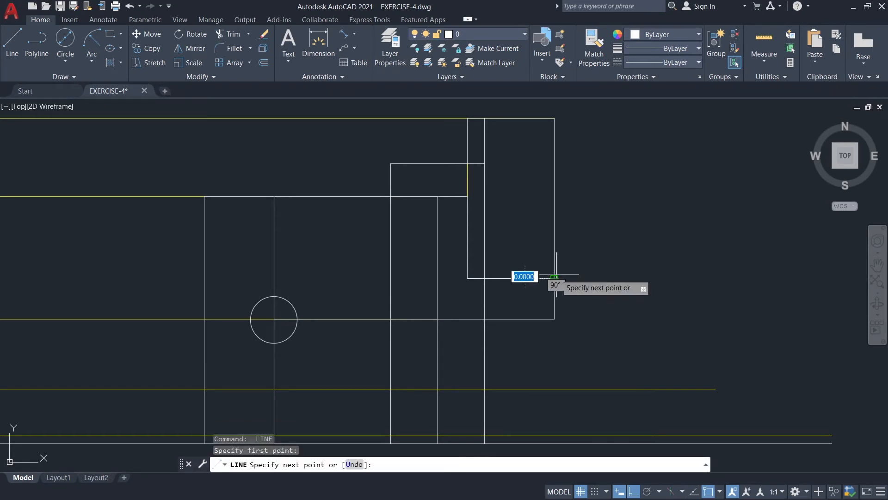
left_click(553, 118)
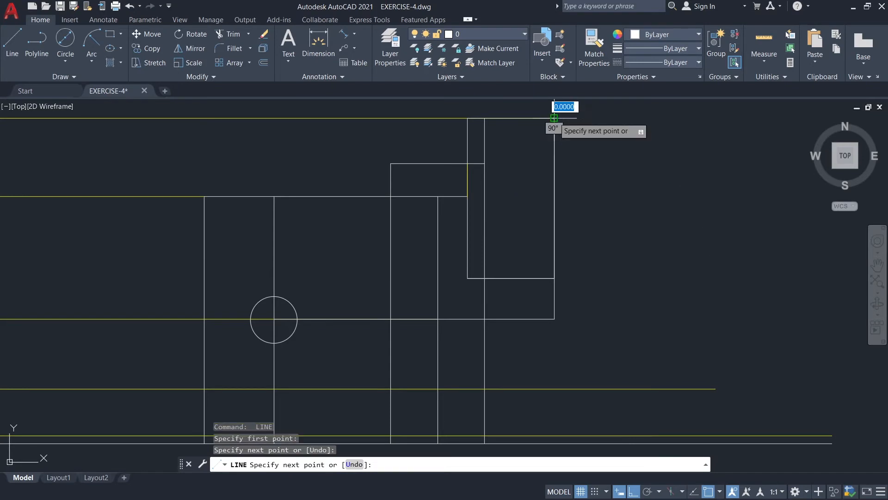
key("Escape")
key("Return")
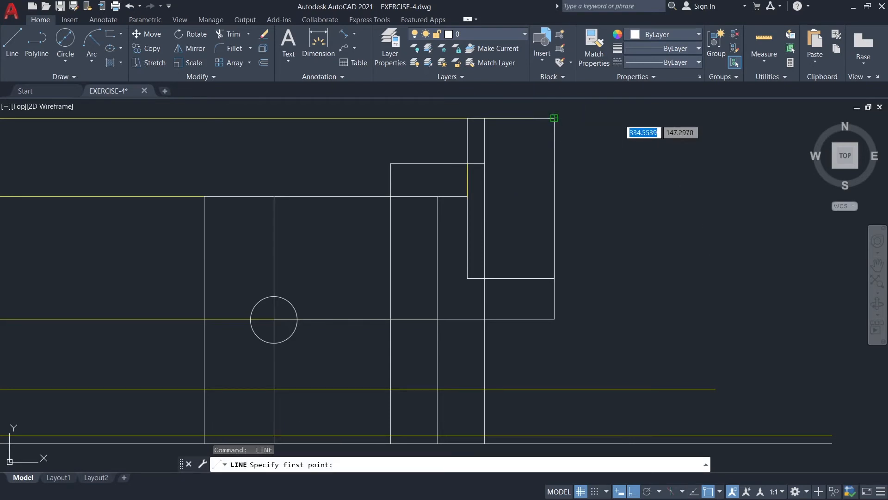
left_click(553, 118)
left_click(467, 118)
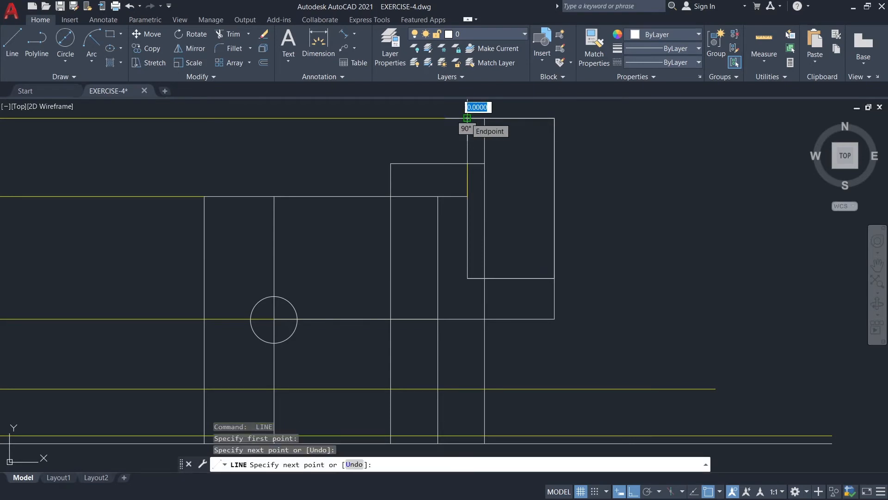
key("Escape")
Draw a vertical line over the inner vertical, from the plate's top edge down to the stepped horizontal line.
key("Return")
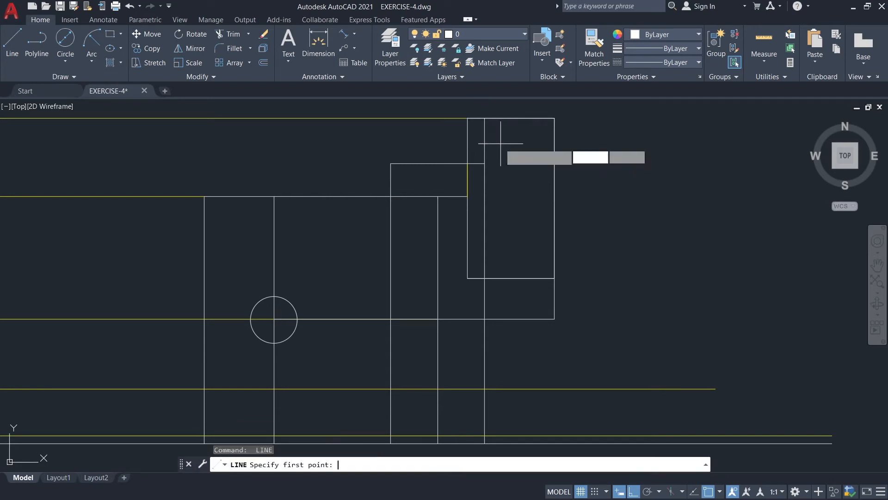
left_click(485, 118)
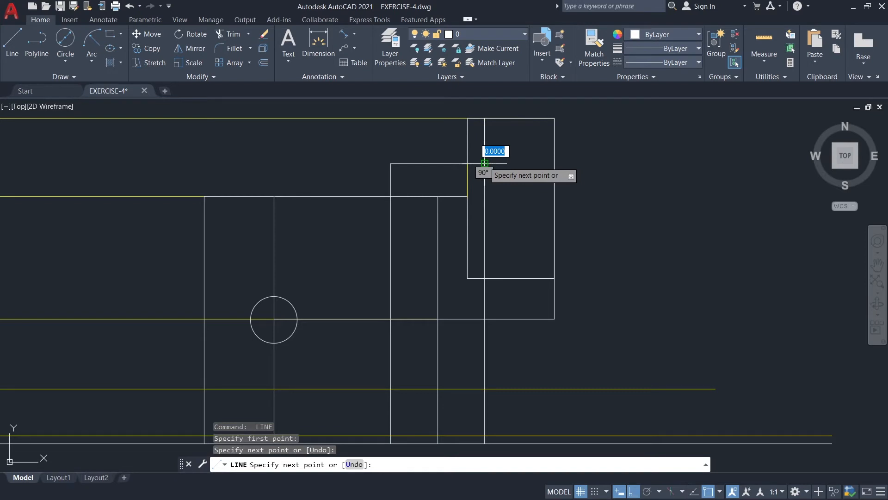
key("Escape")
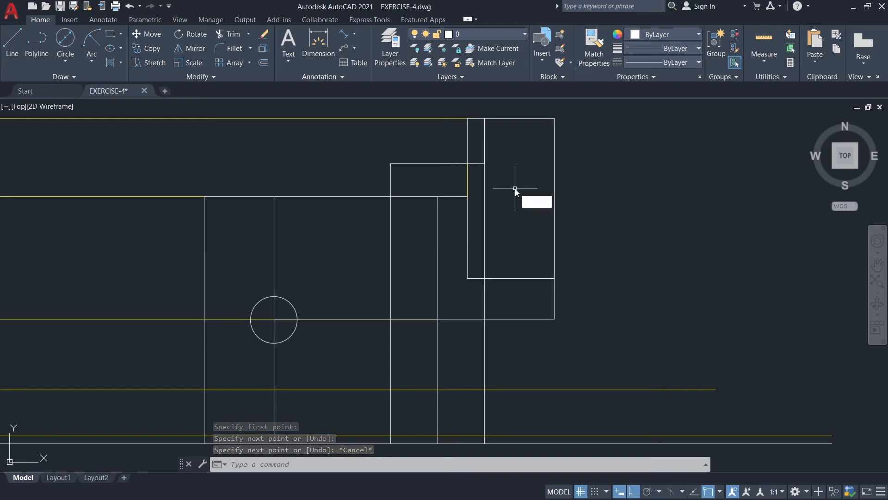
Start a multiple Fillet with radius 0.12 and round the corner between the short lower plate line and the inner vertical below it.
type("f")
key("Return")
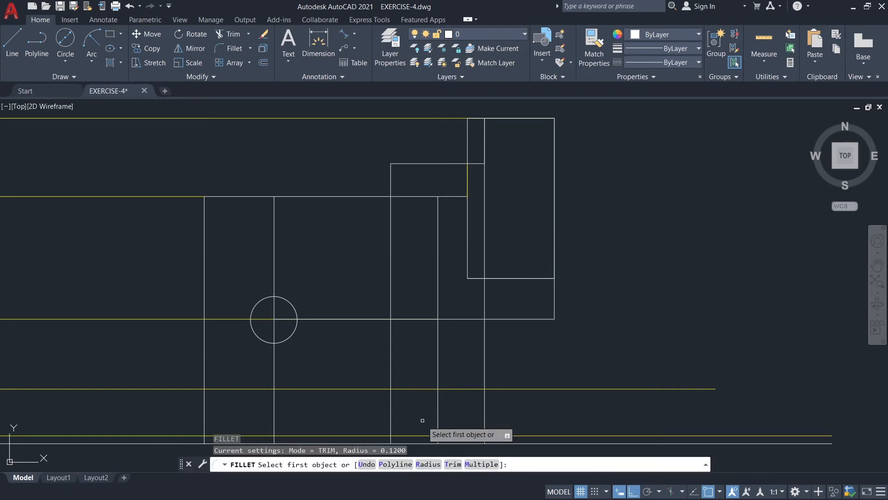
left_click(434, 463)
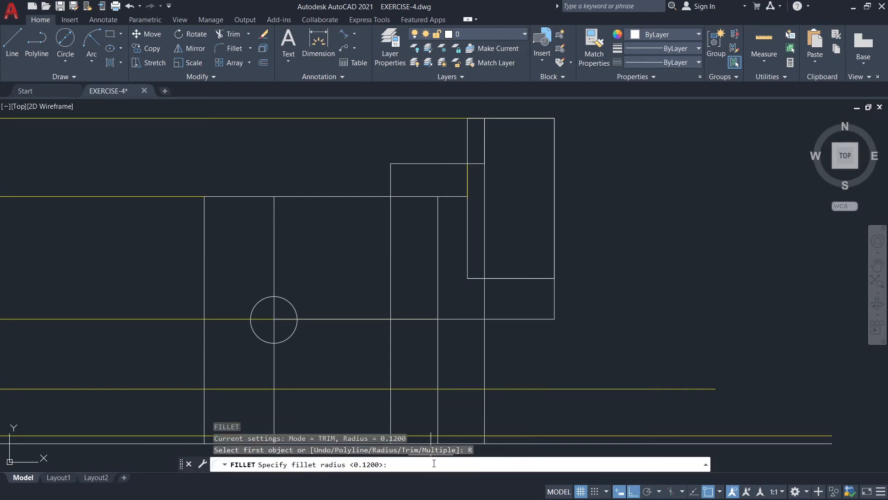
type("0.12")
key("Return")
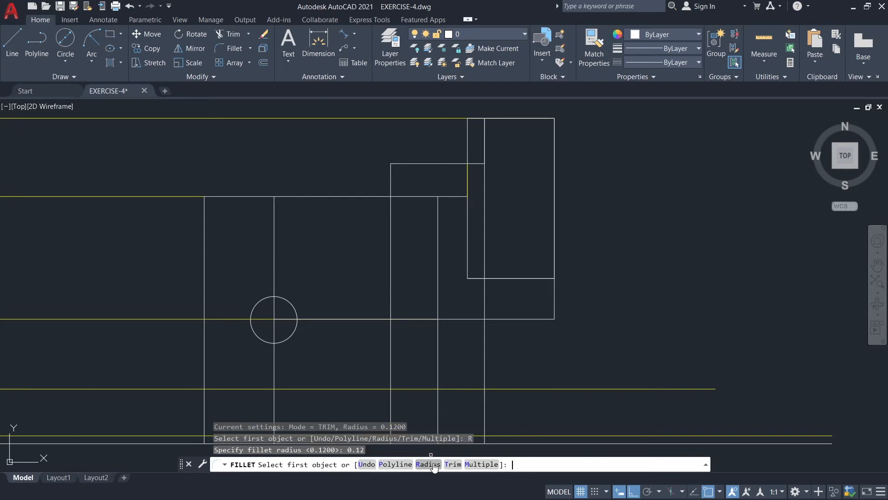
left_click(481, 464)
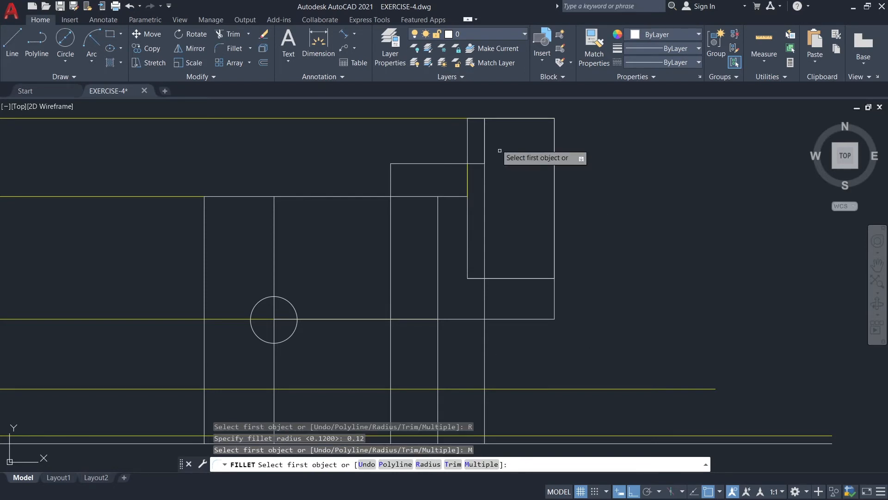
left_click(485, 286)
left_click(484, 284)
Fillet the upper plate's lower-right, upper-right and inner upper-left corners with the 0.12 radius.
left_click(532, 279)
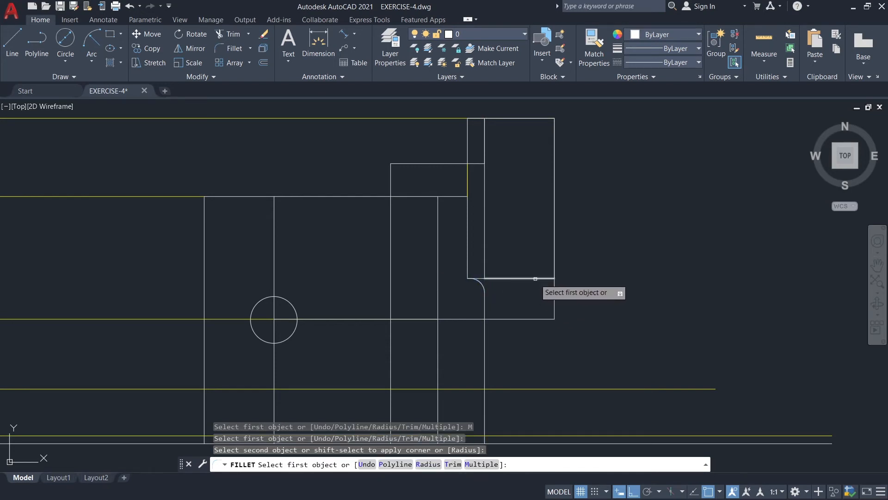
left_click(554, 267)
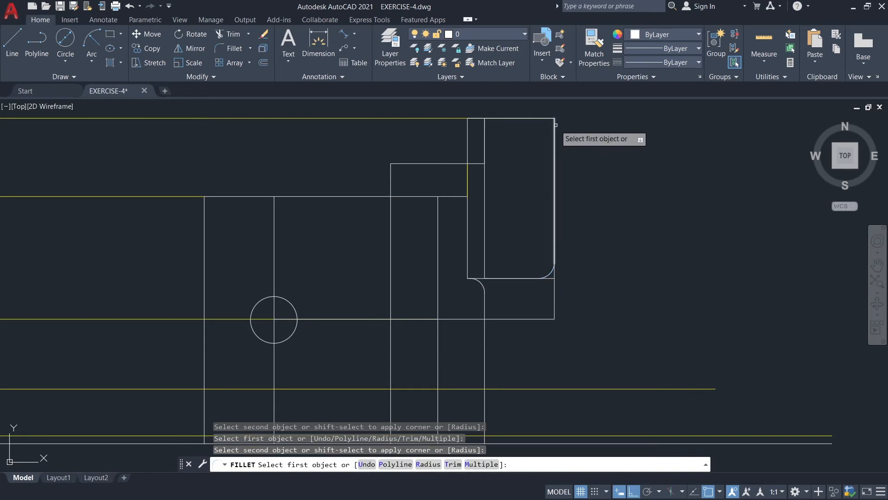
left_click(544, 118)
left_click(545, 119)
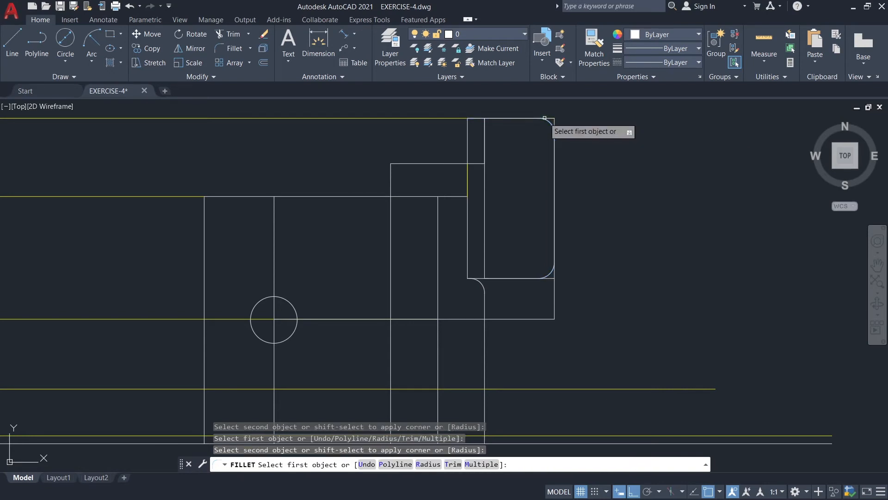
left_click(494, 119)
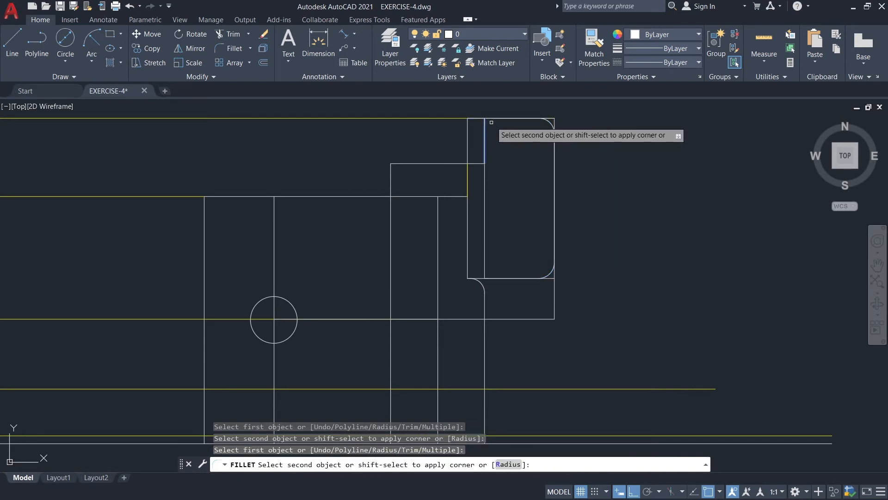
left_click(484, 147)
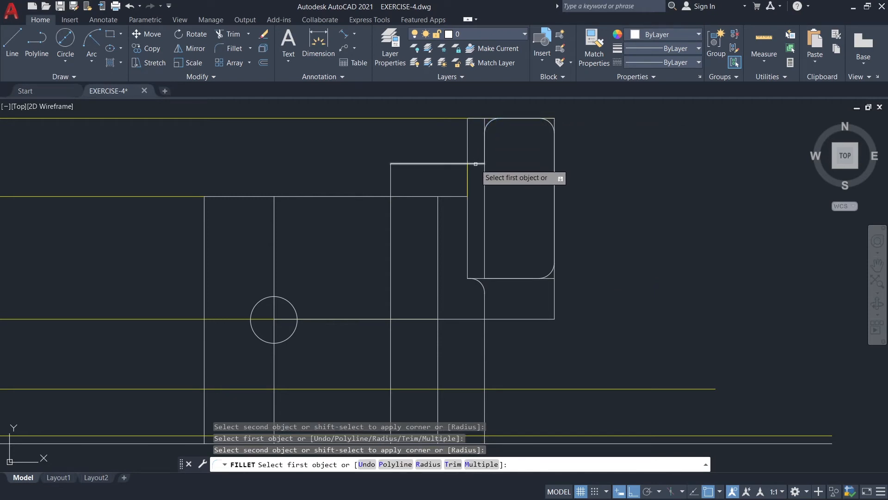
Fillet both ends of the stepped horizontal line, at the inner vertical and at the outer left vertical, with the 0.12 radius.
left_click(475, 163)
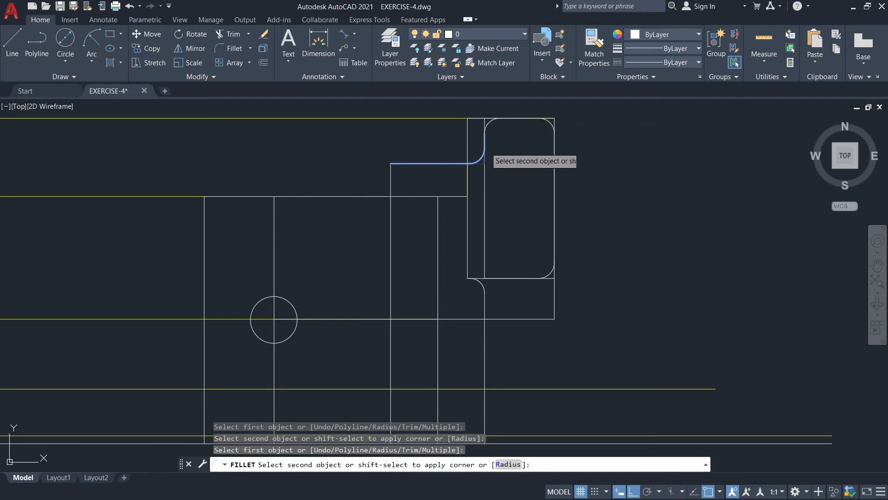
left_click(485, 146)
left_click(416, 163)
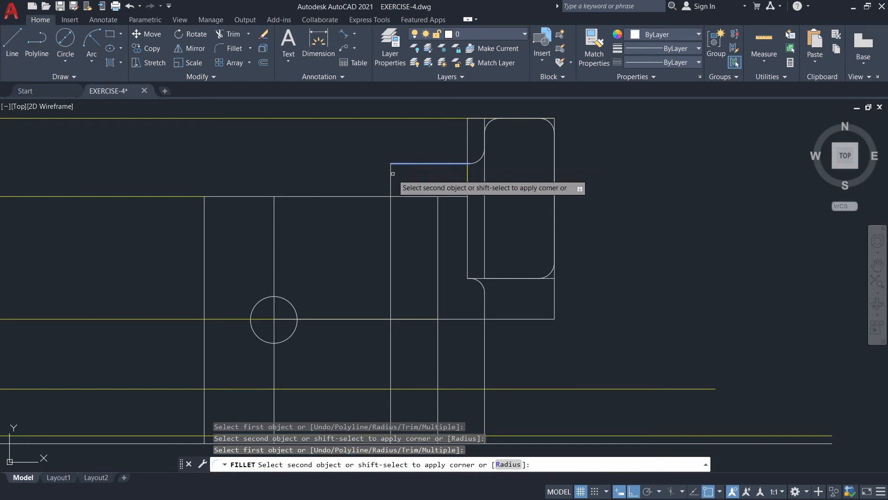
left_click(391, 174)
key("Escape")
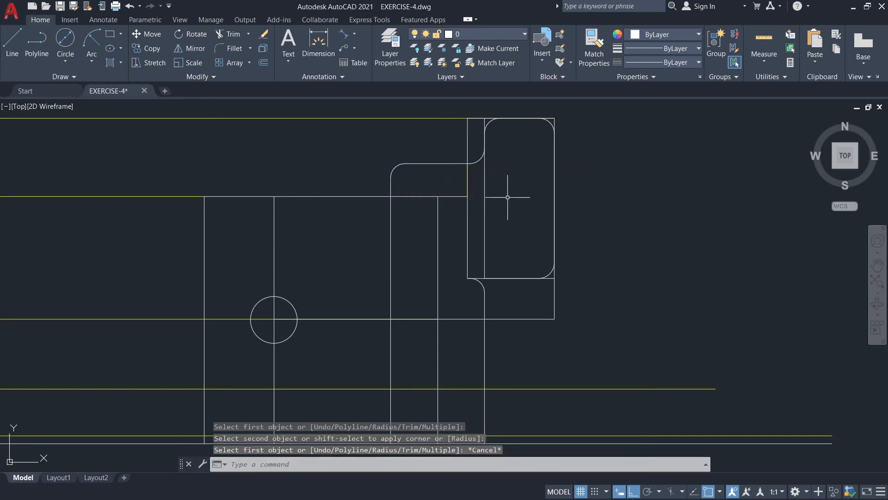
Trim the leftover line stubs outside the plate's rounded upper corners.
left_click(532, 231)
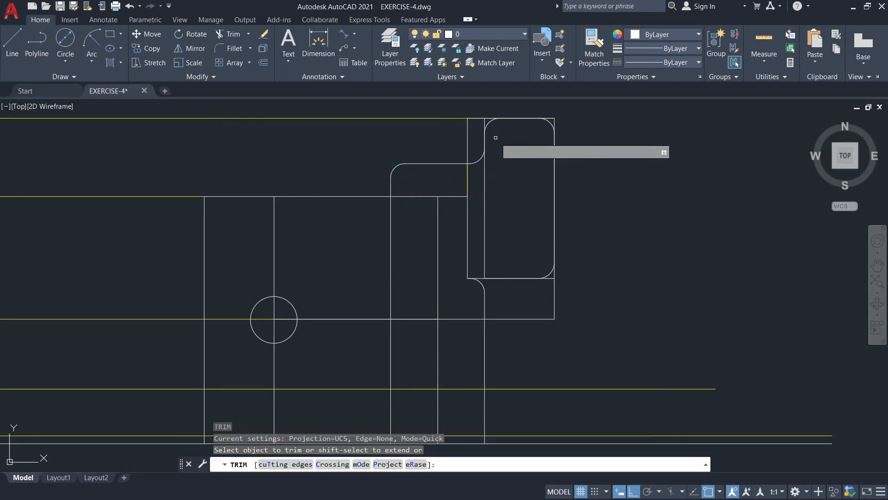
left_click(482, 119)
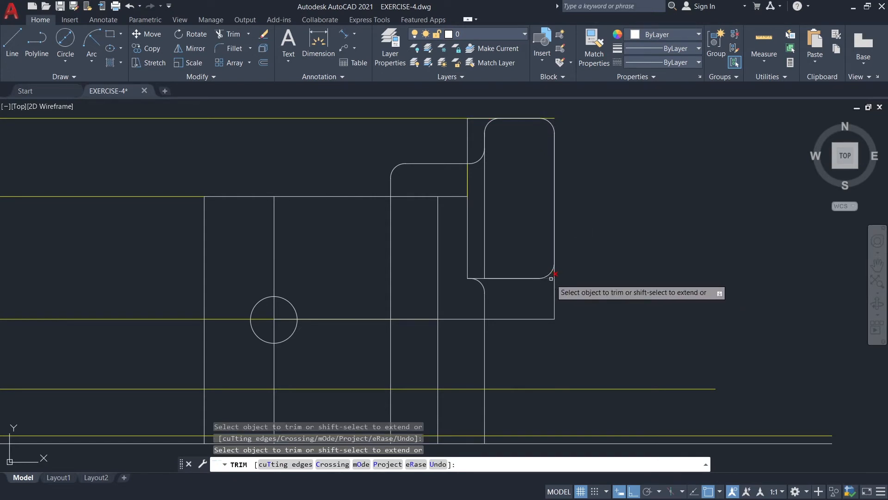
key("Escape")
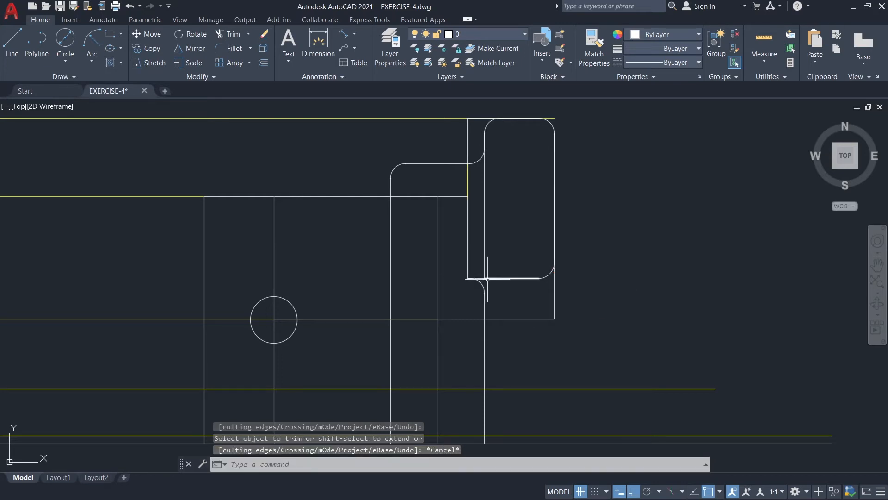
Erase the duplicate vertical line lying along the plate's right edge.
left_click(511, 278)
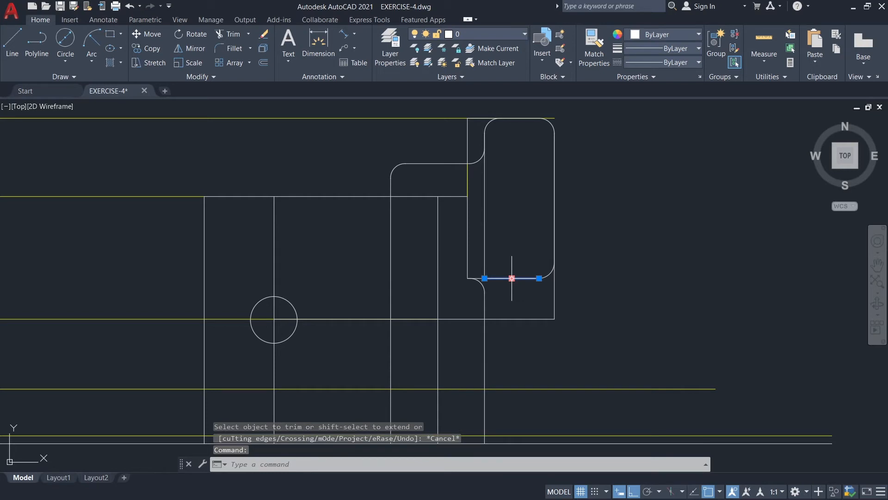
key("Escape")
left_click(554, 211)
key("Delete")
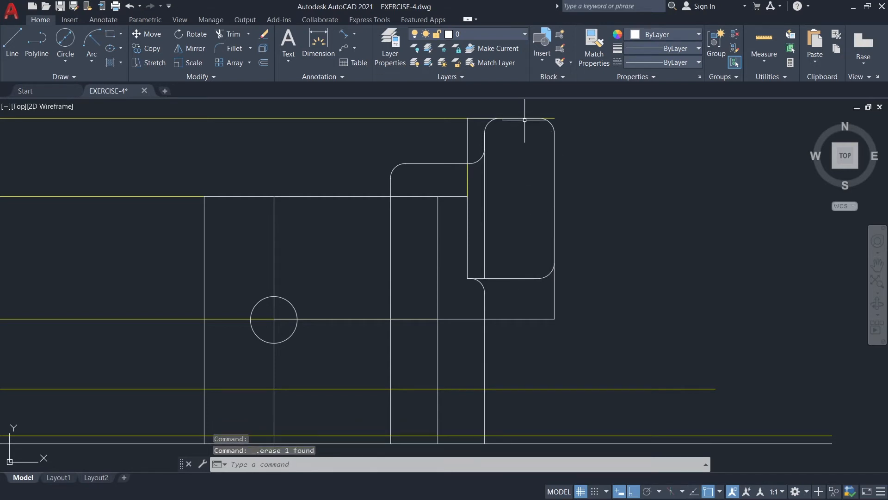
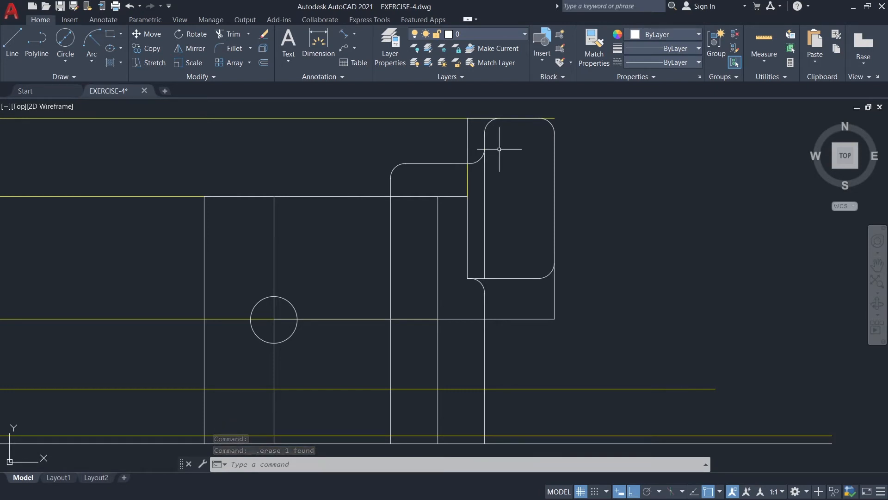
Stretch the lower end of the upper plate's right edge line down to the white horizontal baseline.
scroll(639, 242, "down", 2)
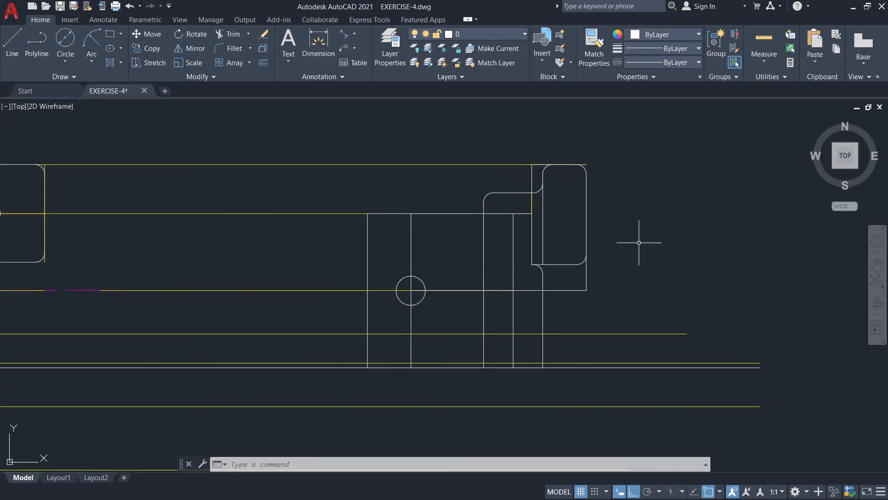
middle_click_drag(633, 294, 608, 246)
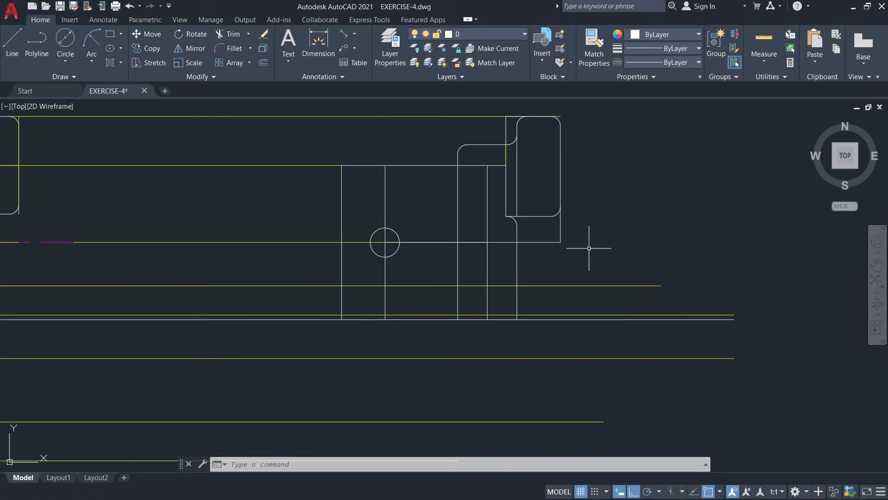
left_click(561, 224)
left_click(560, 242)
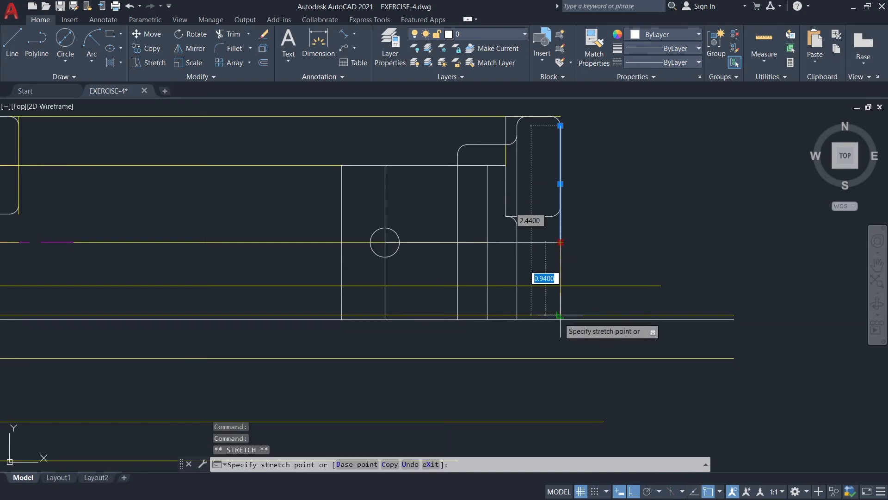
scroll(564, 310, "up", 2)
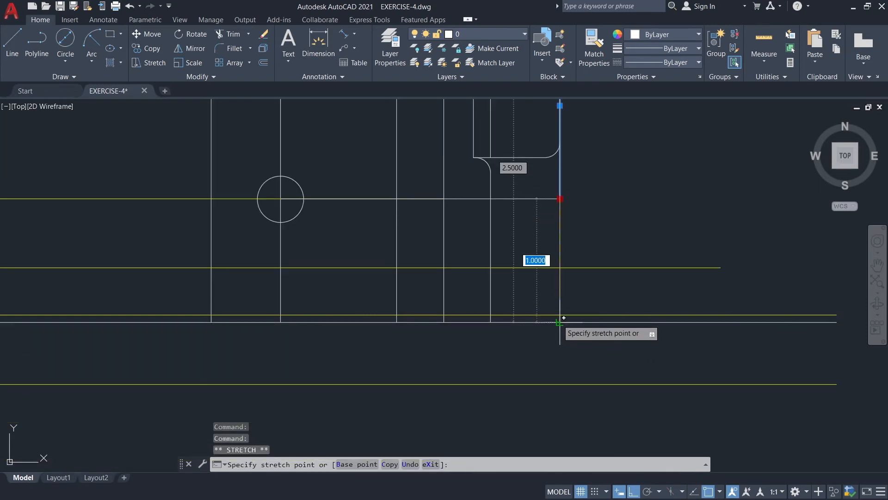
left_click(564, 317)
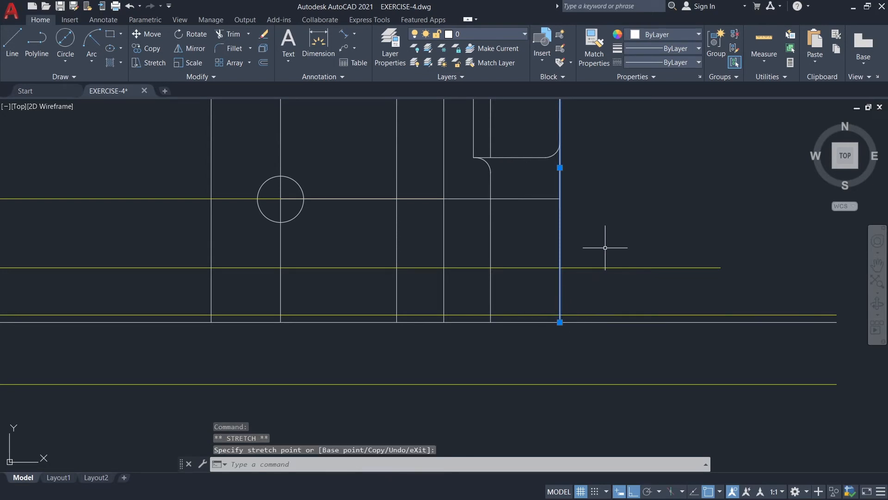
key("Escape")
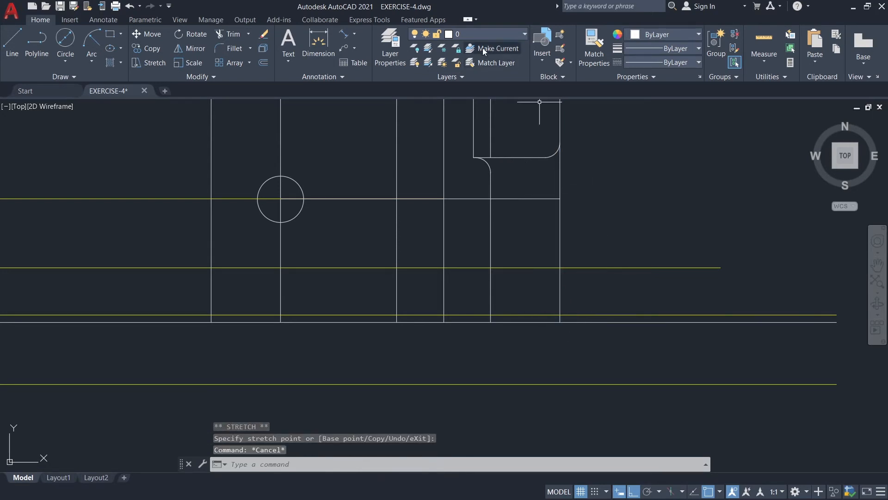
Draw a horizontal line on layer 0 along the guide above the baseline, from the extended right edge to the outer rounded vertical.
left_click(487, 31)
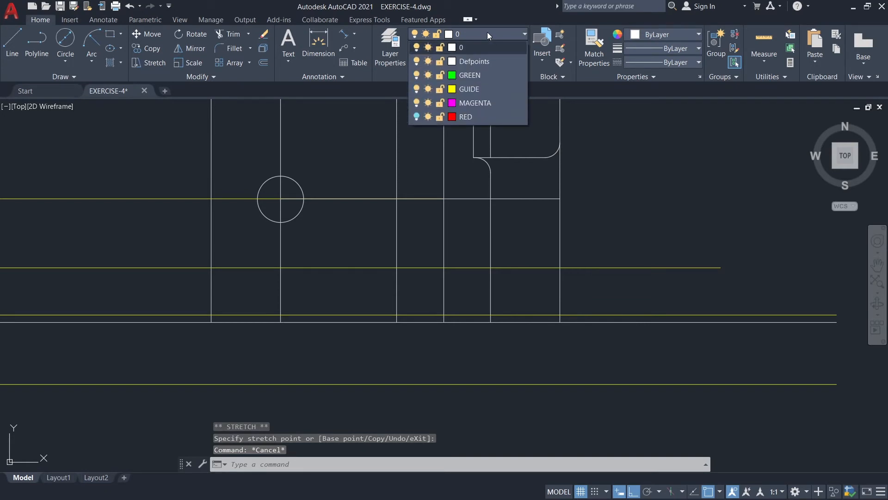
left_click(487, 32)
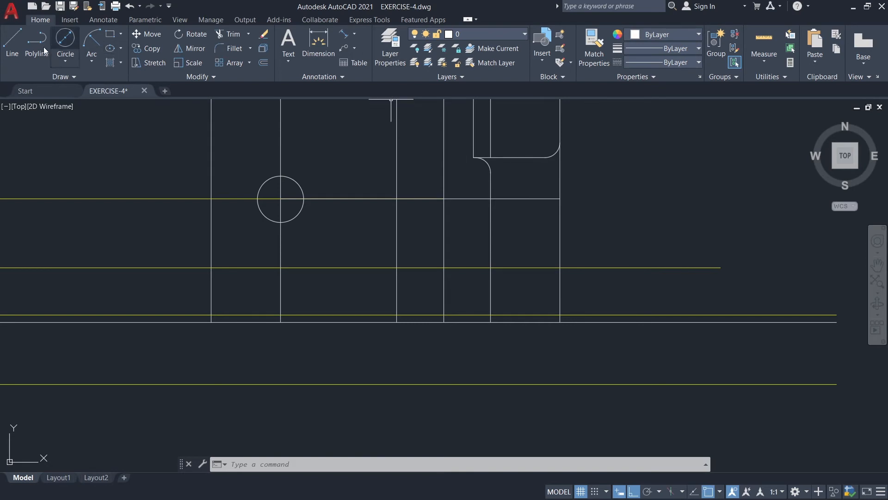
left_click(12, 46)
scroll(540, 267, "down", 2)
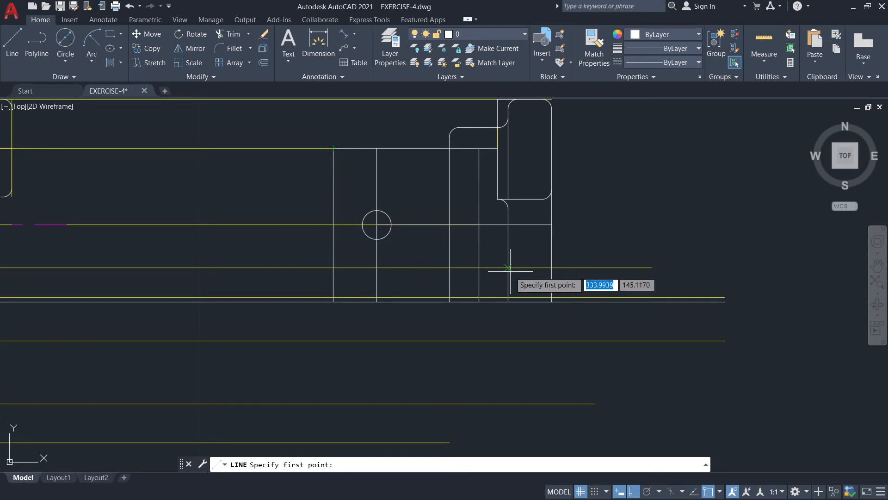
scroll(545, 251, "down", 2)
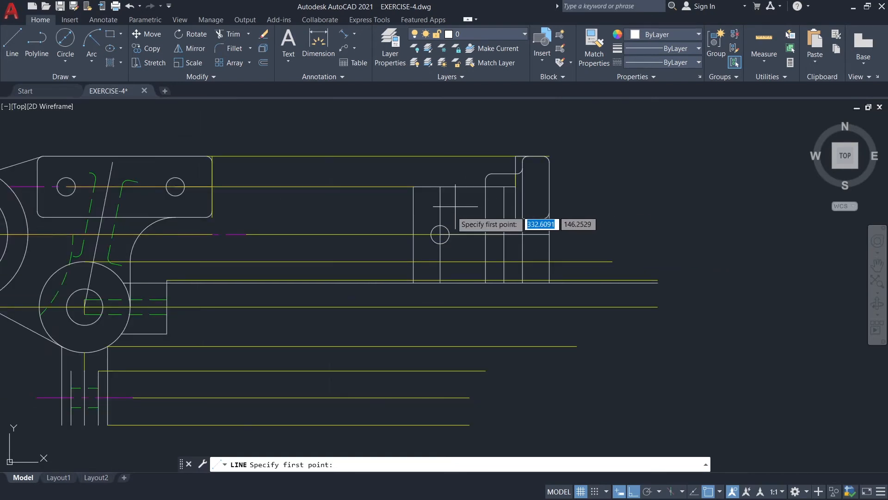
scroll(558, 238, "up", 2)
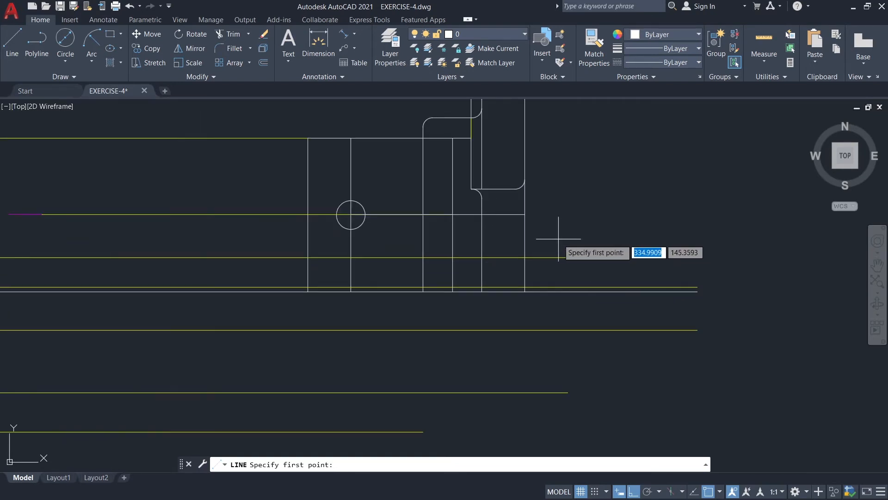
left_click(525, 257)
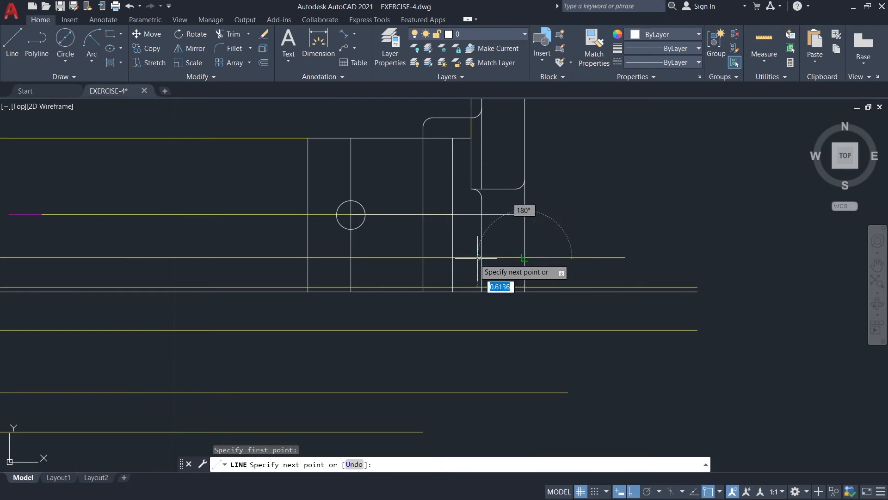
left_click(424, 258)
key("Escape")
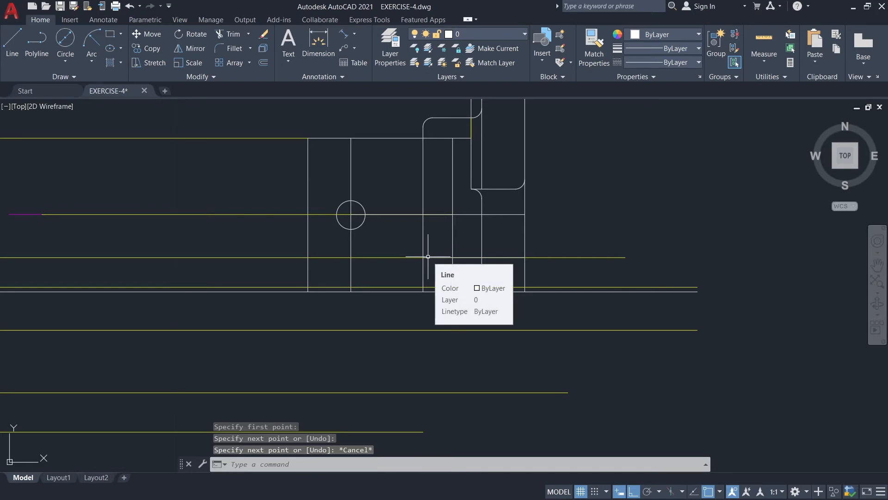
Make GUIDE the current layer and draw a horizontal guide from the short yellow vertical's lower end to the plate's right edge.
left_click(487, 34)
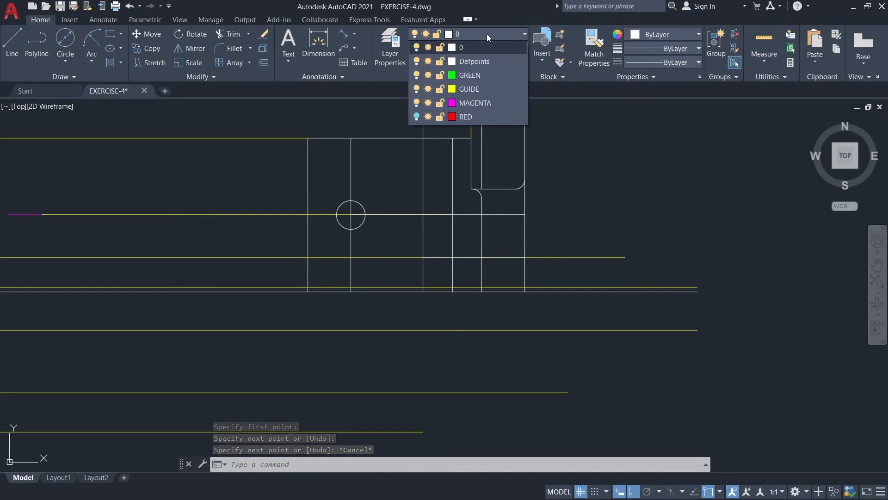
left_click(470, 76)
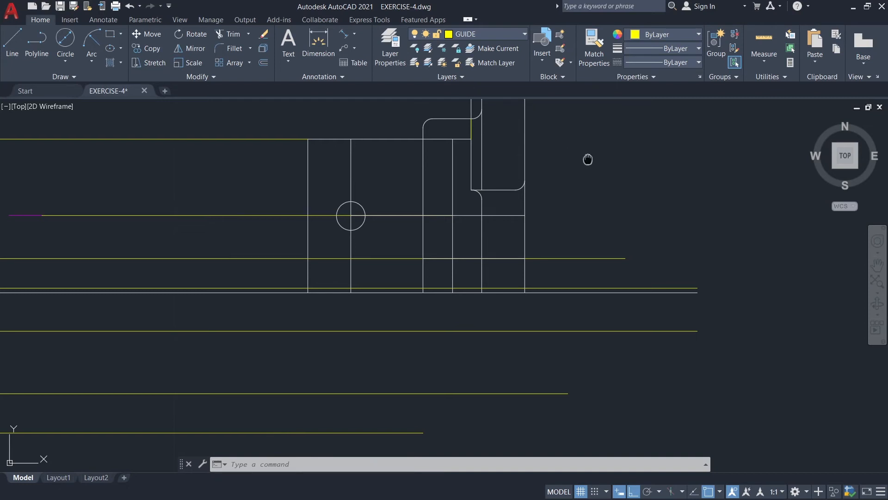
middle_click_drag(587, 158, 568, 231)
scroll(525, 199, "up", 4)
mouse_move(523, 200)
middle_mouse_down()
mouse_move(526, 210)
mouse_move(536, 207)
middle_mouse_up()
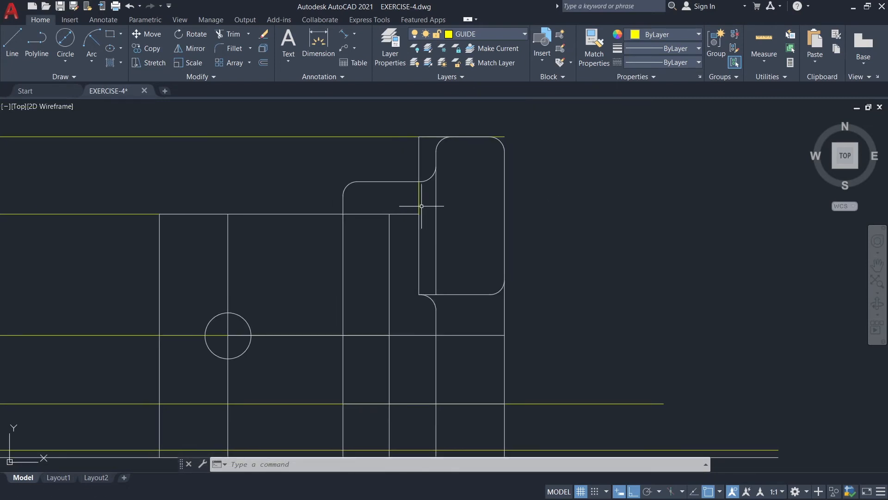
left_click(12, 41)
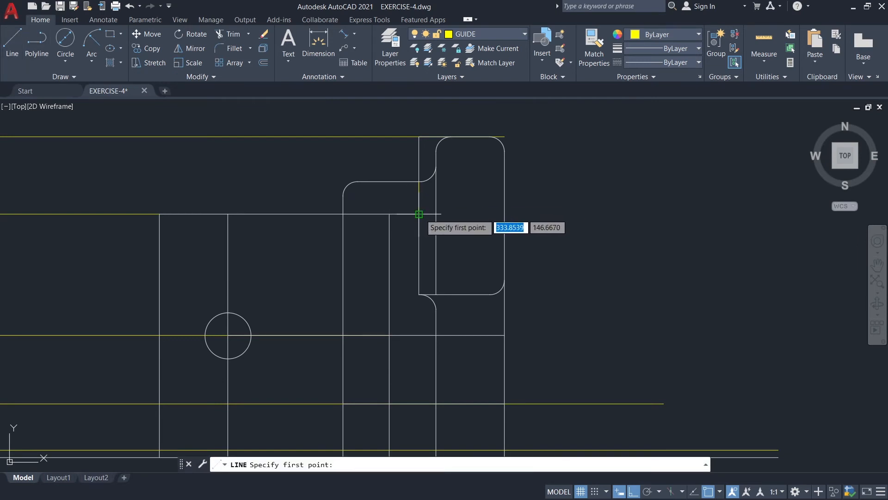
left_click(418, 214)
left_click(504, 214)
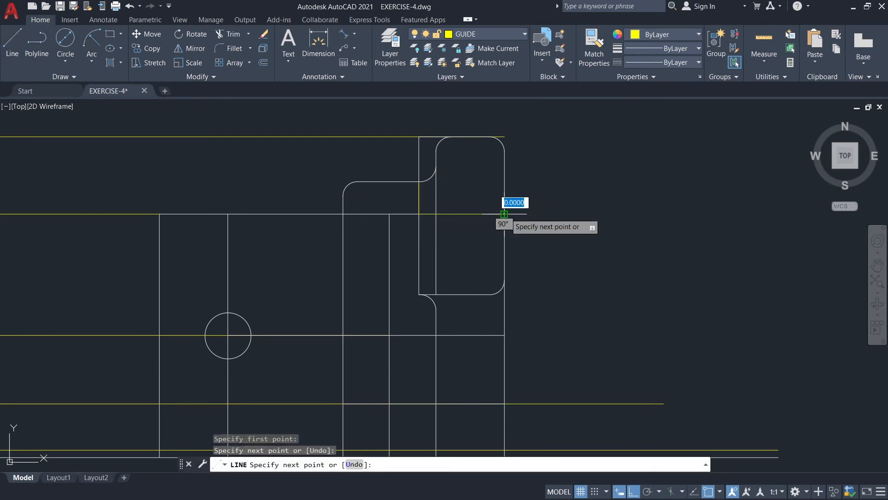
key("Escape")
Draw a second horizontal guide from the short yellow vertical's midpoint to the plate's right edge.
key("Return")
left_click(418, 198)
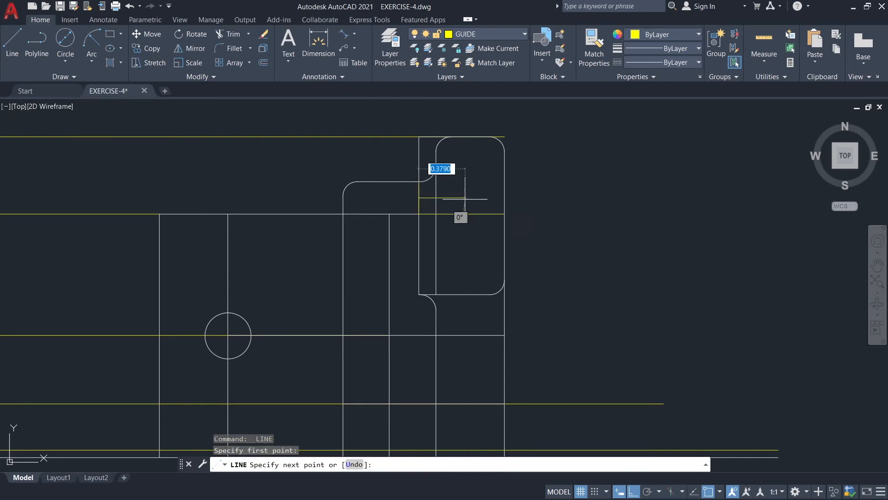
left_click(504, 198)
key("Escape")
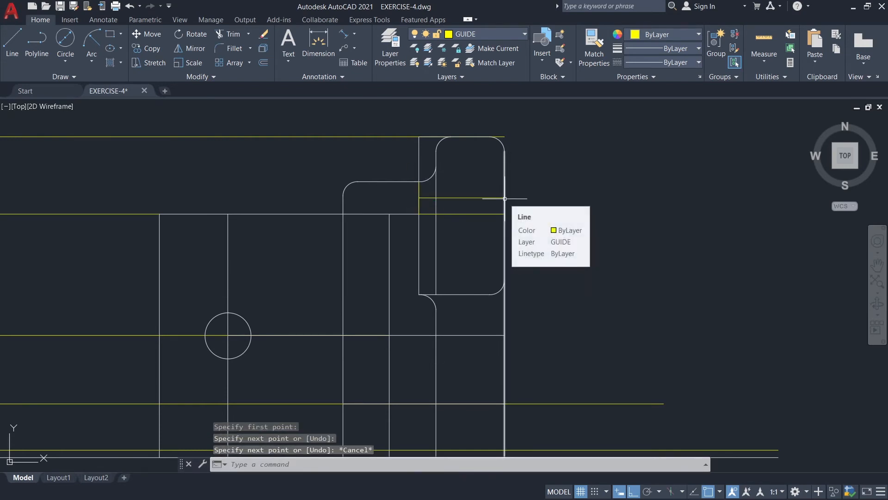
On layer 0 with Ortho off, draw a sloped line from the upper guide's right end to the long lower guide's right end.
left_click(492, 31)
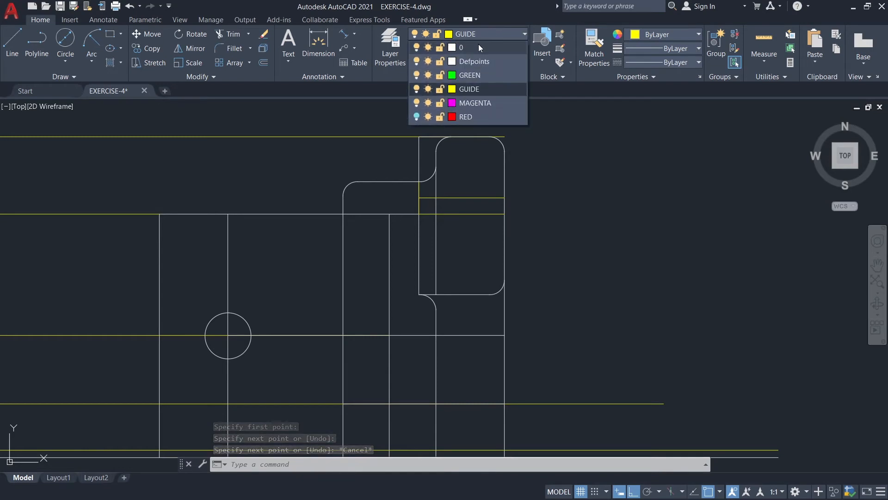
left_click(479, 43)
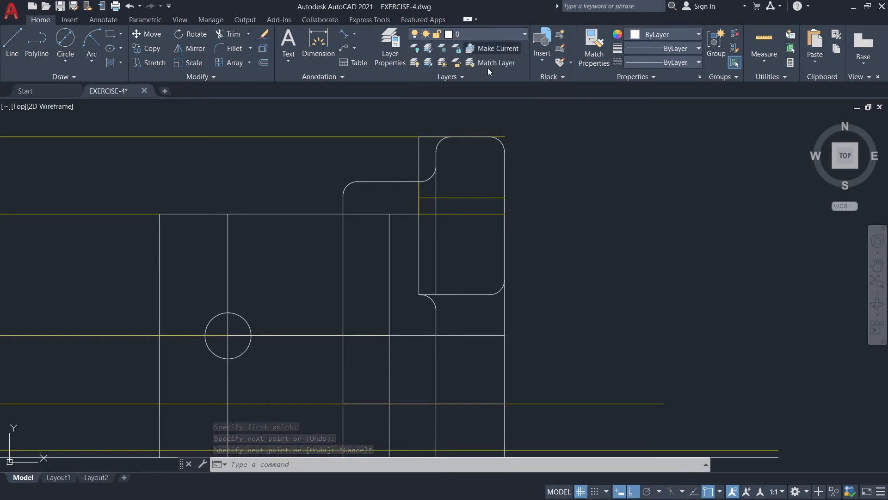
left_click(12, 43)
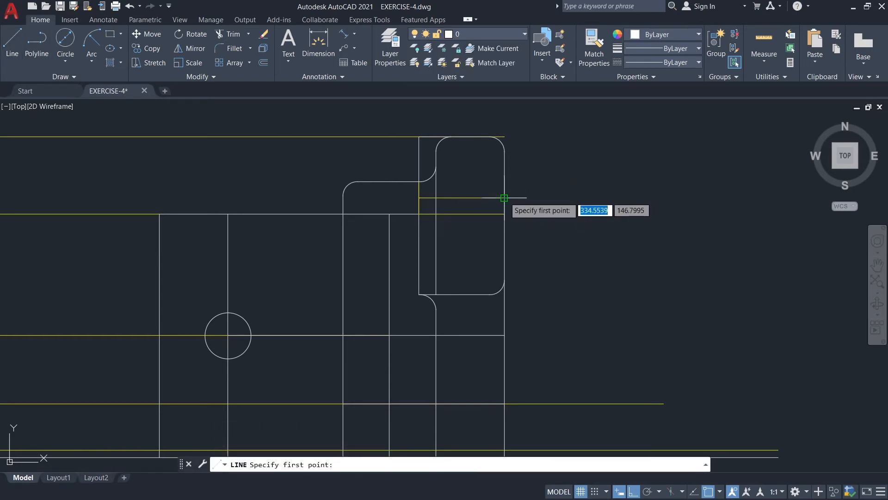
left_click(504, 198)
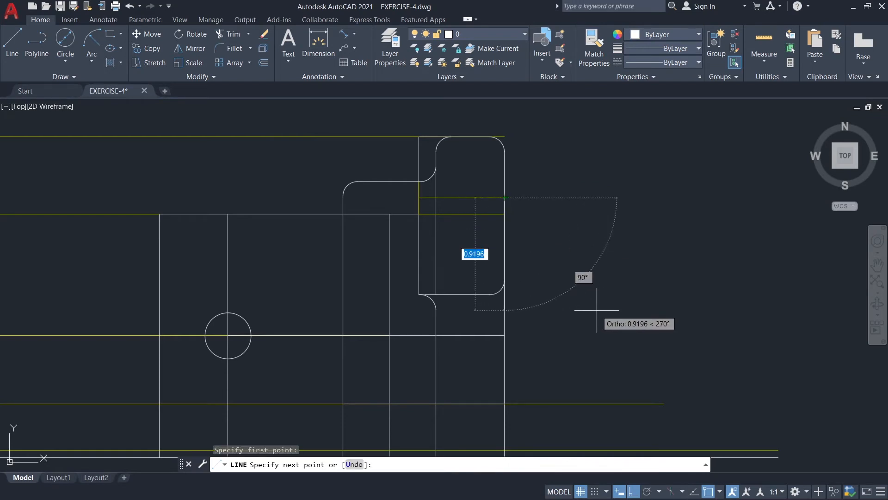
key("F8")
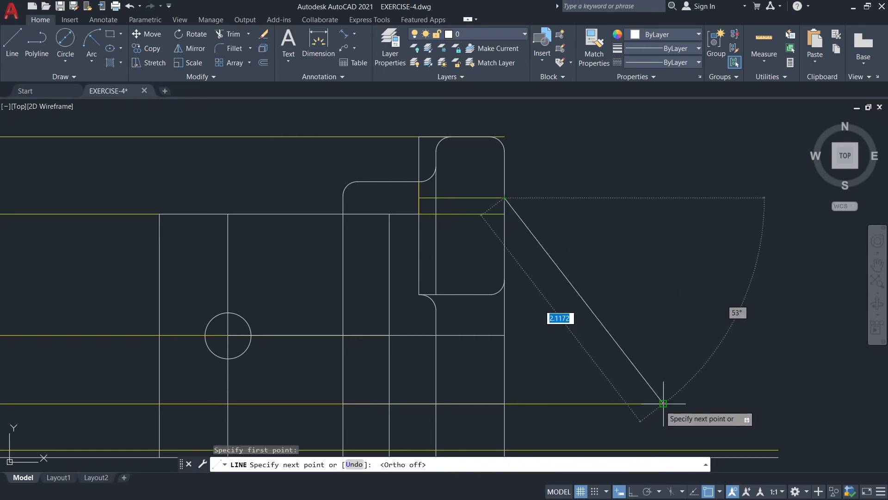
left_click(663, 404)
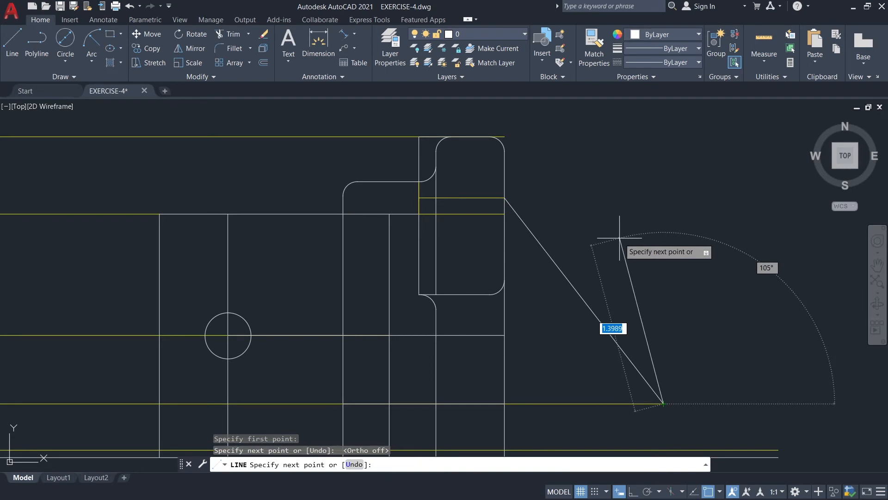
key("Return")
key("Return")
Draw a second sloped line from the lower short guide's right end, with length 2.1237 and angle 308°.
left_click(505, 214)
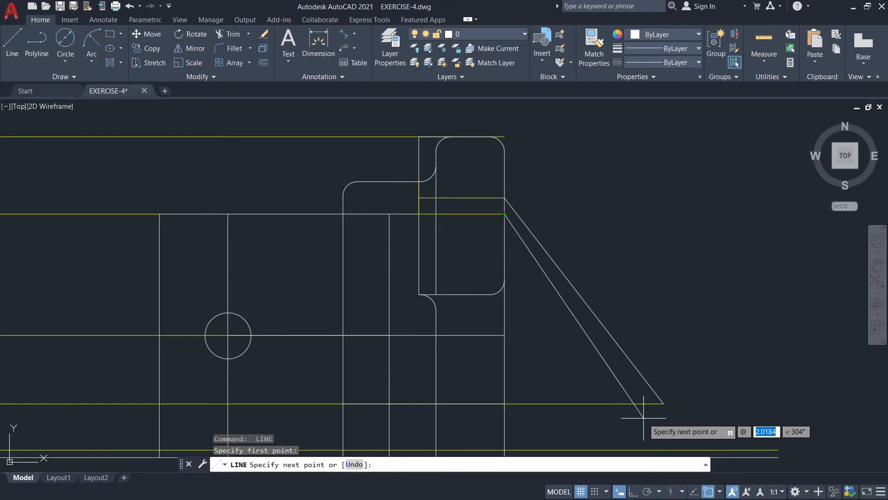
type("2.1237")
key("Tab")
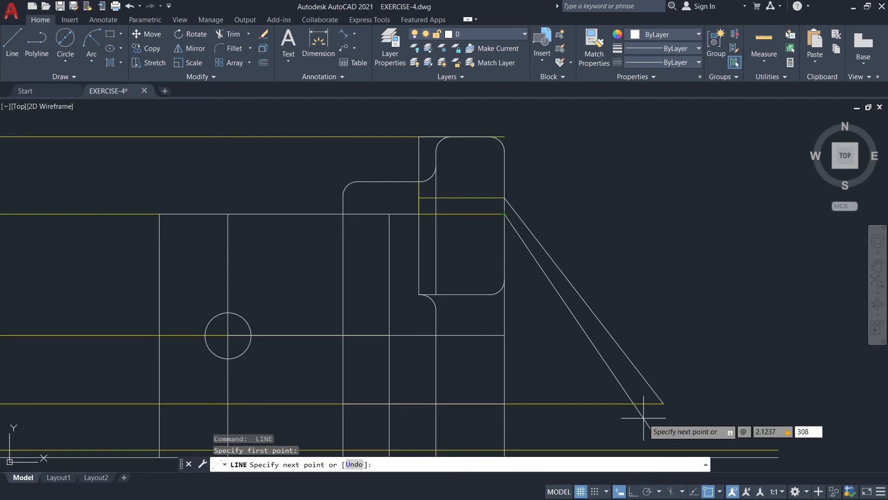
key("Return")
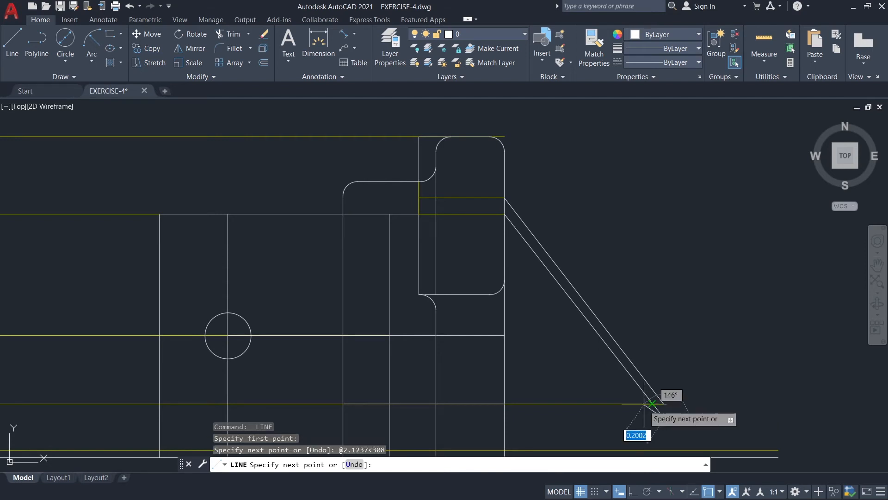
middle_click_drag(645, 406, 624, 253)
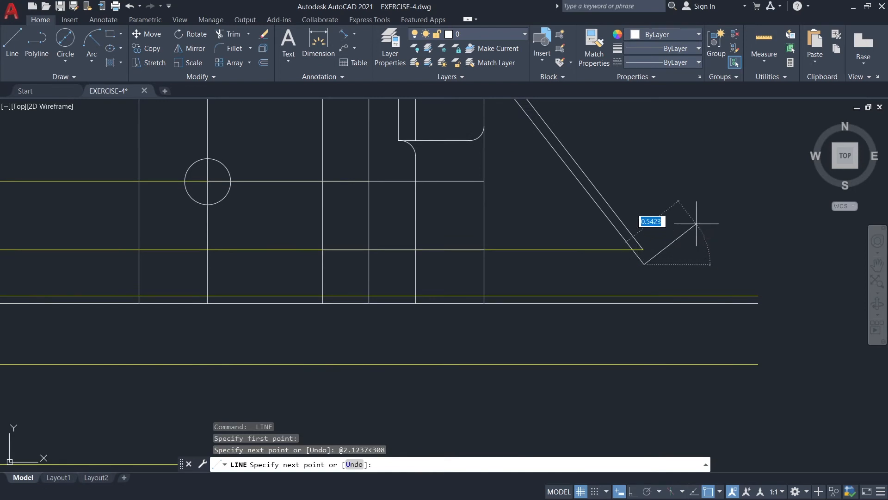
key("Escape")
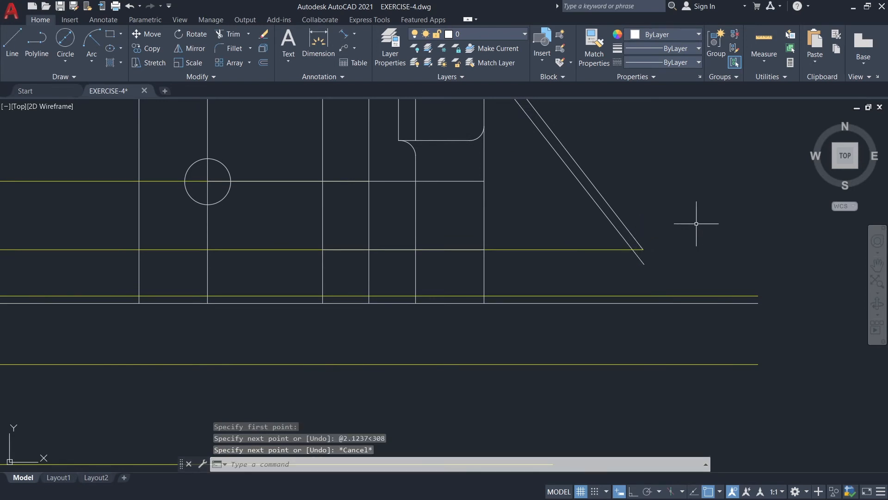
With Ortho on, draw a 0.94 horizontal line outward to the right from the upper sloped line's lower end.
left_click(12, 41)
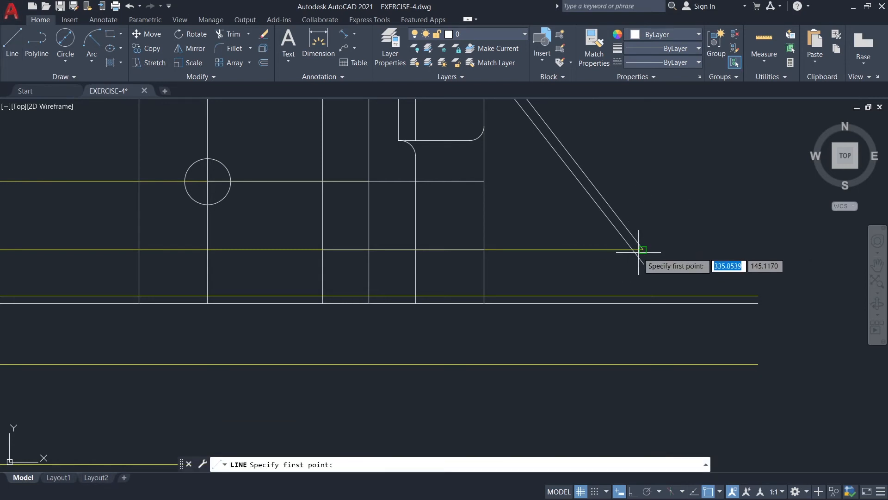
left_click(643, 250)
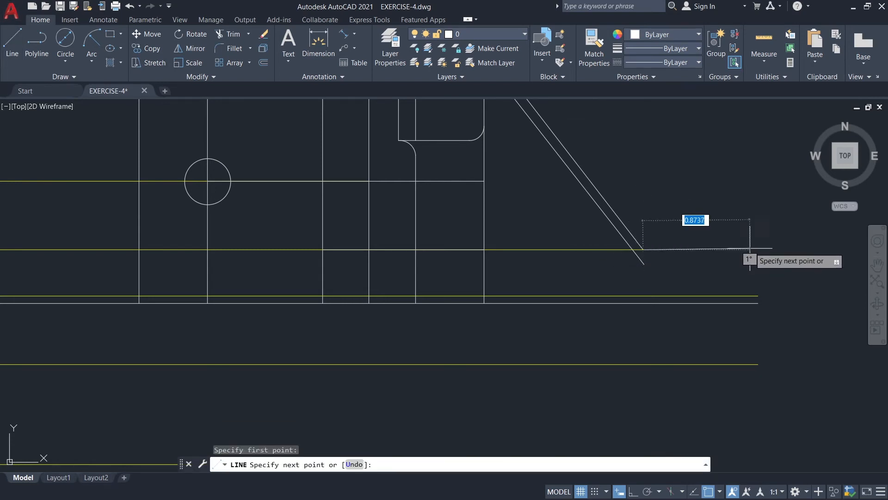
key("F8")
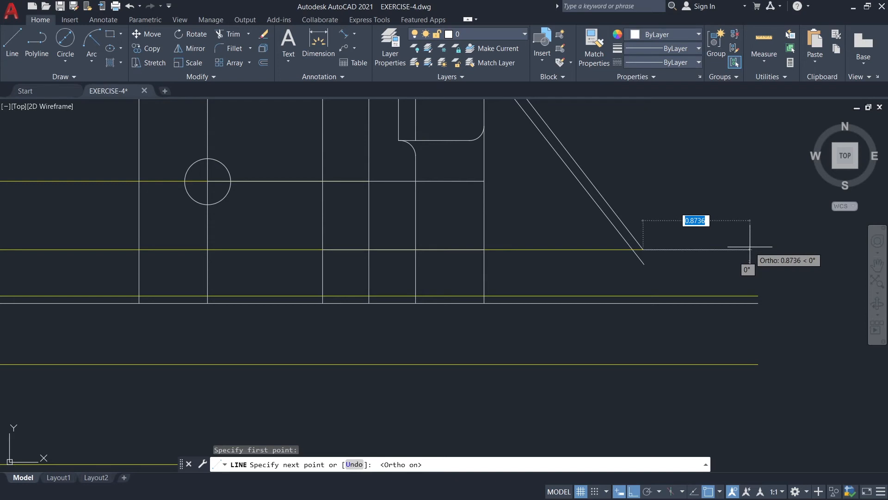
type("0.94")
key("Return")
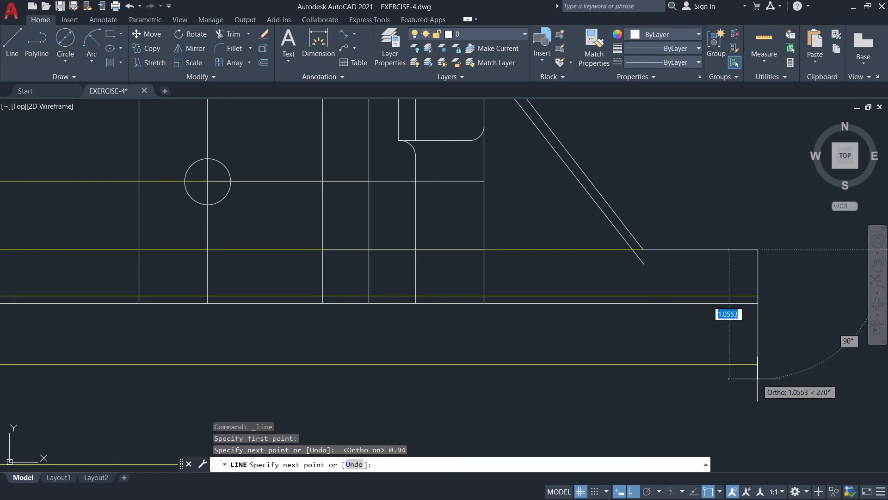
Continue from the 0.94 line's outer end with a 1.88 vertical line downward, then end the line.
type("1.88")
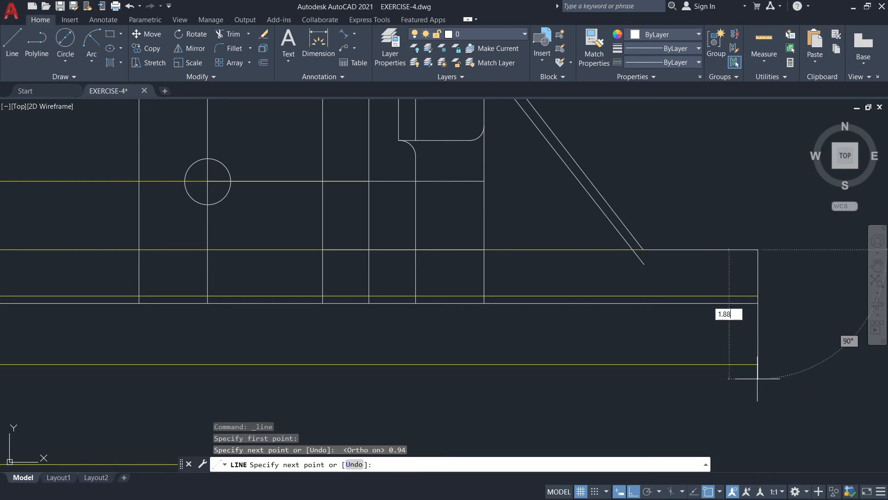
key("Return")
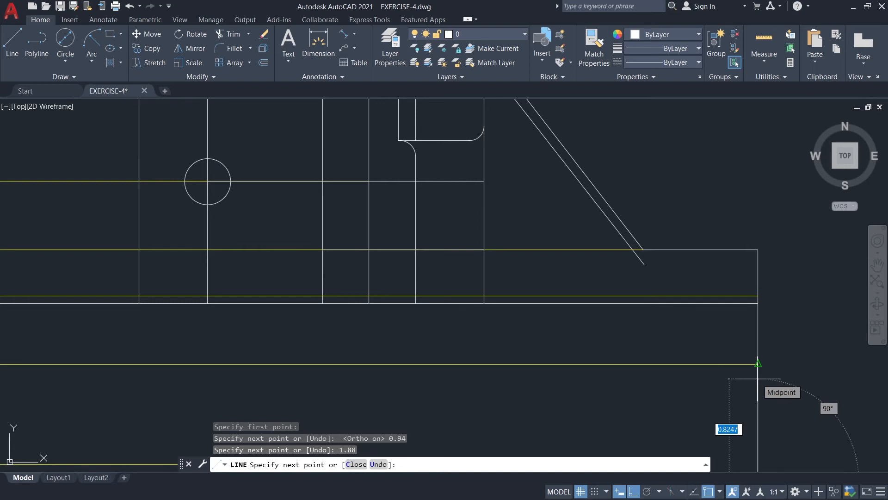
key("Escape")
On layer GUIDE, draw a 1.12 horizontal guide inward from the midpoint of the 1.88 vertical line.
scroll(754, 284, "down", 3)
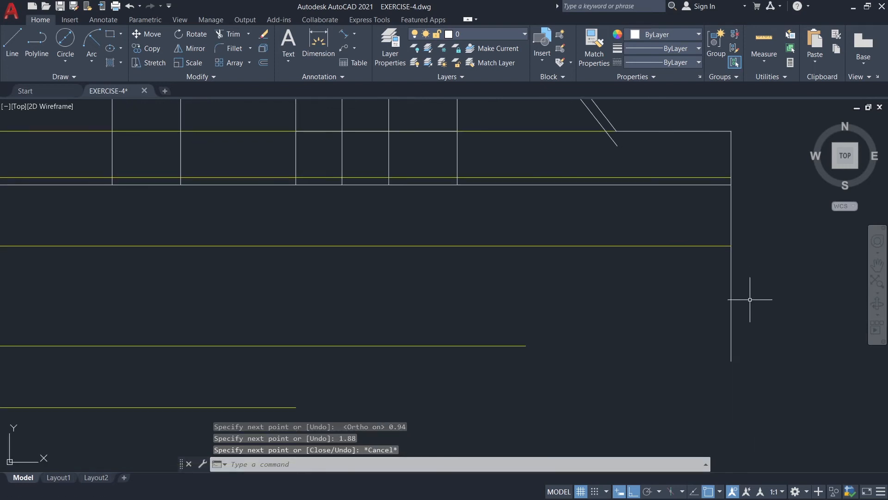
middle_click_drag(749, 305, 742, 325)
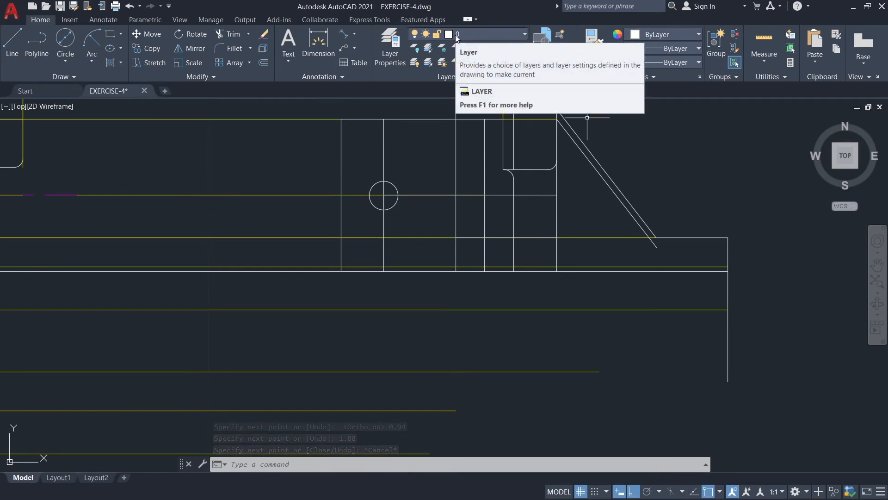
left_click(456, 35)
left_click(460, 86)
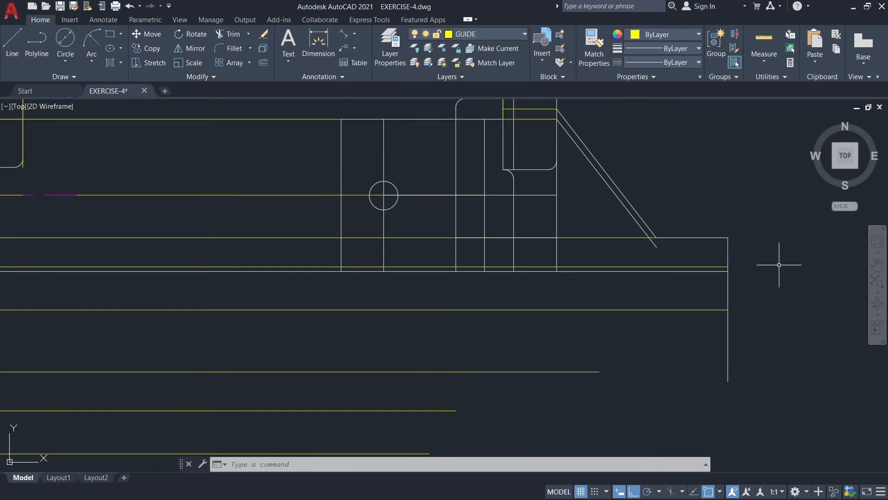
type("l")
key("Return")
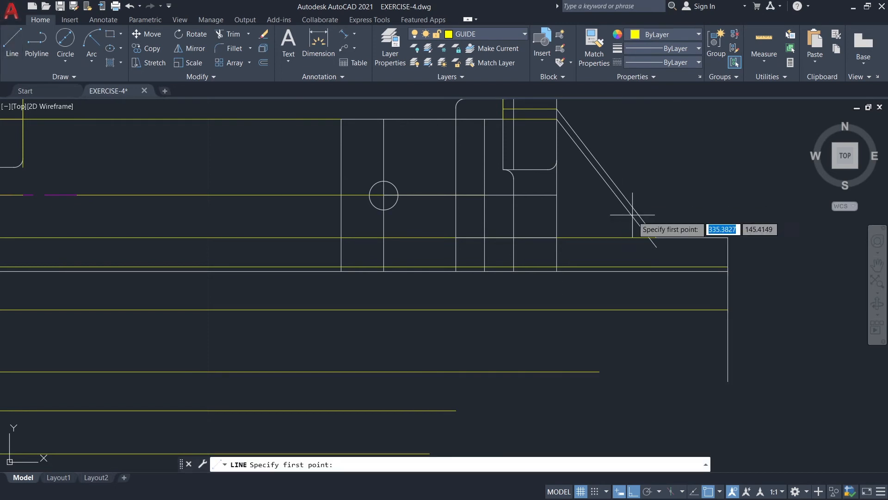
left_click(727, 309)
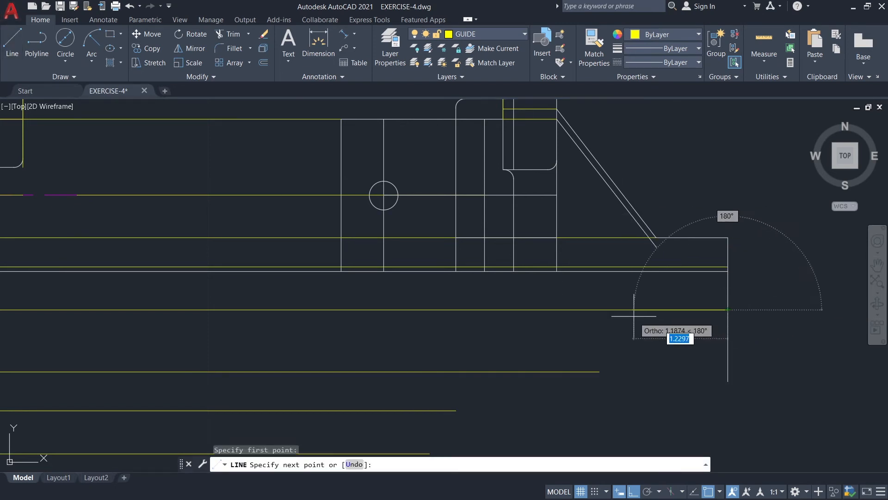
type("1.12")
key("Return")
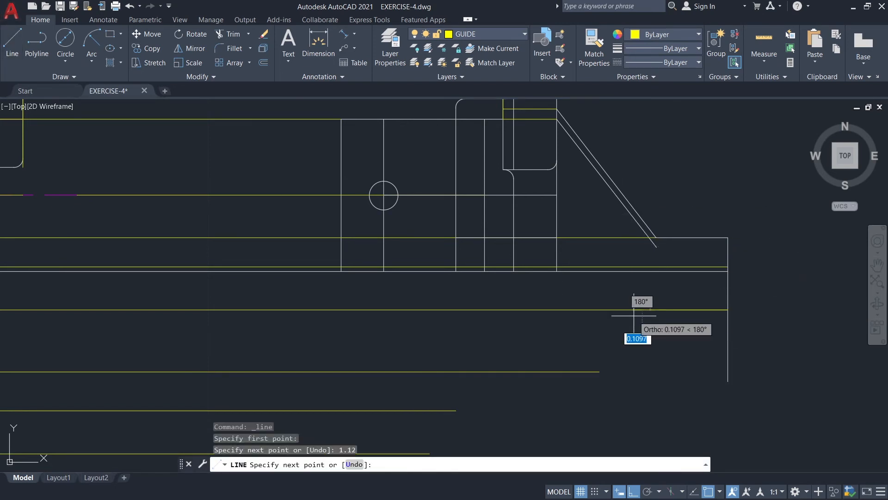
key("Escape")
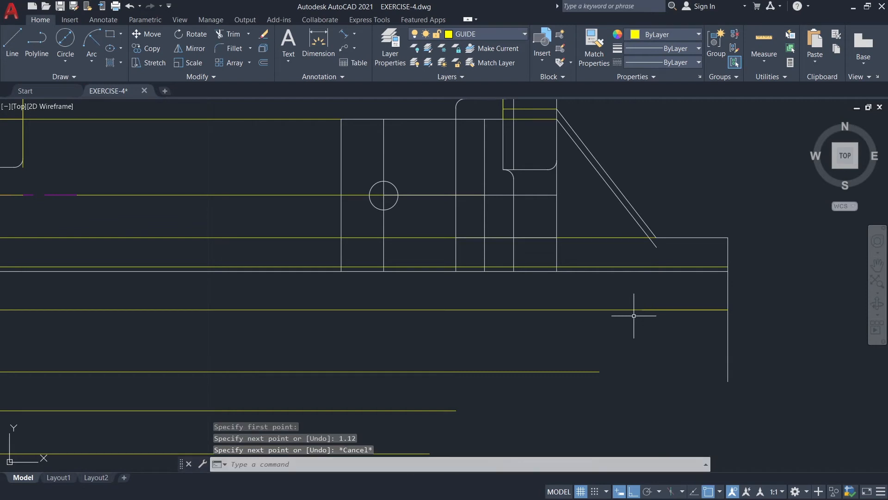
On layer 0, draw a 0.375 diameter circle centred on the inner end of the 1.12 guide.
left_click(468, 37)
left_click(463, 47)
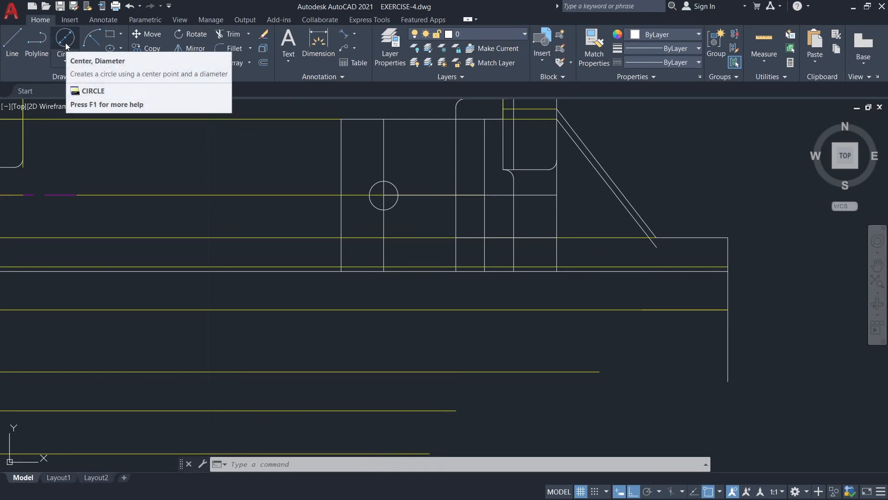
left_click(65, 60)
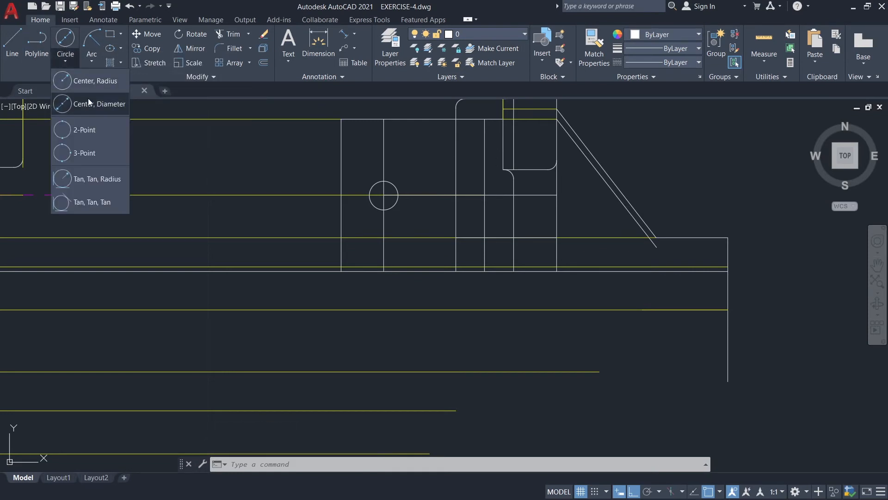
left_click(95, 100)
scroll(654, 318, "up", 2)
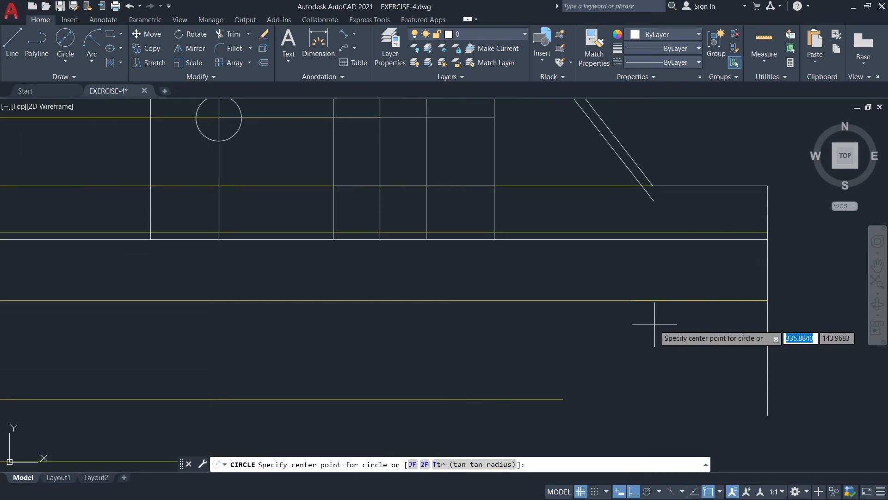
left_click(630, 300)
type("0.375")
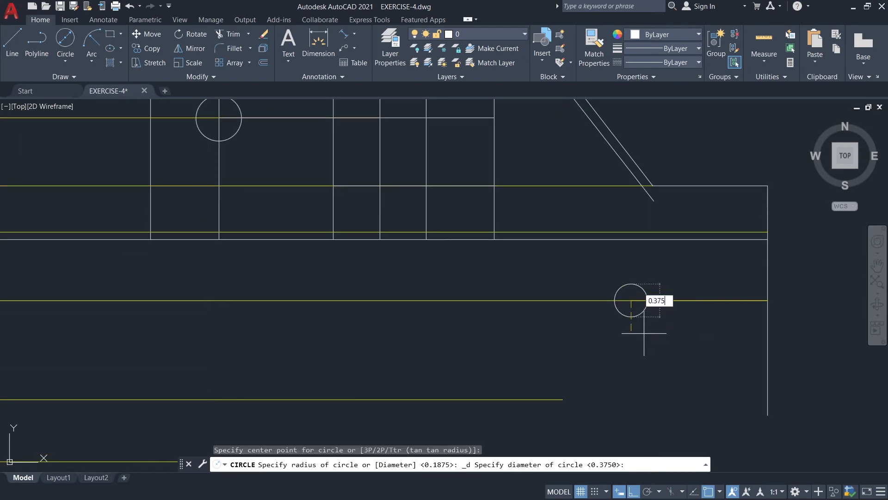
key("Return")
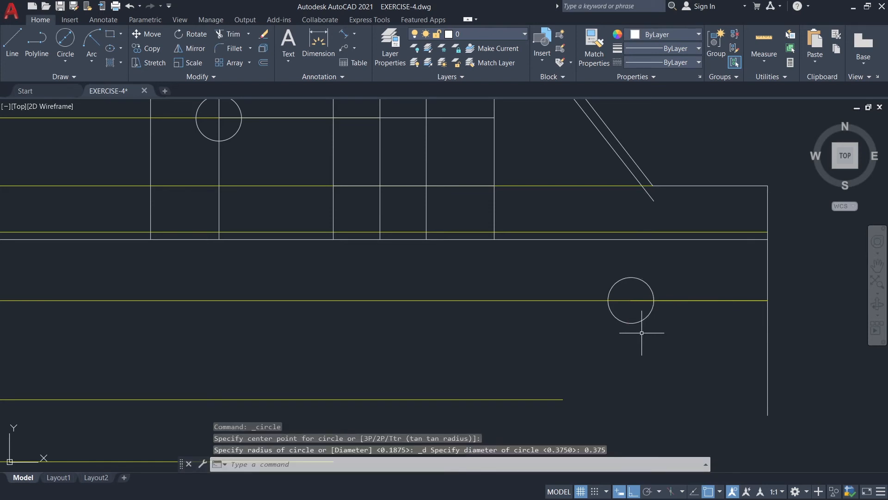
Draw a concentric circle of radius 0.56 around the 0.375 diameter circle.
key("Return")
left_click(631, 300)
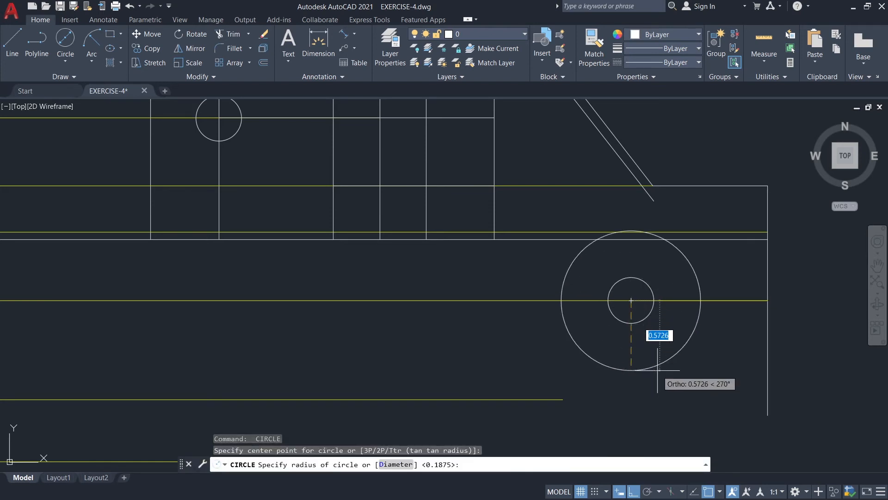
type("0.55")
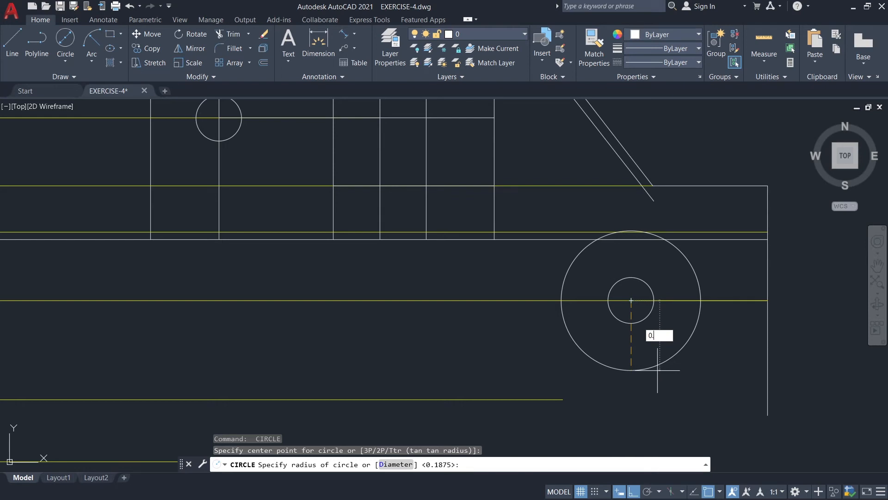
key("Return")
type("0.56")
key("Return")
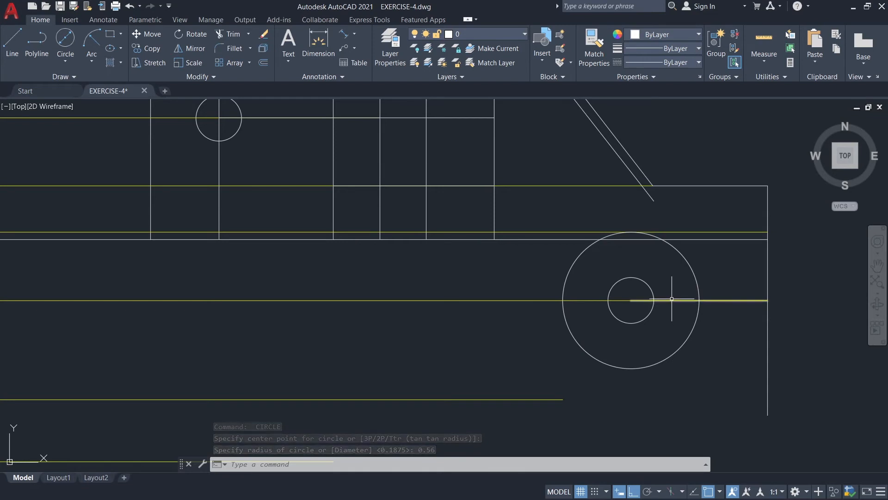
On layer GUIDE, draw a vertical guide from the small circle's right quadrant up to the lower sloped line's end.
left_click(484, 37)
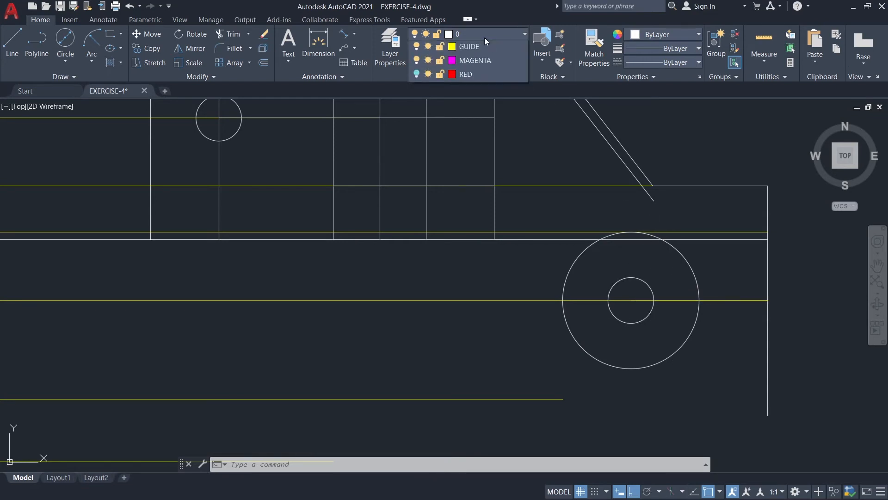
left_click(463, 88)
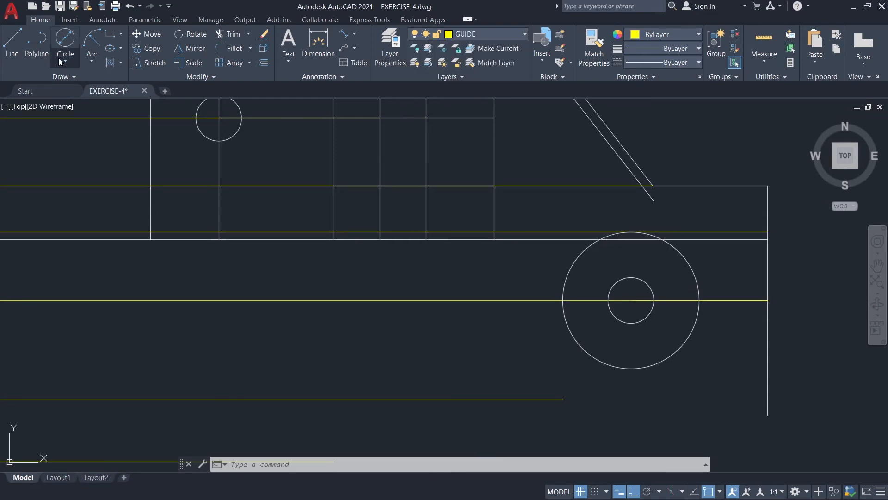
left_click(13, 47)
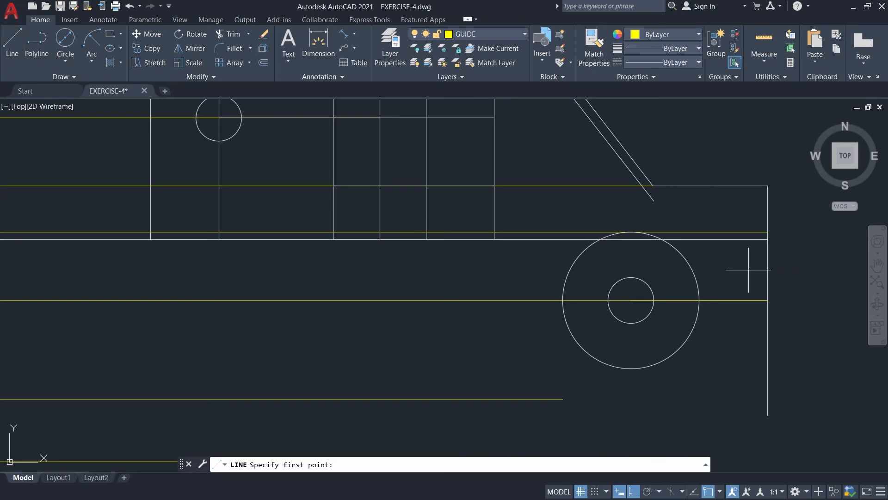
left_click(653, 301)
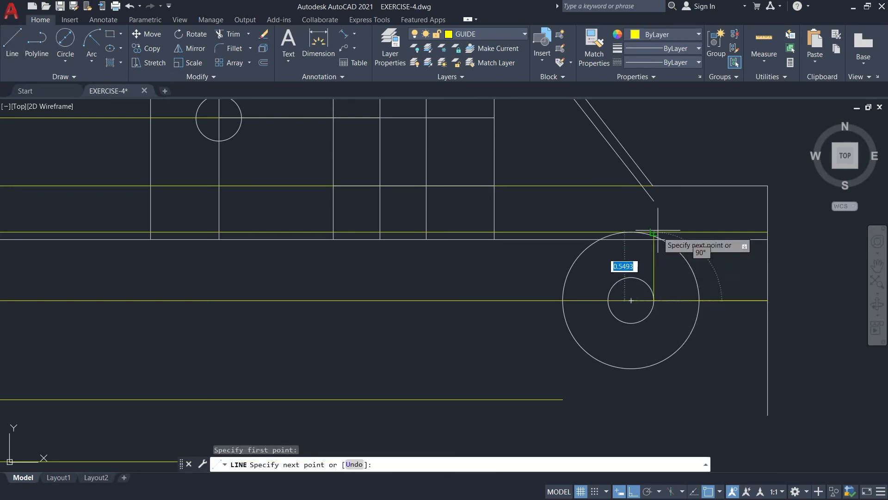
left_click(654, 201)
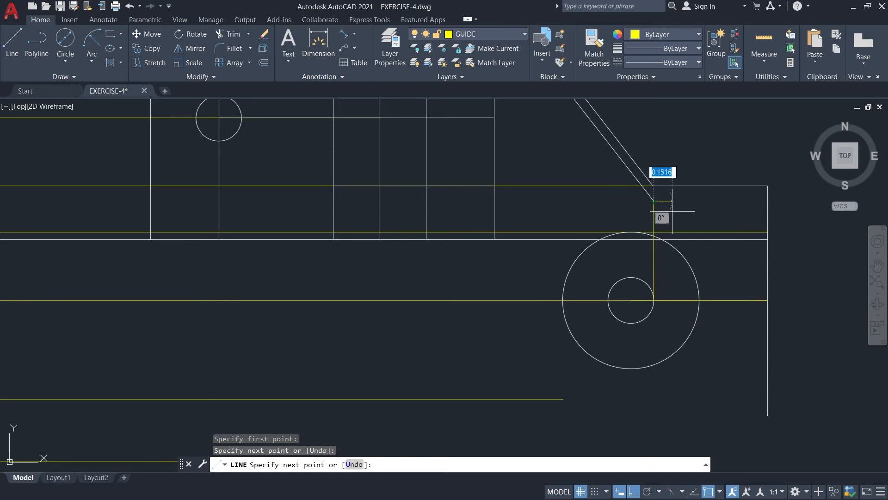
key("Escape")
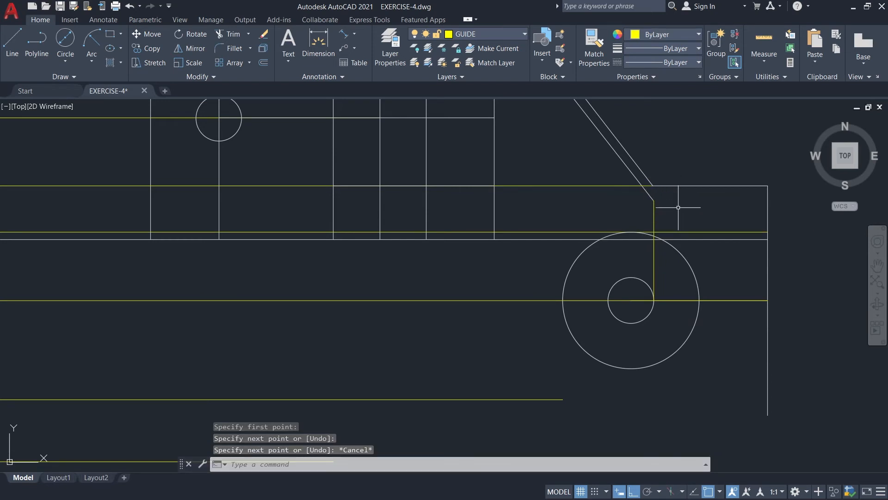
On layer 0, draw the stepped outline from the lower sloped line's end via the plate's right edge and large circle's left quadrant to the guide end below.
left_click(486, 34)
left_click(478, 46)
scroll(692, 305, "down", 2)
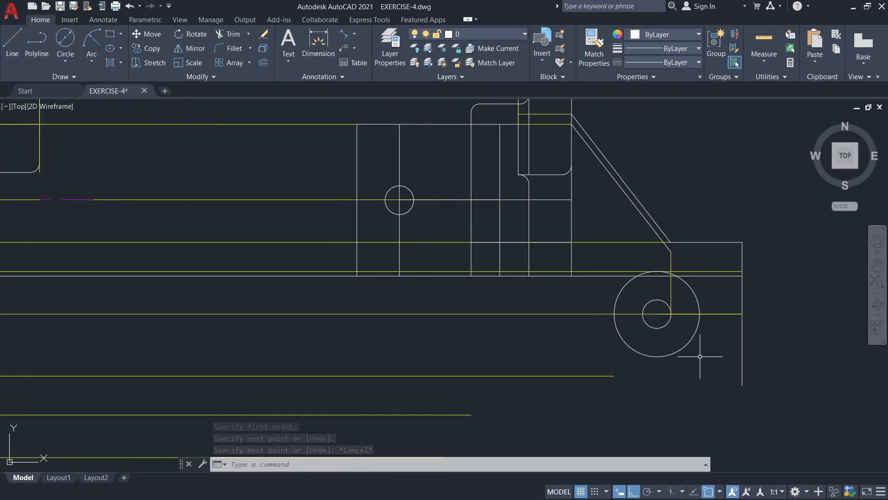
left_click(7, 45)
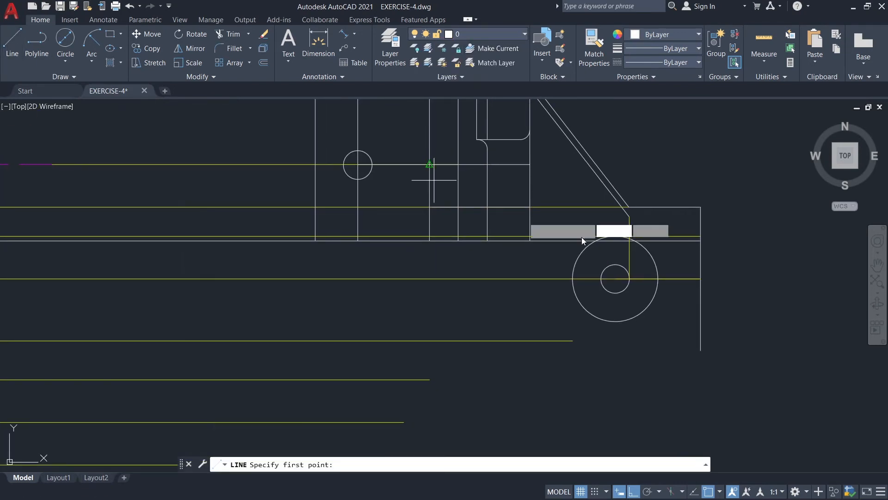
left_click(629, 216)
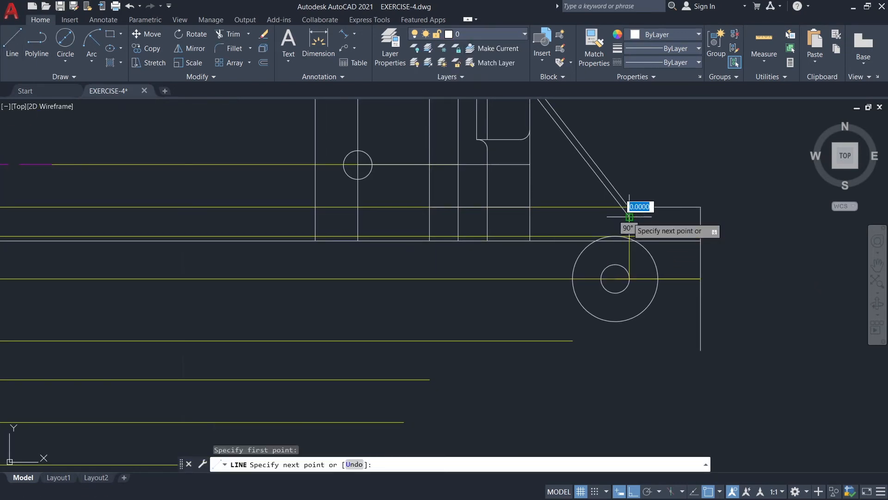
left_click(530, 216)
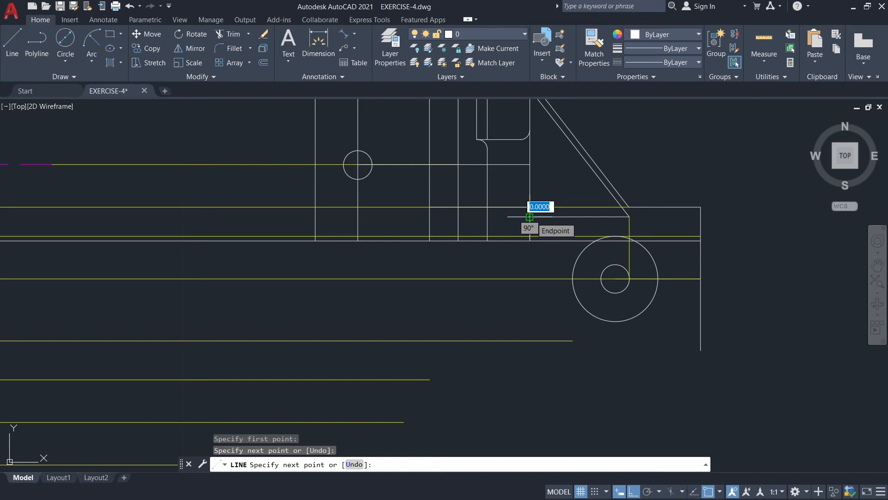
left_click(530, 279)
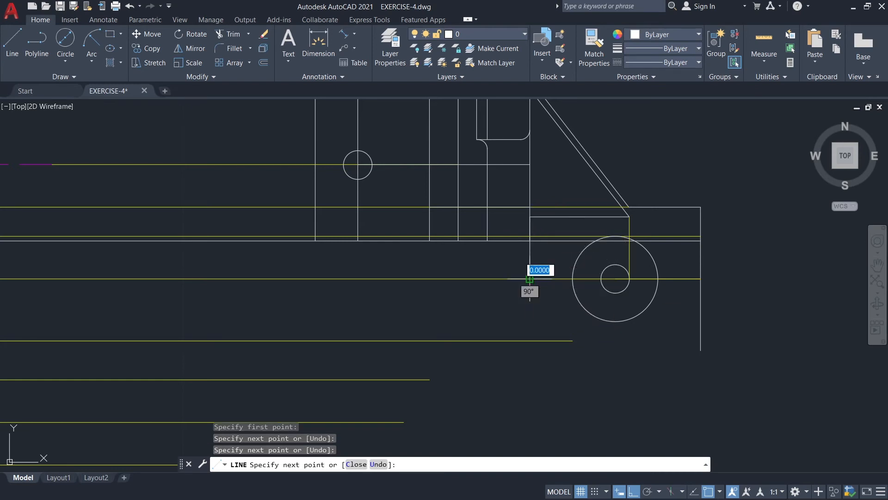
left_click(573, 279)
left_click(572, 341)
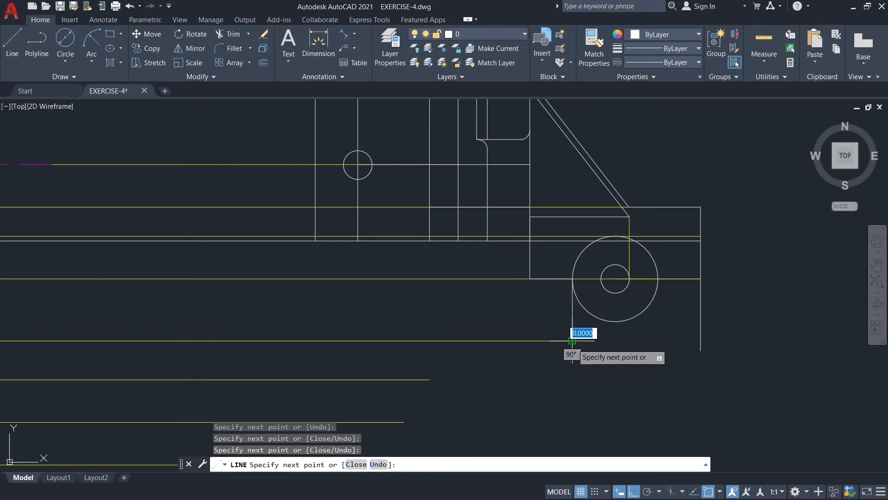
key("Escape")
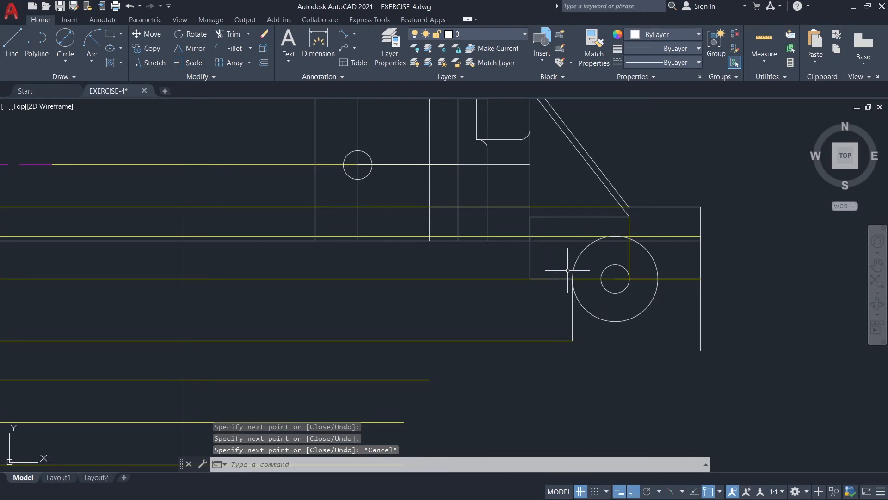
Fillet the upper and lower left corners of the new stepped outline with radius 0.12, using the Multiple option.
type("F")
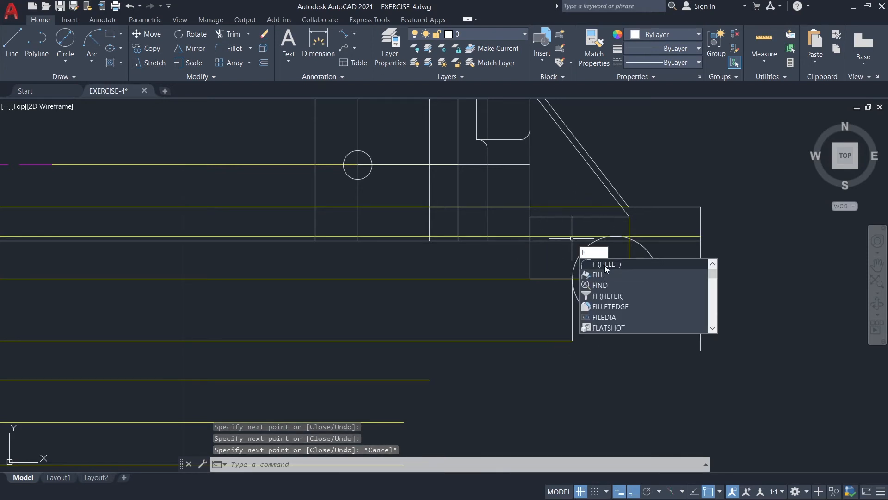
left_click(605, 267)
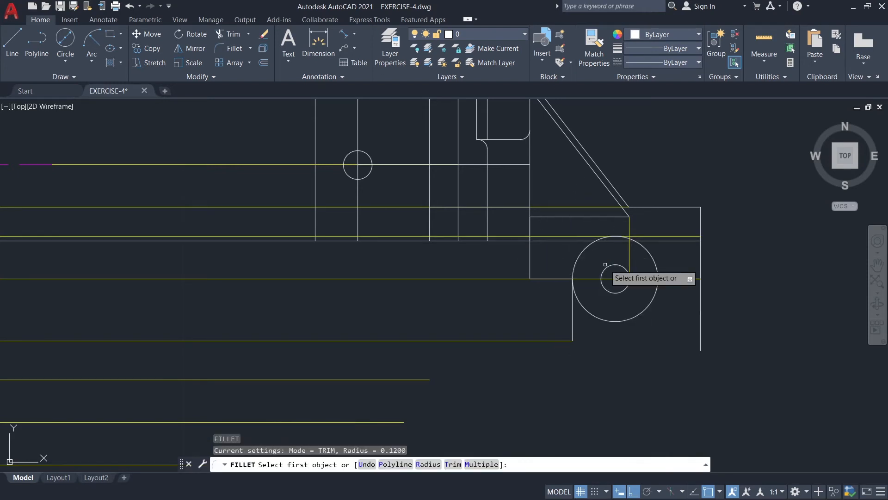
left_click(482, 464)
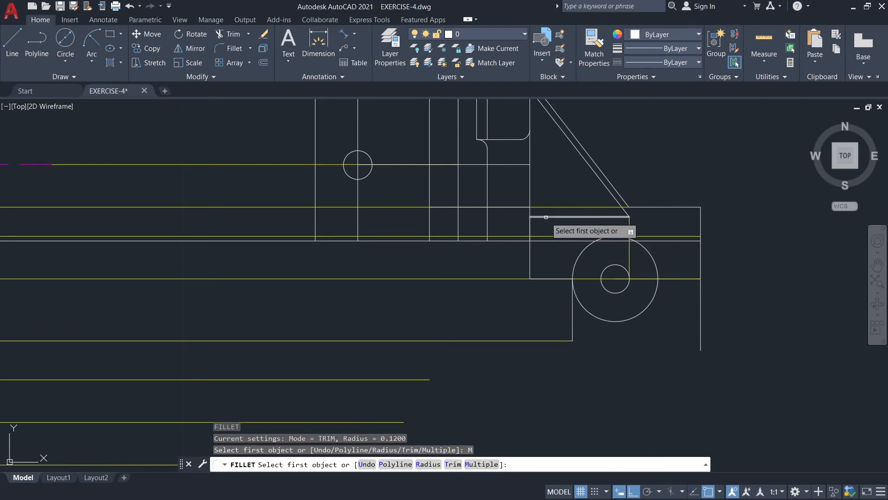
left_click(530, 218)
left_click(530, 240)
left_click(531, 267)
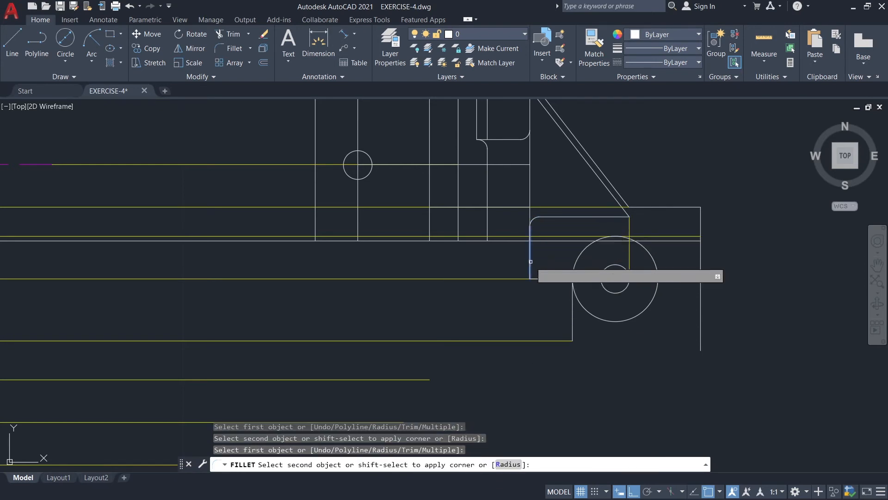
left_click(543, 277)
key("Escape")
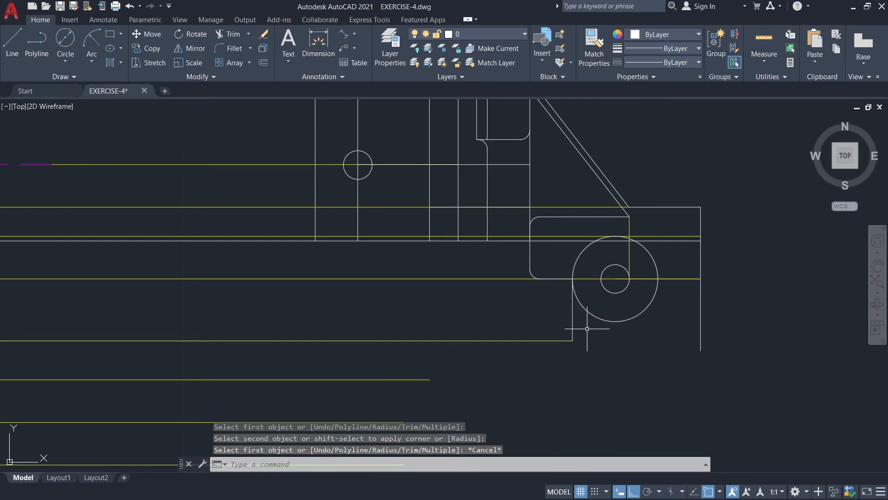
Stretch the side view's vertical edge with the filleted top down to the end of the guide line below it.
scroll(585, 333, "down", 3)
scroll(576, 352, "up", 1)
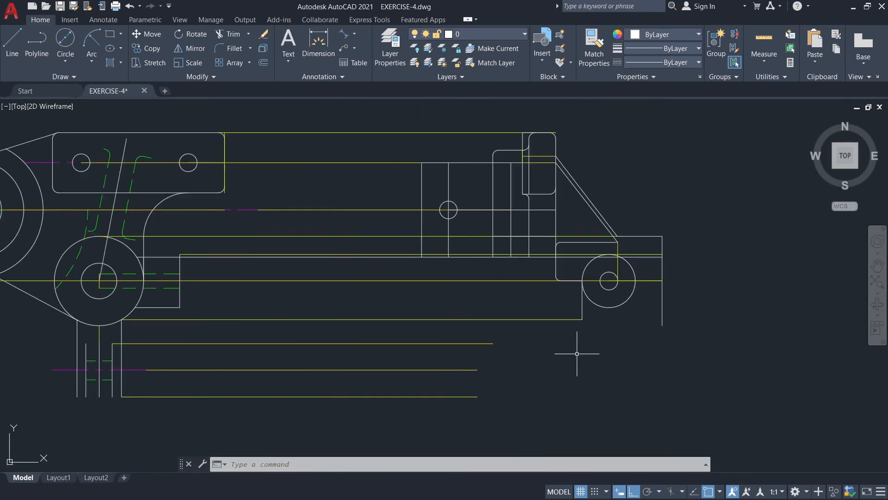
left_click(492, 235)
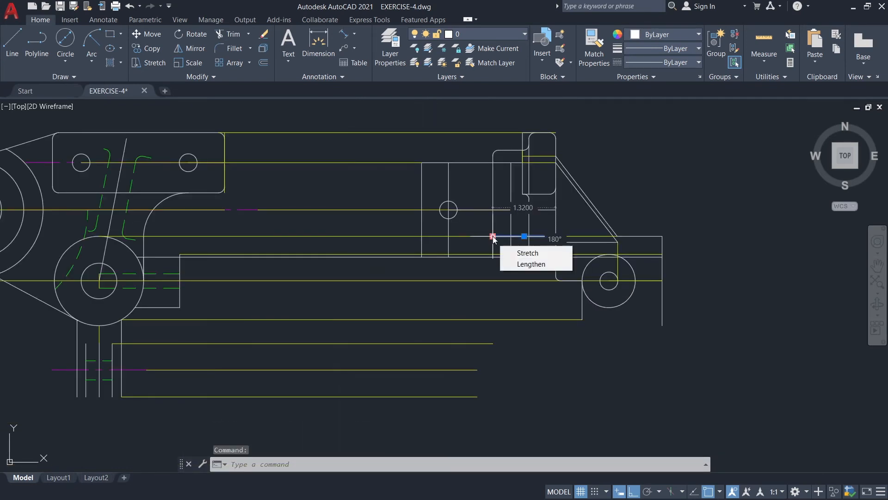
key("Escape")
left_click(493, 225)
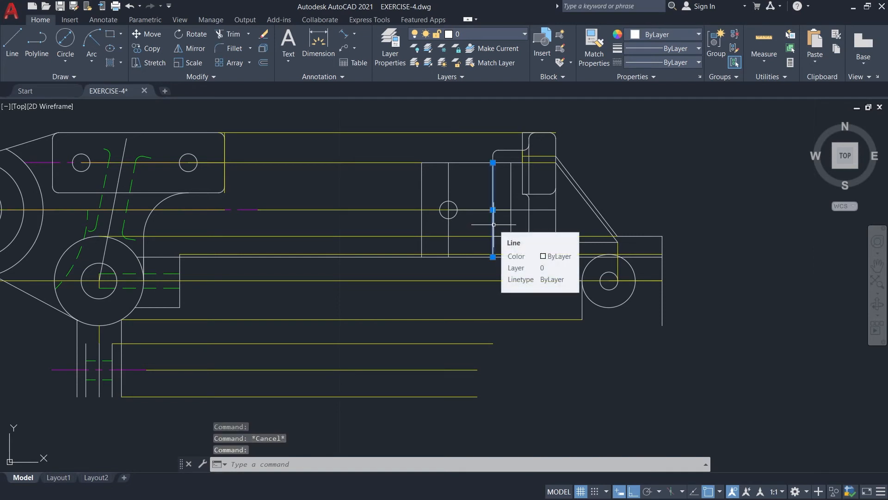
left_click(493, 256)
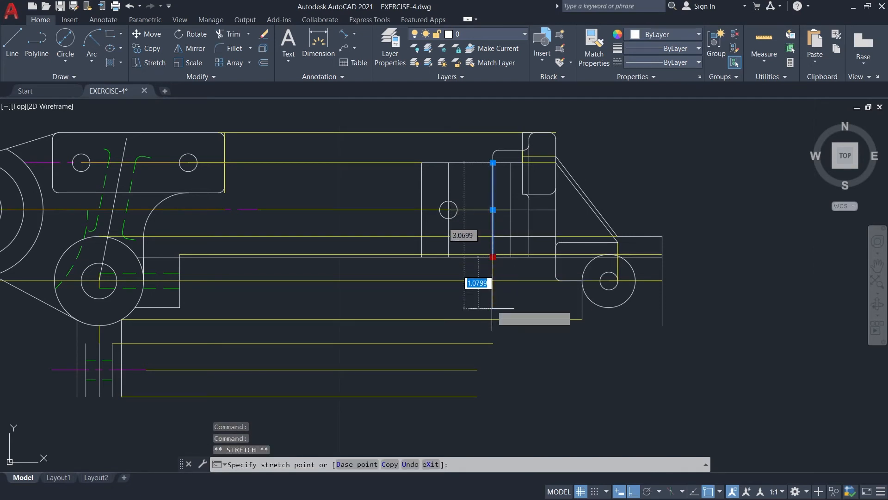
left_click(493, 344)
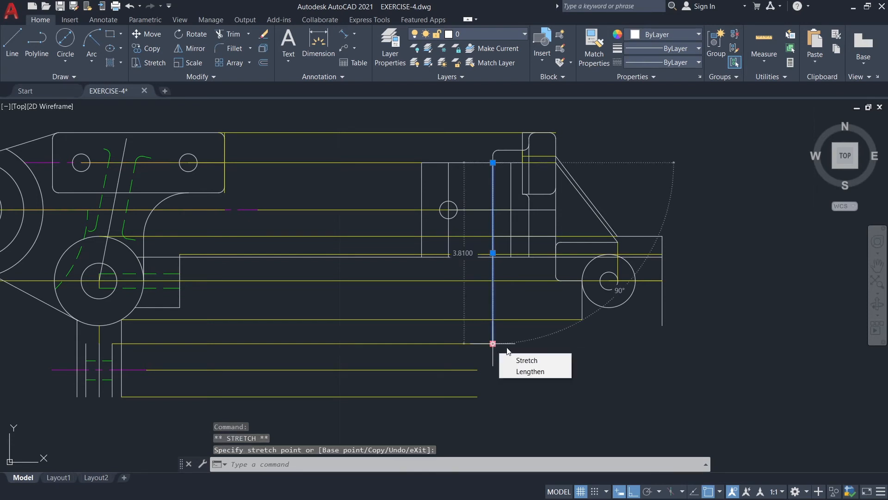
key("Escape")
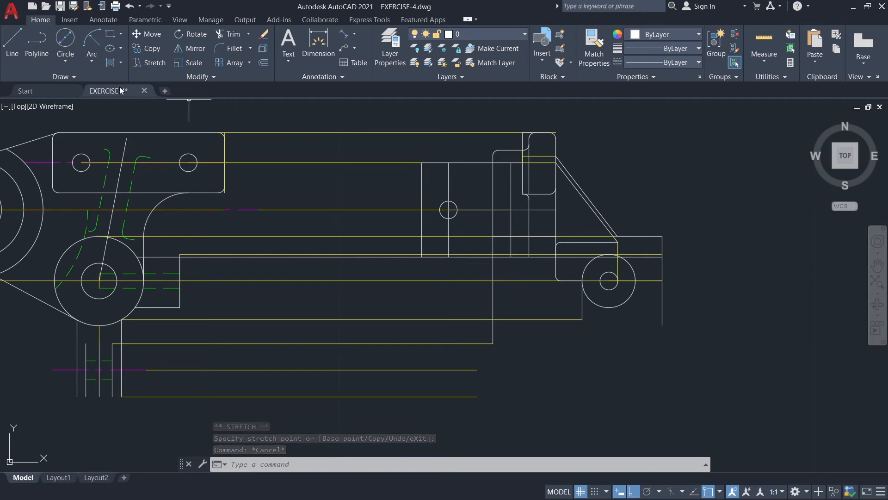
Draw a line down the stretched edge from the long horizontal line to the upper guide, and a horizontal bottom edge to the stepped outline's lower end.
left_click(12, 42)
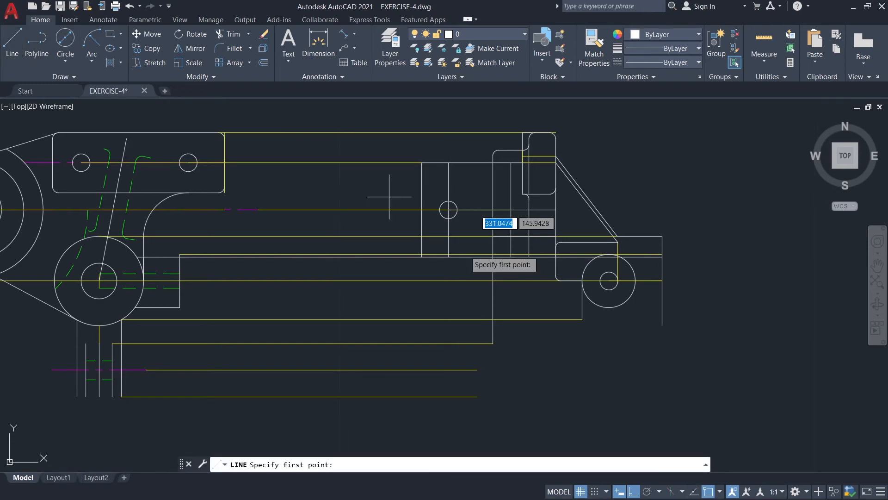
left_click(493, 257)
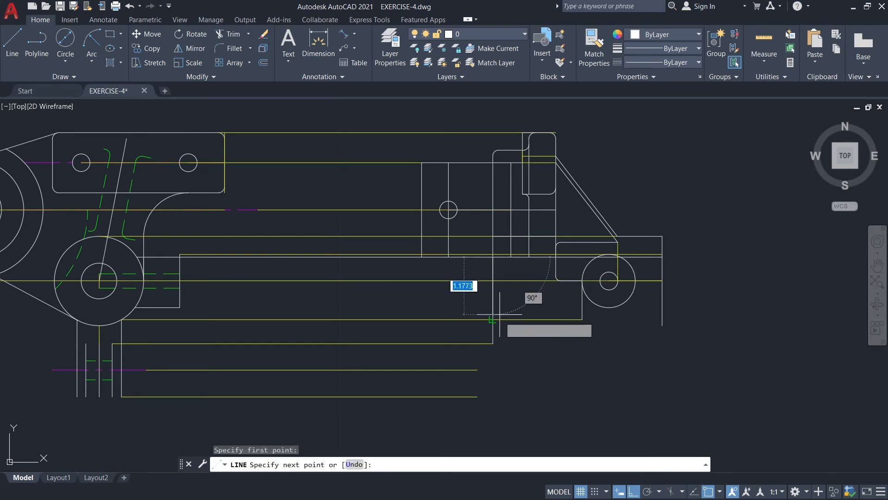
key("Escape")
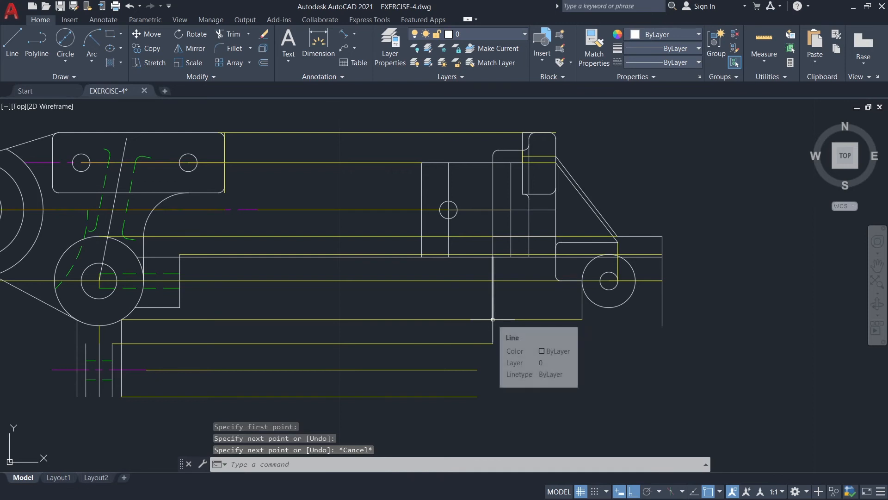
left_click(19, 59)
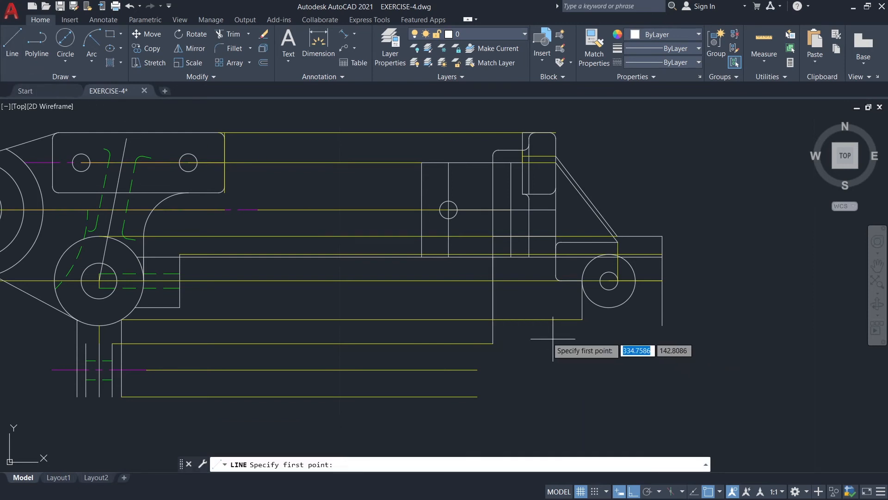
left_click(492, 320)
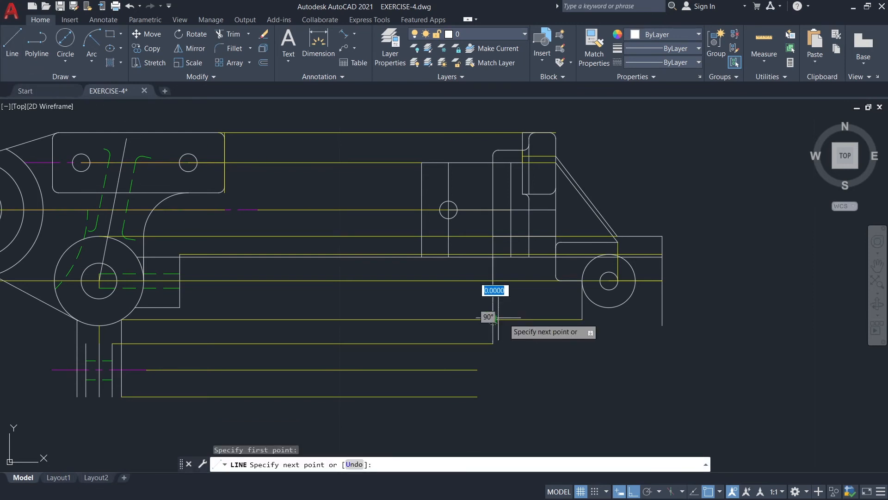
left_click(582, 319)
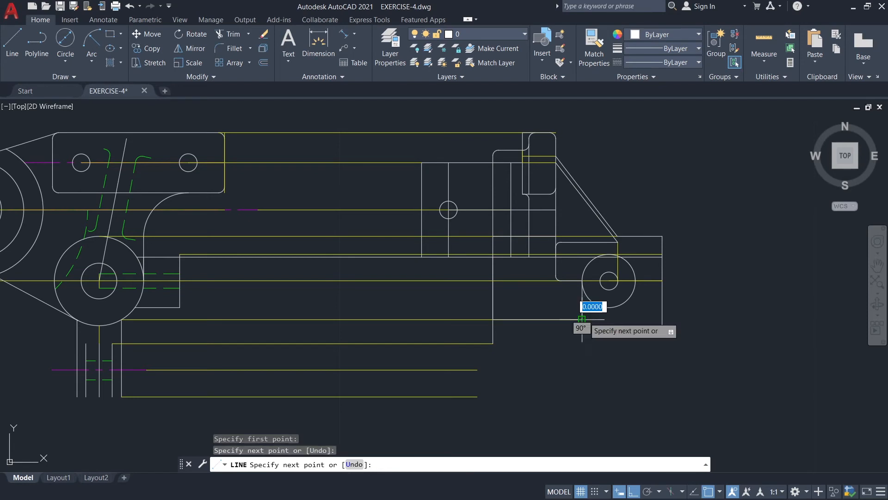
key("Escape")
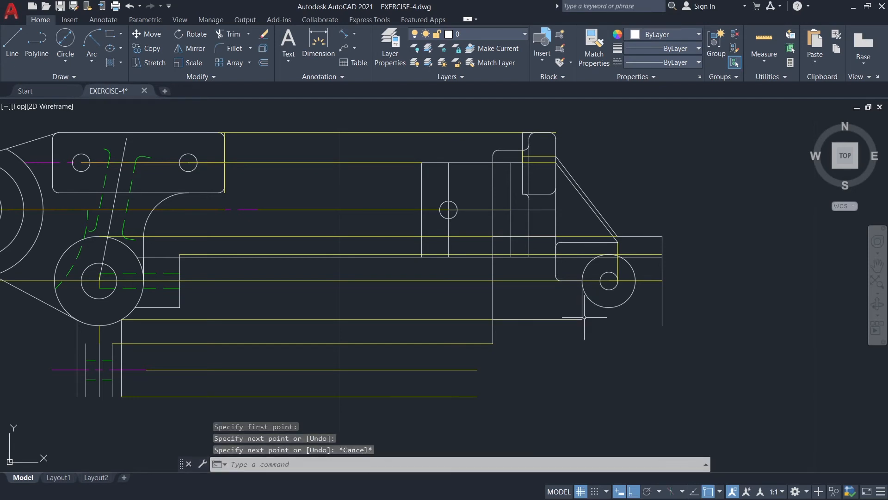
Stretch the two vertical lines beside the stretched edge down to the new horizontal bottom edge.
left_click(511, 249)
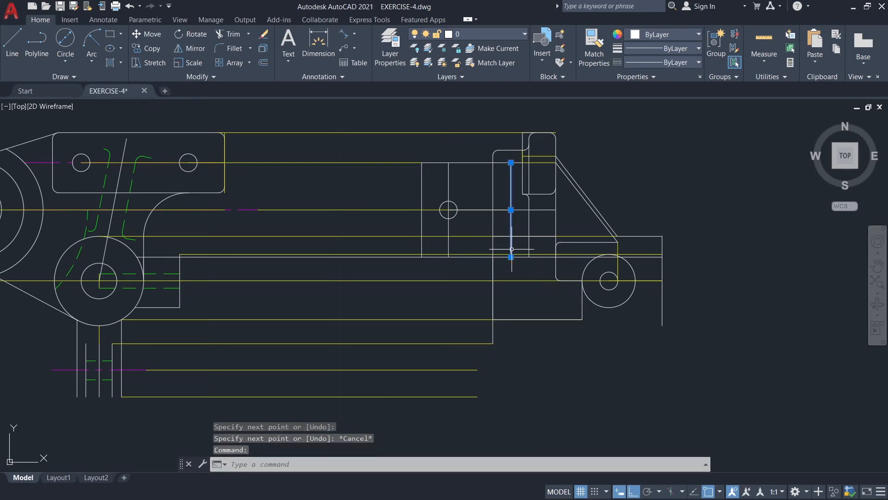
left_click(511, 256)
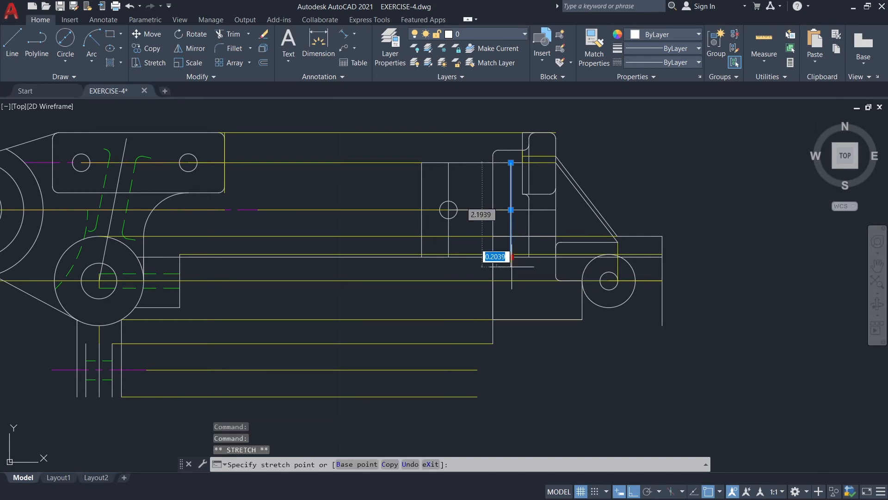
left_click(511, 319)
key("Escape")
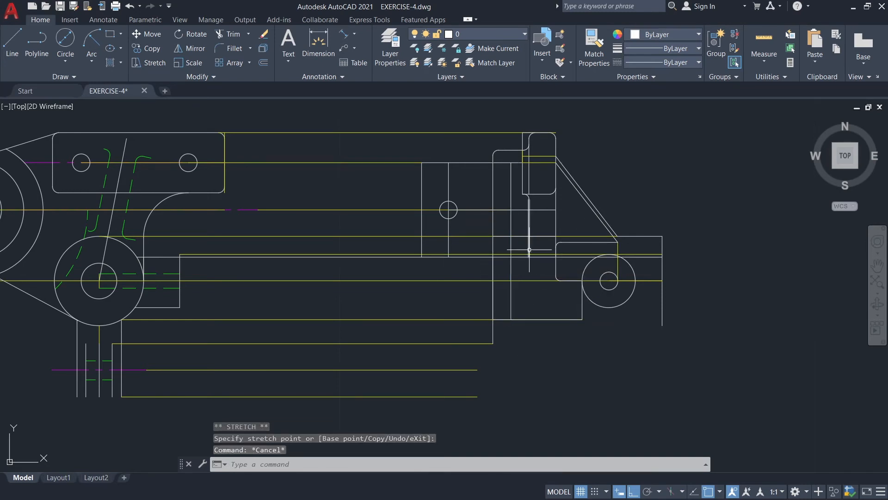
left_click(529, 255)
left_click(529, 256)
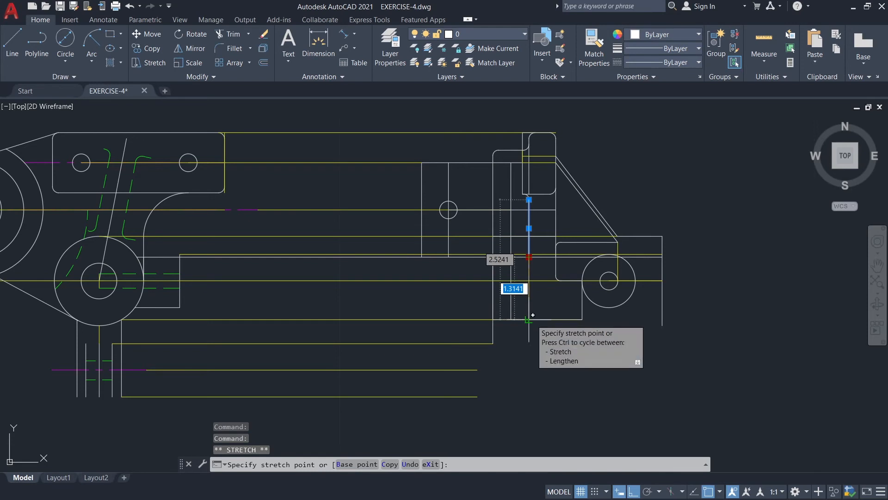
key("Escape")
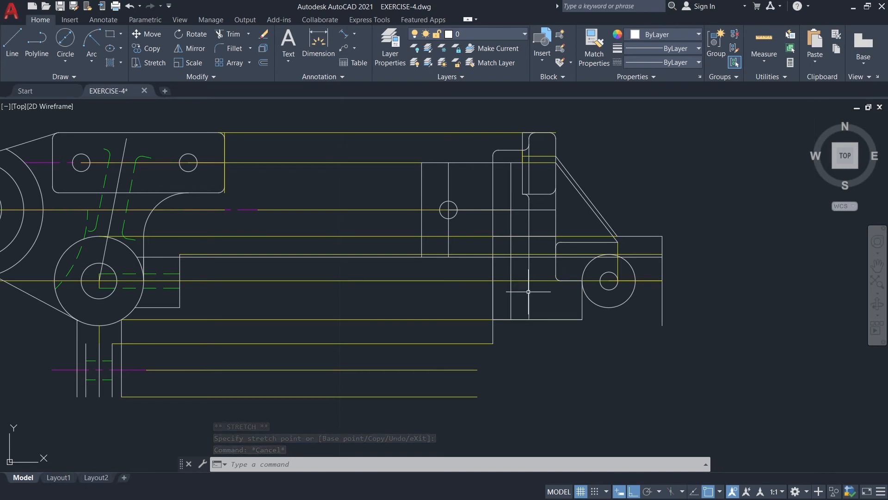
Draw a circle matching the existing 0.375 diameter circle where the middle vertical line crosses that circle's horizontal guide.
left_click(59, 45)
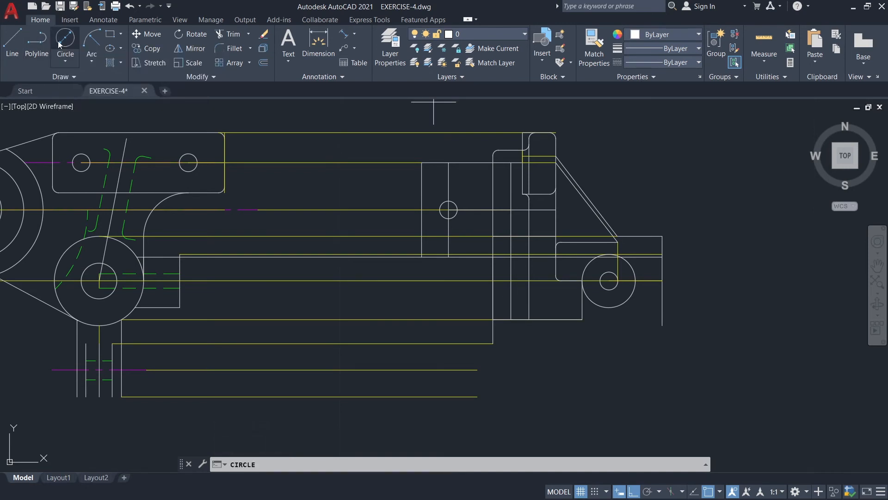
left_click(511, 281)
type("0.375")
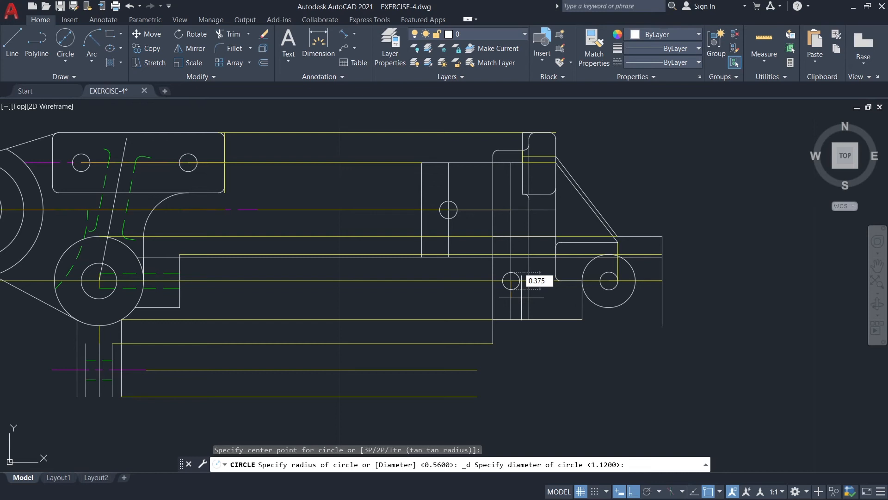
key("Return")
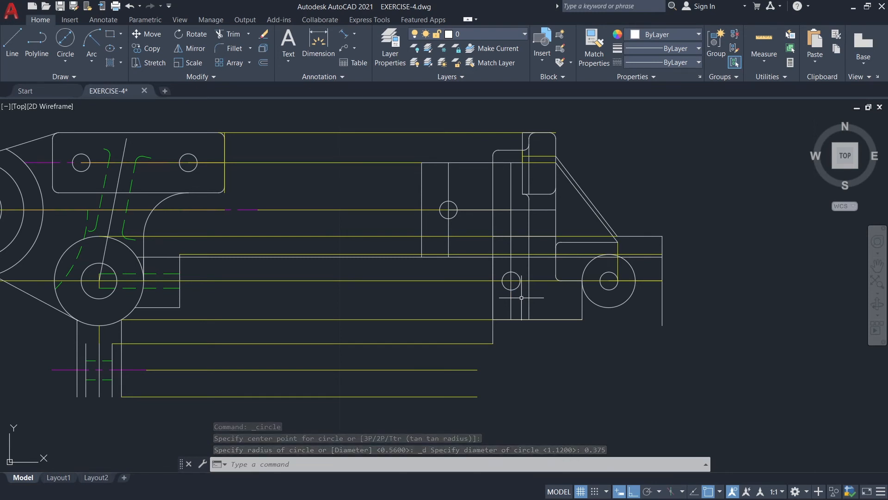
Draw a horizontal line from the new circle's top quadrant to the vertical line on its right and stretch its other end to the left edge.
left_click(13, 43)
scroll(545, 295, "up", 2)
scroll(545, 296, "up", 2)
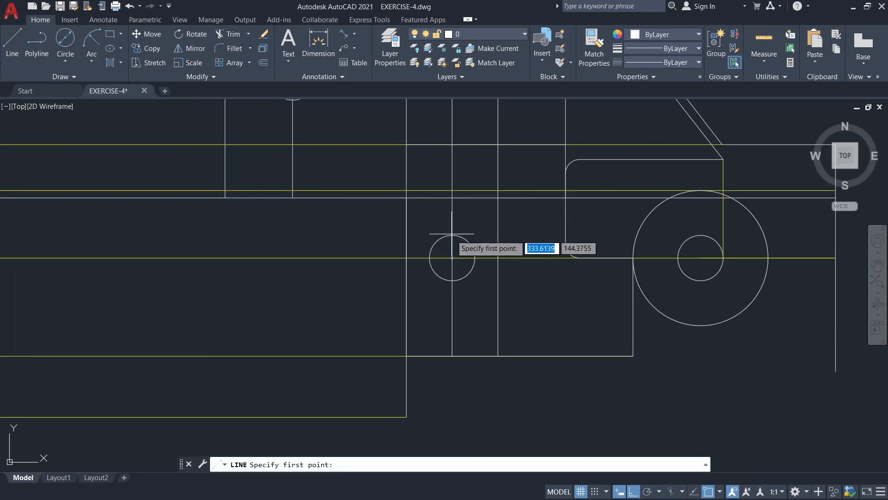
left_click(452, 235)
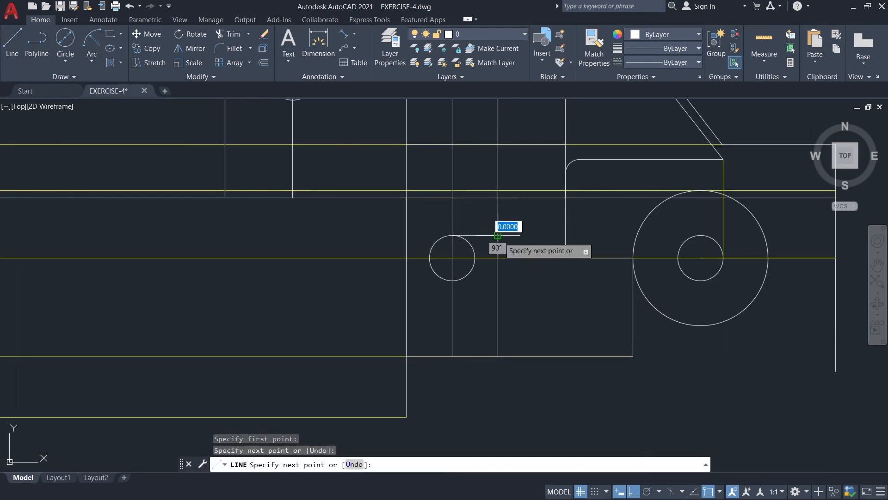
key("Escape")
left_click(456, 235)
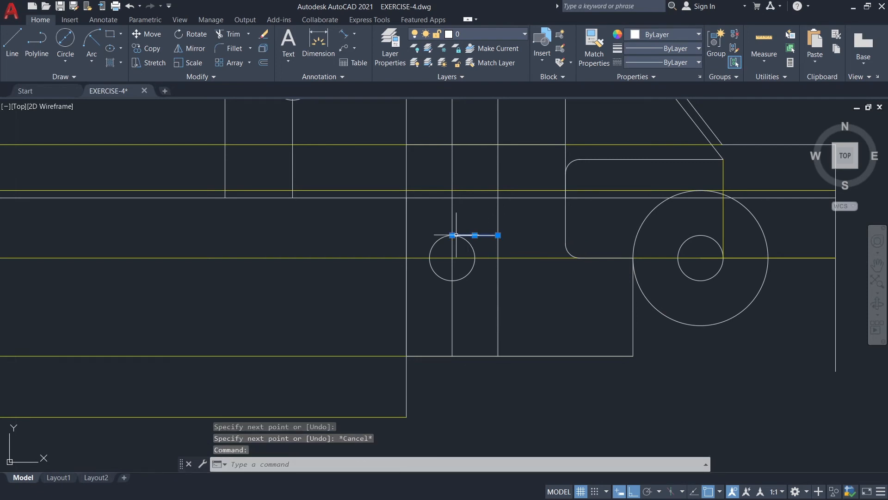
left_click(452, 235)
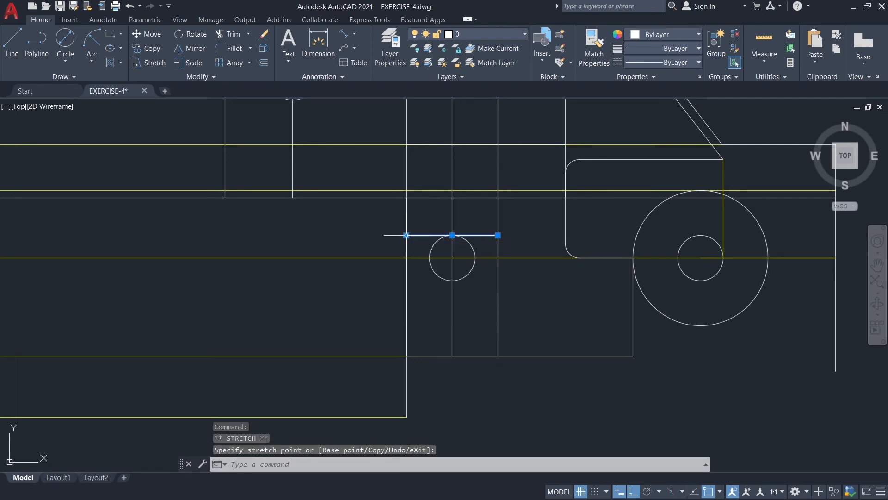
left_click(407, 235)
scroll(452, 230, "down", 2)
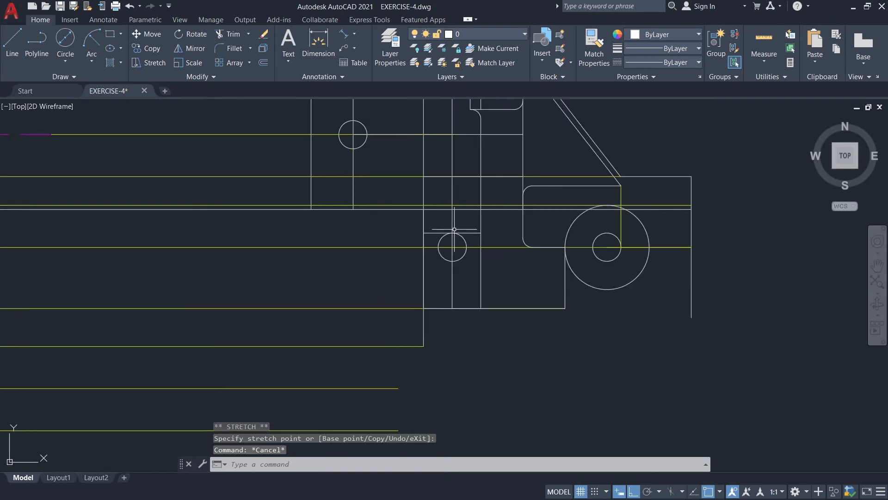
Draw a vertical line from the left end of the line above the circle up to the short horizontal line, ending perpendicular.
type("l")
key("Return")
left_click(423, 232)
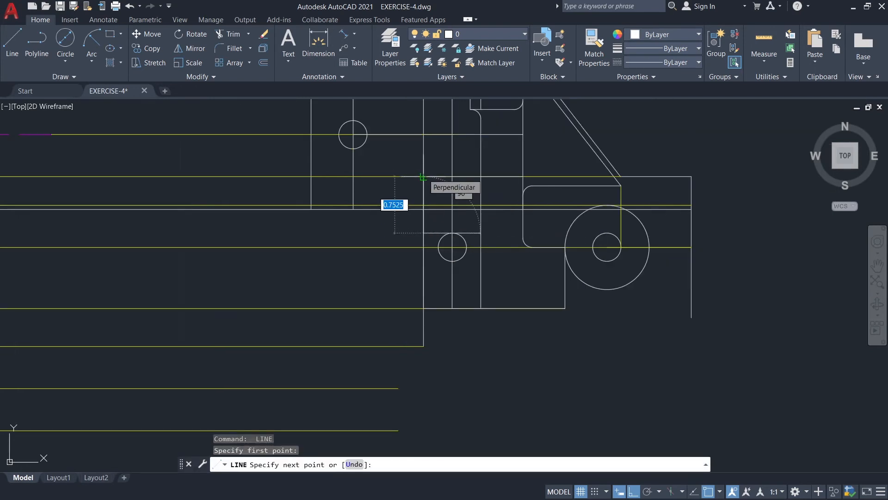
left_click(422, 177)
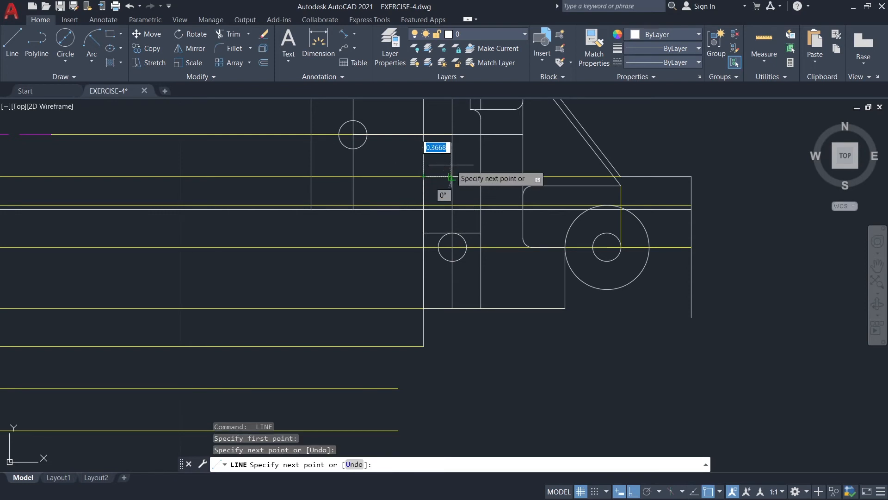
key("Escape")
Draw a horizontal line from the new circle's right quadrant to the vertical line on its right.
mouse_move(451, 164)
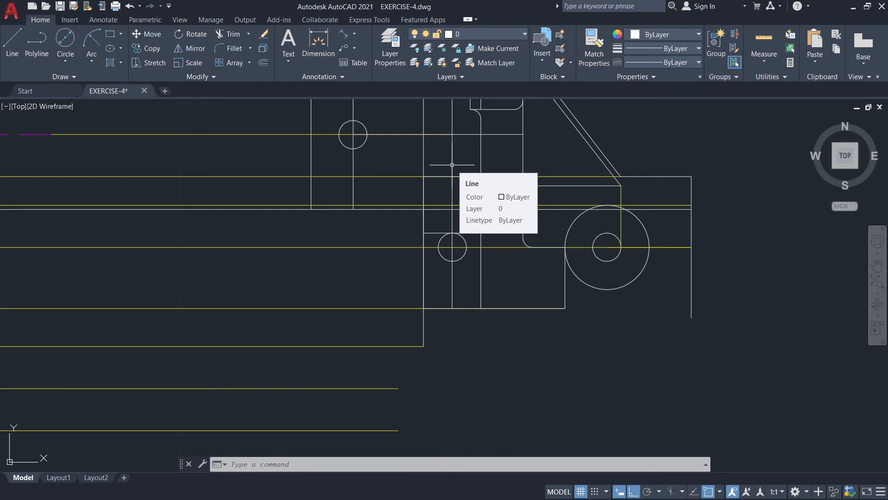
left_click(12, 44)
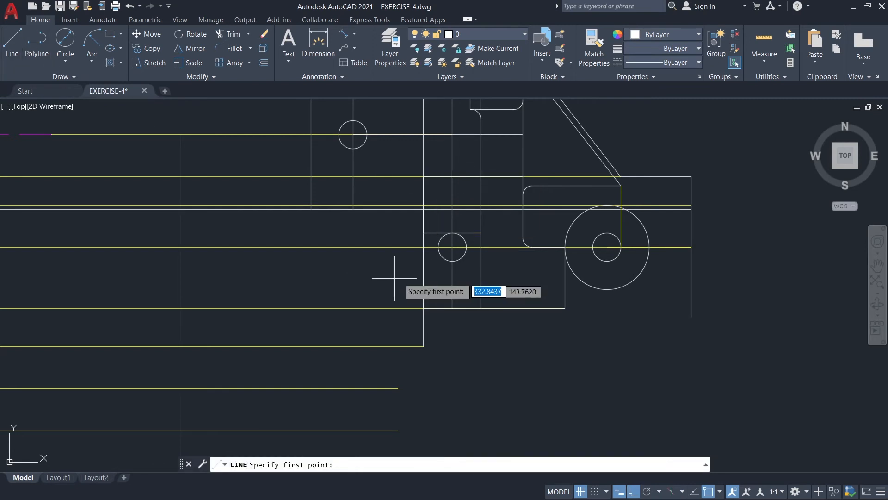
scroll(418, 271, "up", 4)
middle_click_drag(548, 237, 506, 263)
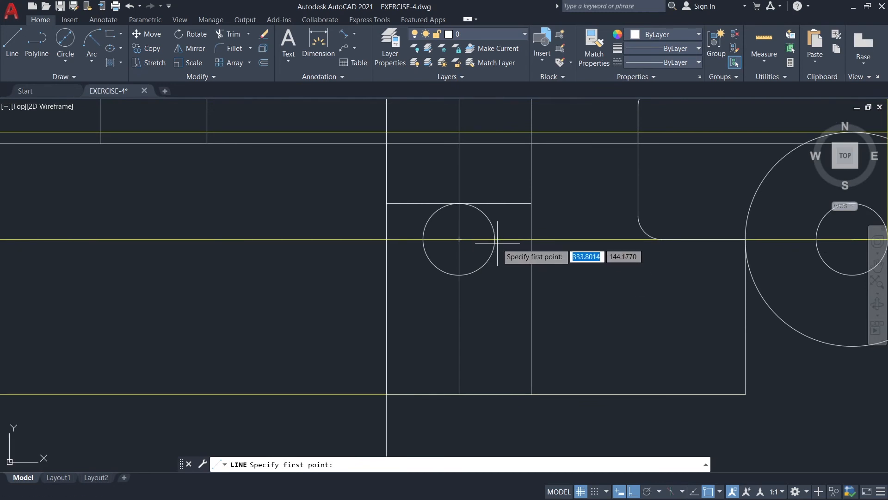
left_click(538, 211)
left_click(532, 239)
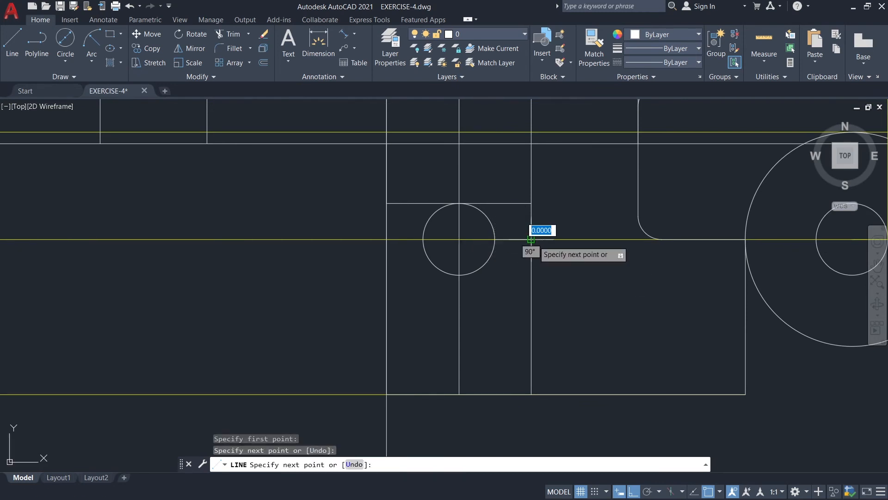
key("Escape")
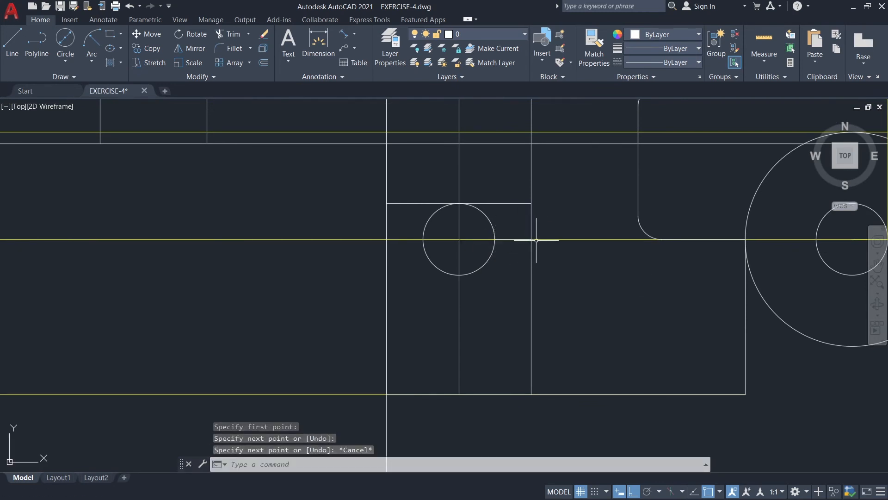
Draw a horizontal line from the small circle's top quadrant to the vertical line on its right.
key("space")
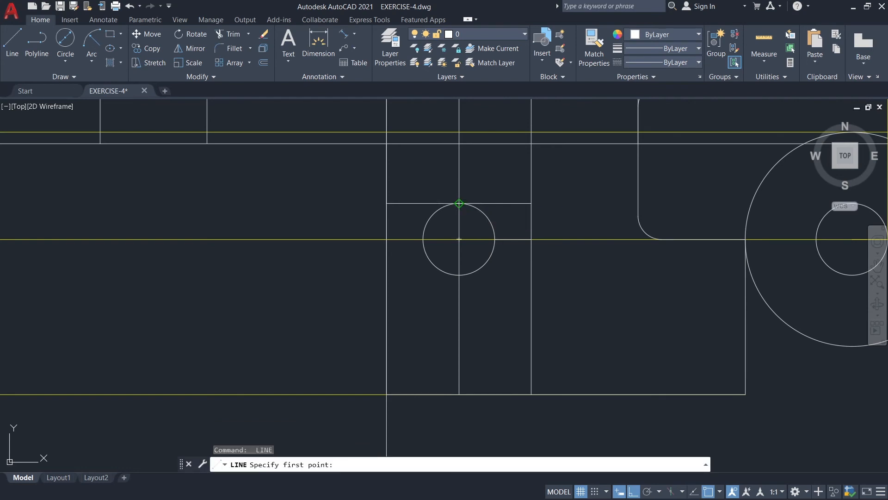
left_click(459, 203)
left_click(531, 203)
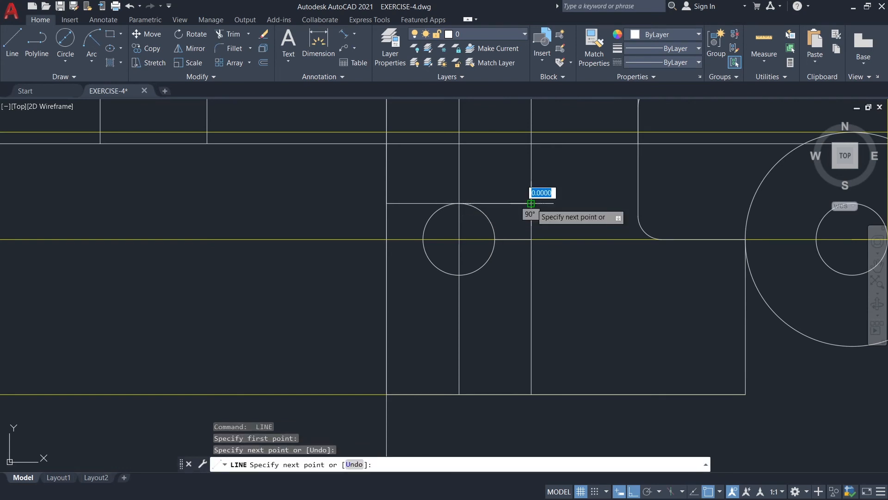
key("Escape")
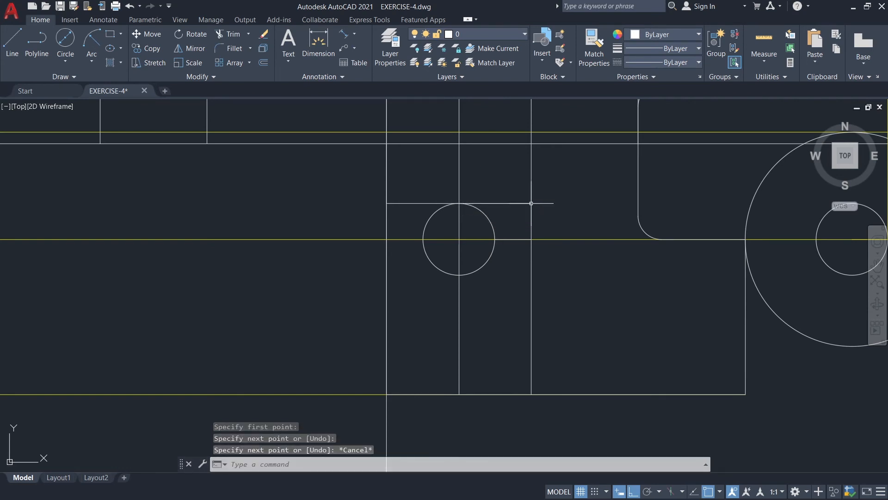
Draw a vertical line from the midpoint of the short line beside the circle up to the horizontal line above, ending perpendicular.
key("space")
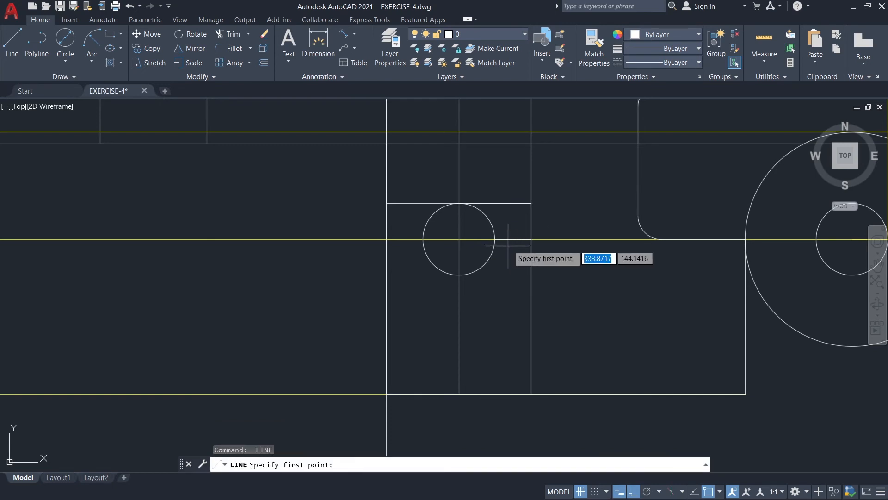
left_click(513, 239)
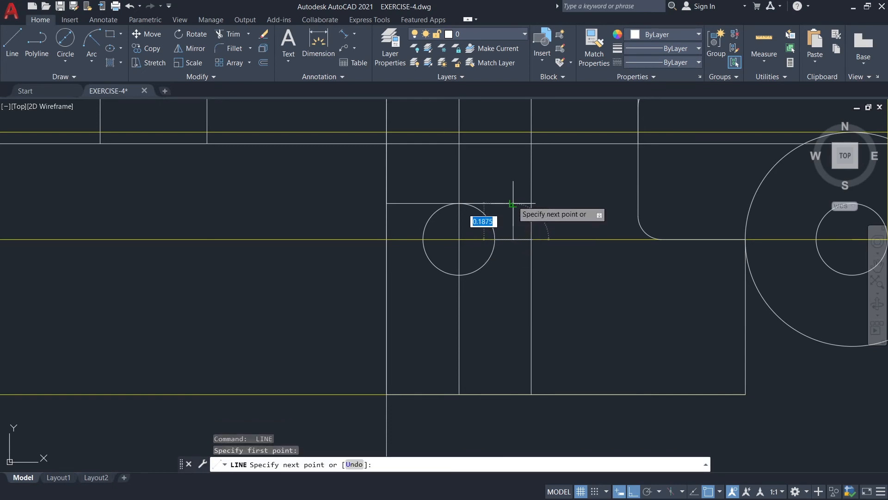
left_click(513, 204)
key("Escape")
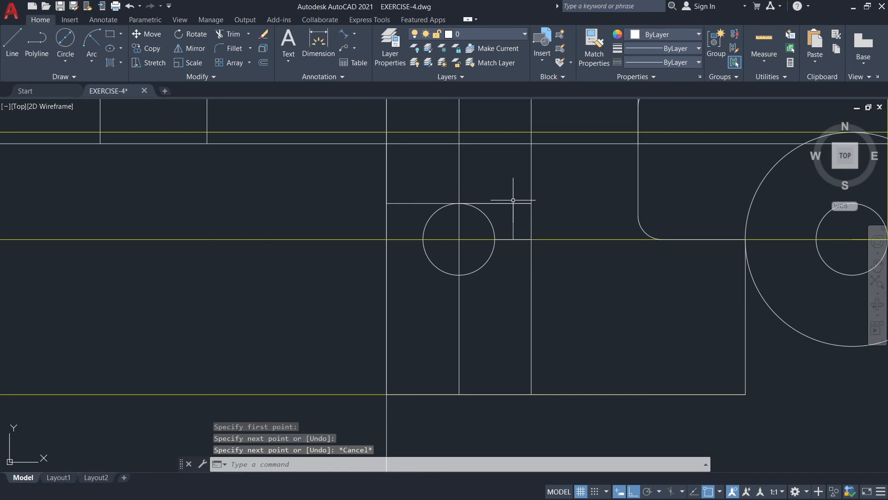
Trim the part of the horizontal line above the circle that extends right of the short vertical line.
type("tr")
key("space")
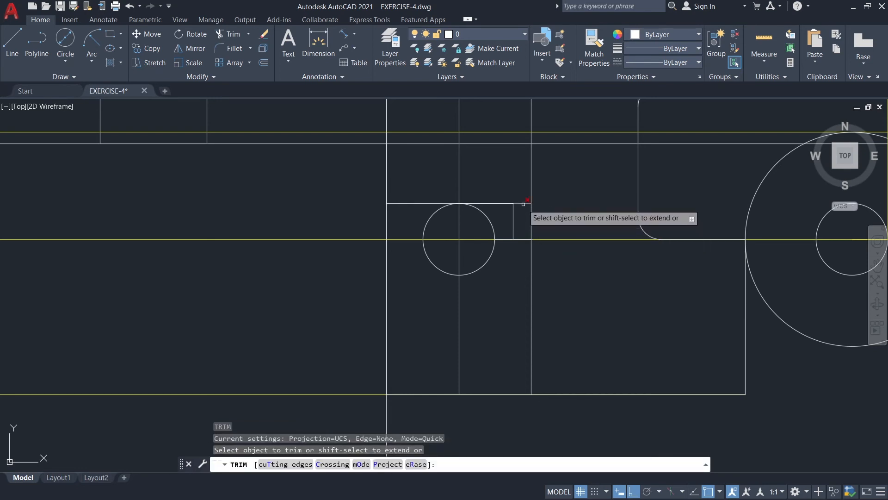
left_click(523, 204)
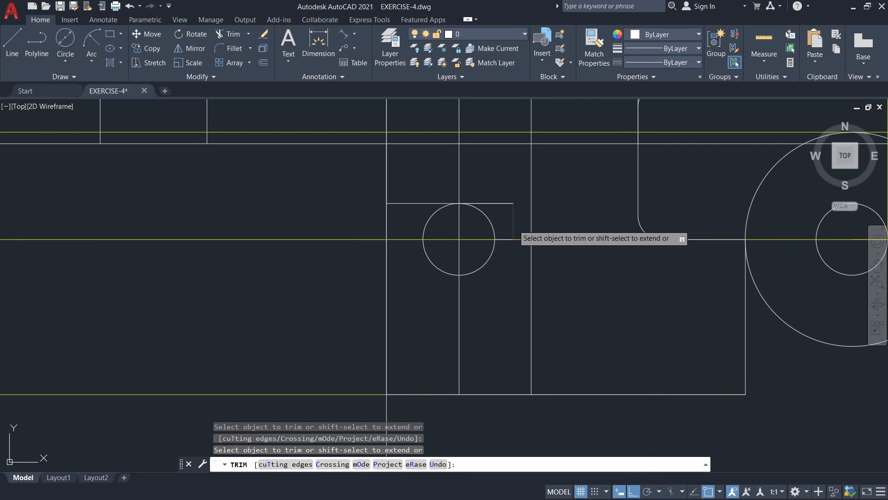
key("Escape")
Fillet the right ends of the two parallel horizontal lines beside the small circle with a rounded end.
type("F")
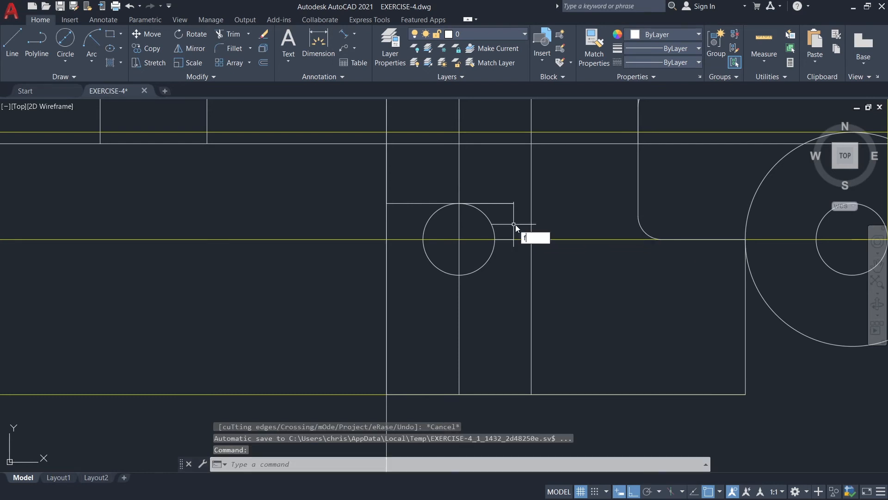
key("Return")
scroll(546, 231, "down", 4)
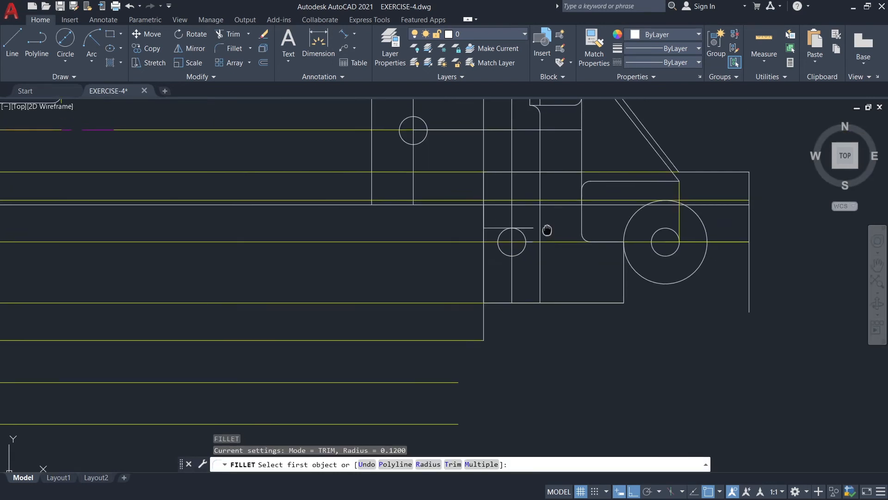
scroll(546, 230, "up", 2)
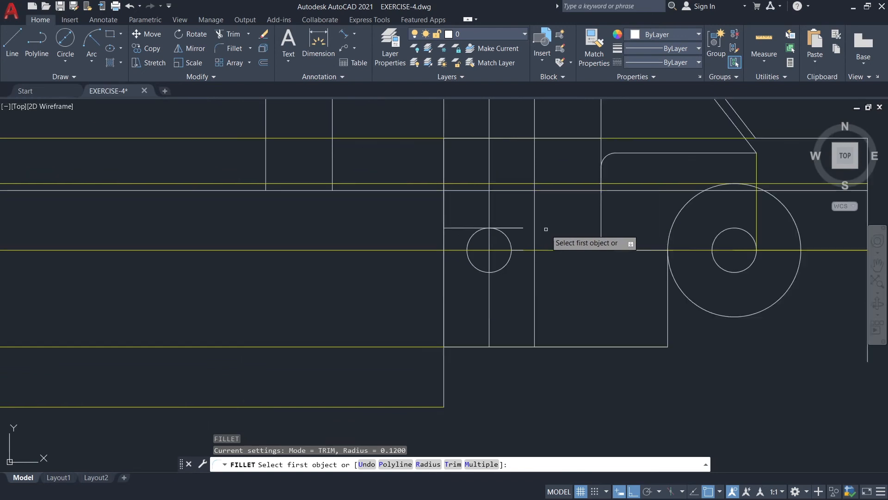
left_click(521, 228)
left_click(521, 251)
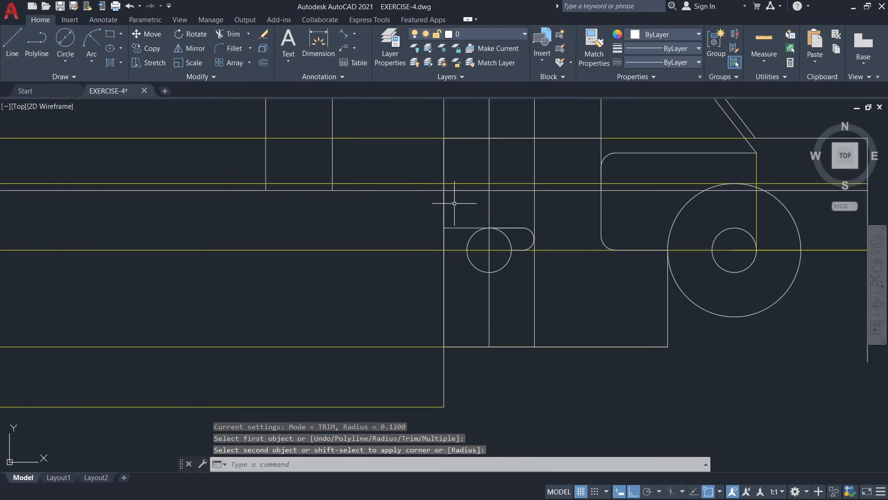
Fillet the left edge with the line above the circle and with the upper horizontal line in multiple mode, radius 0.12.
key("Return")
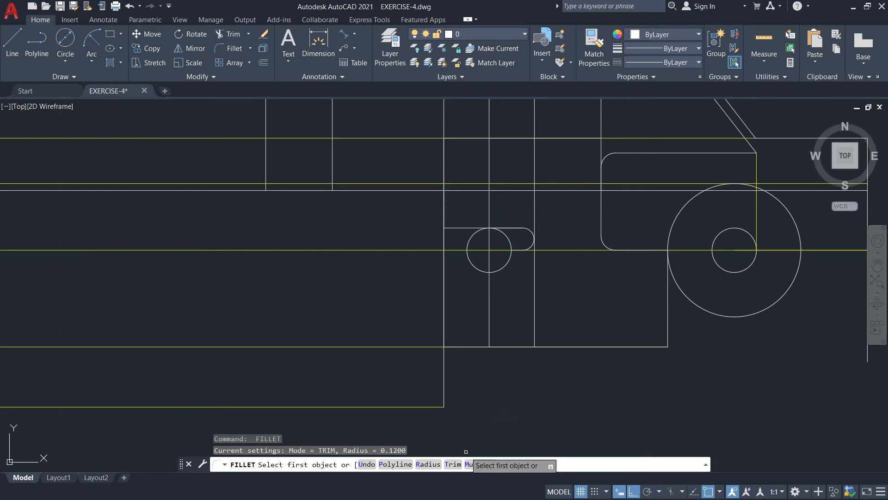
left_click(481, 463)
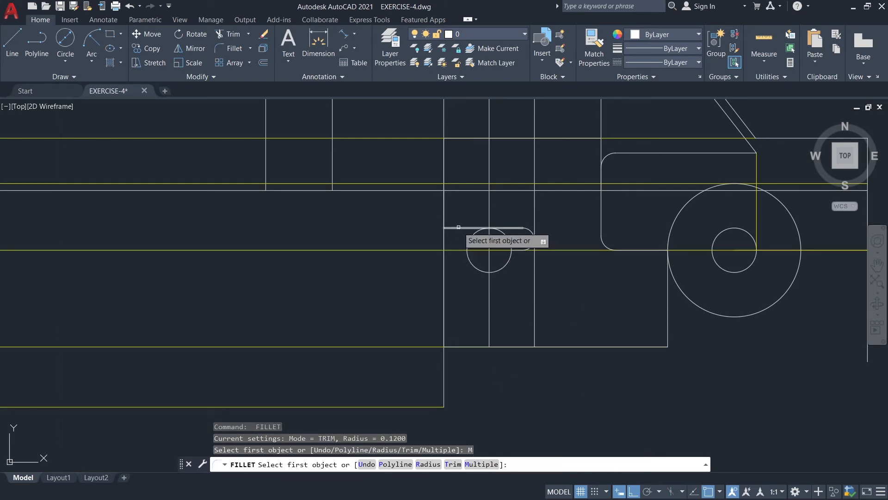
left_click(463, 227)
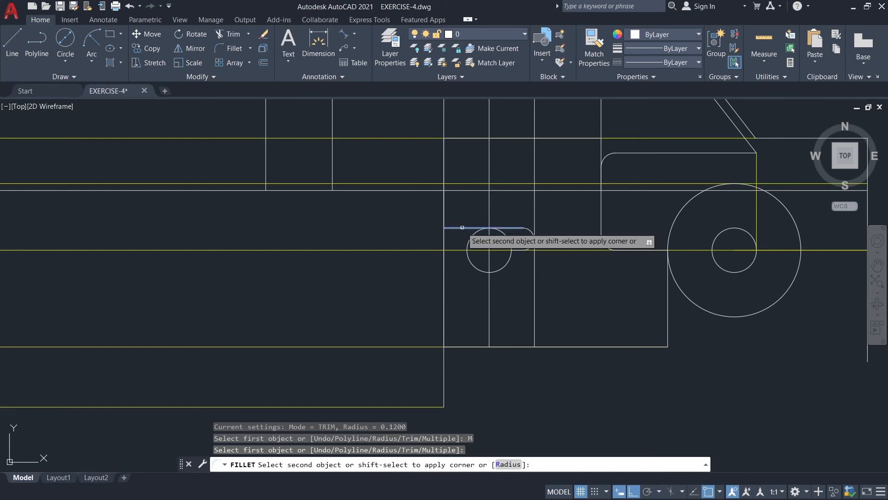
left_click(443, 205)
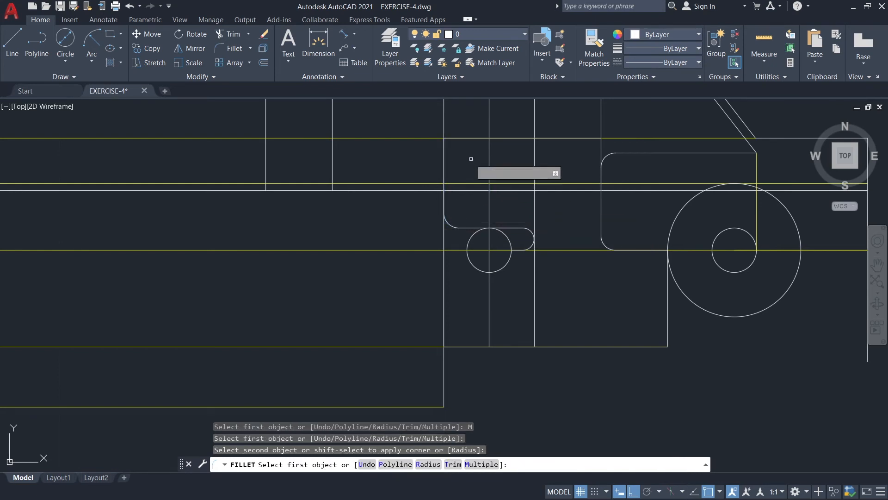
left_click(453, 141)
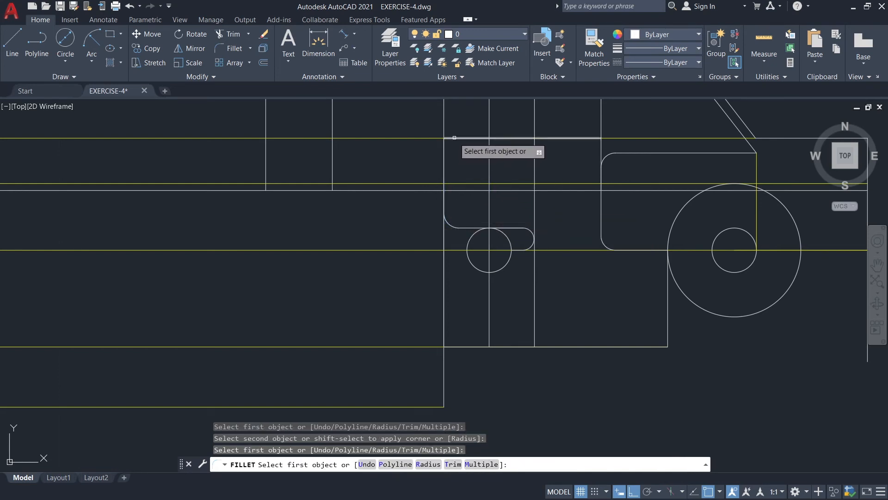
left_click(454, 138)
left_click(444, 155)
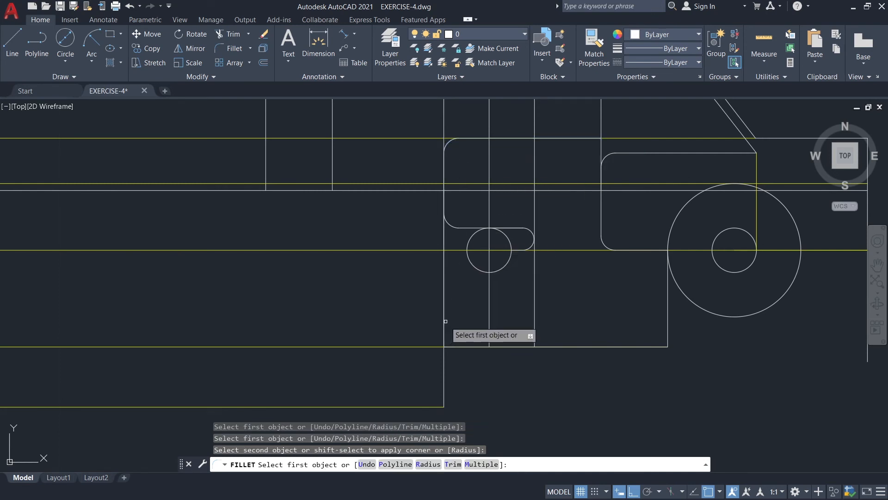
Fillet both bottom corners of the narrow upright outline below the small circle with radius 0.12.
left_click(444, 329)
left_click(458, 347)
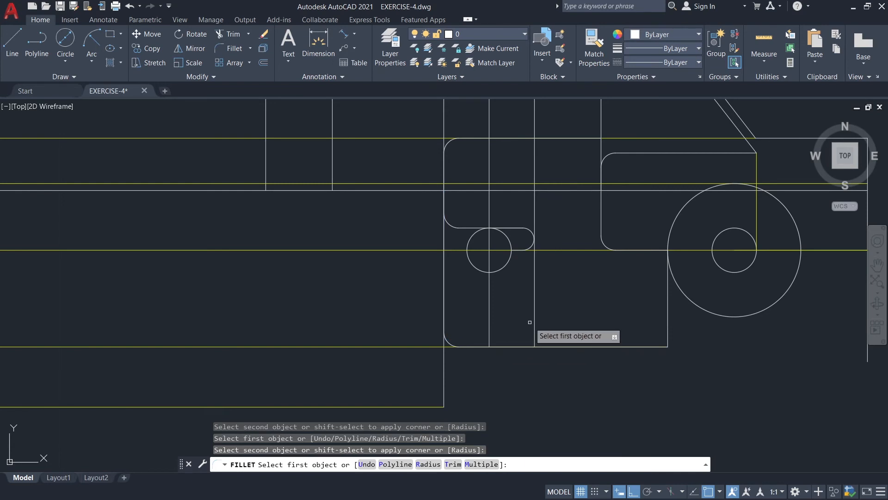
left_click(533, 332)
left_click(526, 346)
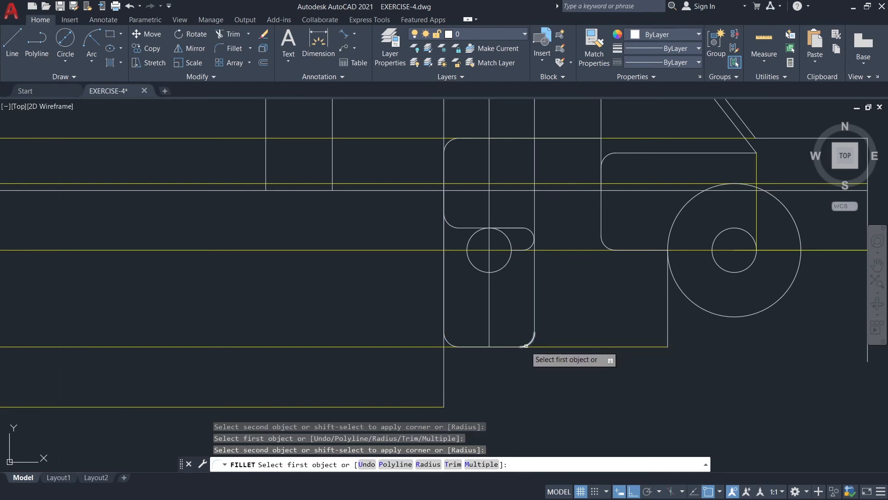
key("Escape")
scroll(490, 371, "up", 2)
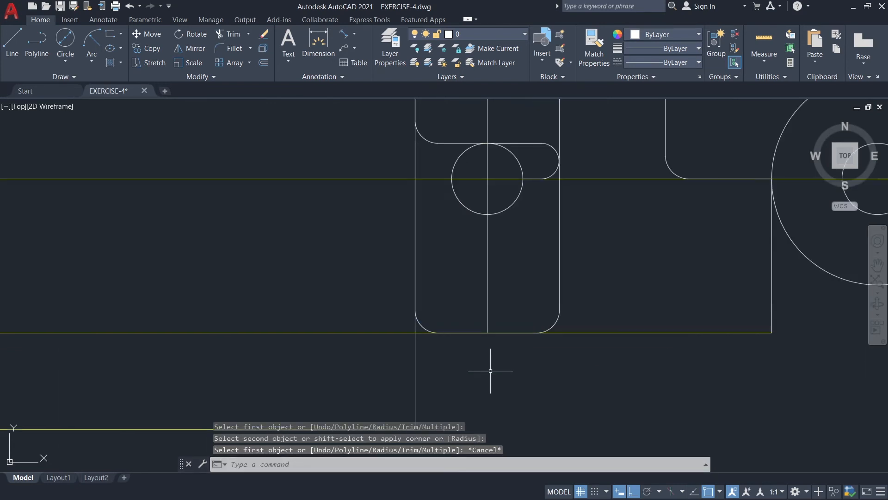
scroll(490, 370, "up", 2)
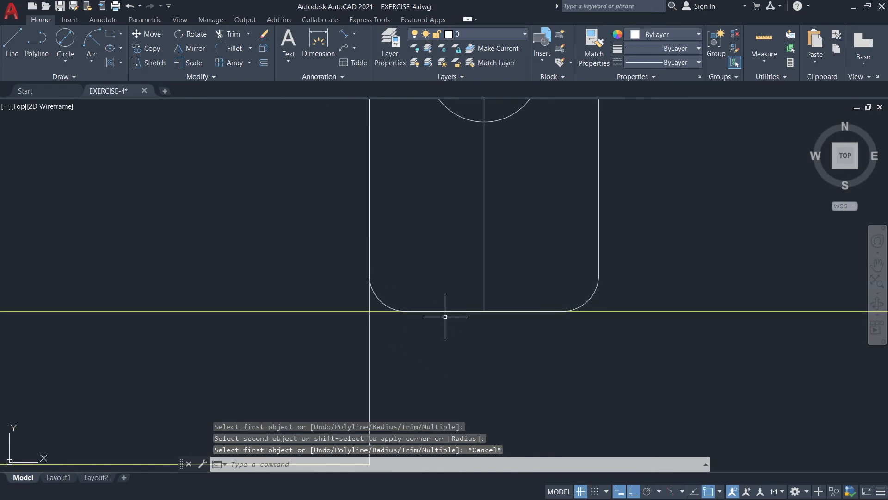
scroll(609, 337, "down", 2)
middle_click_drag(651, 337, 626, 351)
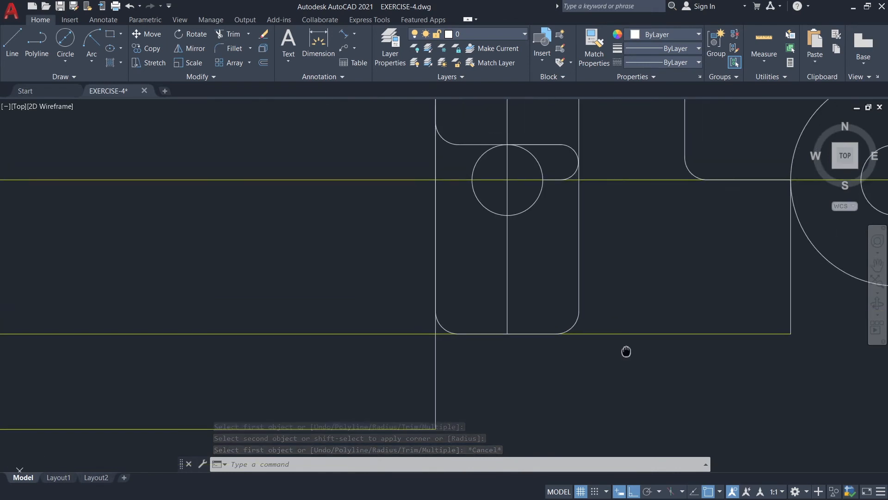
scroll(630, 348, "down", 2)
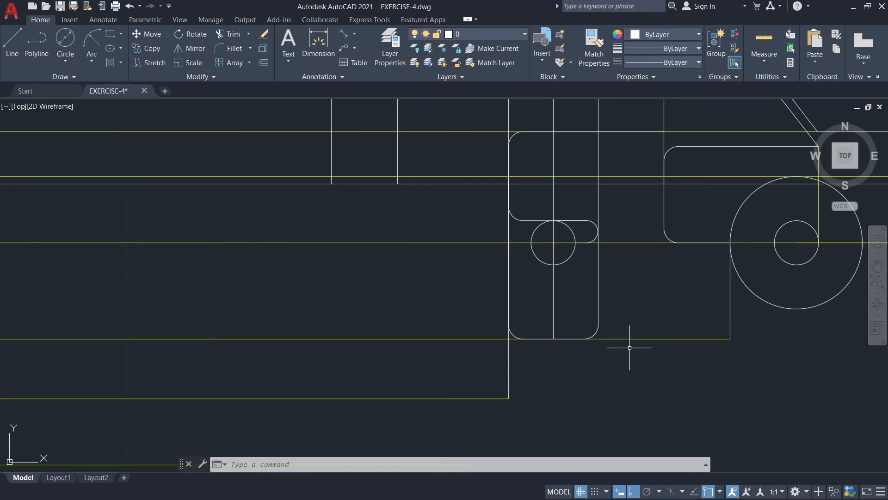
On layer GUIDE, draw connected lines from the lower end of the rightmost vertical edge, 0.94 straight down and 4.7 to the left.
scroll(689, 350, "down", 2)
middle_click_drag(731, 357, 585, 317)
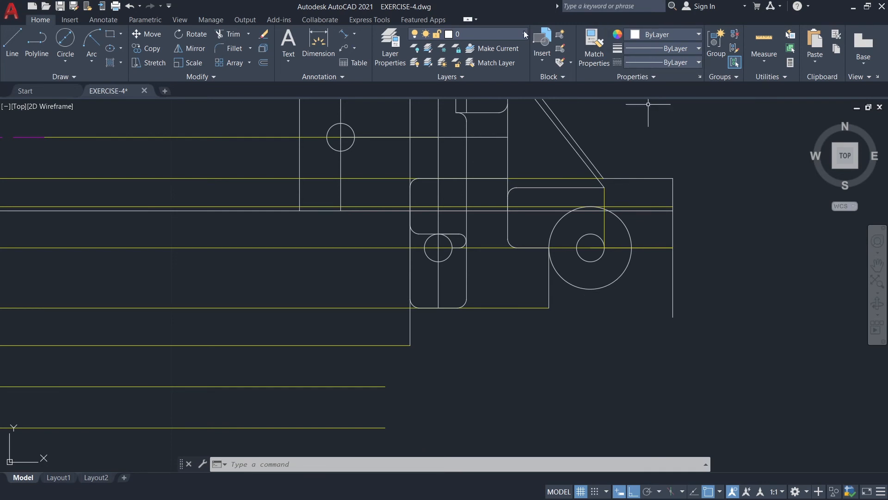
left_click(479, 33)
left_click(468, 89)
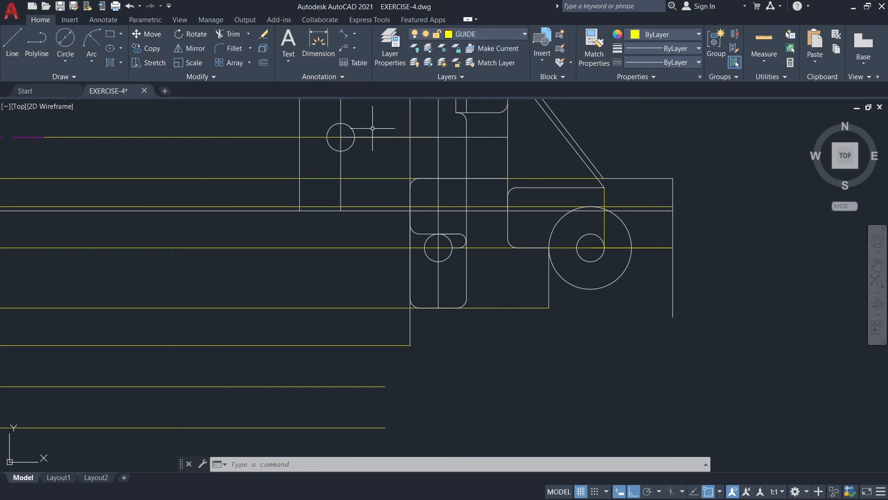
left_click(12, 44)
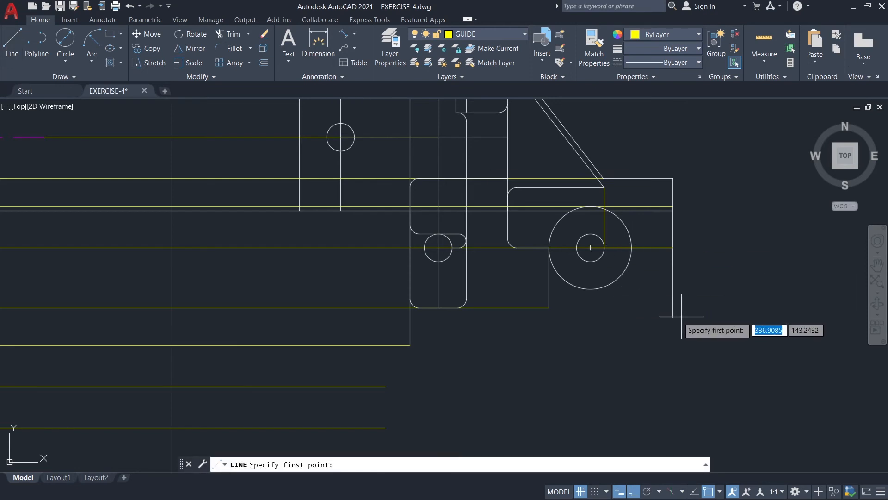
left_click(673, 317)
middle_click_drag(676, 458, 685, 370)
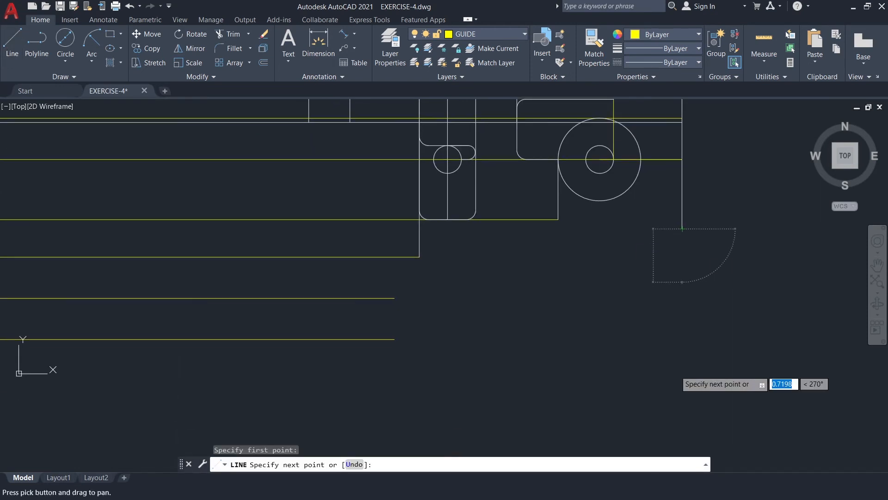
type("0.")
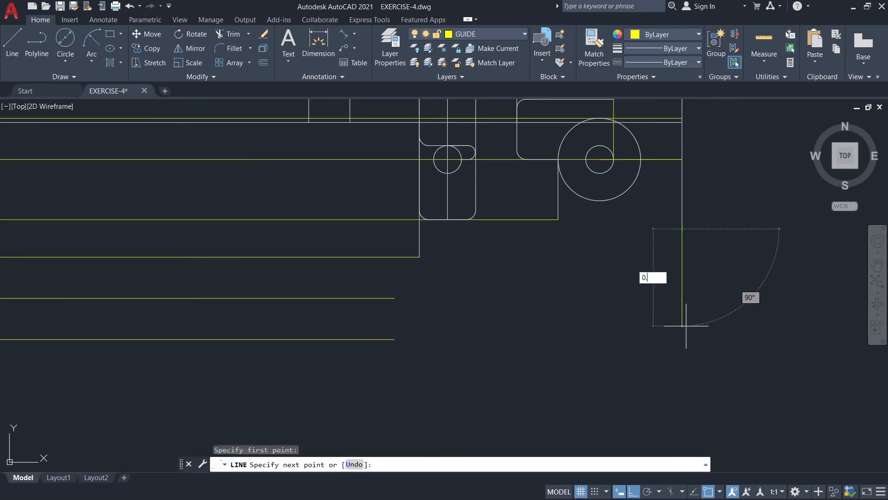
key("Return")
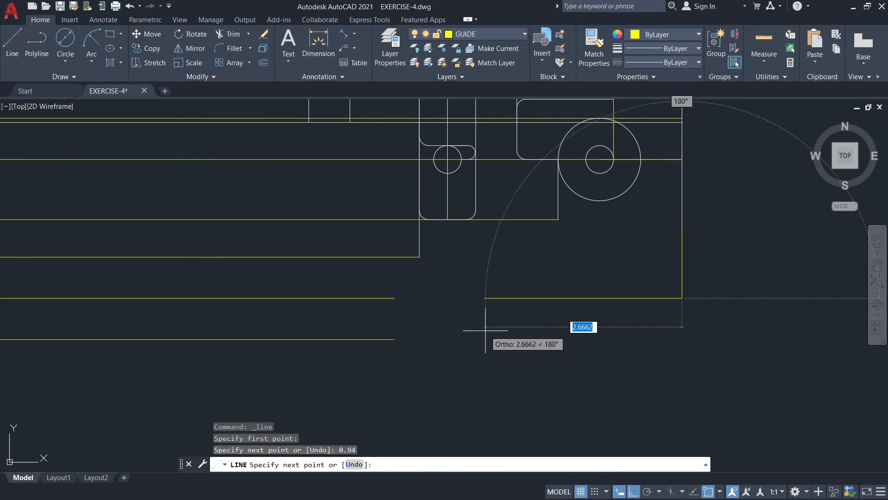
type("4.7")
key("Return")
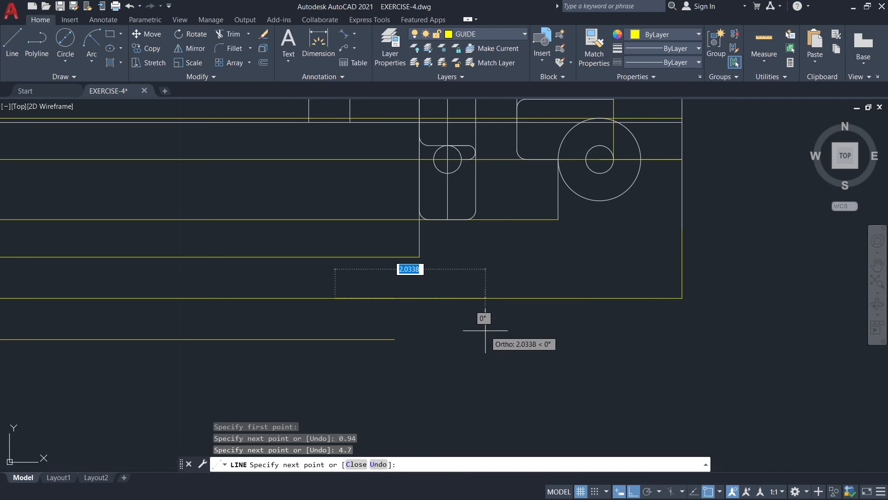
key("Escape")
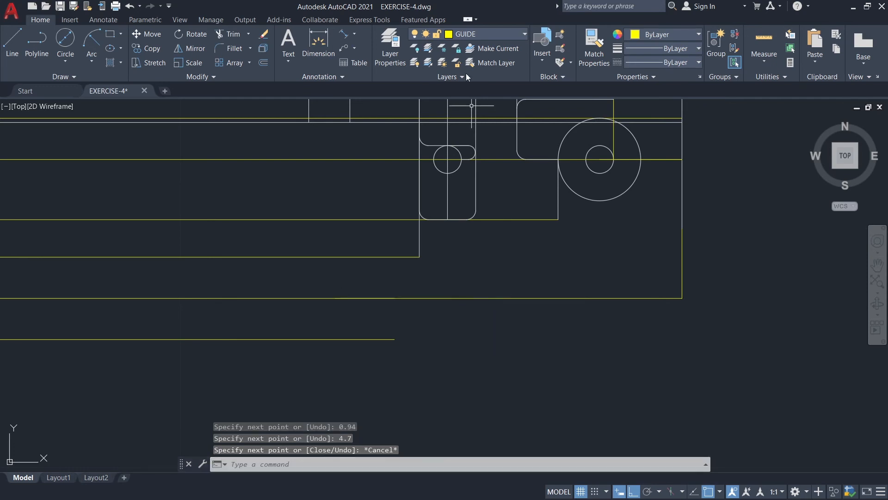
On layer 0, draw a circle of diameter 0.375 centred on the inner end of the 4.7-long guide line.
left_click(473, 35)
left_click(474, 43)
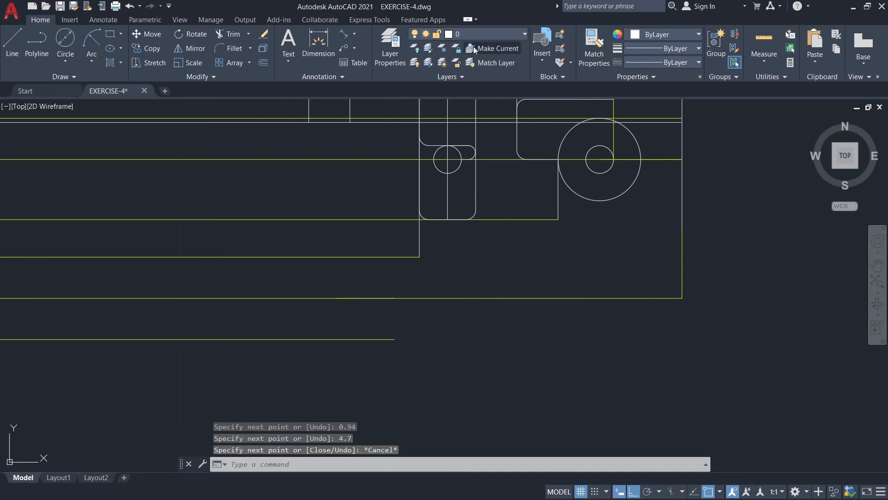
left_click(66, 39)
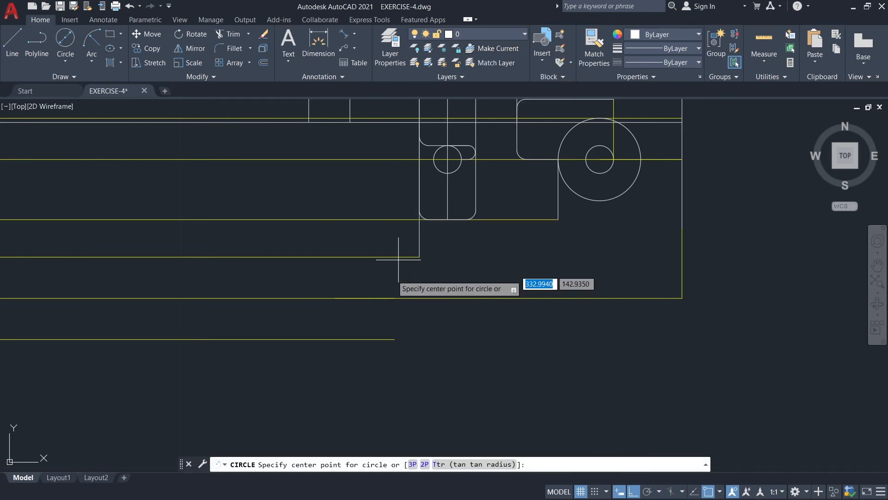
left_click(335, 298)
type("0")
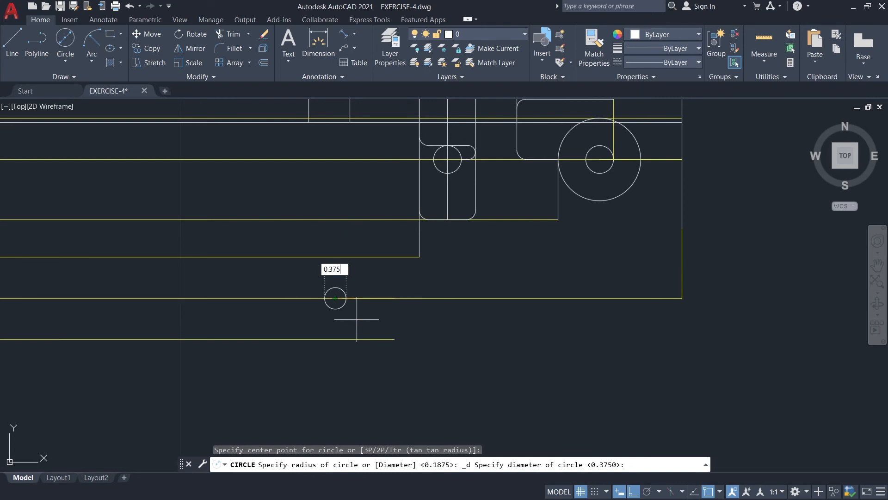
type(".375")
key("Return")
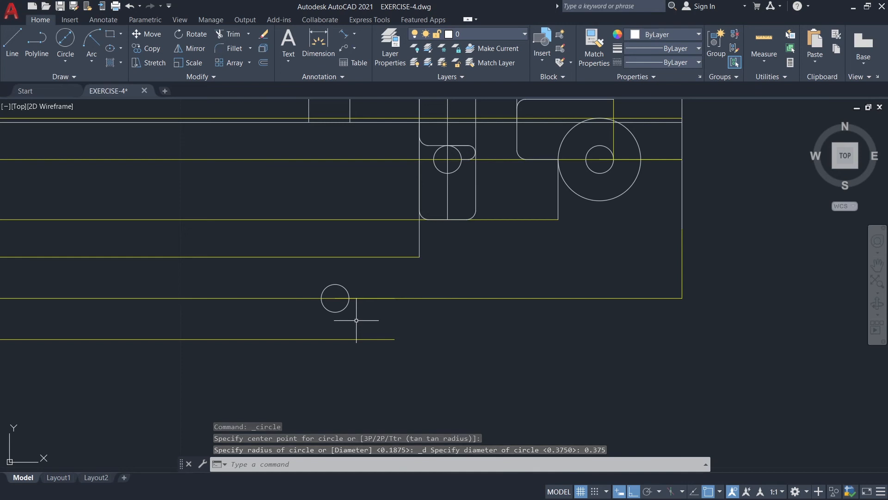
Draw a larger concentric circle around the new small circle, reaching the guide lines above and below it.
key("Return")
left_click(335, 298)
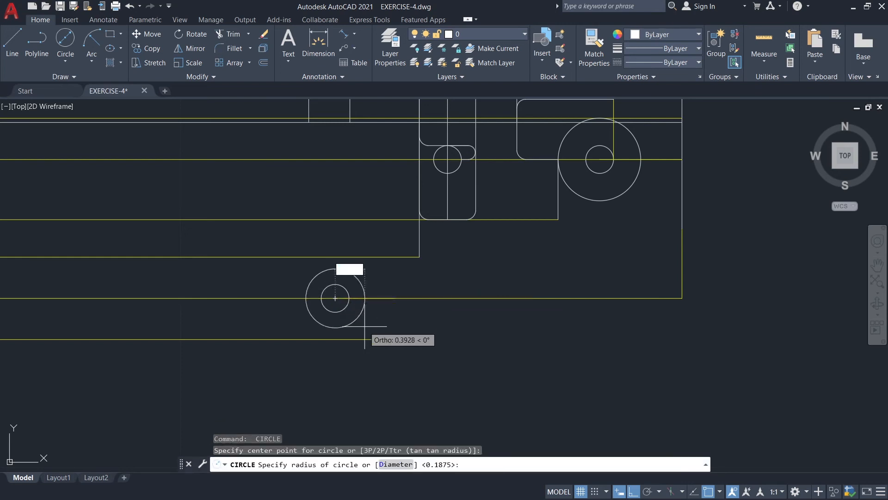
type("0.56")
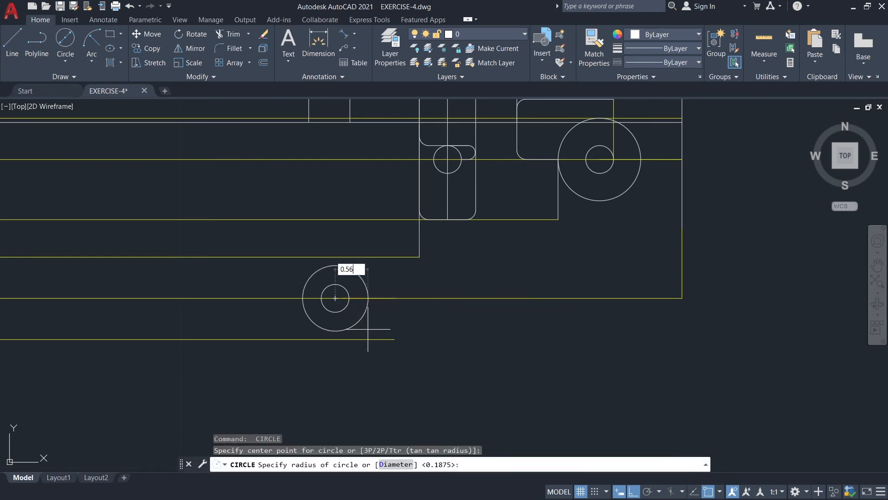
key("Return")
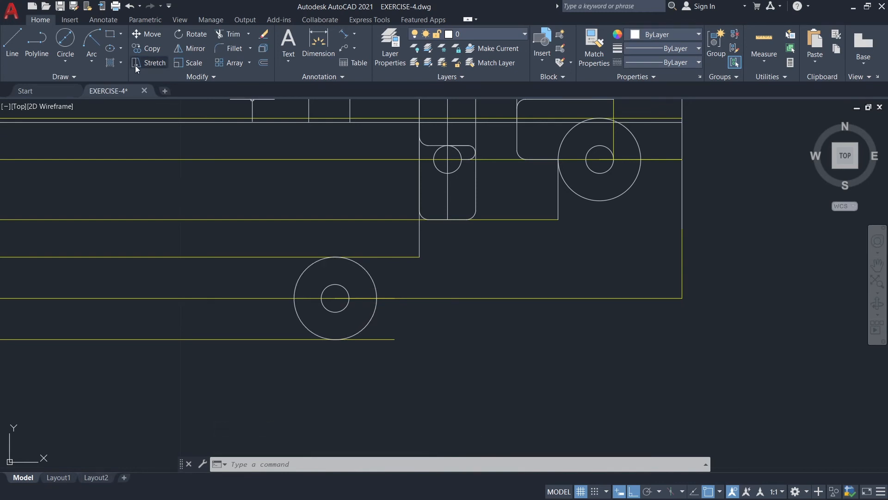
Draw a horizontal line from the top of the new large circle to the lower end of the long vertical edge.
left_click(12, 45)
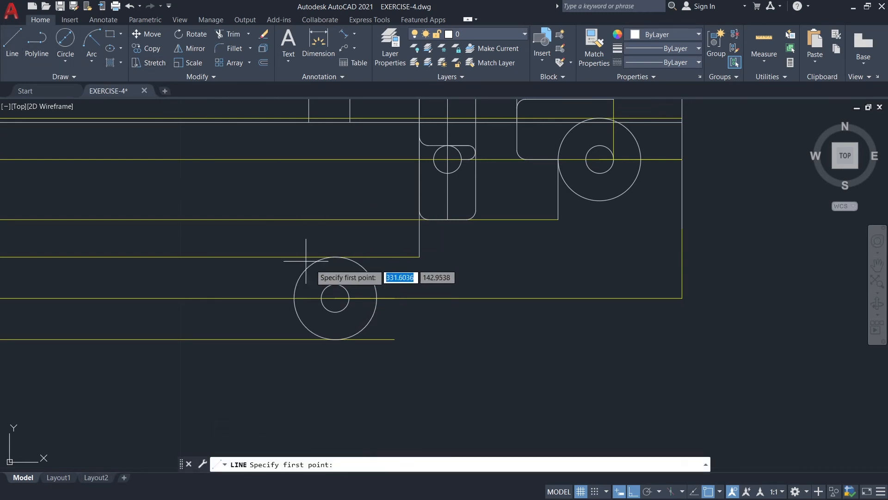
left_click(335, 256)
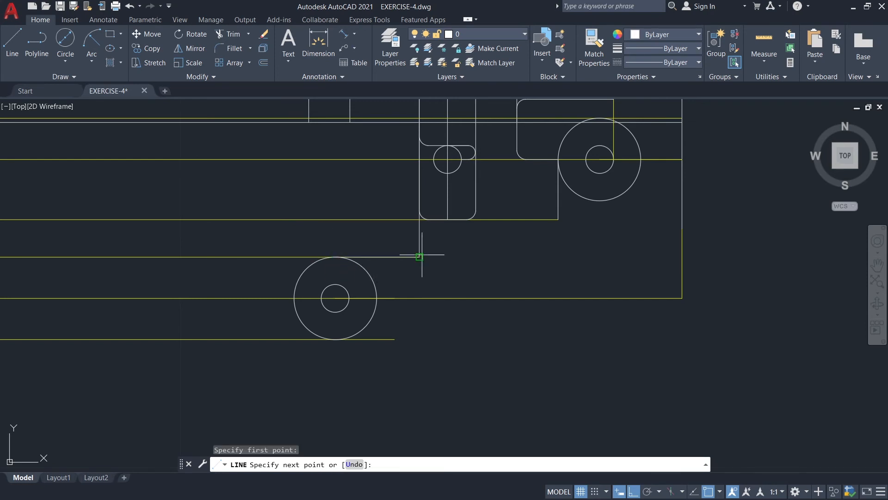
left_click(419, 256)
key("Return")
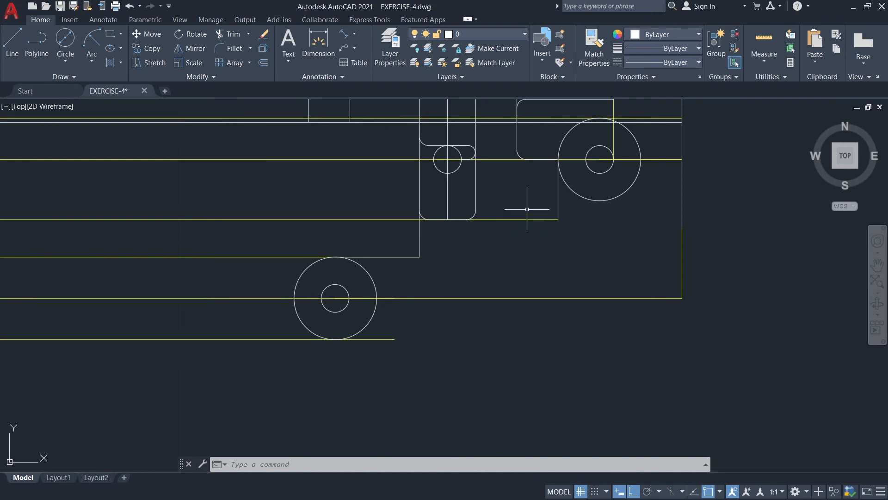
On layer GUIDE, draw a 0.56-long horizontal line between the two vertical edges just above the upper small circle.
middle_click_drag(527, 209, 486, 258)
left_click(480, 33)
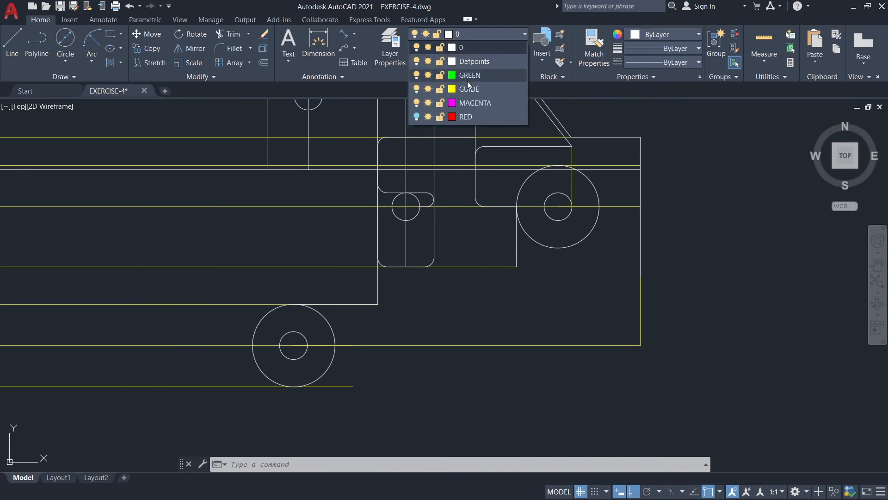
left_click(467, 88)
left_click(12, 44)
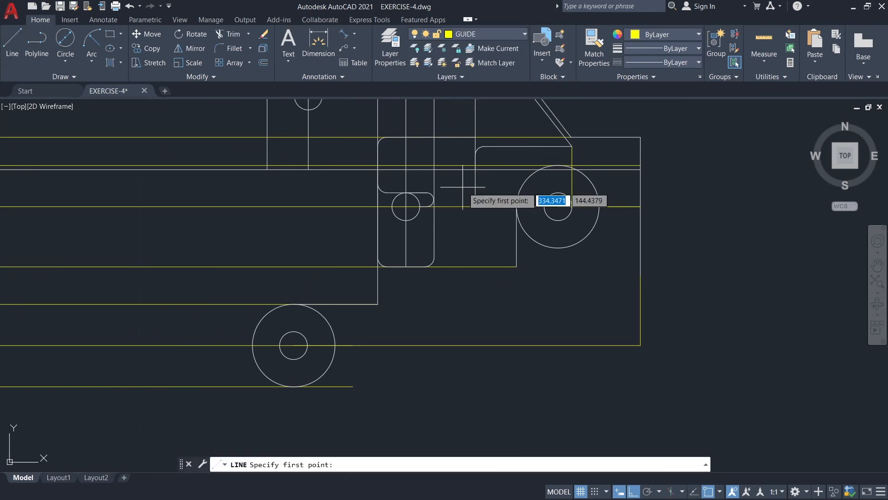
left_click(434, 170)
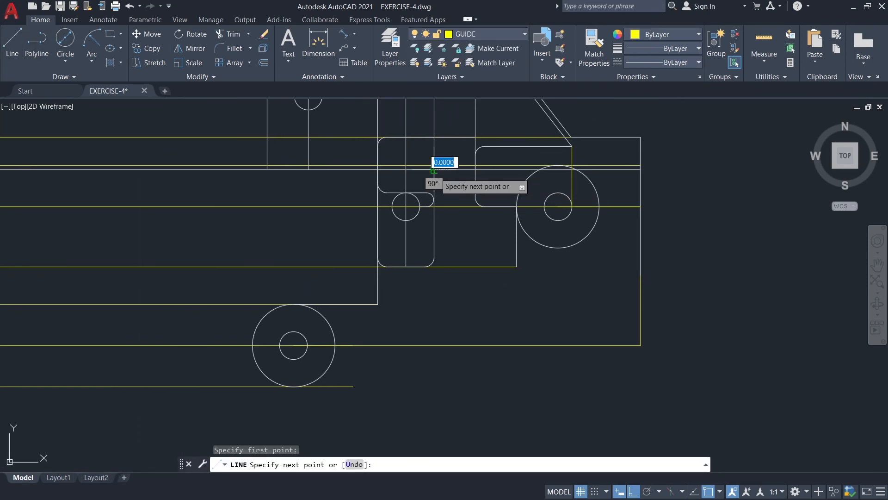
left_click(475, 169)
key("Escape")
Draw a vertical guide line from the midpoint of that short line down 2.38, perpendicular to the lower horizontal guide.
key("Return")
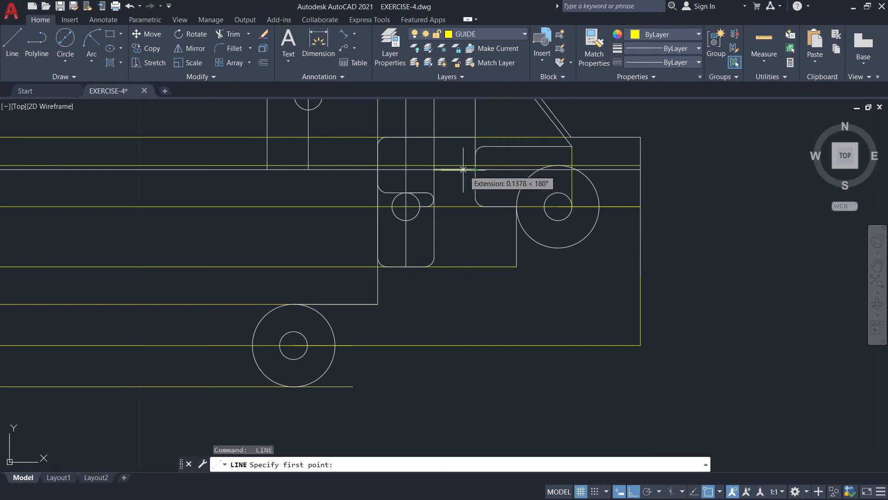
left_click(455, 169)
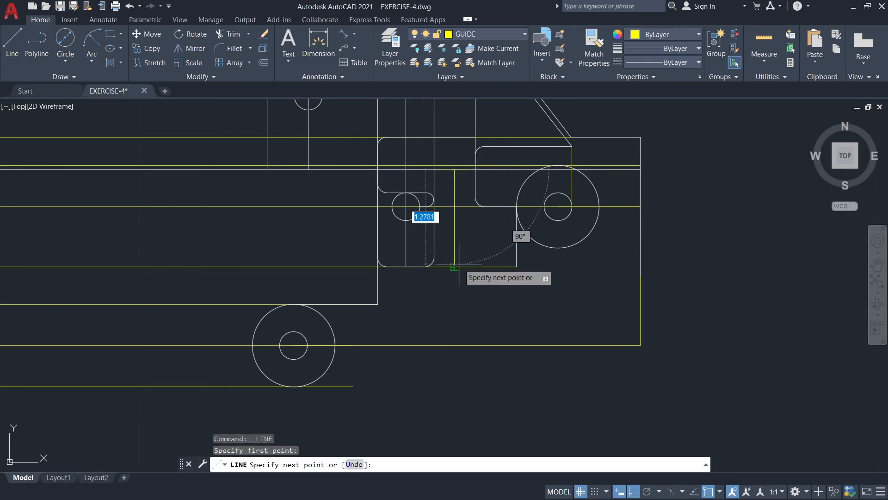
left_click(453, 345)
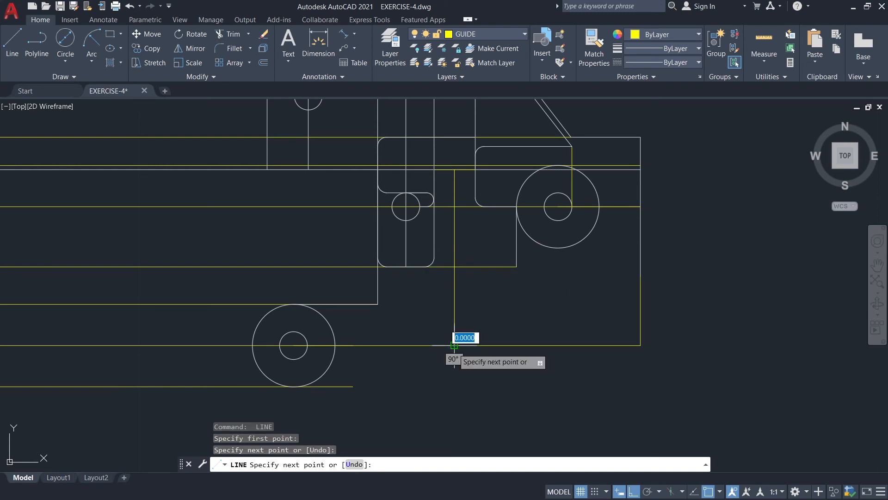
key("Escape")
Draw a guide from the long vertical edge's lower end down to the horizontal guide, and another from its midpoint across to the tall vertical guide.
key("Return")
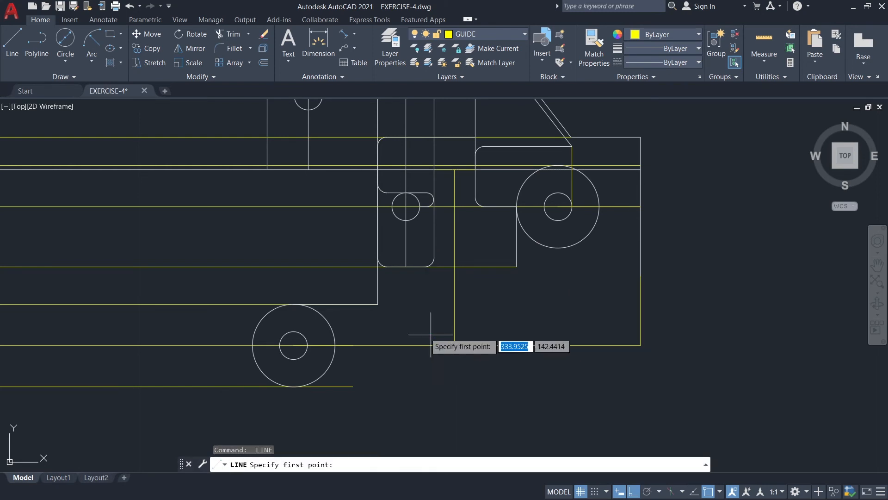
left_click(377, 304)
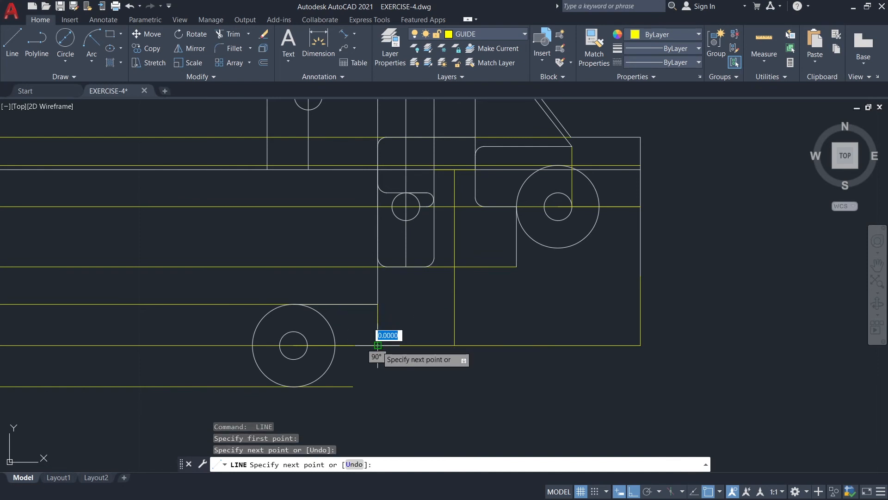
left_click(378, 345)
key("Escape")
key("Return")
left_click(378, 324)
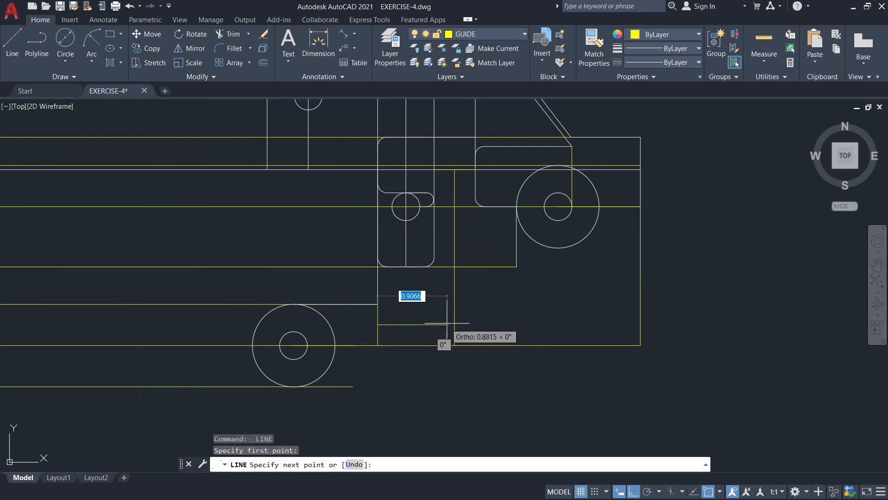
left_click(454, 324)
key("Escape")
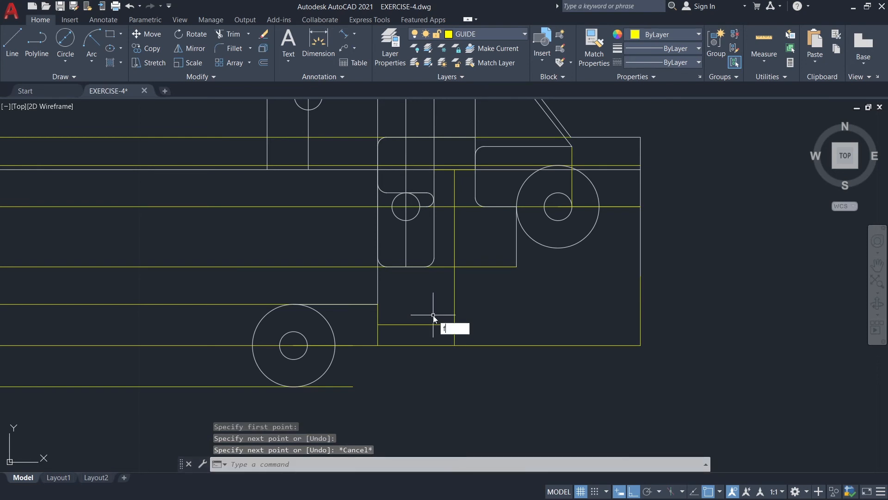
Fillet the corner between the long vertical edge and the line from the large circle's top with radius 0.12.
key("Return")
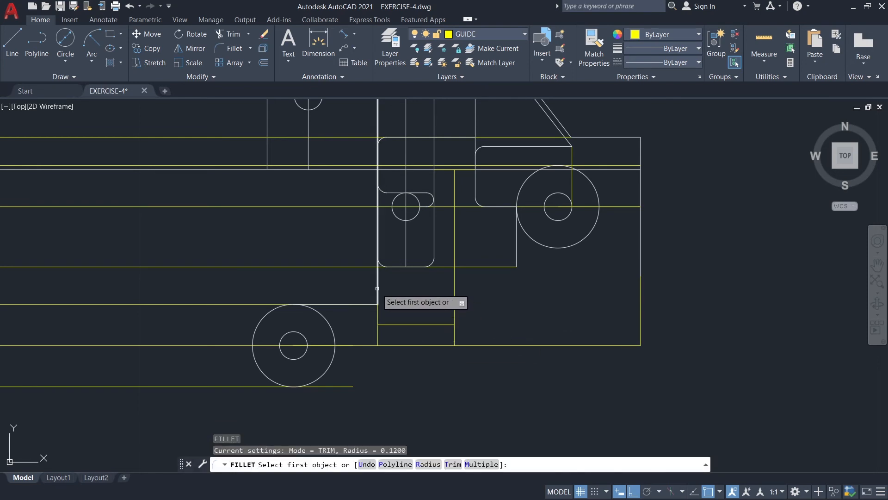
left_click(377, 288)
left_click(368, 304)
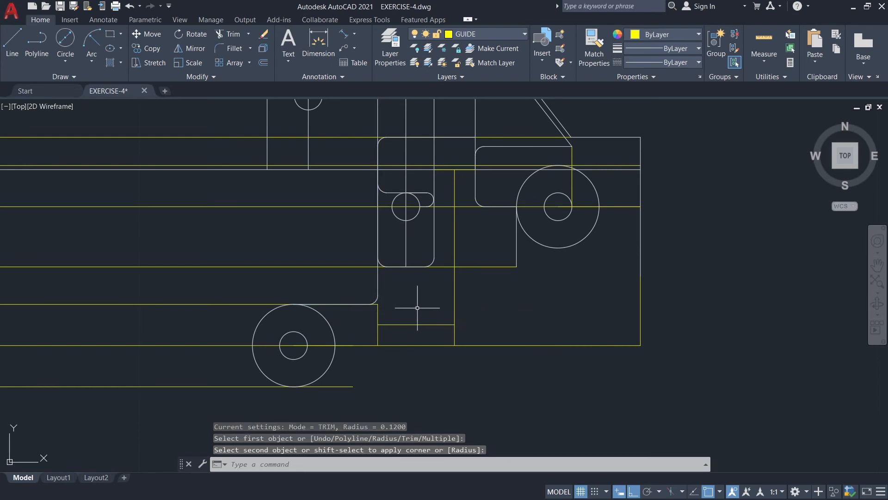
On layer 0, draw connected lines from the lower large circle's bottom to the lowest guide's end, and straight up to the line above.
left_click(470, 48)
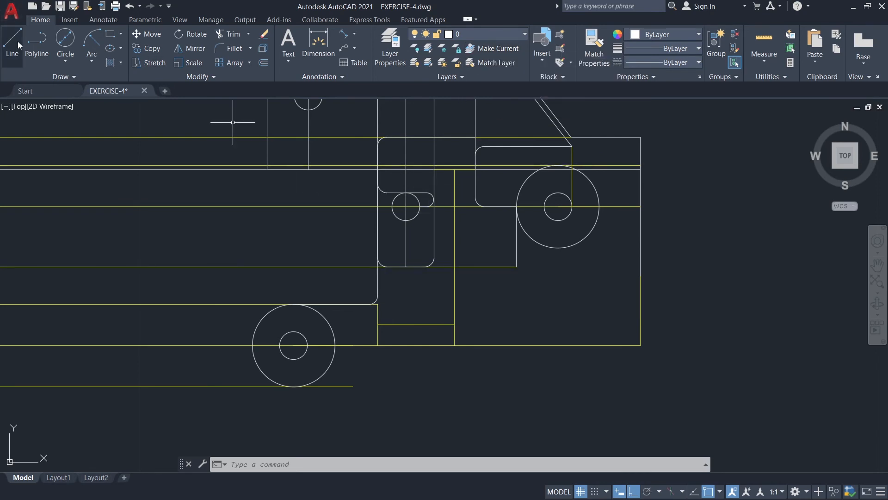
type("l")
key("Return")
left_click(293, 386)
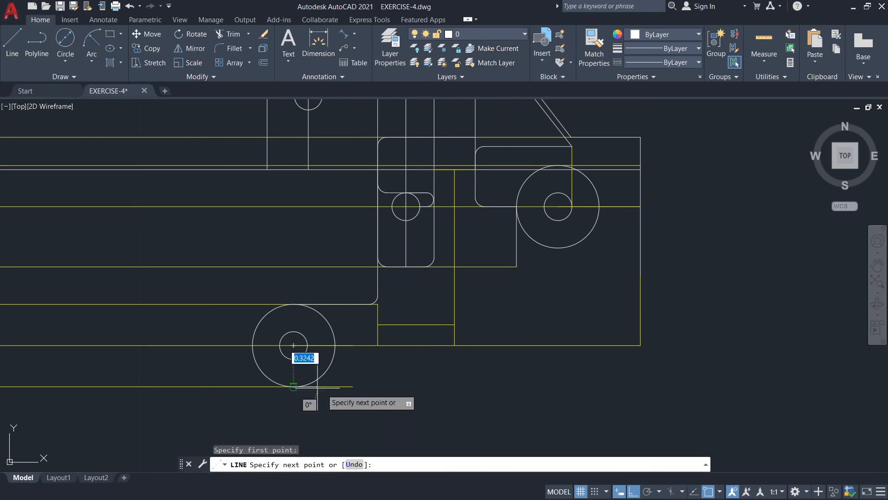
left_click(353, 386)
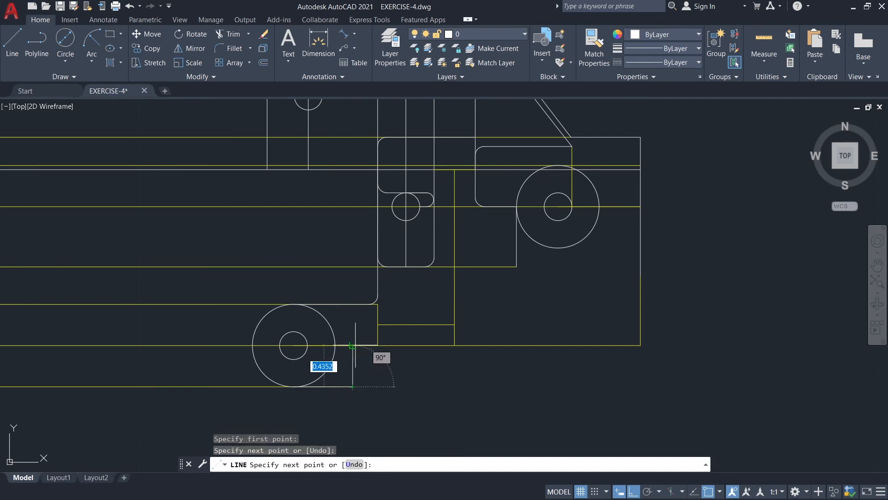
left_click(353, 304)
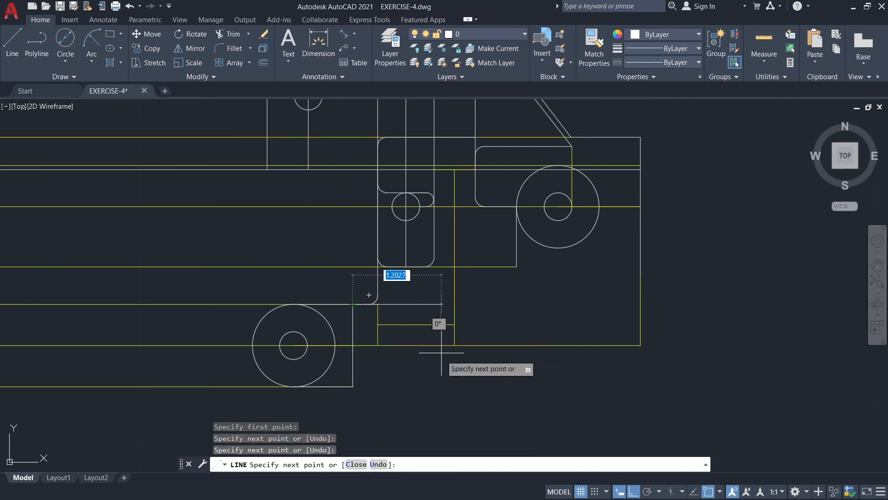
key("Escape")
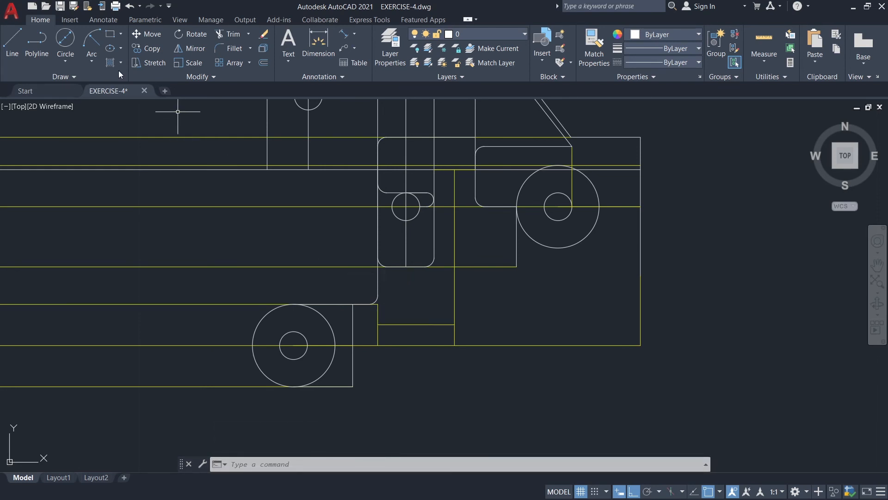
Draw a start-end-radius arc of radius 1.76 from the new lines' lower corner to the intersection of the short horizontal and tall vertical guides.
left_click(96, 57)
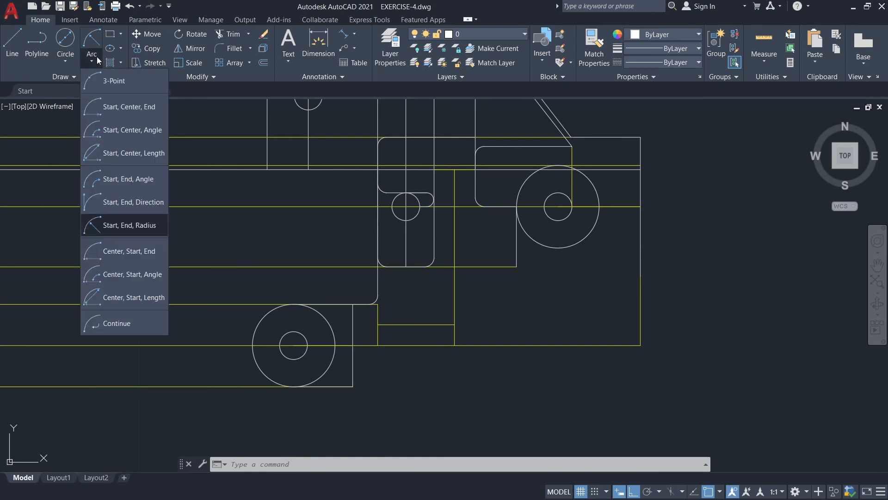
left_click(113, 226)
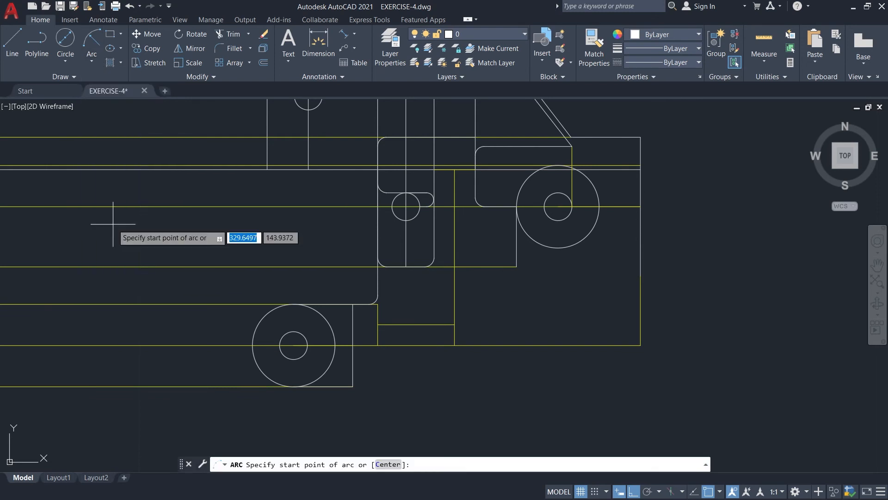
left_click(353, 385)
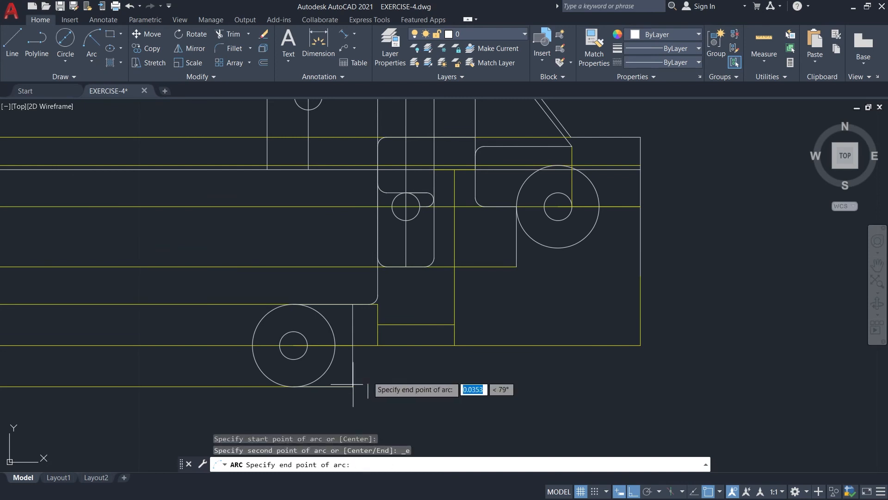
left_click(455, 325)
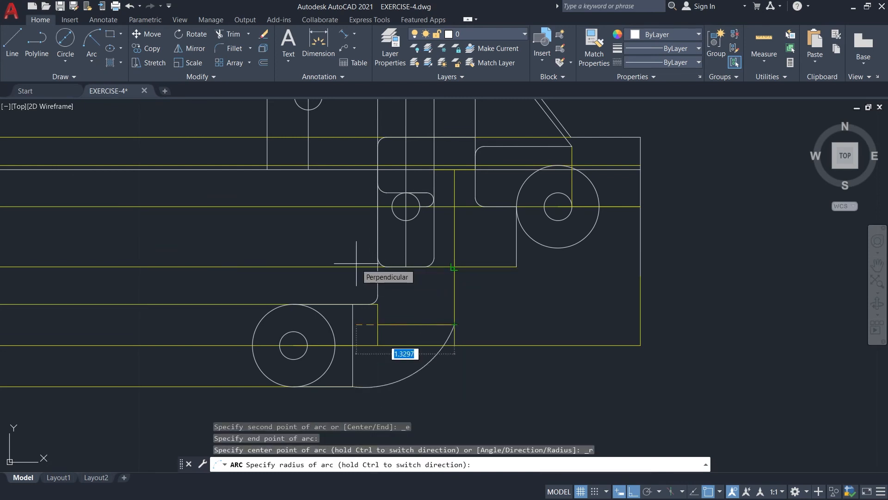
type("1.76")
key("Return")
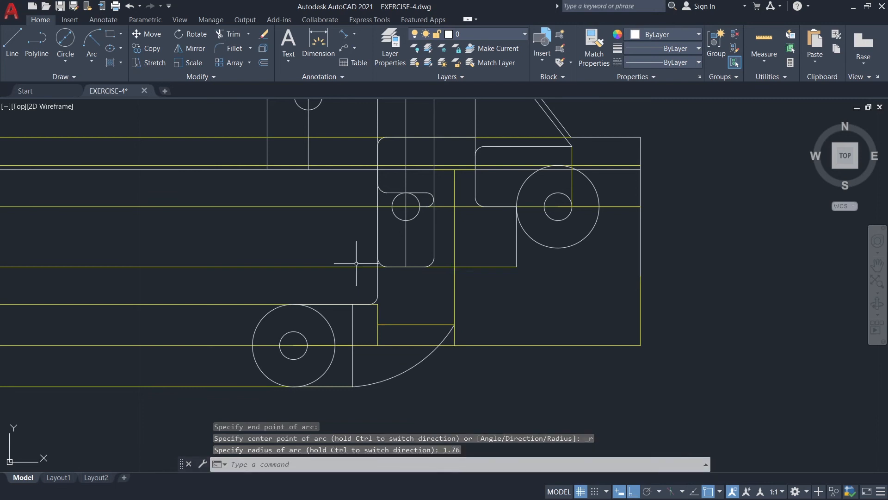
Draw a start-end-radius arc of radius 1.5 from the lower end of the short line under the right boss to the first arc's upper end.
left_click(89, 47)
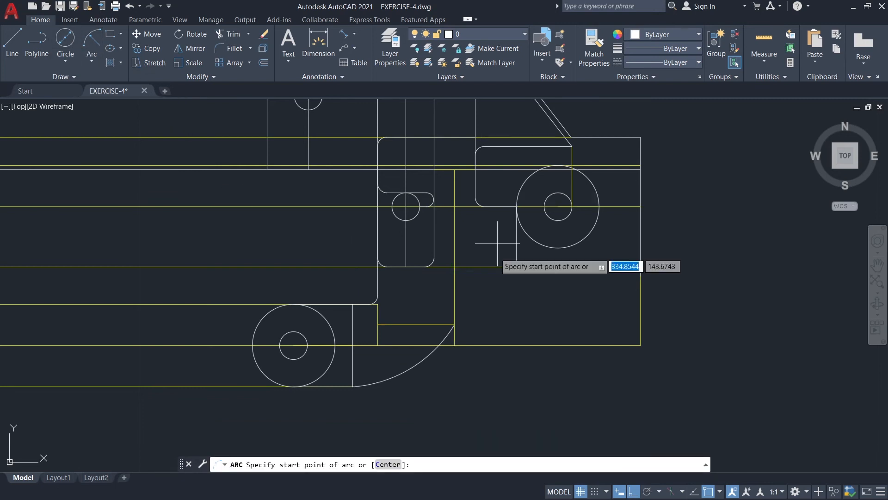
left_click(516, 267)
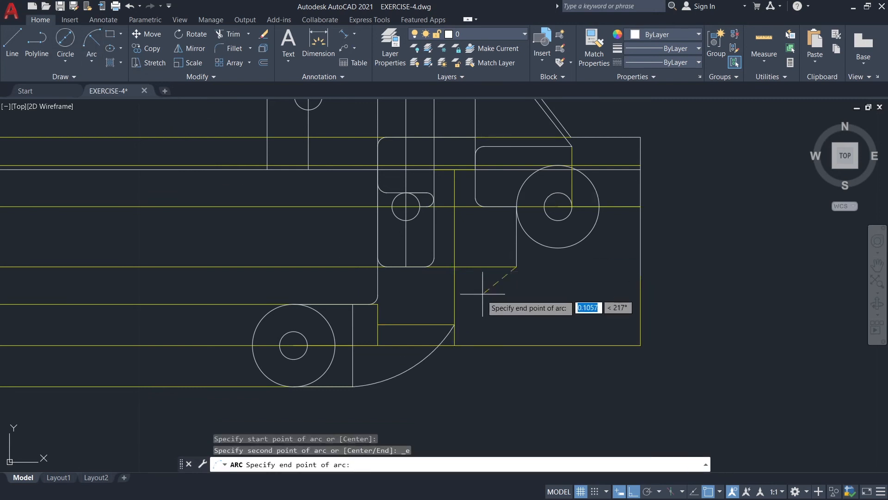
left_click(455, 324)
type("1")
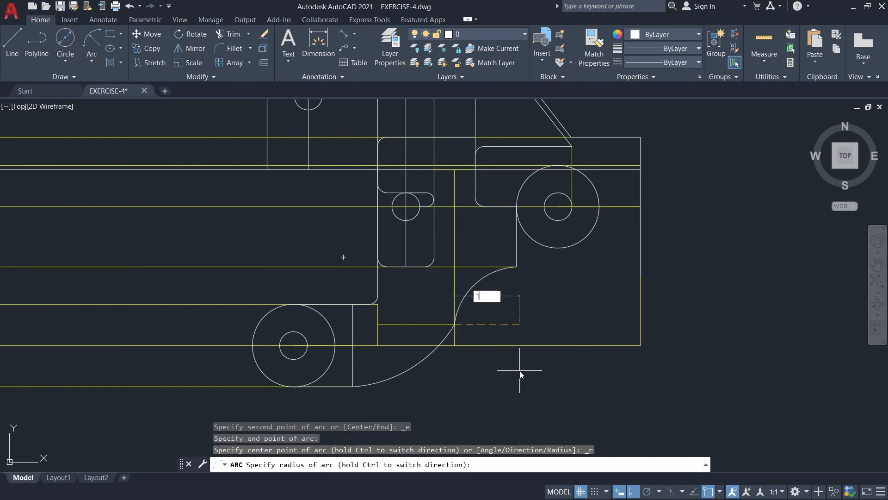
type(".5")
key("Return")
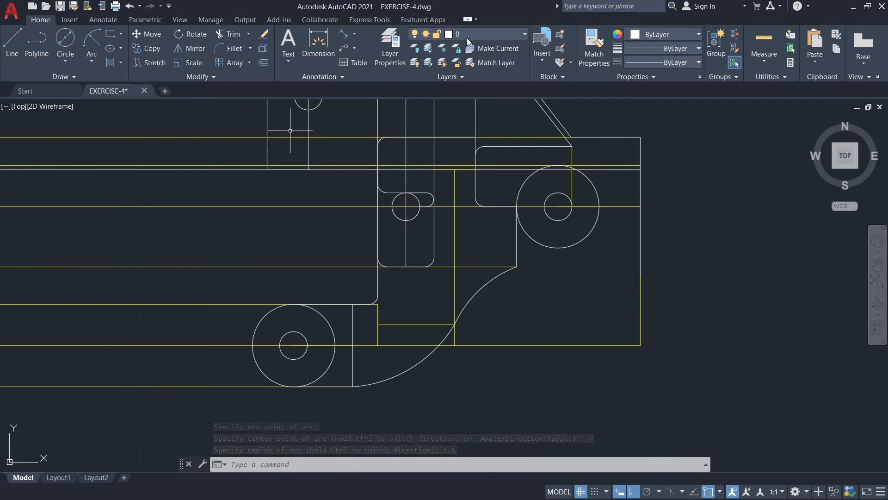
Draw a horizontal line from the right edge's lower end across the upper arc, and trim the part beyond the arc.
left_click(15, 42)
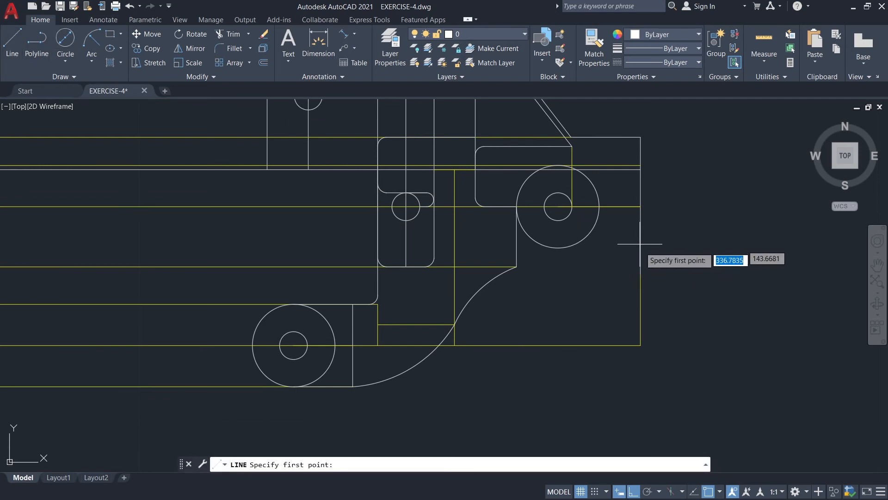
left_click(640, 276)
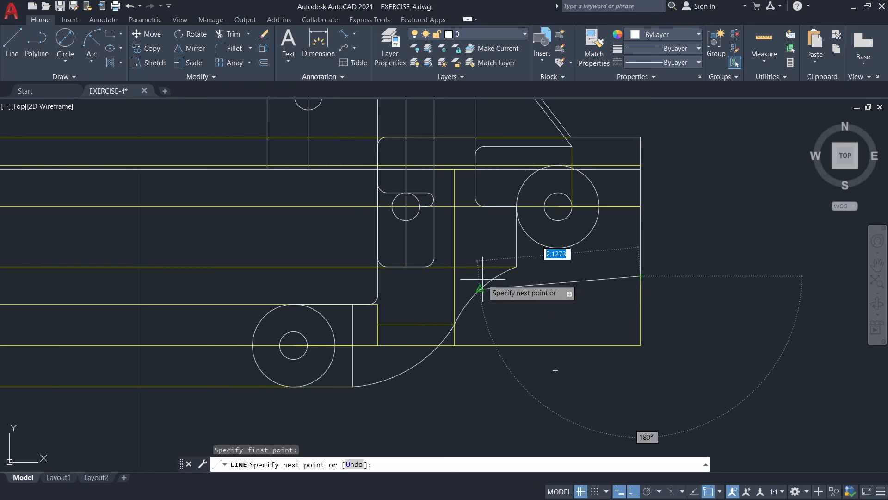
key("Escape")
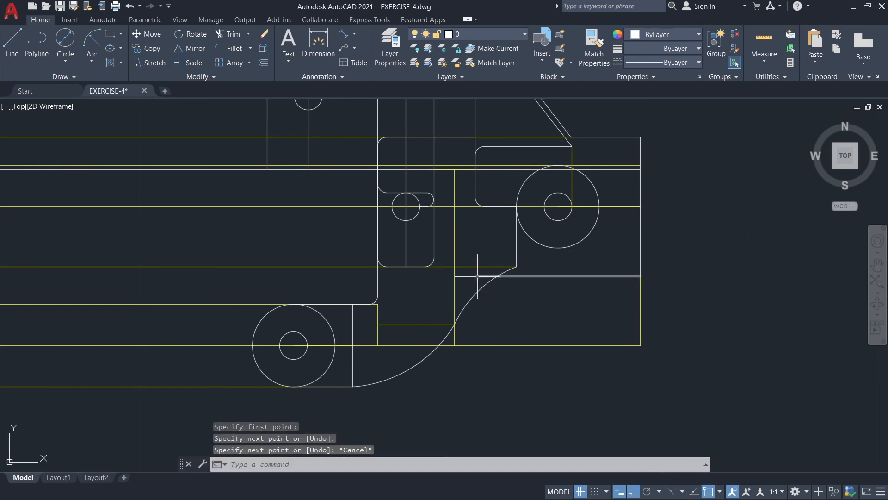
type("T")
left_click(524, 319)
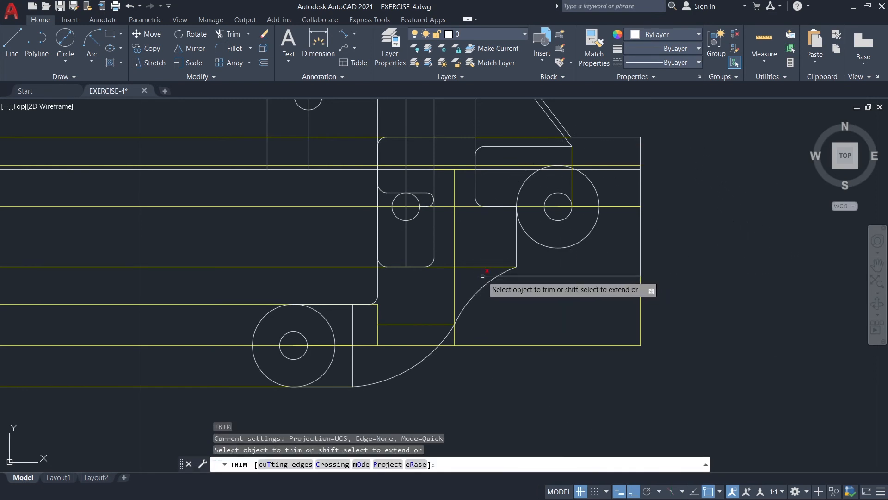
key("Escape")
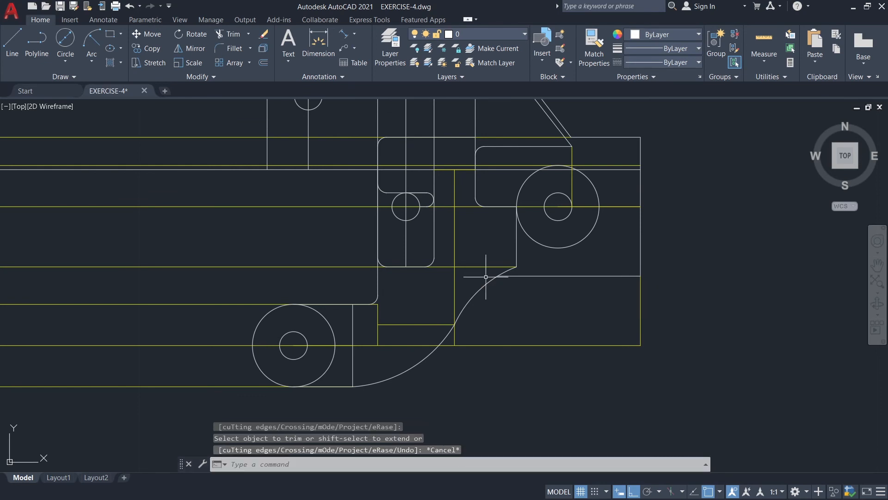
On the MAGENTA layer, draw a horizontal centreline 3.9 long from the right edge leftward through the centres of both holes.
scroll(536, 297, "down", 4)
scroll(536, 297, "up", 2)
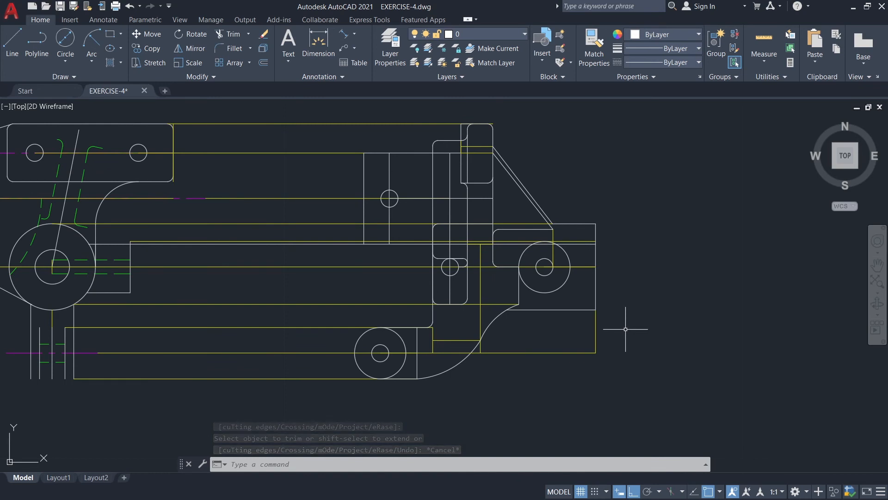
left_click(492, 34)
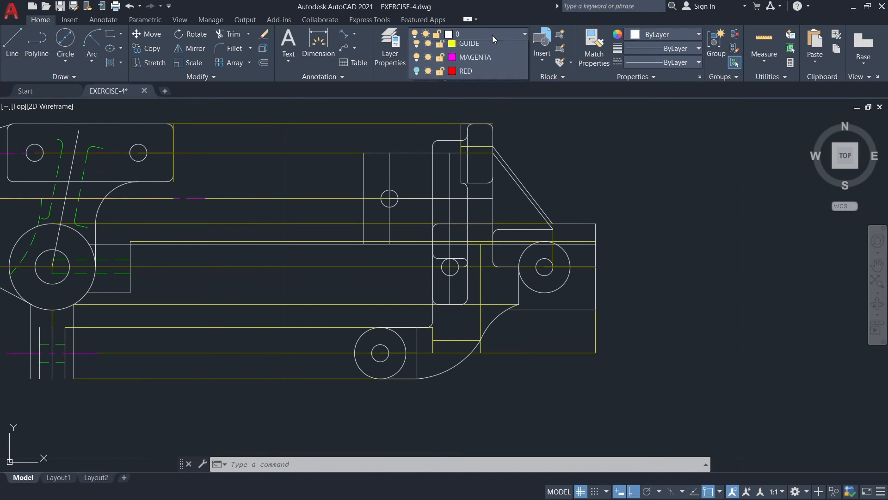
left_click(470, 104)
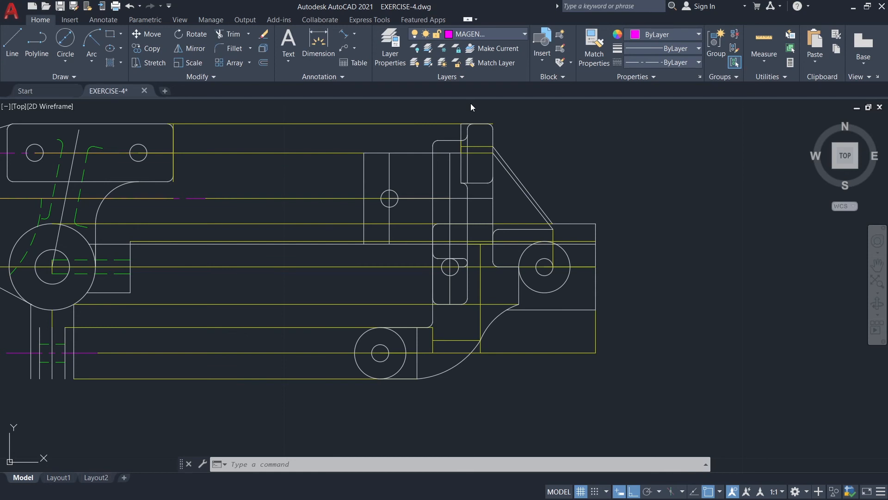
left_click(12, 43)
scroll(619, 266, "up", 2)
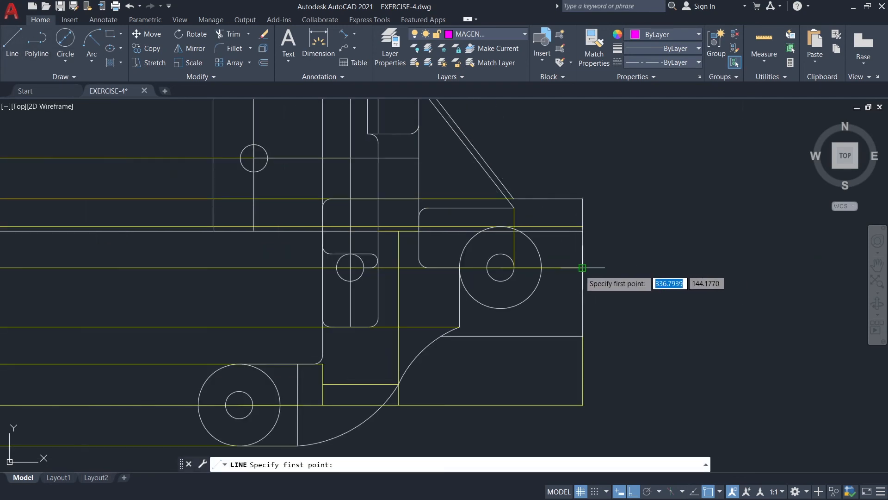
left_click(582, 267)
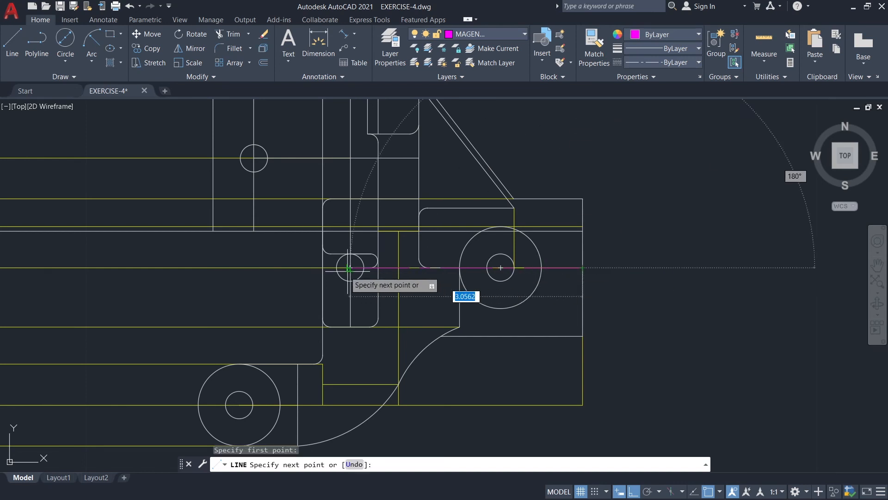
type("3.9")
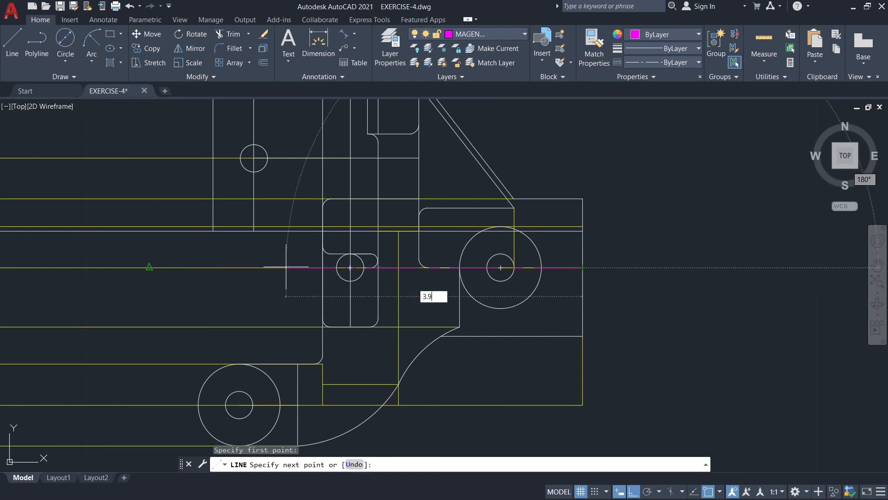
key("Return")
key("Escape")
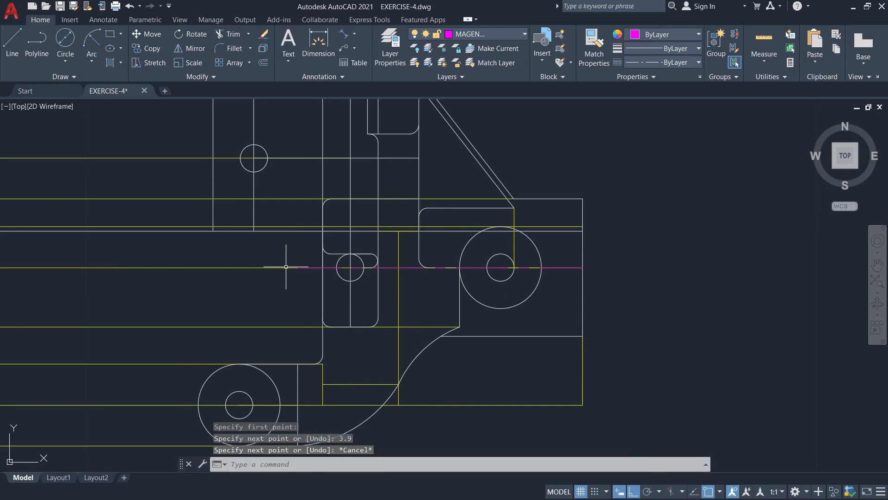
On the GUIDE layer, draw two vertical guides across the right boss ring, joining the inner and outer circles at their tops and bottoms.
key("Return")
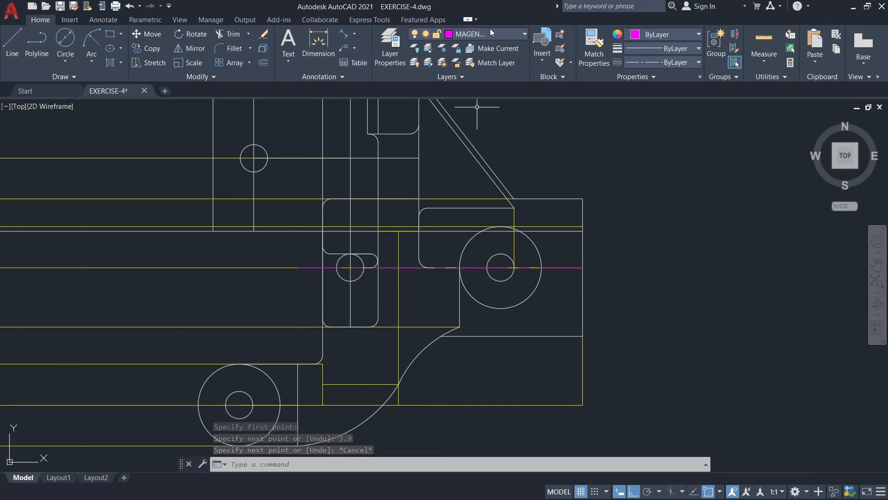
left_click(490, 29)
left_click(467, 89)
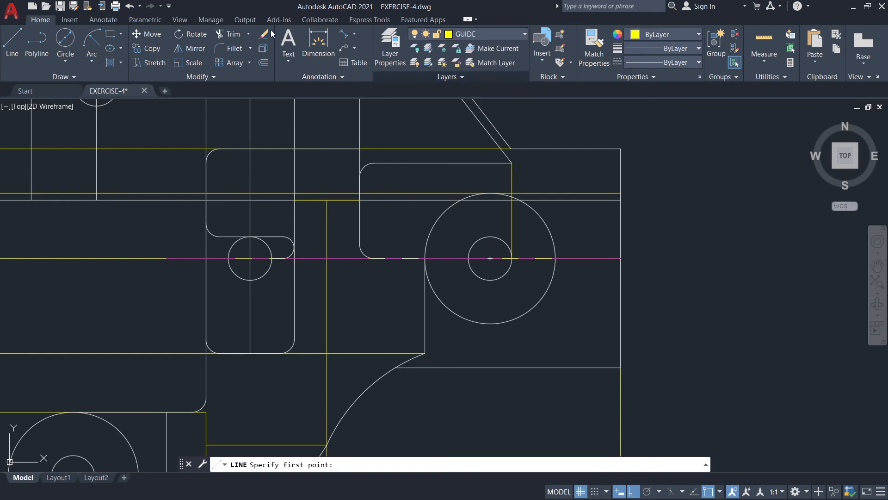
left_click(15, 44)
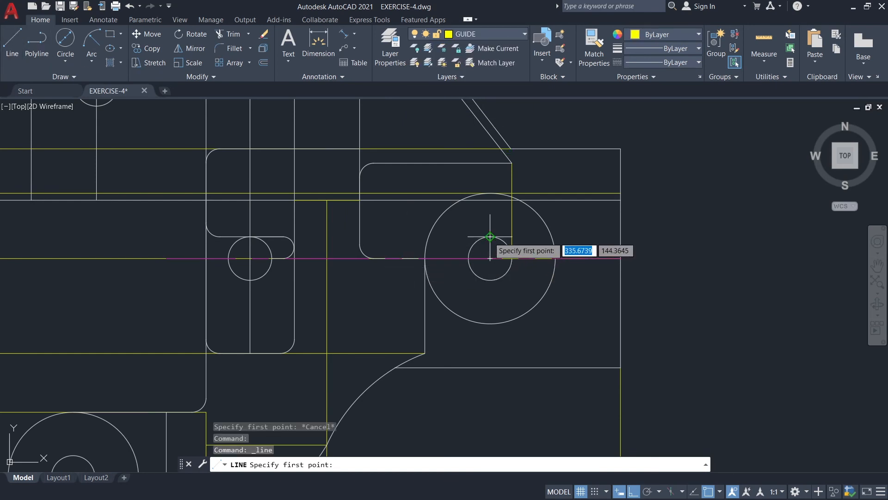
left_click(490, 258)
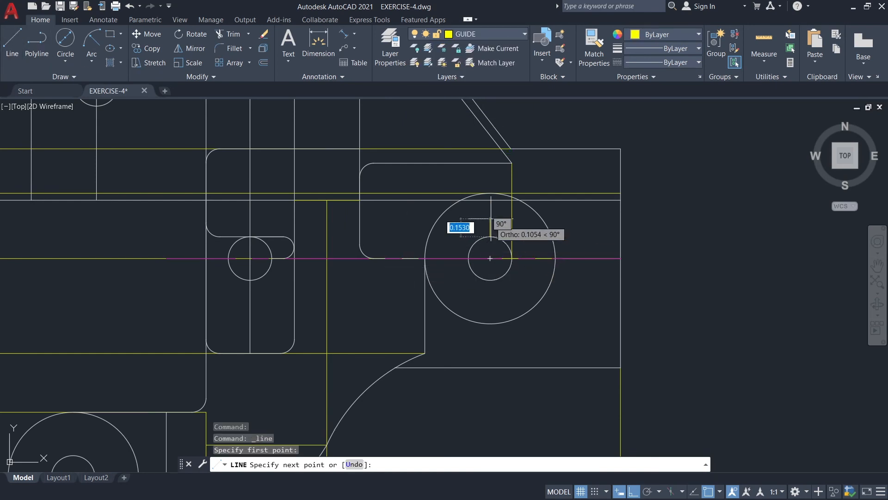
left_click(489, 193)
key("Escape")
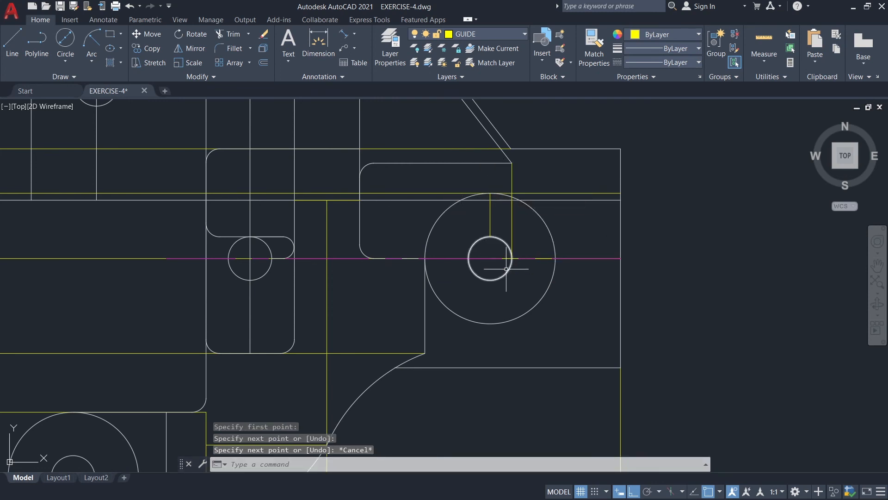
key("Return")
left_click(489, 280)
left_click(490, 322)
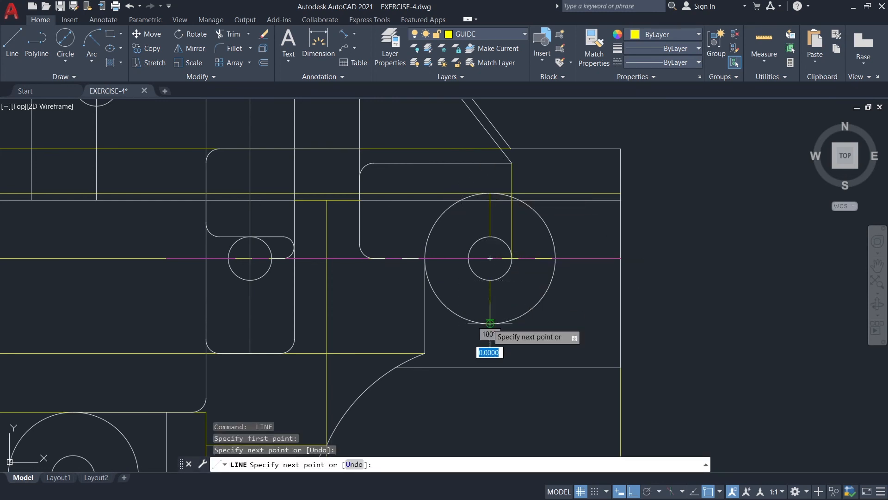
key("Escape")
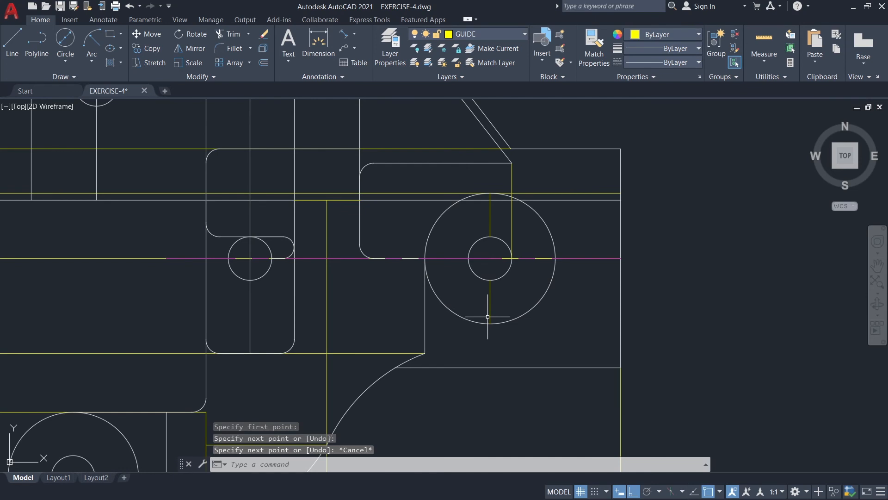
On the GREEN layer, draw a horizontal hidden line from the upper ring guide's midpoint to the long vertical edge, and stretch it to the right edge.
left_click(485, 33)
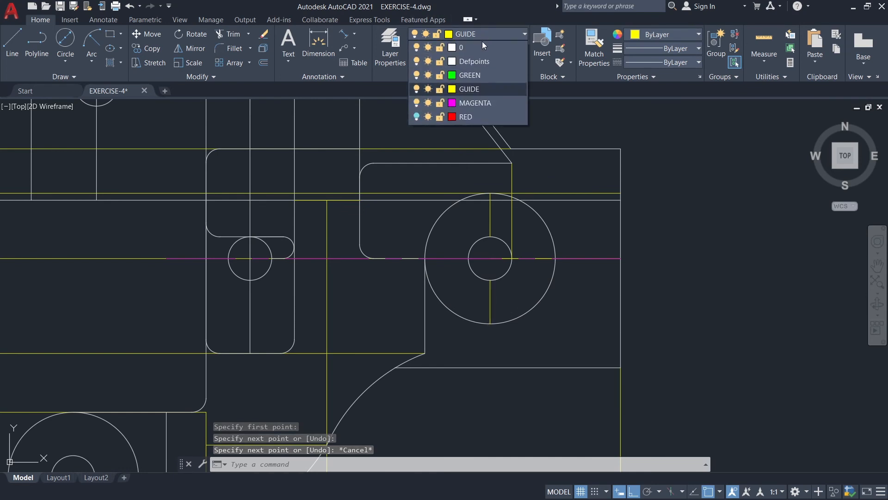
left_click(479, 71)
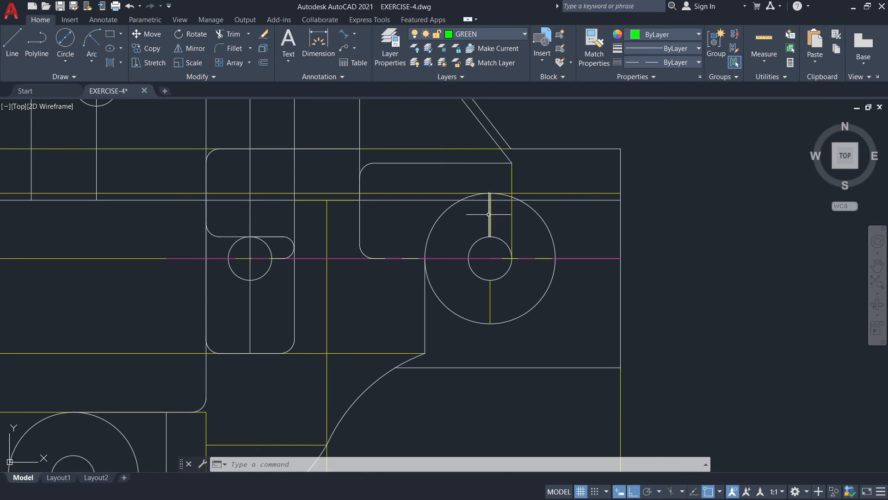
left_click(12, 42)
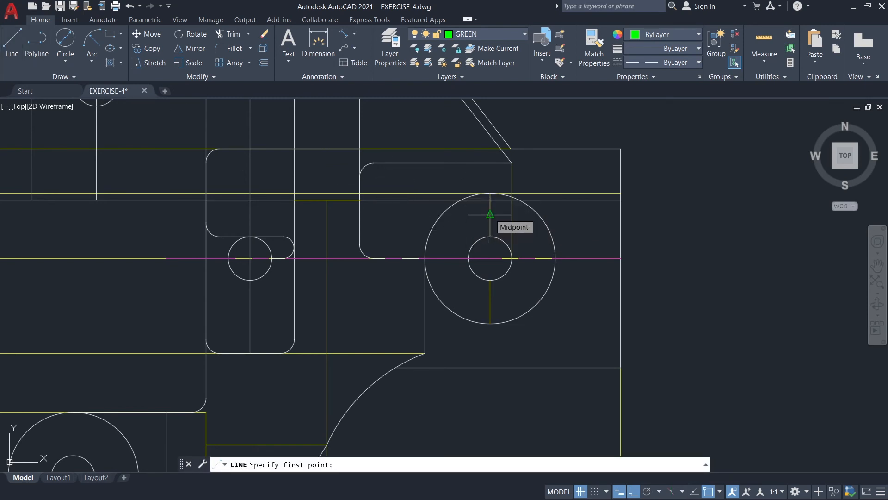
left_click(489, 214)
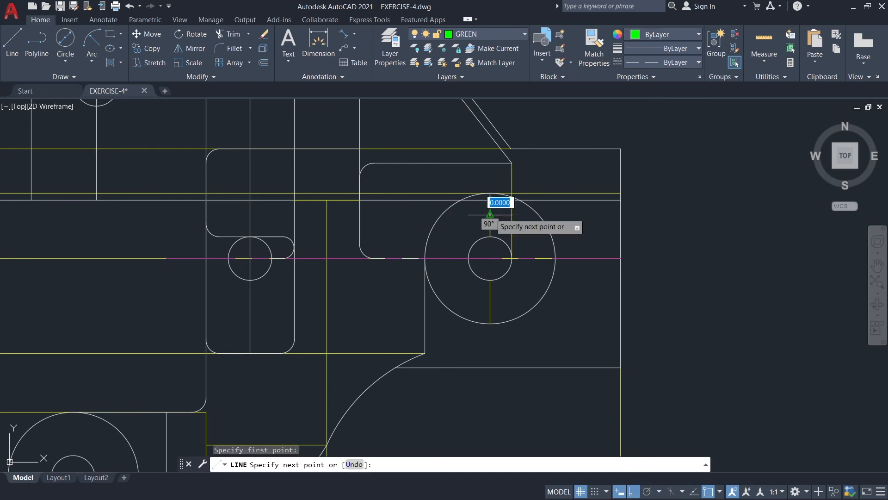
left_click(206, 215)
key("Escape")
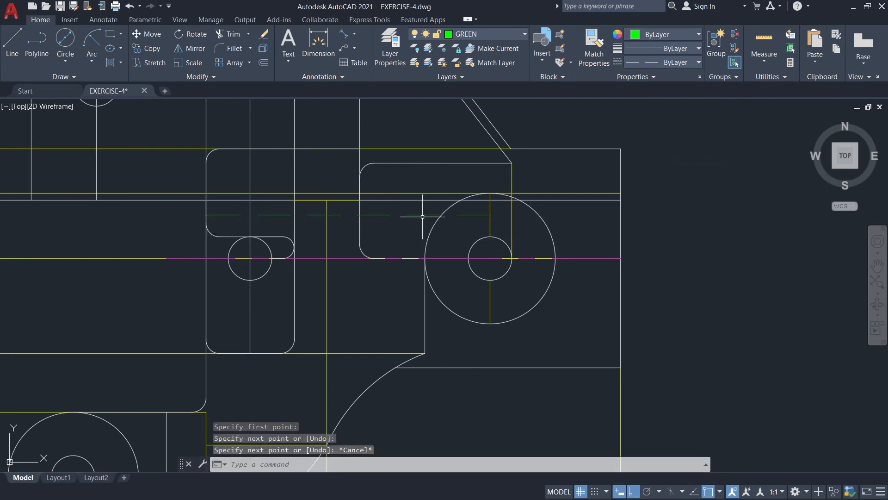
left_click(480, 213)
left_click(490, 215)
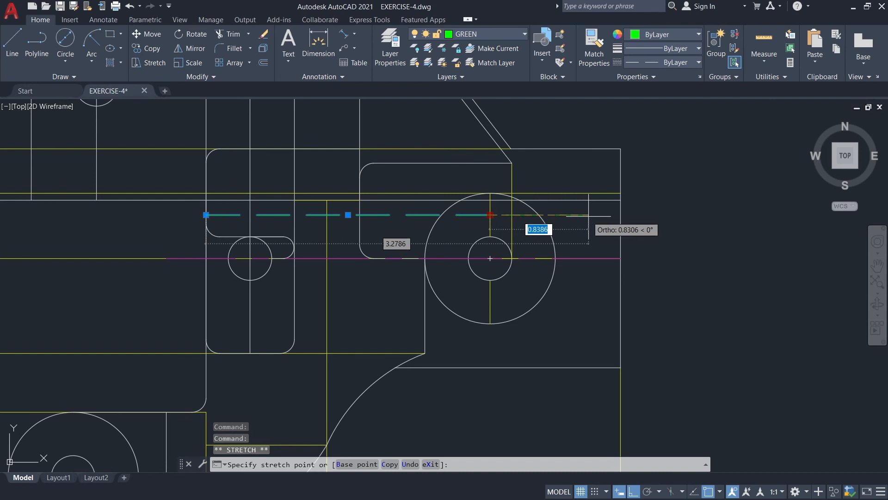
left_click(620, 215)
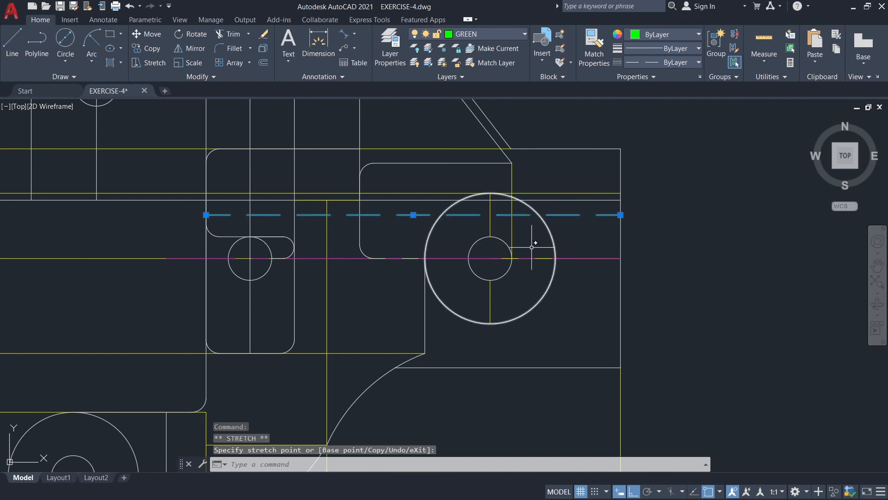
key("Escape")
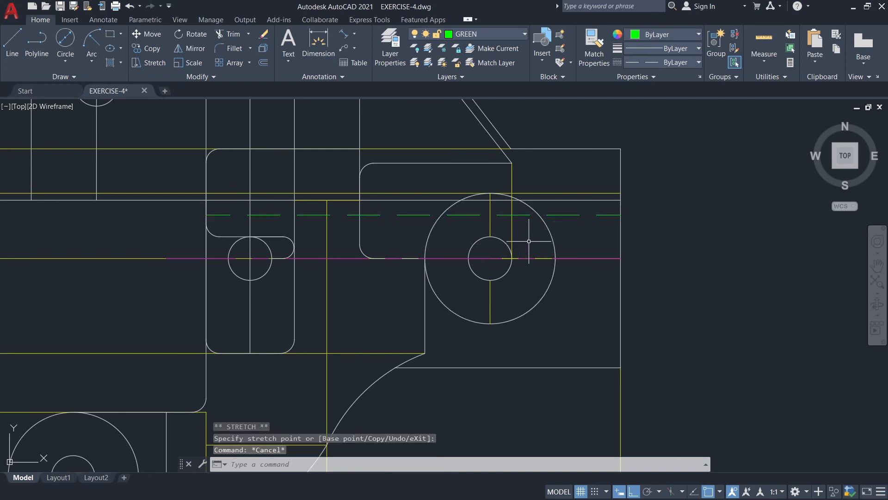
Draw a matching hidden line from the lower ring guide's midpoint to the long vertical edge, and stretch it to the right edge.
left_click(9, 48)
left_click(490, 302)
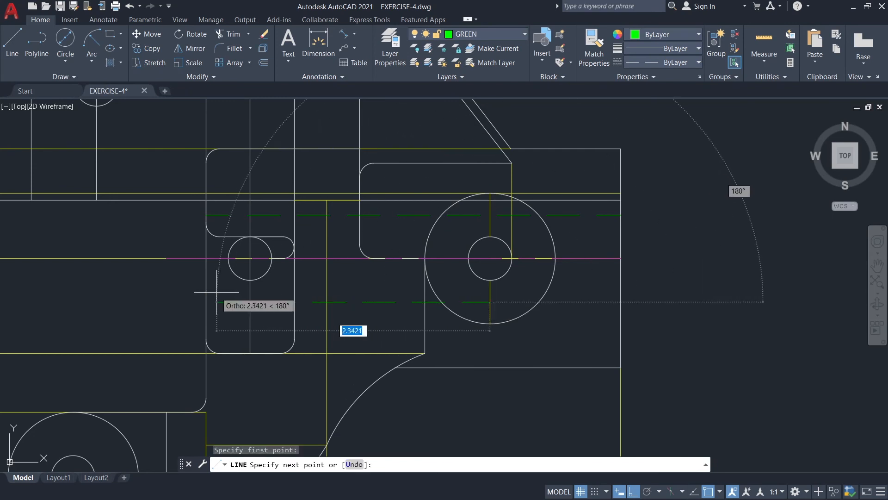
left_click(205, 302)
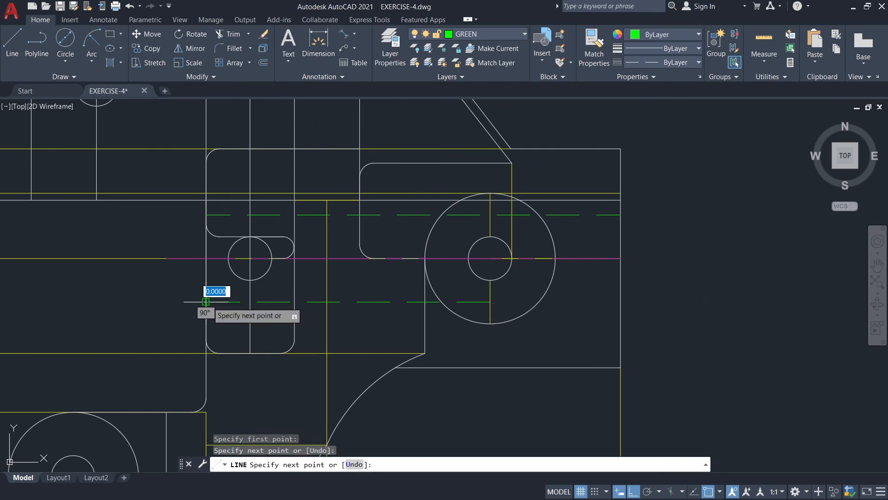
key("Escape")
left_click(490, 302)
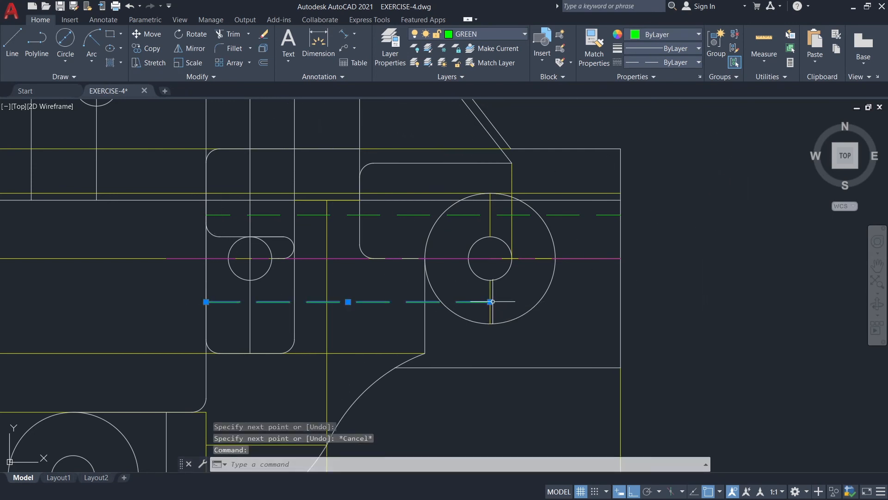
left_click(489, 301)
left_click(621, 302)
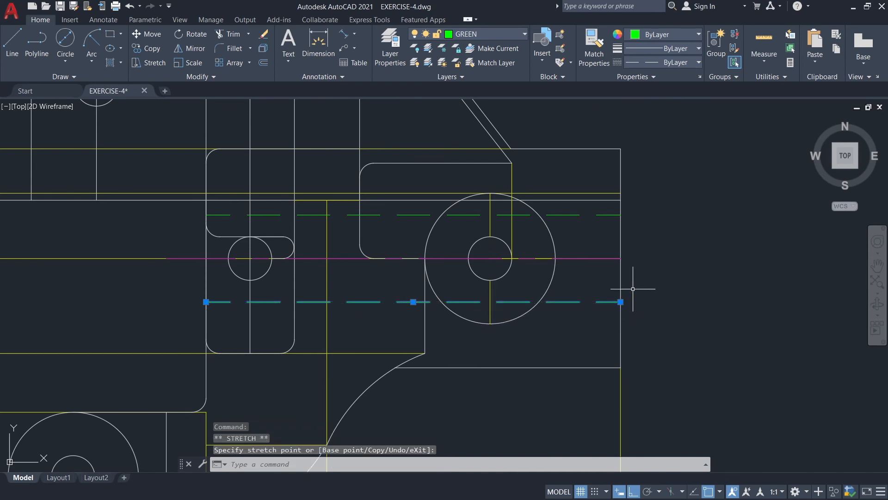
On the GREEN layer, draw a horizontal hidden line along the guide from the upper block's left edge to the tall plate's rounded corner.
key("Escape")
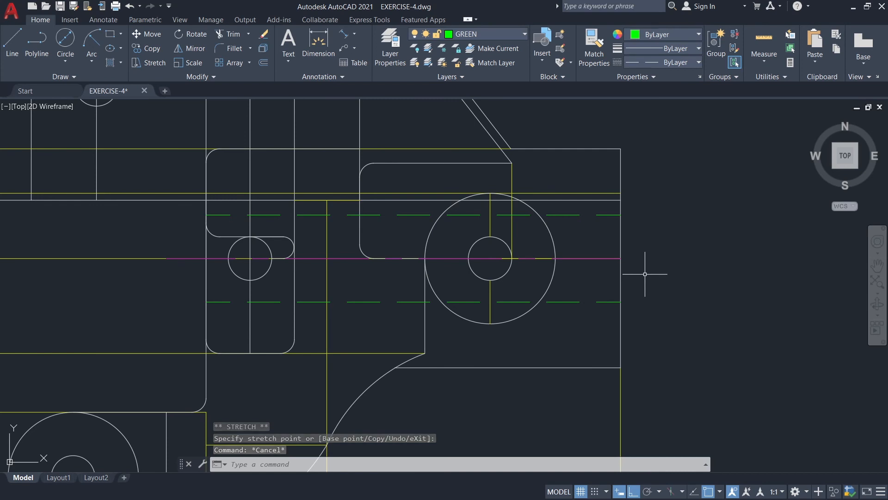
scroll(630, 251, "down", 2)
middle_click_drag(605, 198, 622, 243)
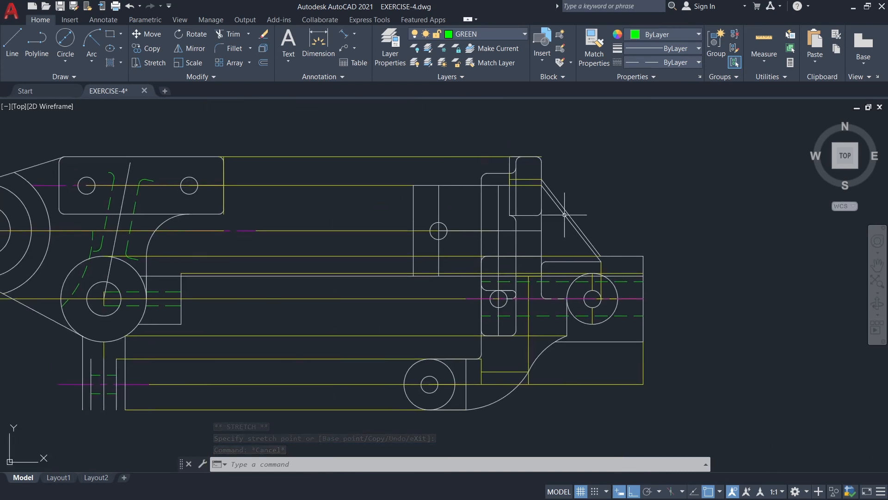
scroll(461, 237, "up", 2)
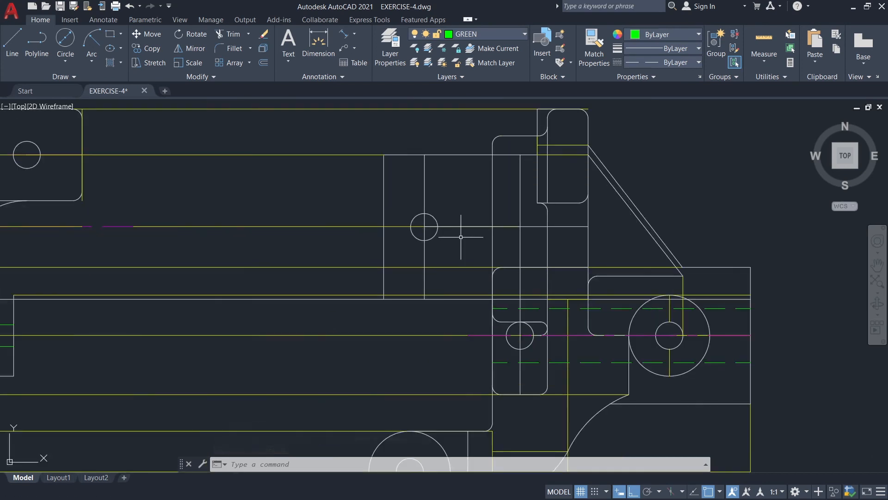
left_click(12, 44)
left_click(383, 267)
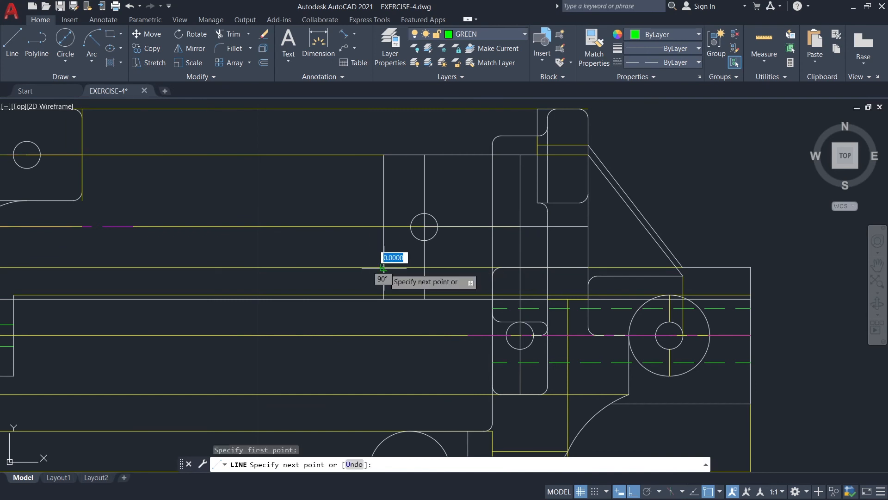
left_click(501, 267)
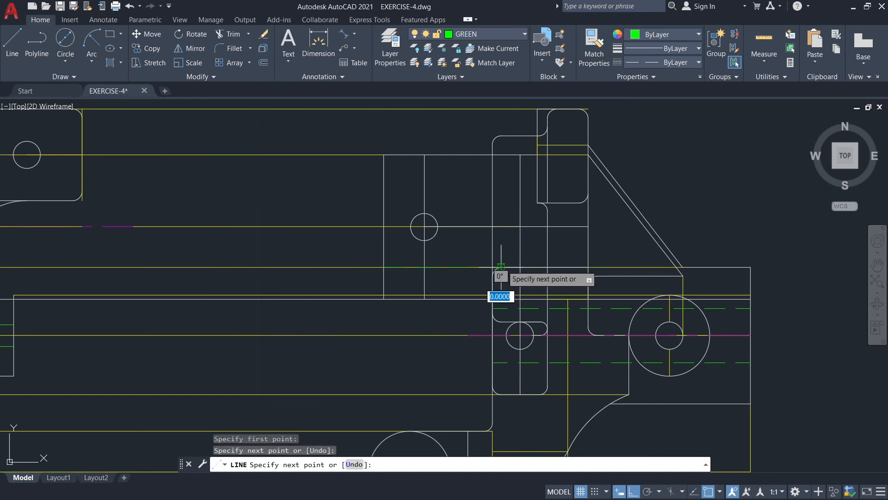
key("Escape")
Draw another hidden line along the same guide, from the long vertical edge to the lower end of the inner sloped rib line.
key("Return")
left_click(588, 267)
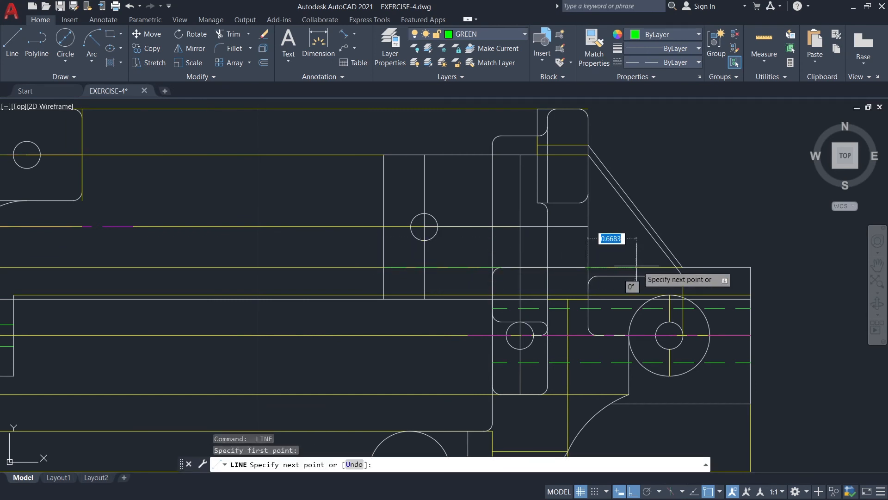
left_click(676, 267)
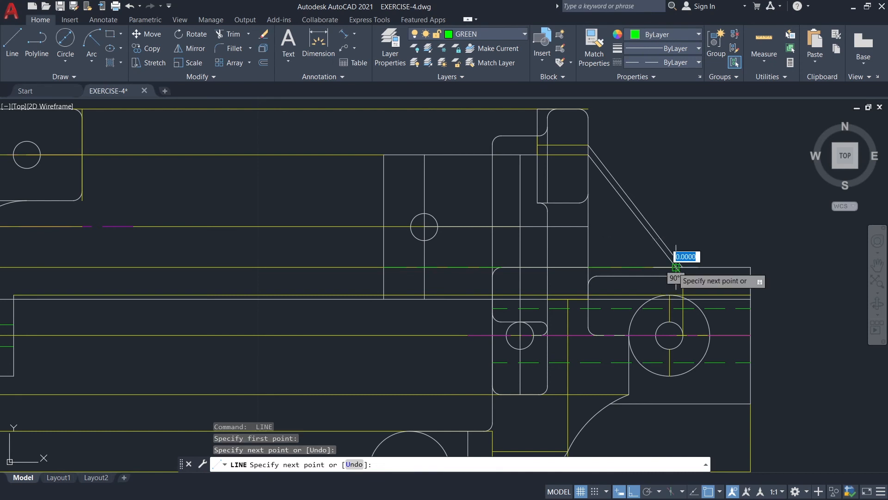
key("Escape")
Offset the hidden line across the upper block upward by 1.12.
type("o")
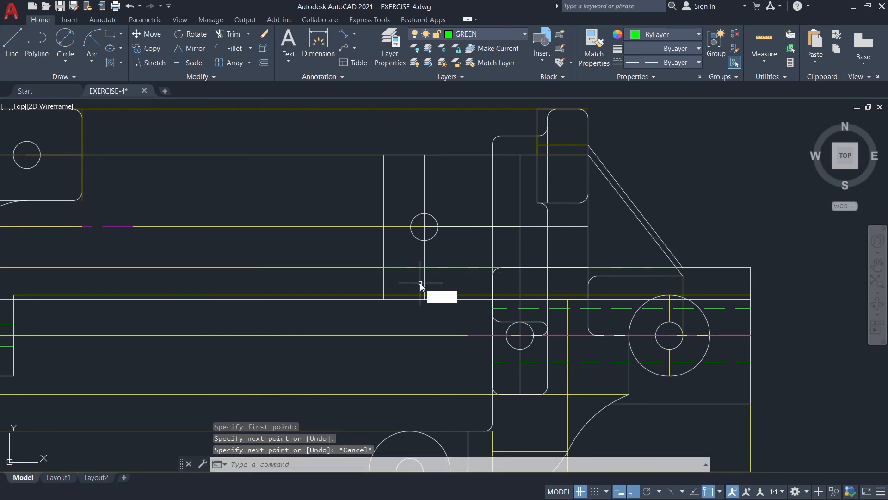
left_click(449, 309)
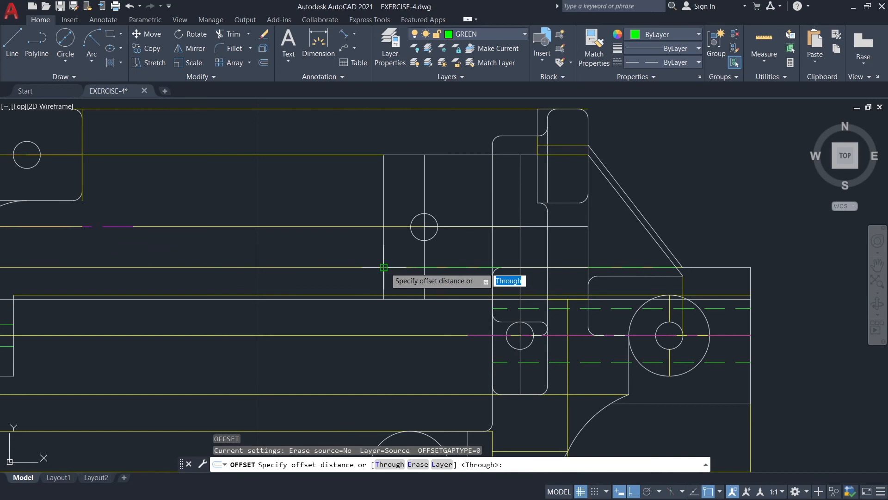
left_click(384, 267)
left_click(494, 268)
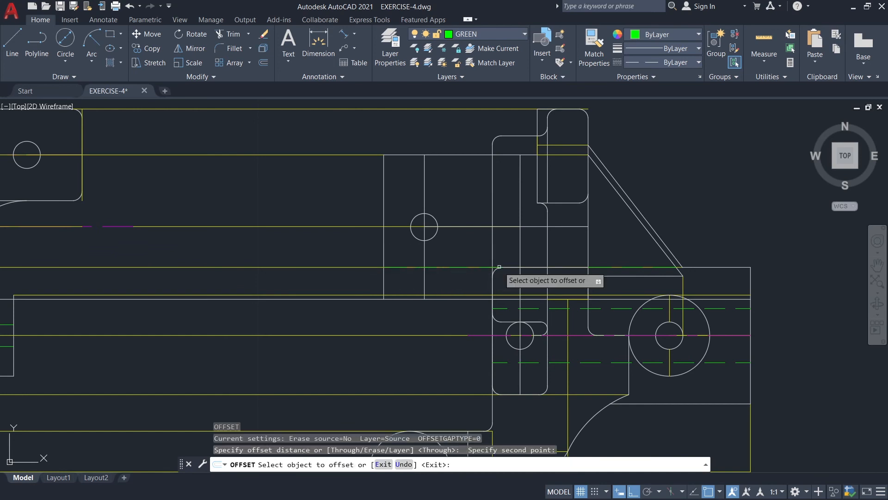
left_click(461, 268)
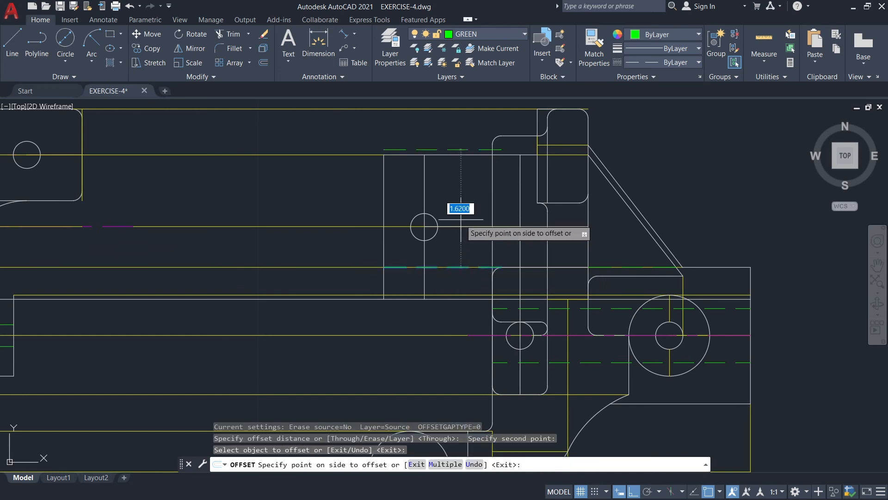
type("1.12")
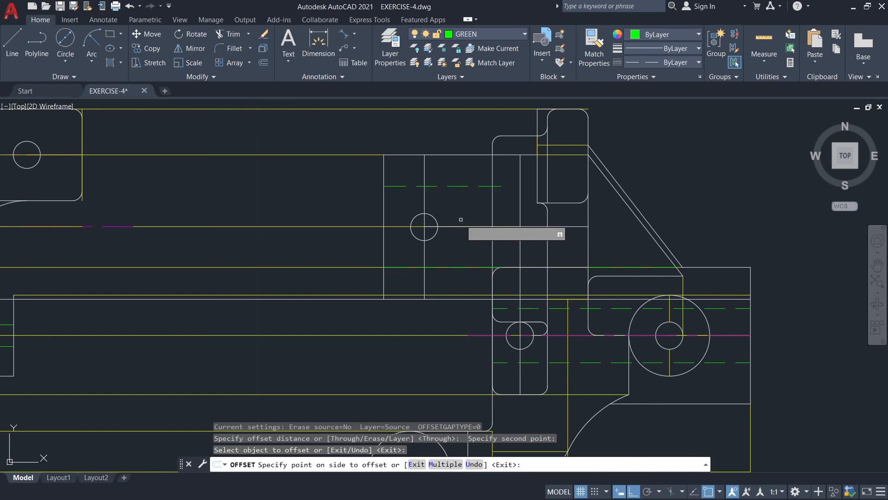
key("Return")
key("Escape")
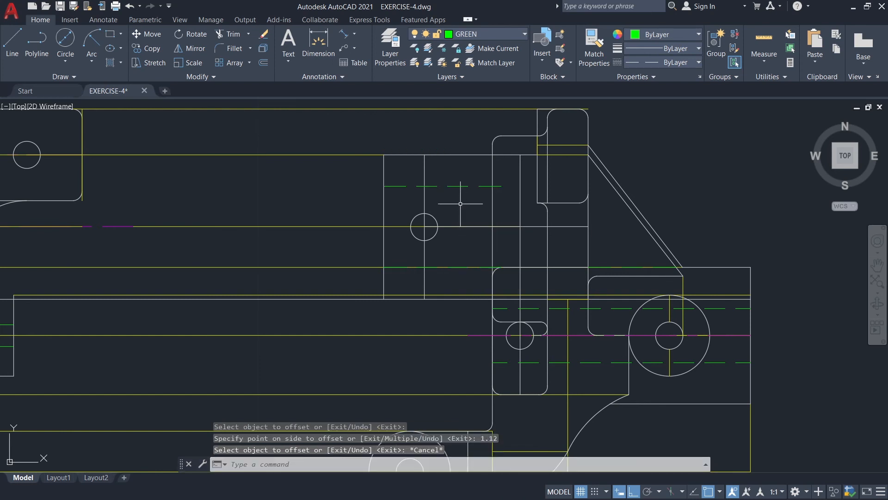
Stretch the offset hidden line's right end to the vertical line through the lower small hole, making it 1.88 long.
left_click(458, 186)
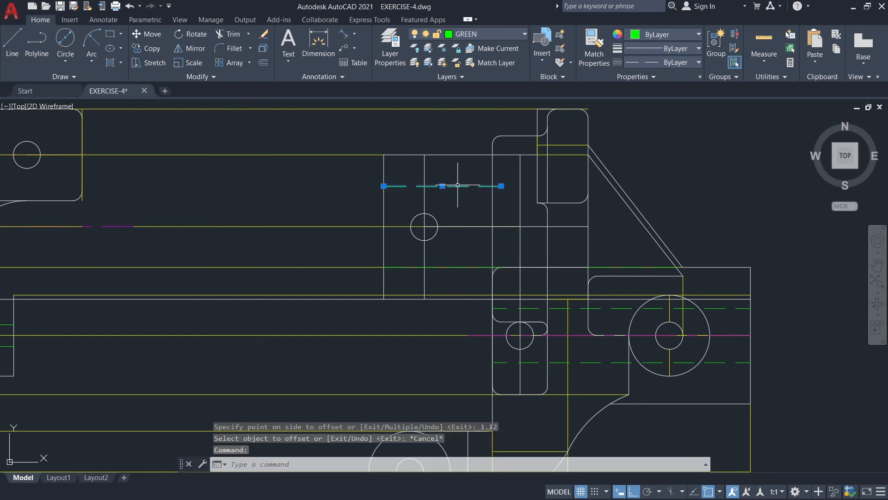
left_click(501, 185)
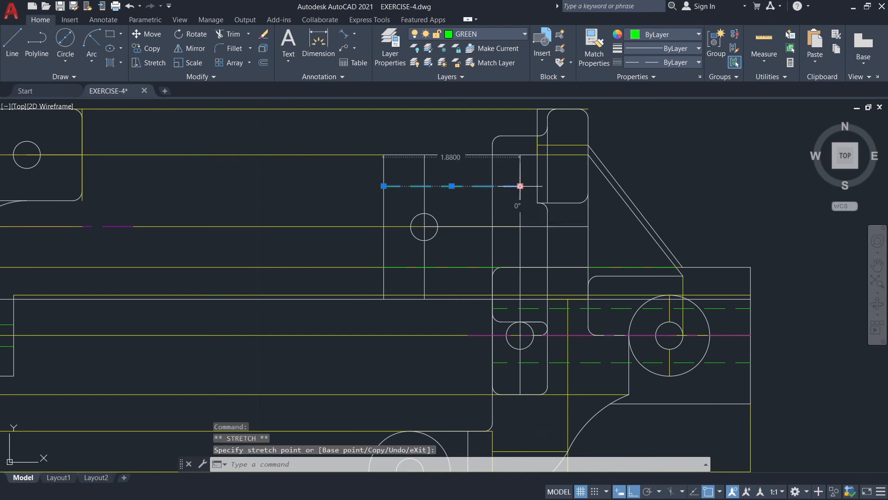
key("Escape")
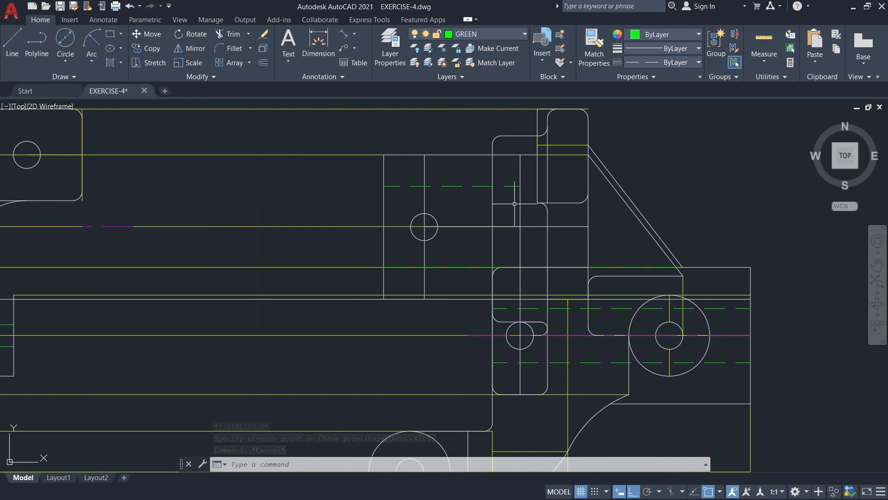
Draw a horizontal hidden line across the upper rounded tab, along the guide meeting the top of the outer sloped rib line.
scroll(609, 222, "up", 3)
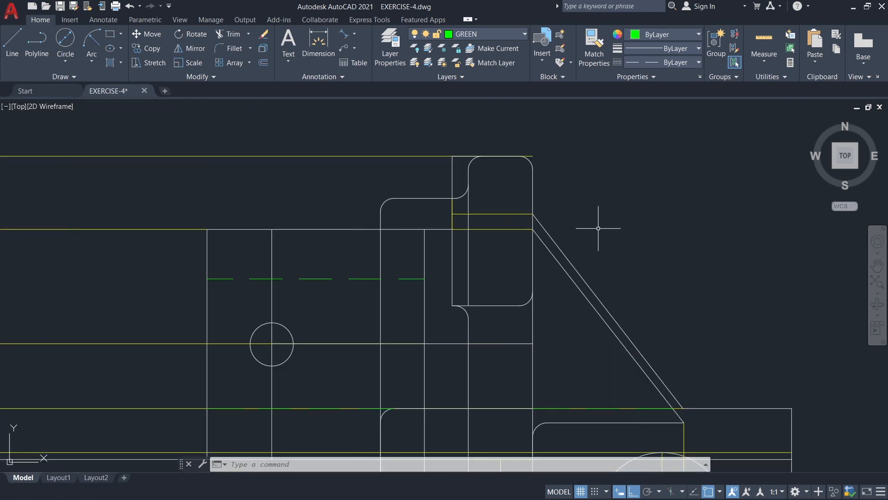
left_click(7, 47)
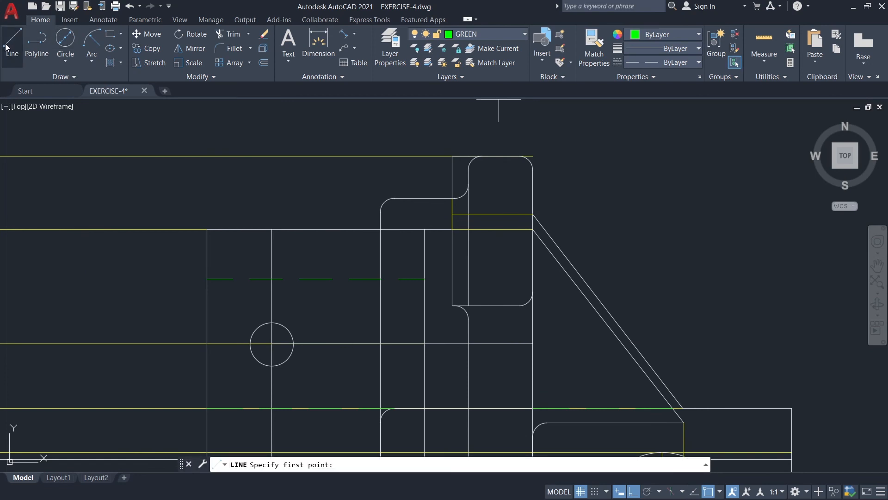
left_click(453, 215)
left_click(532, 215)
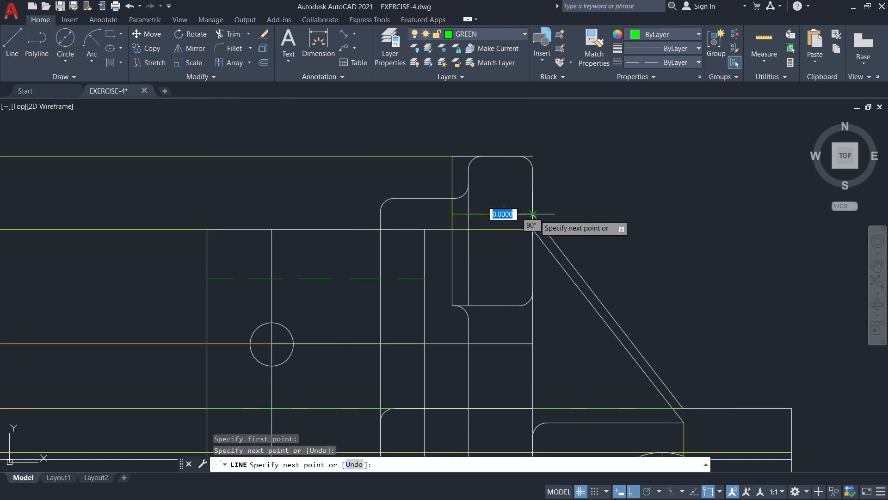
key("Escape")
Draw a second hidden line across the upper tab, along the guide meeting the top of the inner sloped rib line.
key("Return")
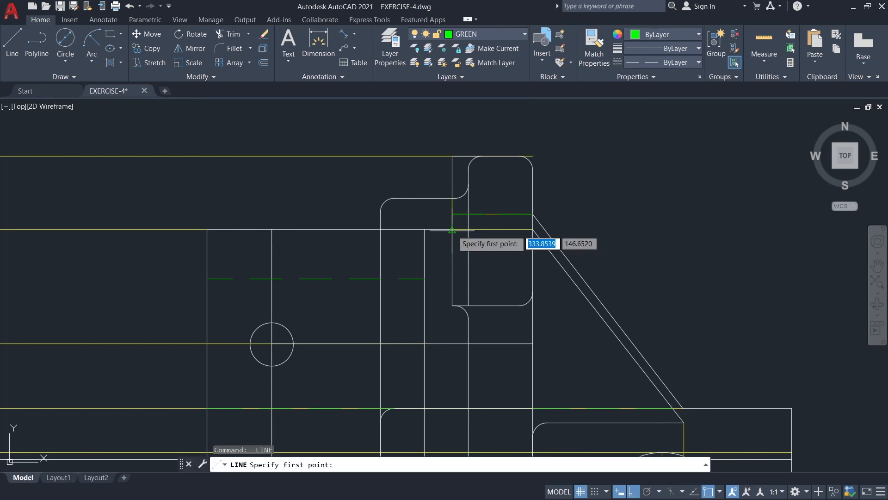
left_click(453, 229)
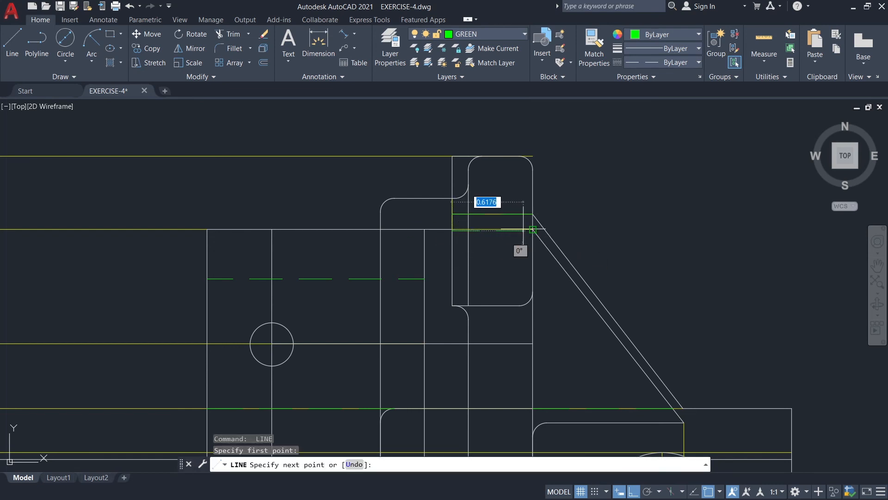
key("Escape")
scroll(476, 234, "up", 2)
key("Return")
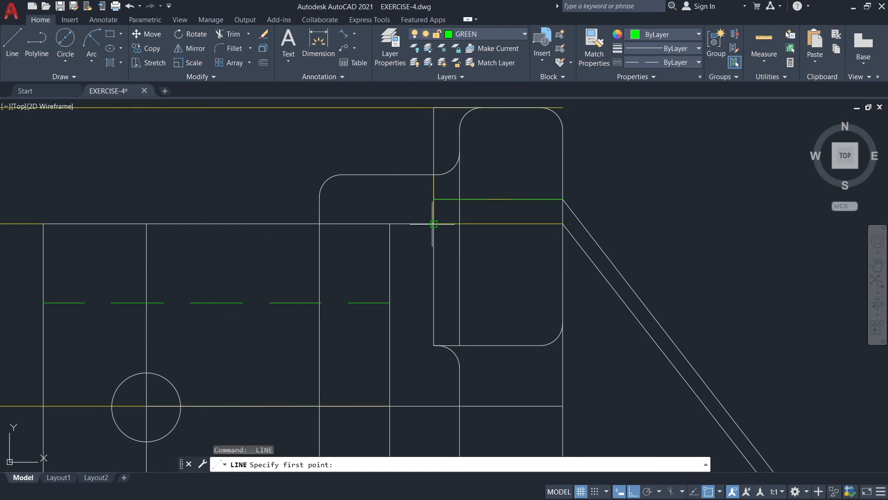
left_click(563, 224)
key("Escape")
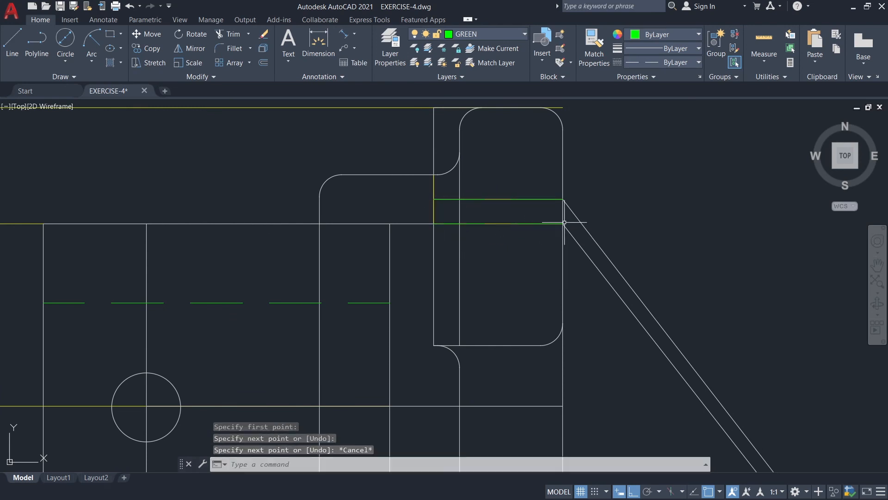
Offset the tab's lower hidden line downward by 0.02.
type("o")
key("Return")
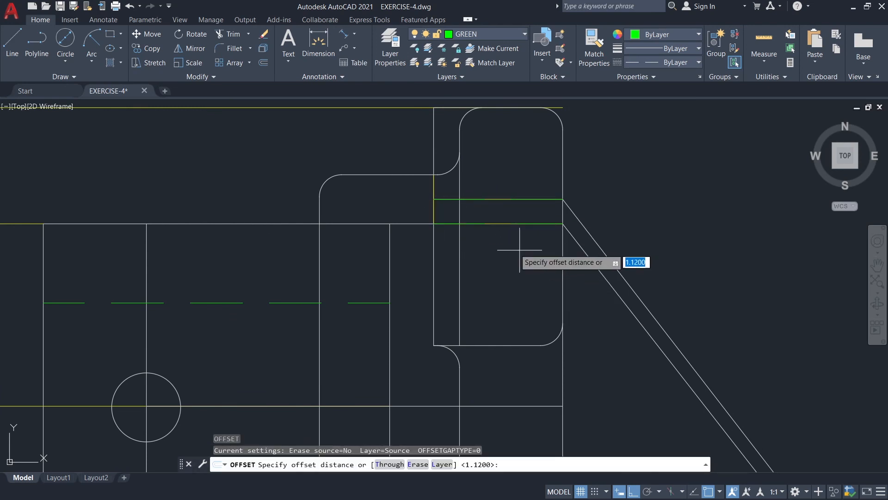
left_click(434, 224)
left_click(562, 224)
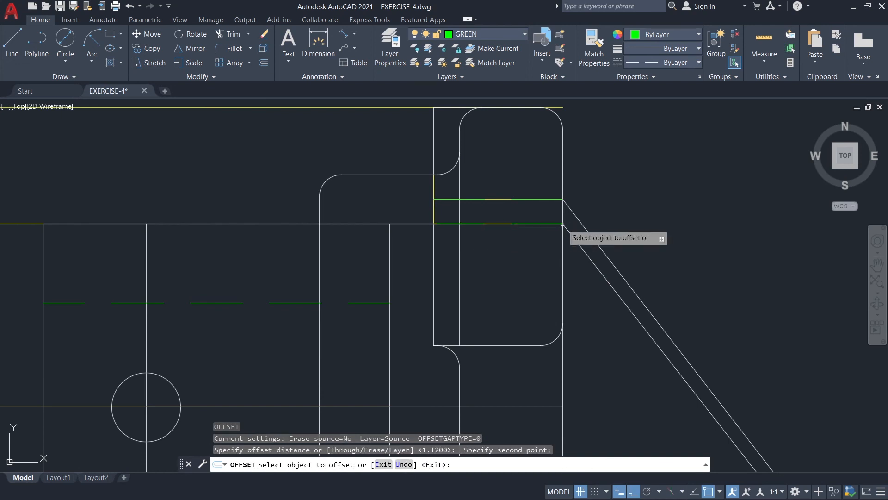
left_click(557, 224)
type("0.02")
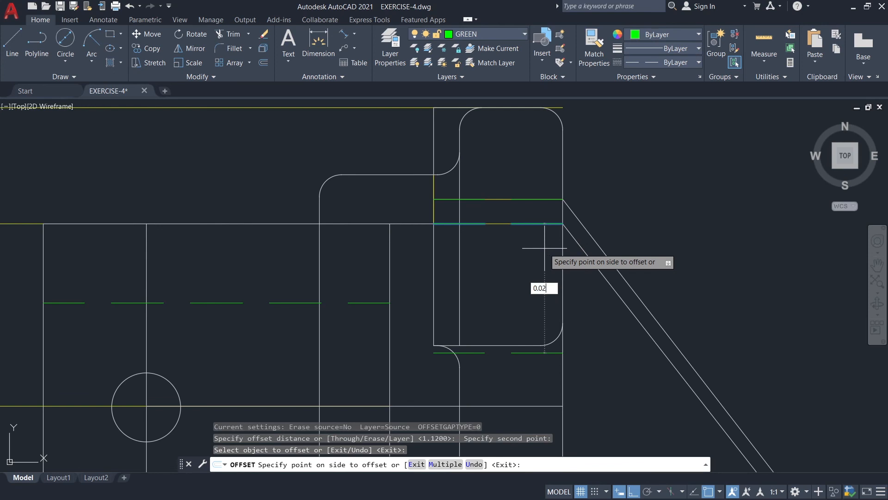
key("Return")
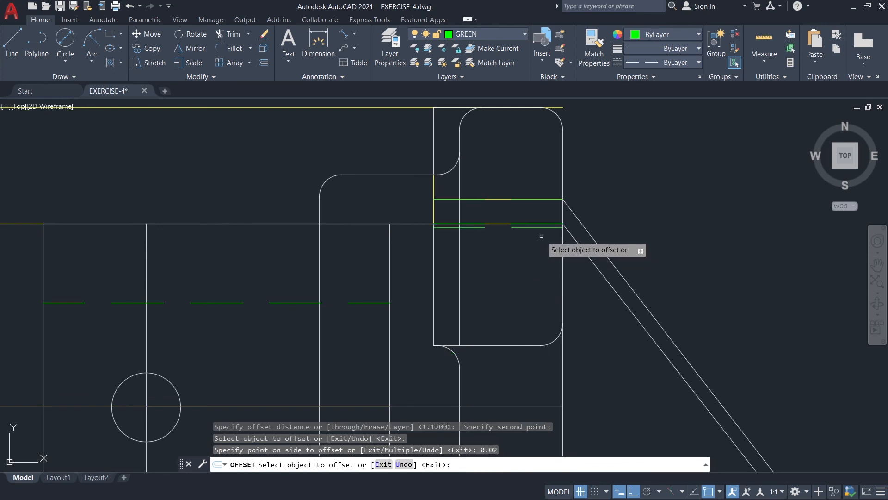
Offset the lowest of the tab's hidden lines downward by 0.1325.
left_click(539, 228)
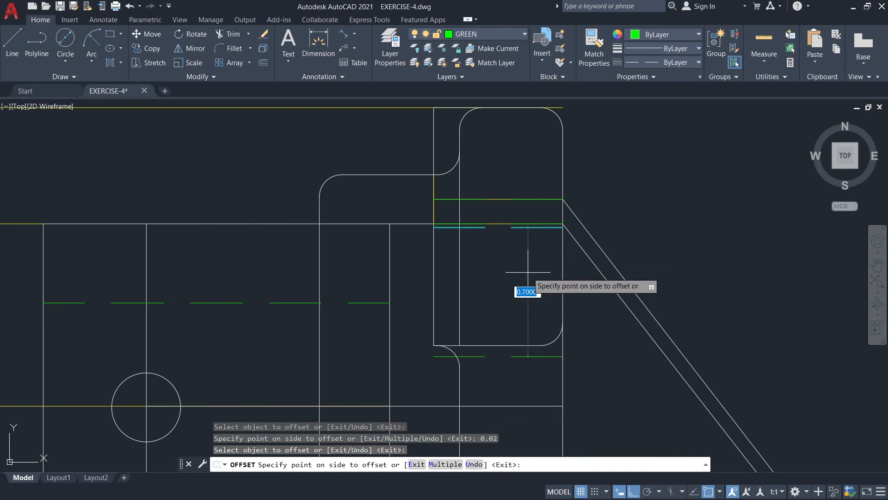
type("0.1325")
key("Return")
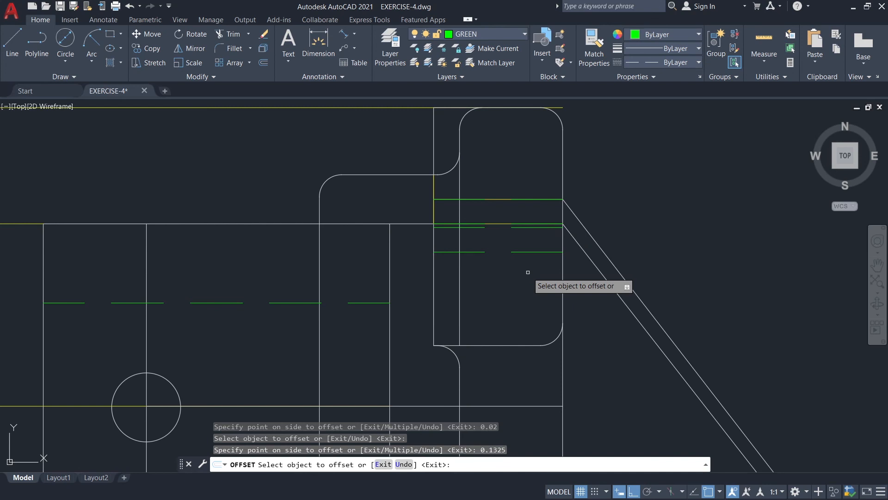
key("Escape")
scroll(526, 277, "down", 5)
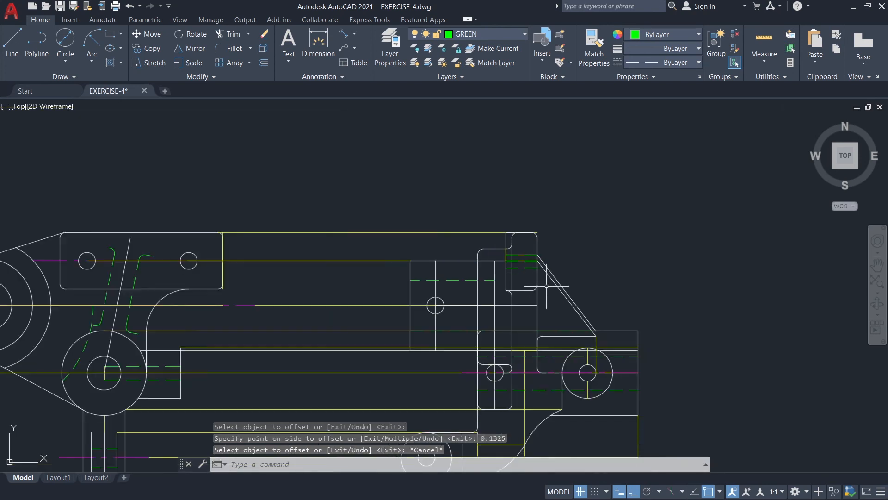
Turn on the RED dimension layer and make it the current layer.
middle_click_drag(650, 353, 601, 261)
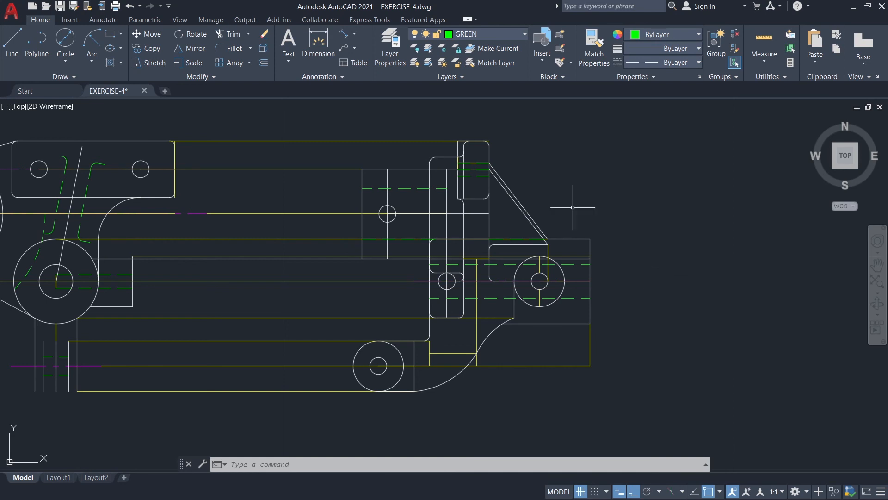
left_click(484, 32)
left_click(416, 117)
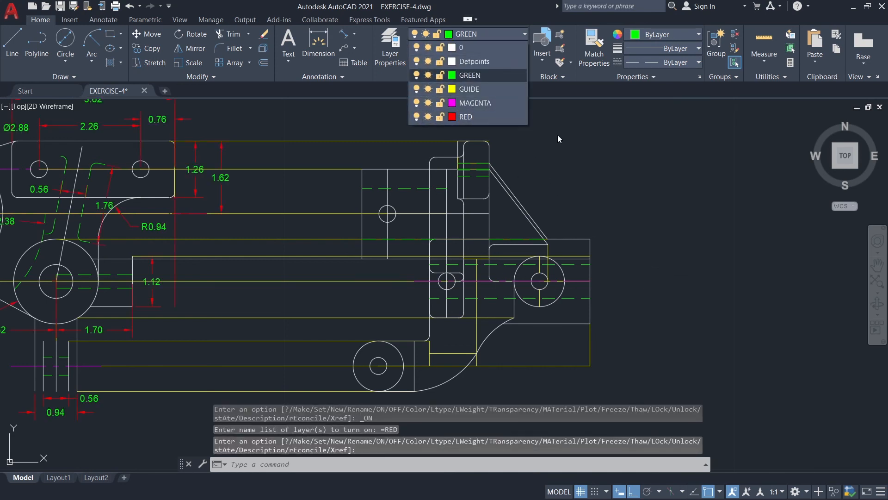
left_click(493, 118)
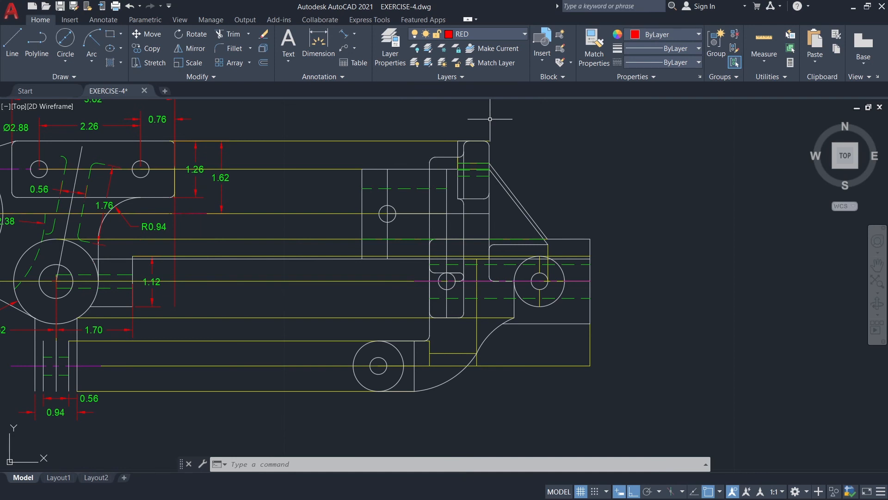
Try an aligned dimension from the upper block's outer edge to the vertical centre line of its hole.
left_click(344, 34)
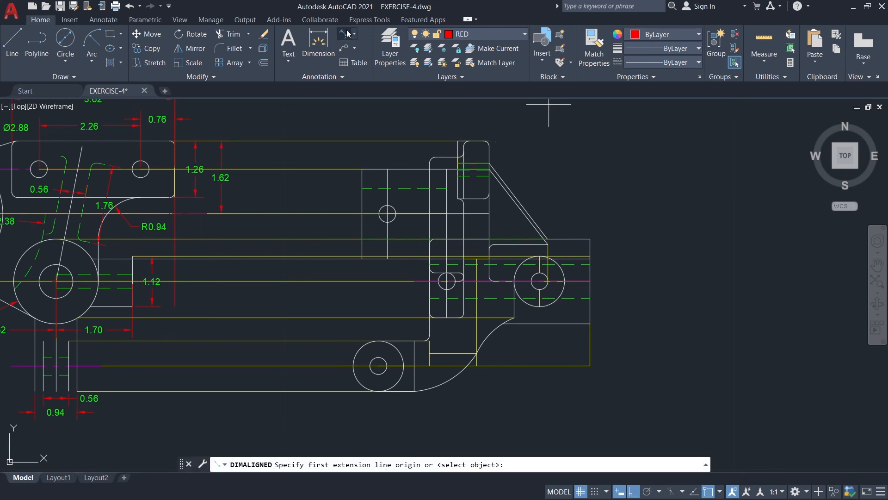
scroll(416, 147, "up", 2)
left_click(329, 183)
left_click(369, 182)
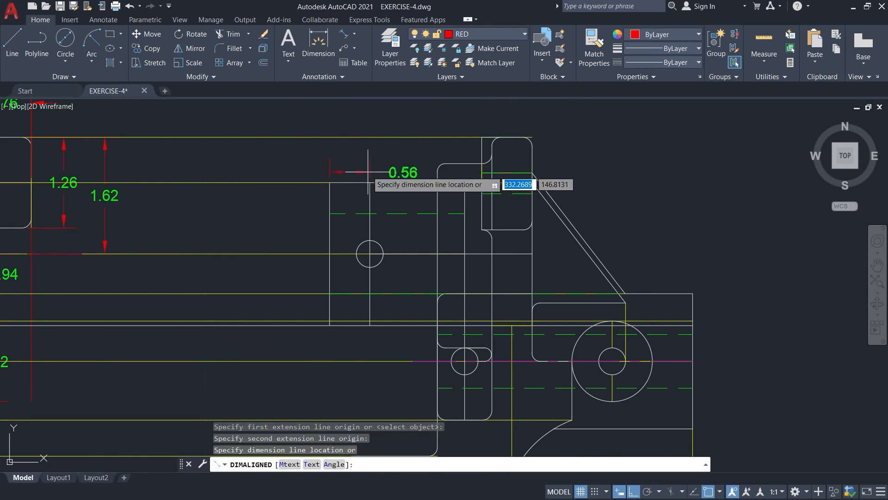
left_click(367, 160)
scroll(416, 148, "down", 2)
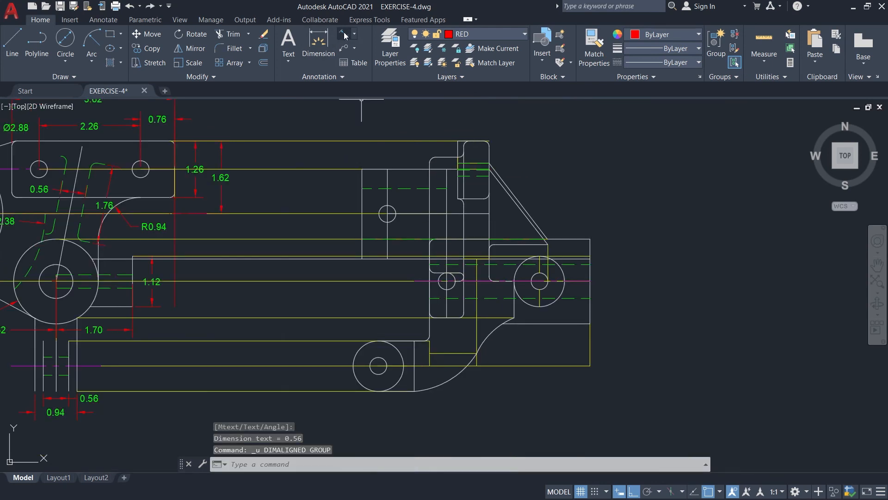
Dimension the horizontal distance from the upper block's outer edge to its hole's centre line, placed well above the block.
key("Return")
left_click(363, 170)
left_click(387, 170)
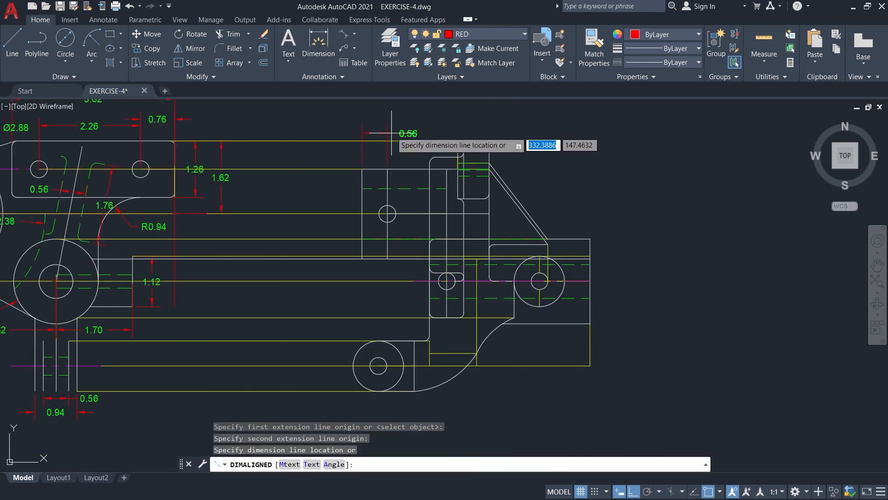
left_click(390, 132)
middle_click_drag(448, 131, 420, 167)
scroll(420, 167, "up", 2)
key("Return")
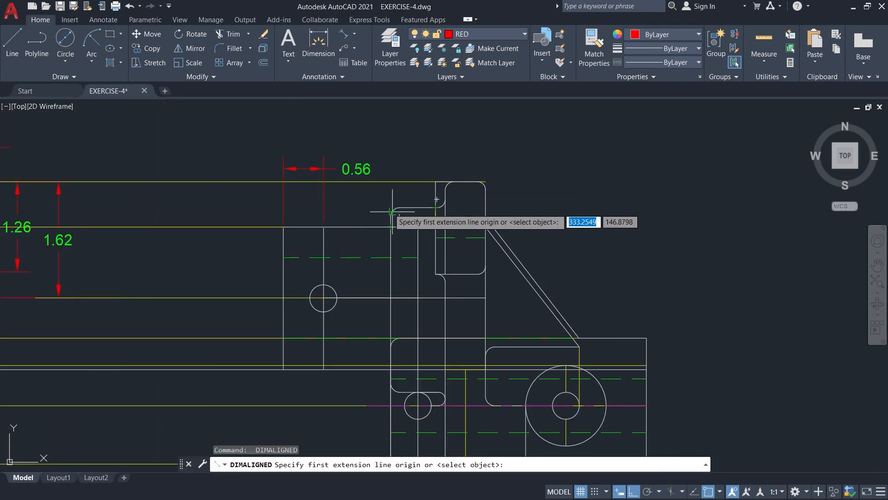
left_click(390, 208)
left_click(436, 182)
key("Escape")
Add a horizontal linear dimension from the vertical web's outer edge to the near edge of the upper tab.
left_click(354, 34)
left_click(369, 52)
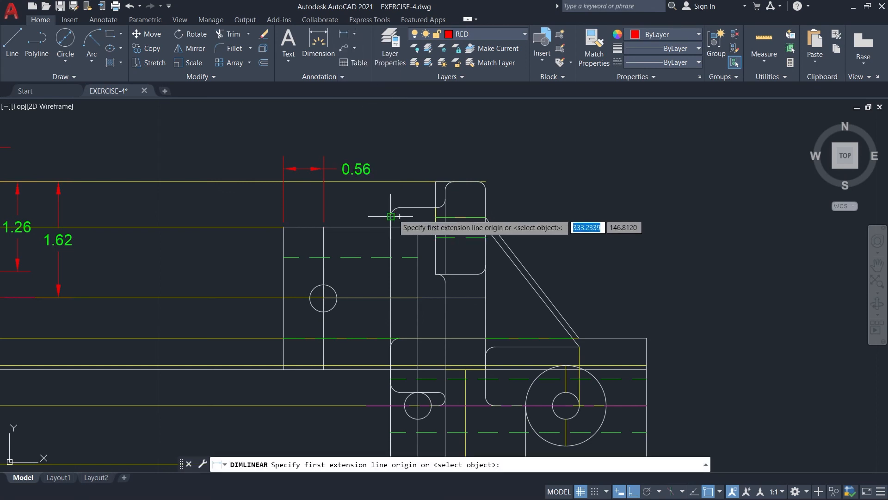
left_click(391, 208)
left_click(436, 182)
left_click(444, 146)
Dimension the upper tab's width with a linear dimension above the web dimension.
key("Return")
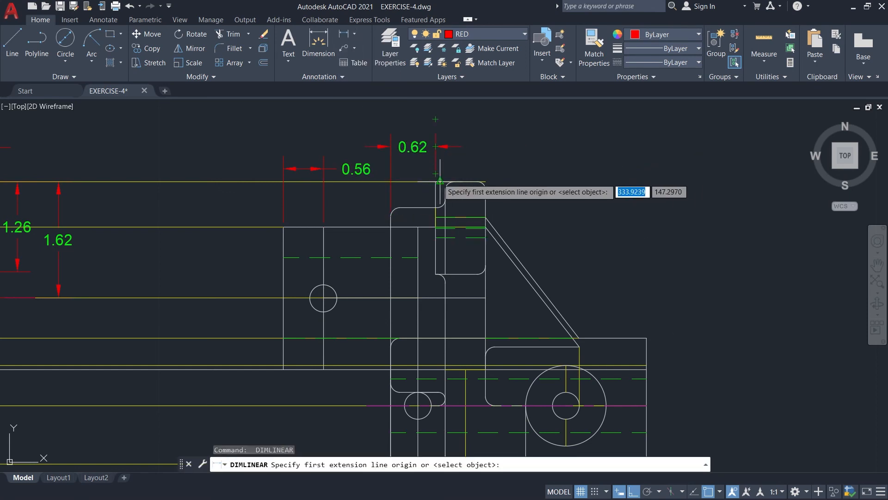
left_click(436, 182)
scroll(496, 155, "up", 3)
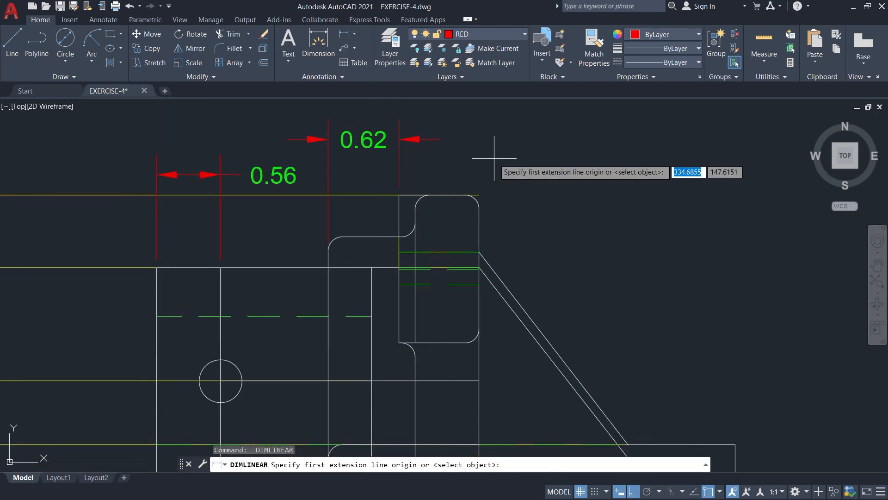
middle_click_drag(496, 154, 493, 187)
left_click(476, 228)
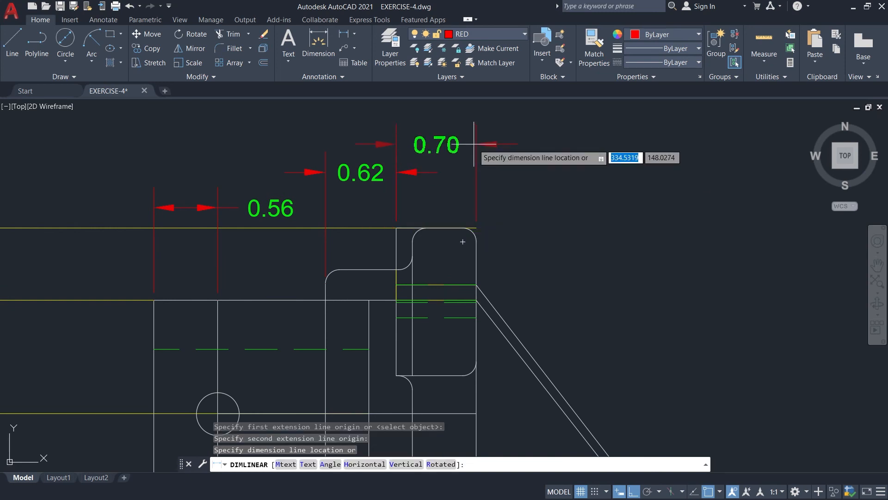
left_click(473, 144)
Add a linear dimension from the upper tab's outer edge to the foot of the sloped rib.
key("Return")
scroll(594, 297, "down", 2)
middle_click_drag(621, 305, 603, 266)
left_click(594, 371)
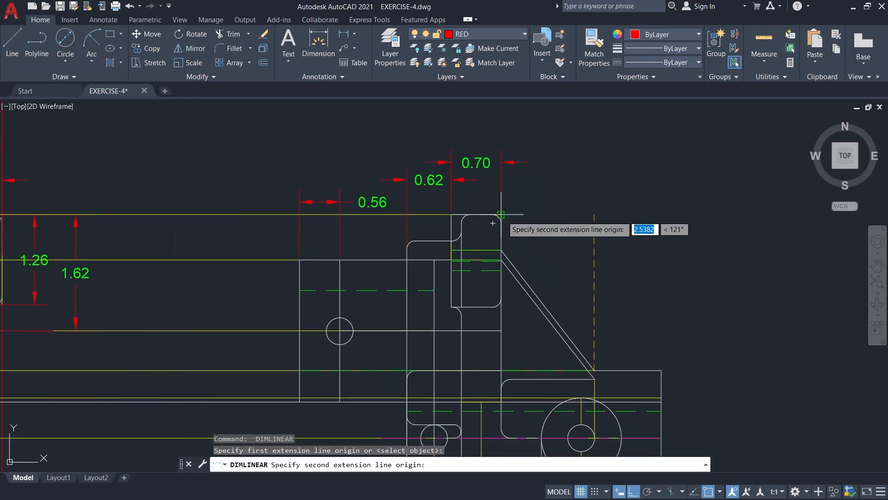
left_click(493, 223)
left_click(497, 180)
Dimension the side view's overall width, placing the dimension line above all the others.
middle_click_drag(639, 204, 640, 239)
key("Return")
left_click(301, 295)
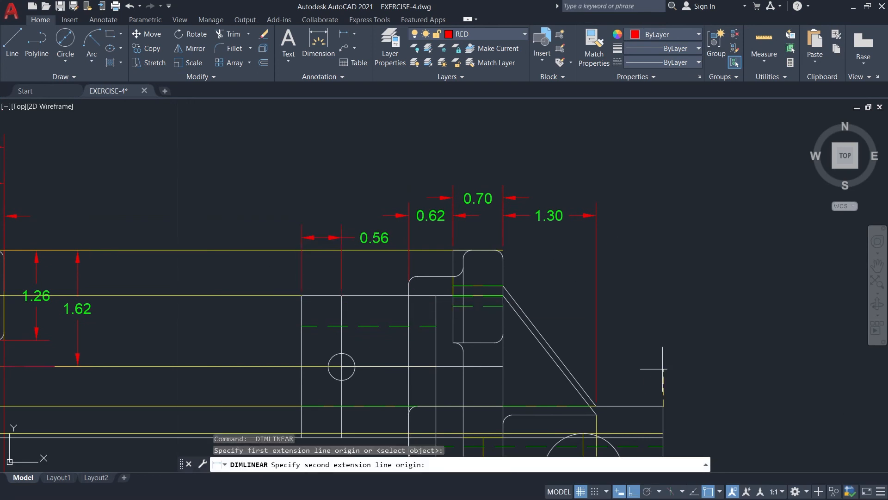
left_click(301, 296)
left_click(324, 156)
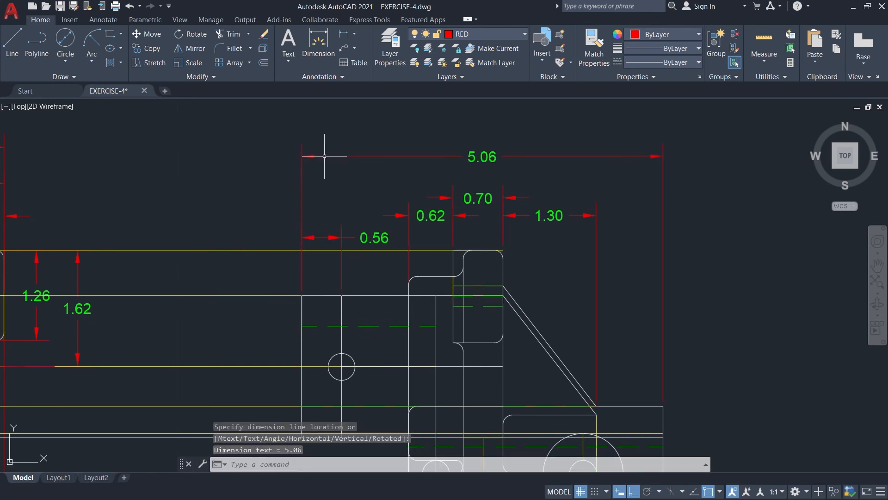
Dimension the horizontal distance from the upper block's outer edge to the inner vertical line at the block's far end.
middle_click_drag(733, 343, 736, 285)
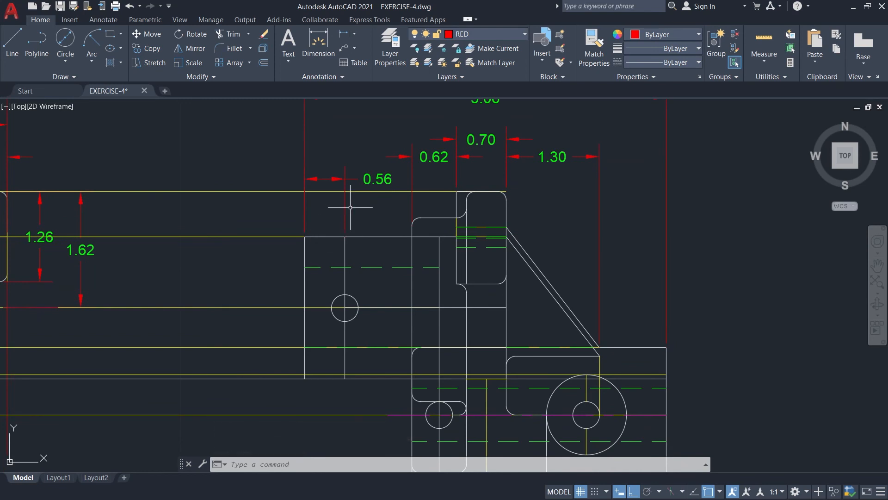
key("Return")
left_click(304, 236)
left_click(439, 237)
left_click(439, 237)
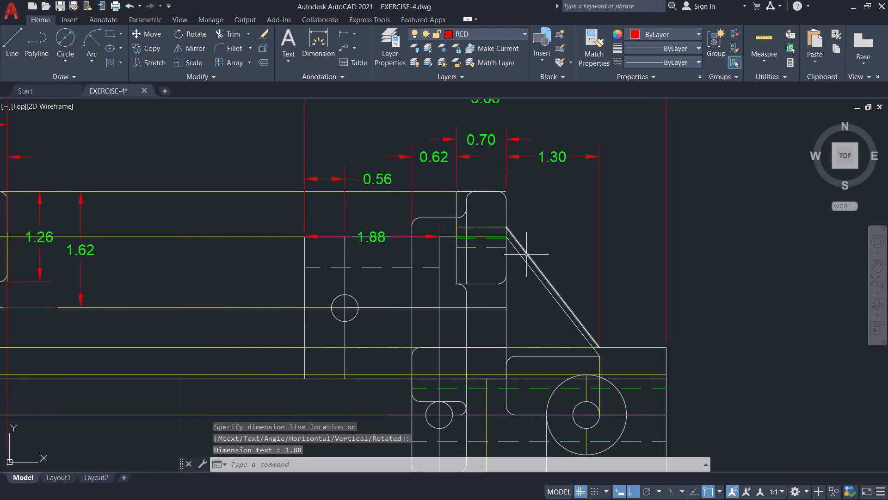
Dimension the horizontal gap below the upper tab, from the web's inner edge to the vertical line under the tab's outer edge.
middle_click_drag(633, 303, 620, 291)
key("Return")
left_click(454, 296)
left_click(494, 296)
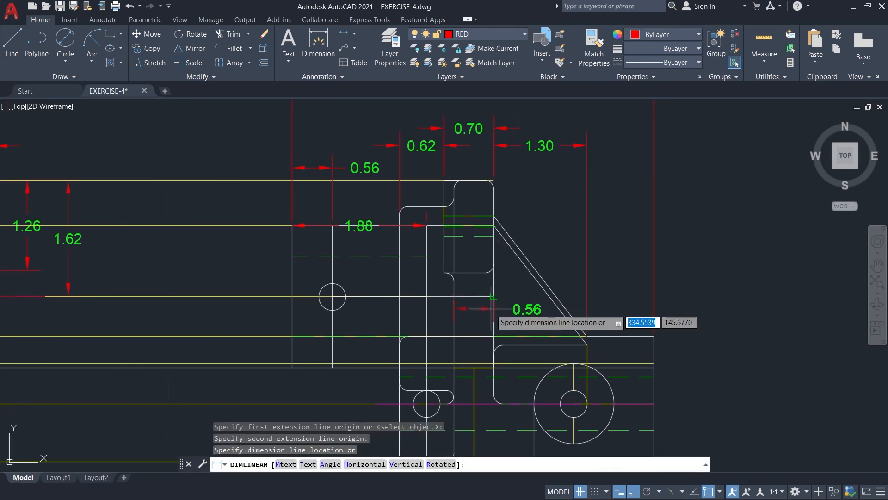
left_click(494, 296)
Add an aligned dimension for the height of the base block's outer vertical edge, placed outside the view.
scroll(678, 341, "down", 2)
middle_click_drag(678, 341, 583, 250)
left_click(354, 34)
left_click(365, 74)
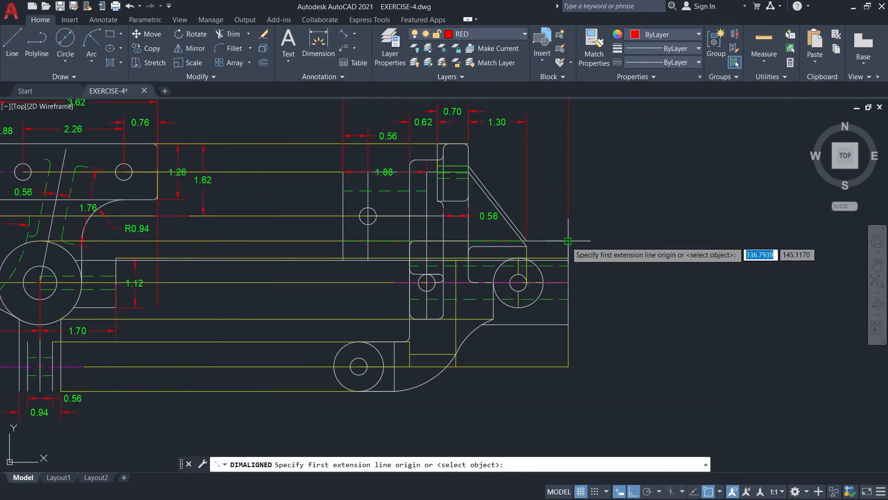
left_click(570, 242)
left_click(570, 324)
left_click(608, 325)
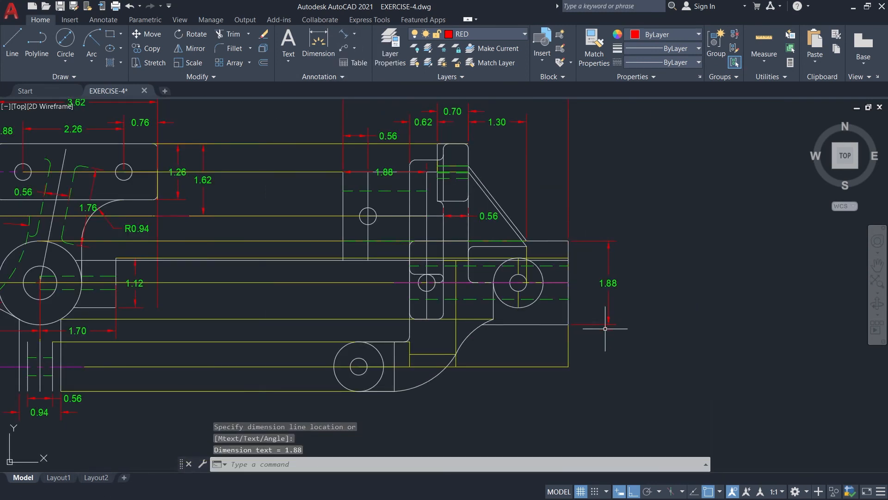
key("Return")
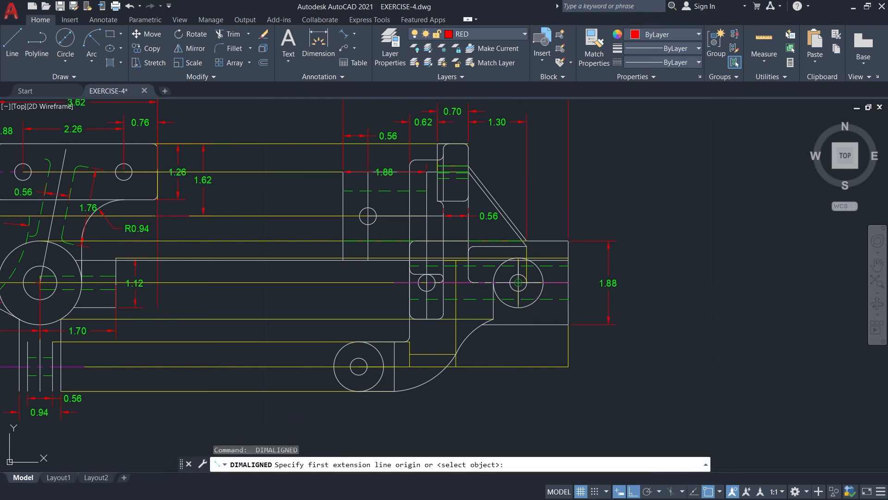
left_click(568, 324)
left_click(518, 283)
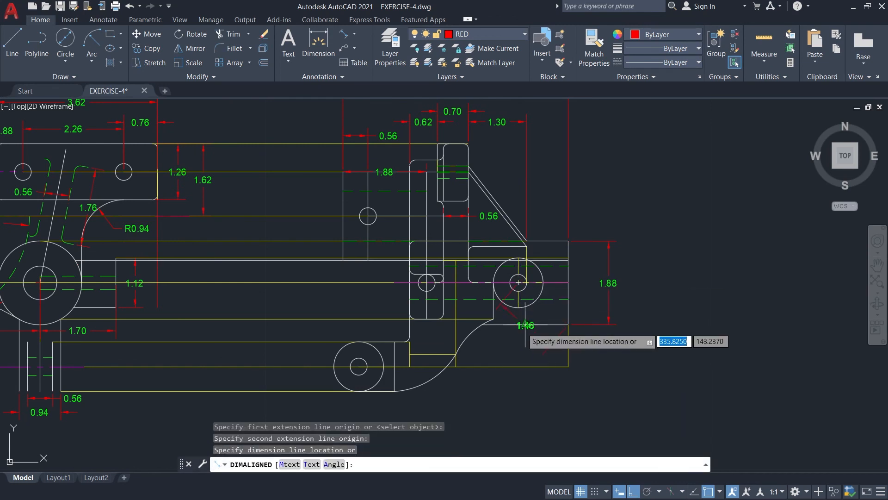
key("Escape")
Add a horizontal linear dimension from the large boss's hole centre to the base block's outer edge, placed below the block.
left_click(354, 34)
left_click(352, 49)
left_click(568, 324)
left_click(518, 283)
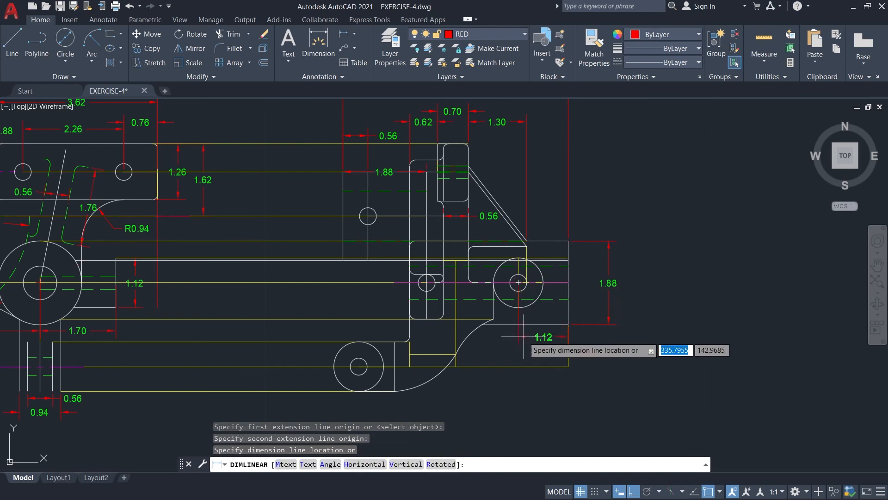
left_click(524, 336)
Dimension the horizontal distance from the lower boss's centre to the vertical line where the curved edge starts.
scroll(639, 351, "up", 2)
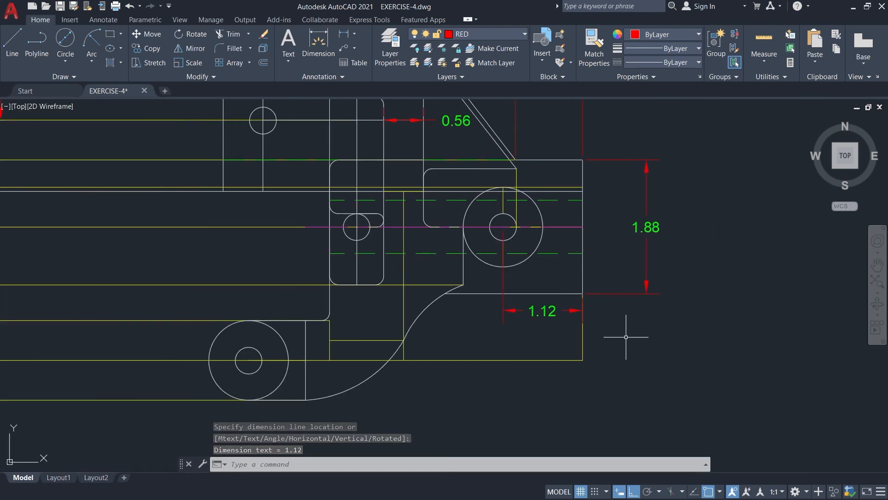
middle_click_drag(458, 383, 468, 365)
key("Return")
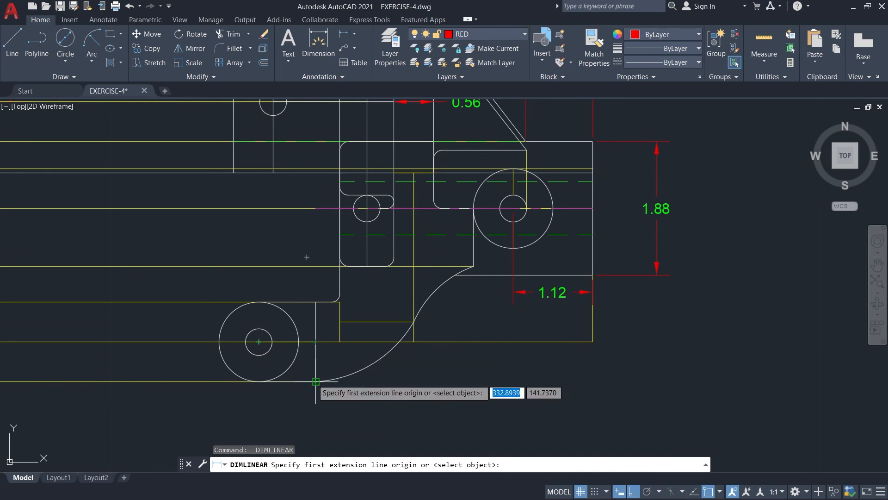
left_click(259, 341)
left_click(316, 381)
left_click(398, 407)
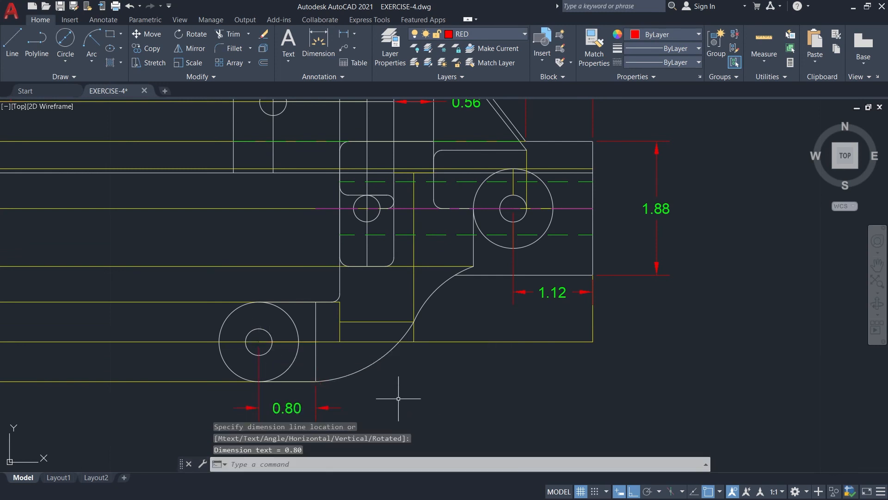
Add a linear dimension from the lower boss's centre to the base block's outer edge, below the other lower dimensions.
middle_click_drag(399, 398, 407, 367)
key("Return")
left_click(602, 310)
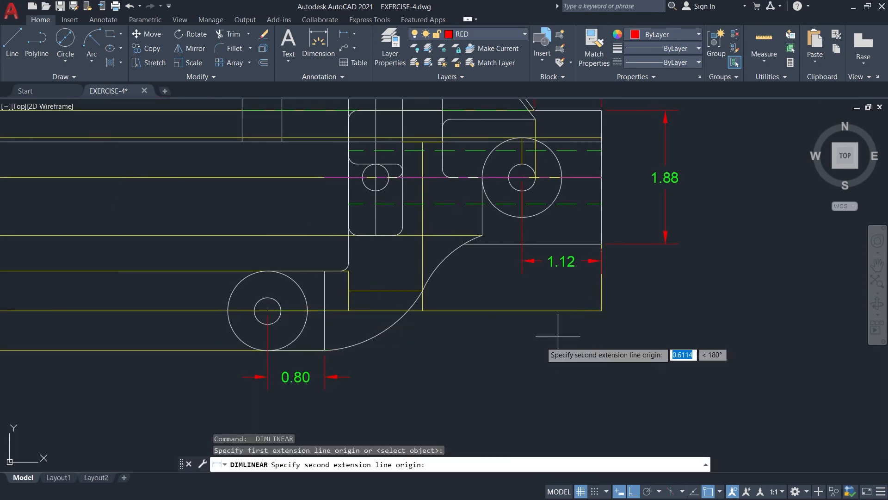
left_click(268, 310)
left_click(275, 389)
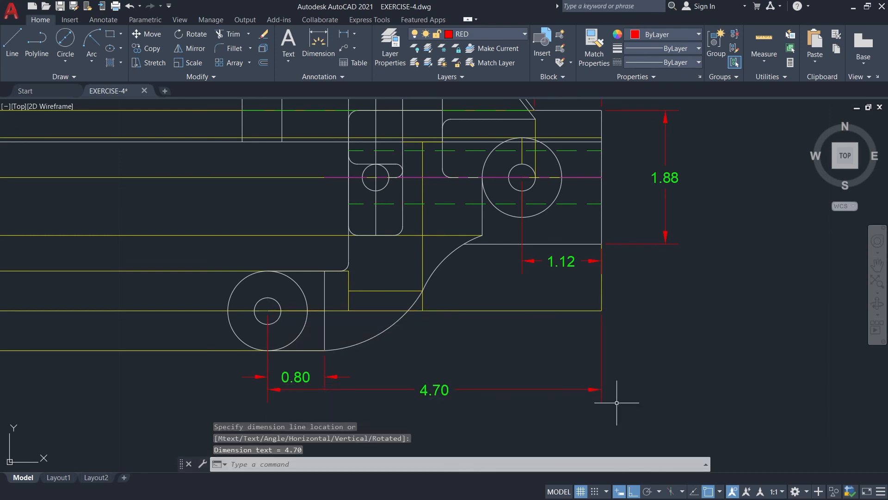
Add radius dimensions to the upper and lower arcs of the web's curved edge.
left_click(354, 34)
left_click(363, 175)
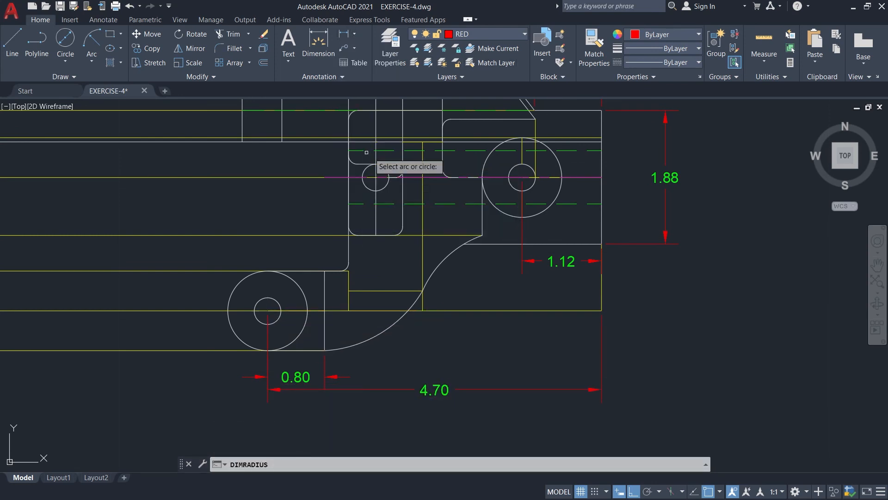
left_click(443, 259)
left_click(484, 285)
key("Return")
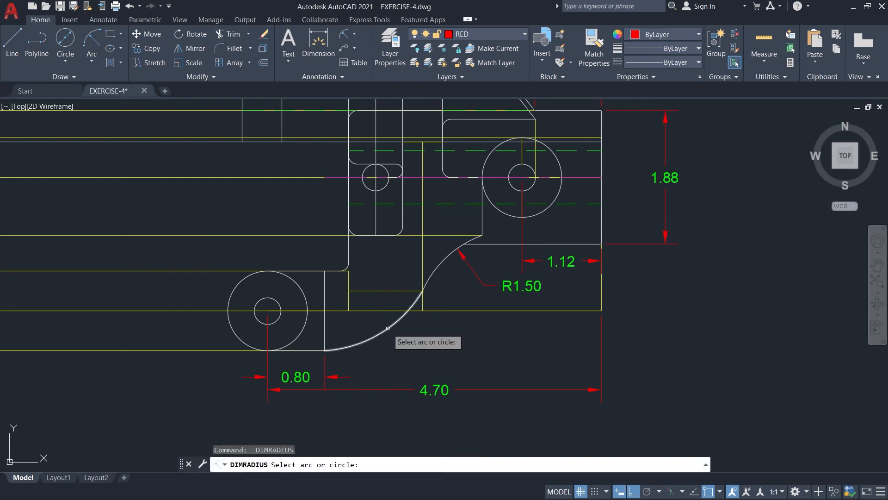
left_click(370, 330)
left_click(326, 250)
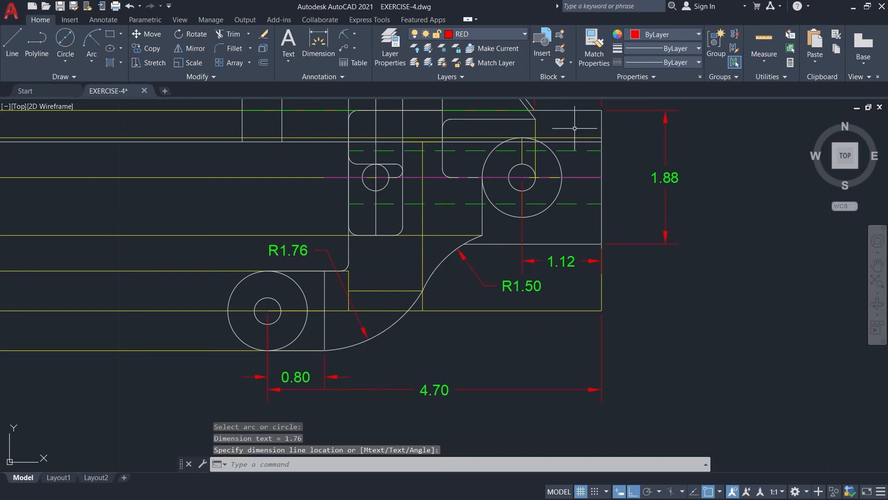
left_click(354, 34)
left_click(365, 103)
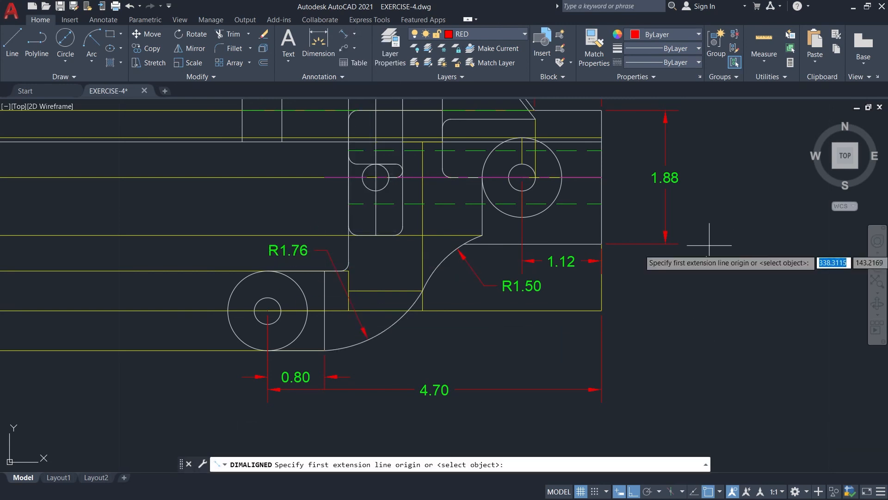
left_click(601, 178)
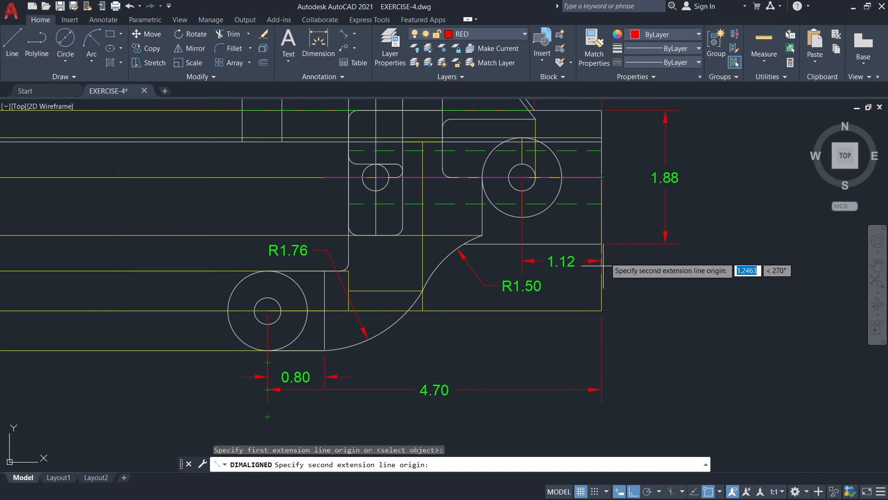
left_click(324, 350)
key("Escape")
left_click(355, 34)
left_click(366, 51)
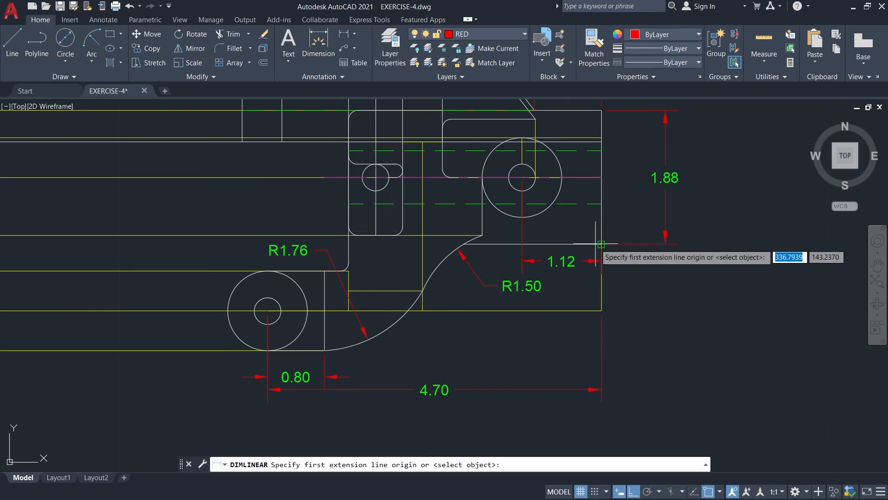
left_click(601, 243)
left_click(324, 350)
key("Escape")
key("Return")
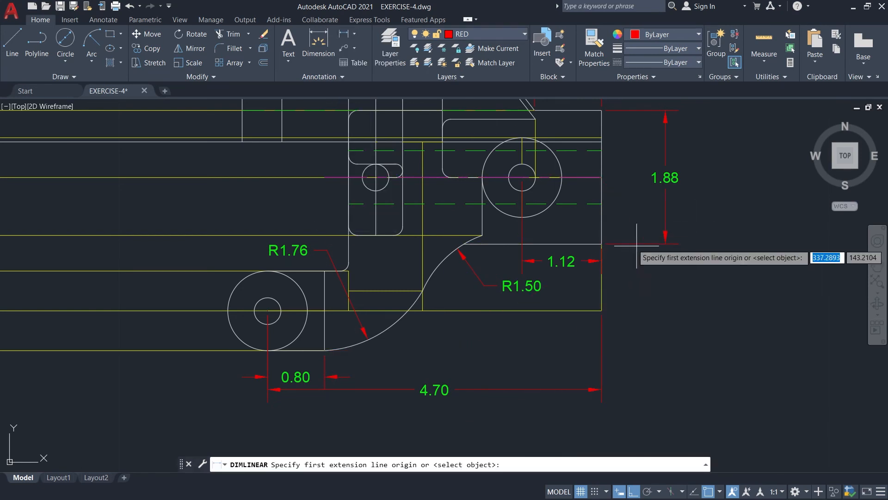
left_click(596, 179)
left_click(324, 350)
key("Escape")
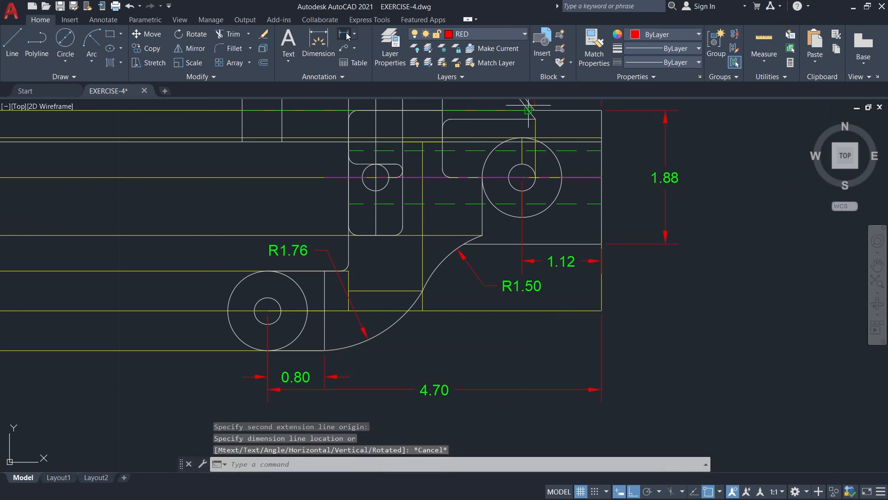
Add a vertical linear dimension spanning 2.3 downward from the outer end of the boss's centre line, placed outside the view.
key("Return")
left_click(601, 177)
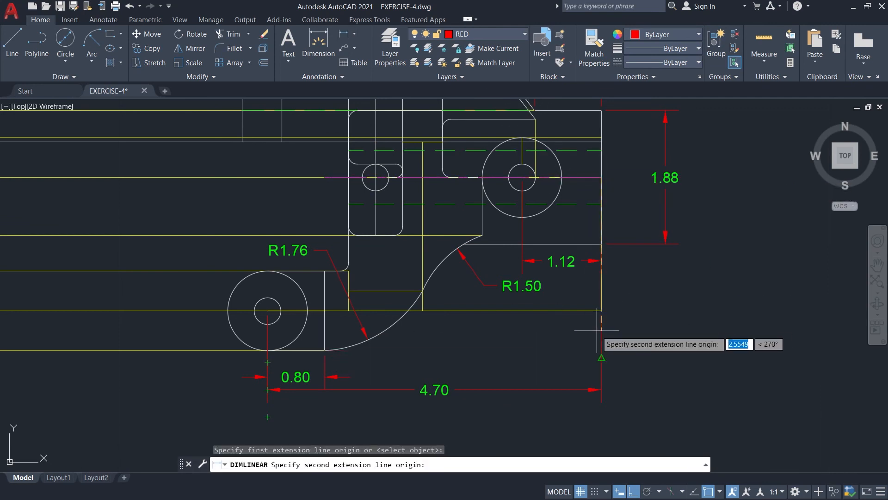
type("2.3")
key("Return")
left_click(629, 324)
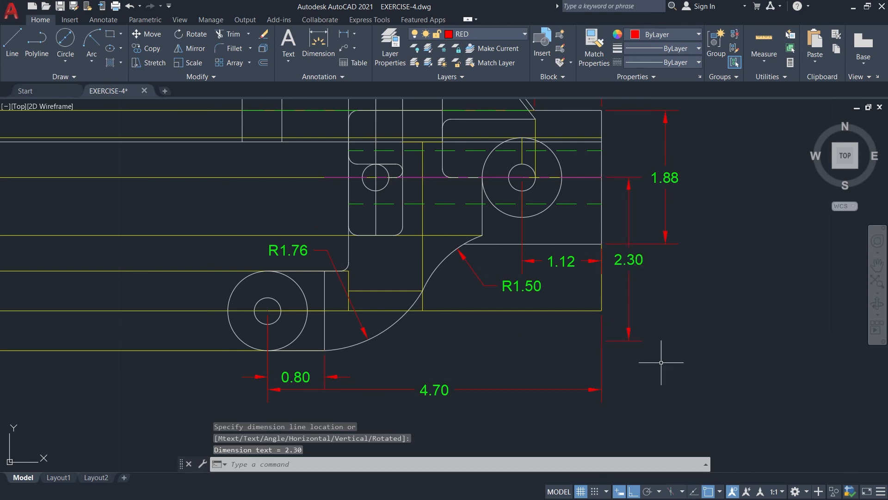
Add a diameter dimension to the outer circle of the lower boss in the side view, placed outside its lower edge.
middle_click_drag(630, 397, 659, 377)
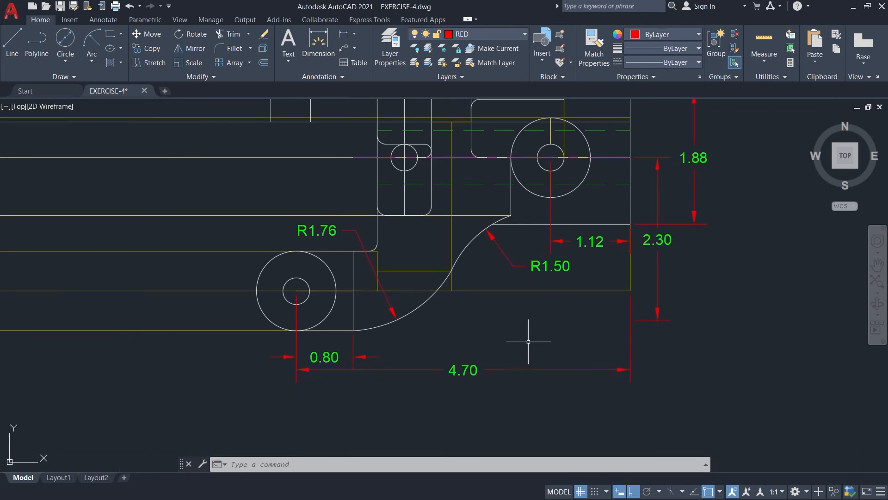
mouse_move(524, 320)
middle_mouse_down()
mouse_move(636, 343)
mouse_move(665, 330)
middle_mouse_up()
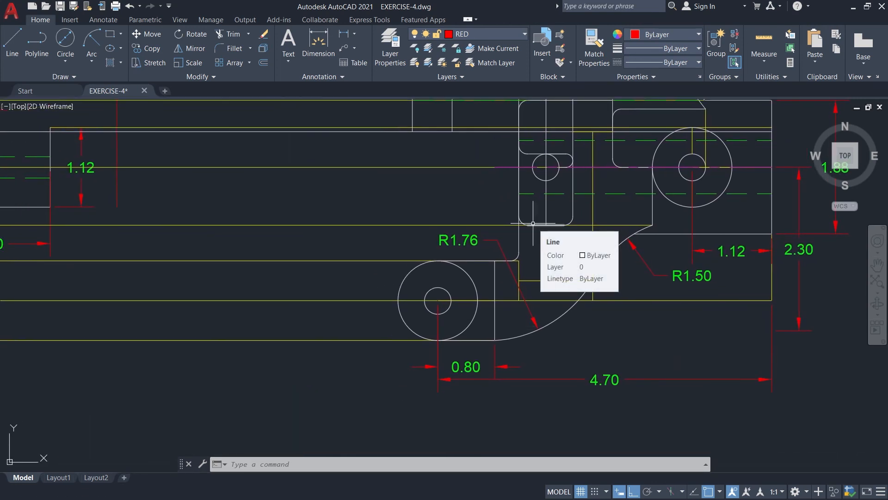
left_click(354, 34)
left_click(354, 178)
left_click(408, 328)
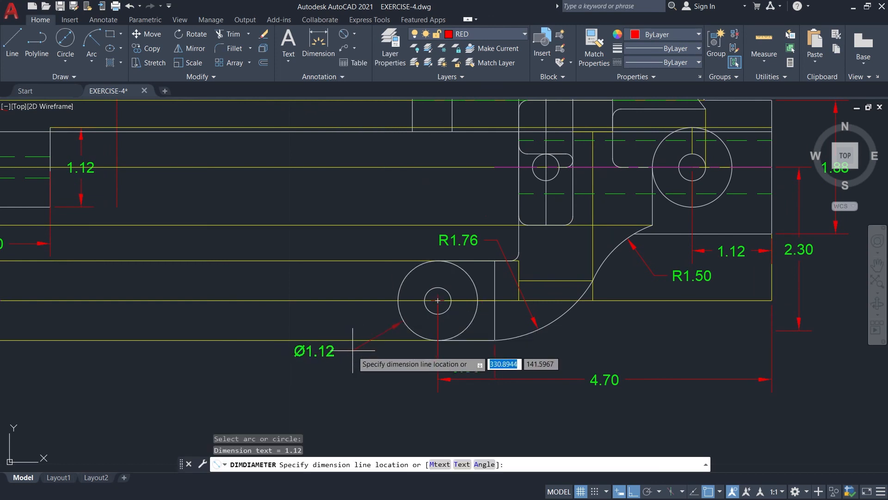
left_click(354, 331)
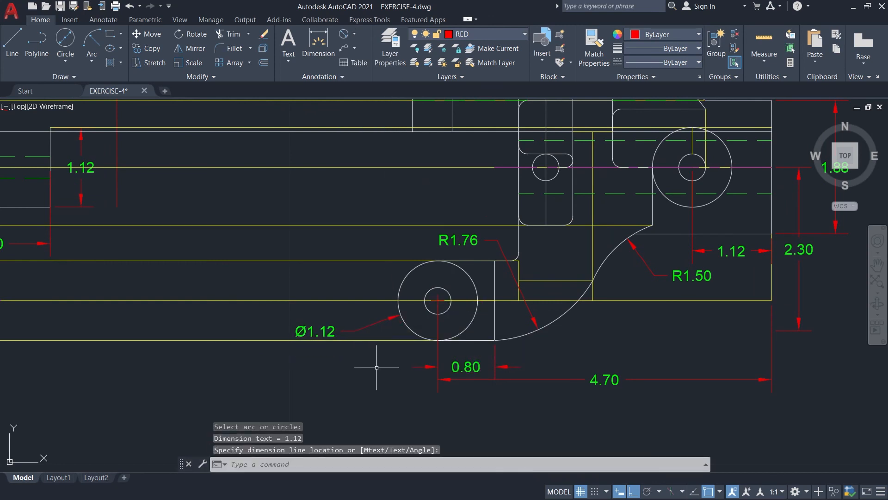
left_click(354, 33)
left_click(370, 148)
left_click(428, 310)
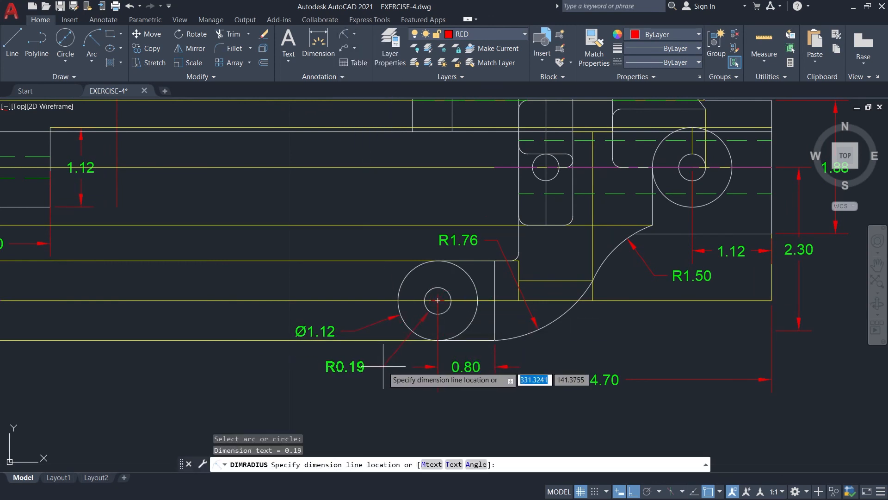
key("Escape")
Add a vertical linear dimension from the lower boss's centre up to the large ring's centre line, in line with the 1.62 dimension.
left_click(354, 34)
left_click(364, 59)
scroll(507, 319, "down", 3)
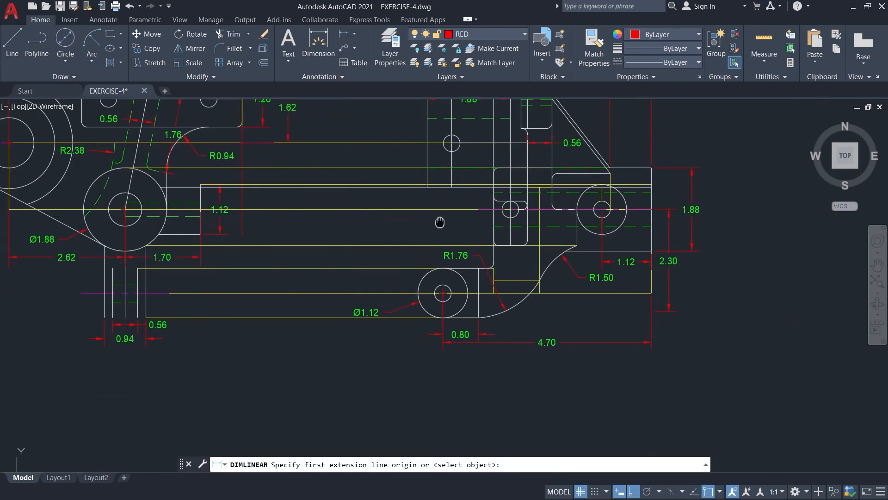
left_click(464, 307)
left_click(309, 157)
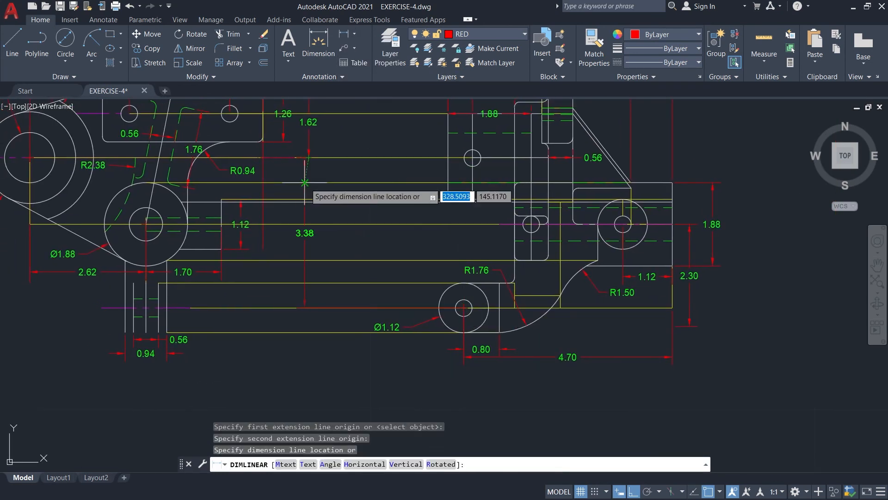
left_click(308, 194)
Add a radius dimension to the small hole in the lower boss, placed below the boss's diameter dimension.
left_click(355, 34)
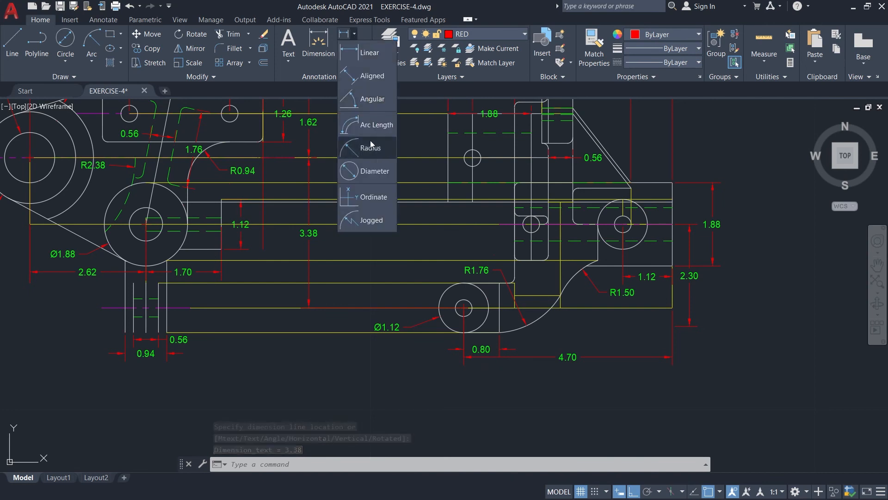
left_click(370, 148)
scroll(426, 337, "up", 2)
left_click(486, 275)
left_click(419, 337)
Override the small hole's radius dimension text with "6 x R 0.1875" and colour it red.
double_click(410, 337)
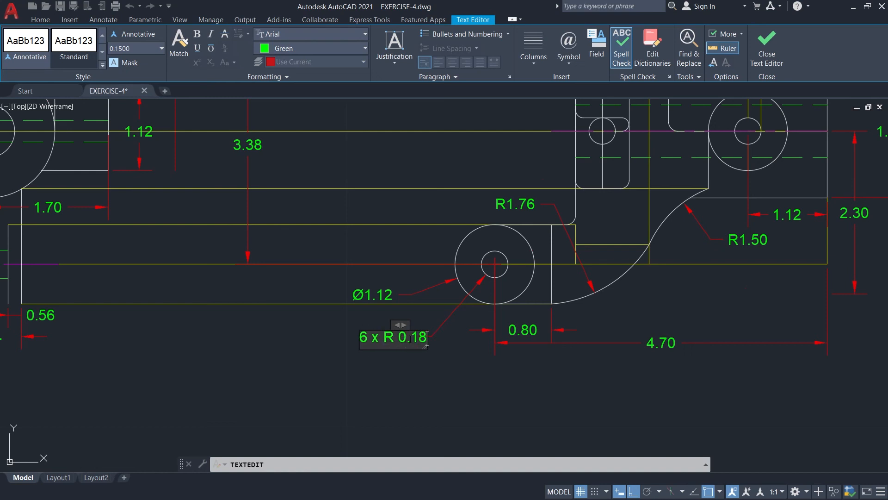
left_click_drag(387, 337, 350, 338)
left_click(294, 49)
left_click(262, 167)
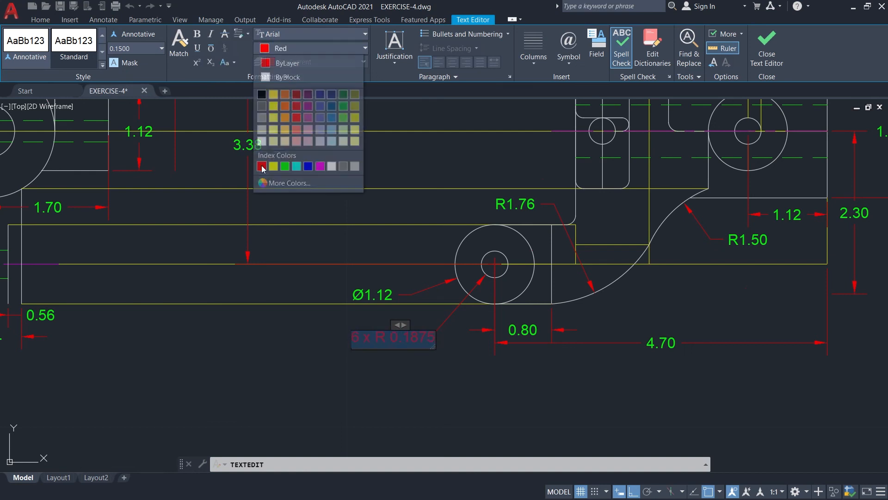
key("Escape")
left_click(463, 255)
scroll(726, 355, "down", 5)
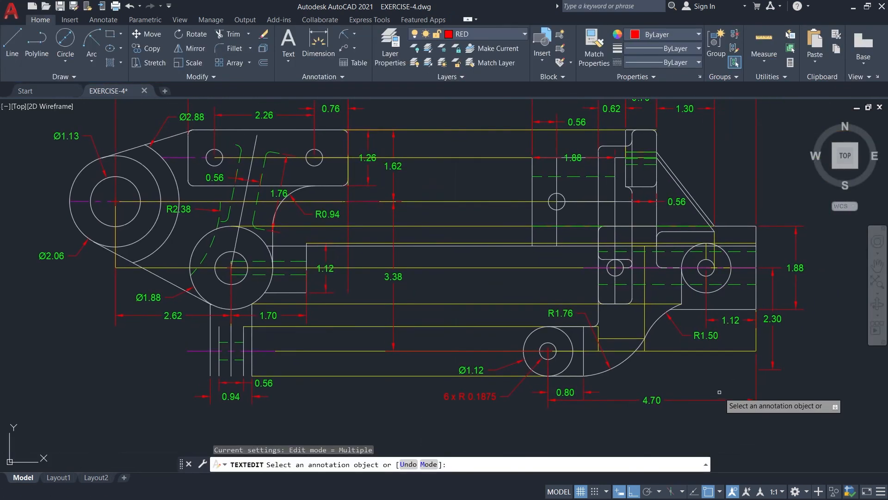
middle_click_drag(704, 355, 686, 336)
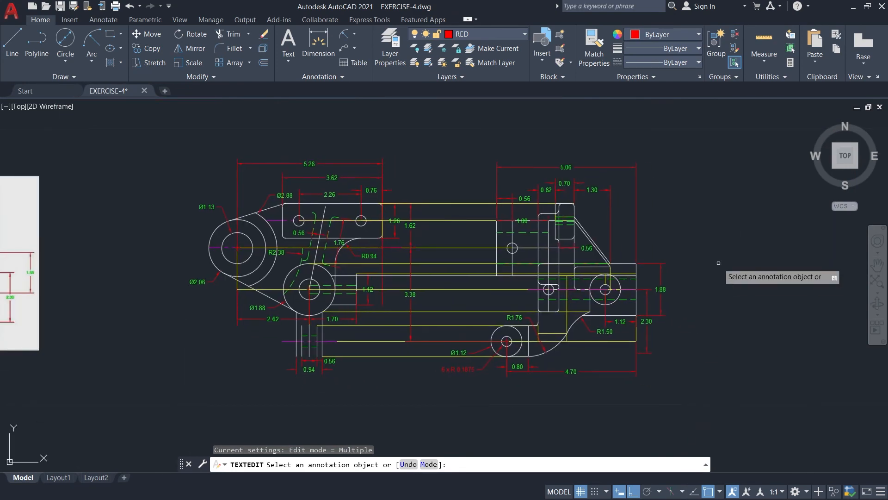
key("Escape")
Turn off the GUIDE layer to hide the yellow construction lines and bring the finished views beside the reference image.
left_click(509, 34)
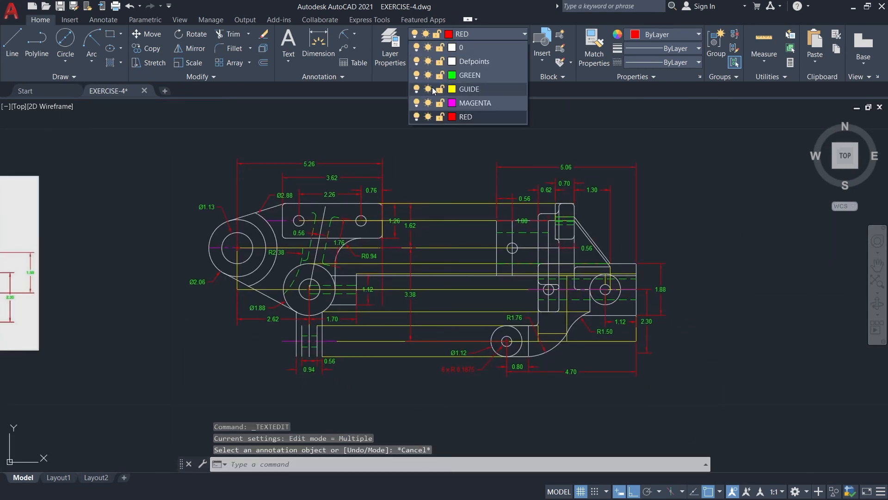
left_click(415, 86)
middle_click_drag(719, 279, 703, 252)
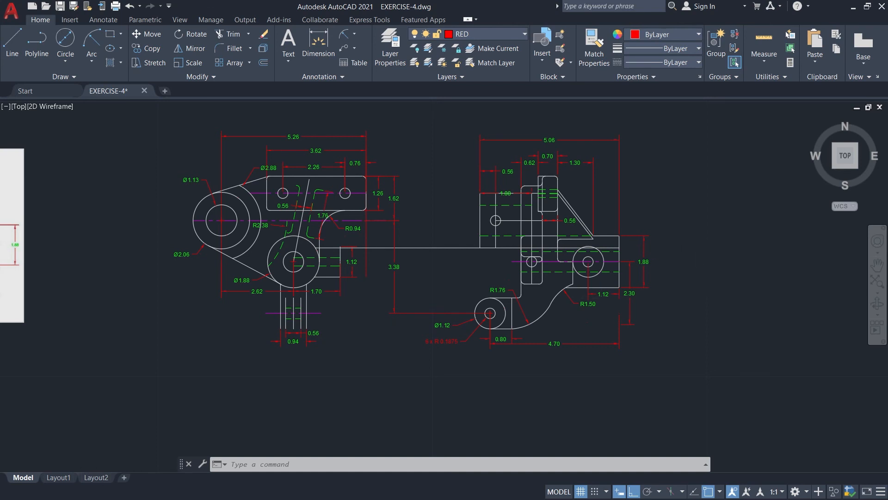
scroll(601, 305, "down", 2)
middle_click_drag(596, 347, 680, 343)
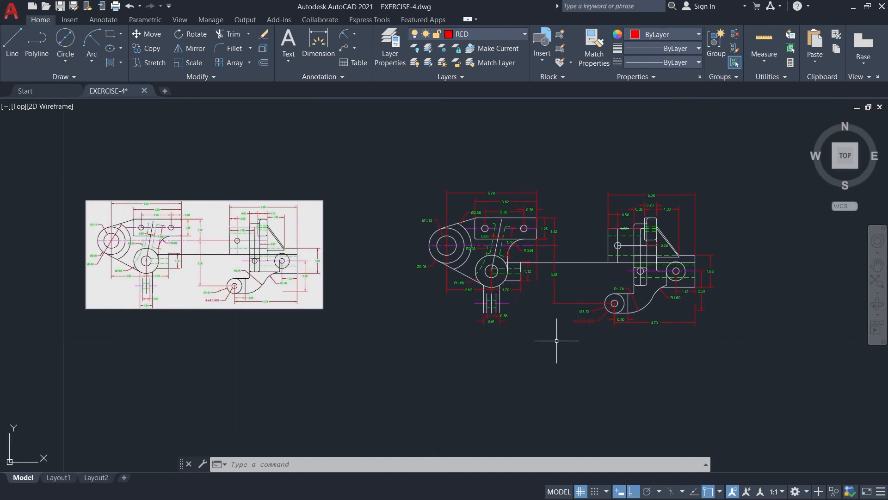